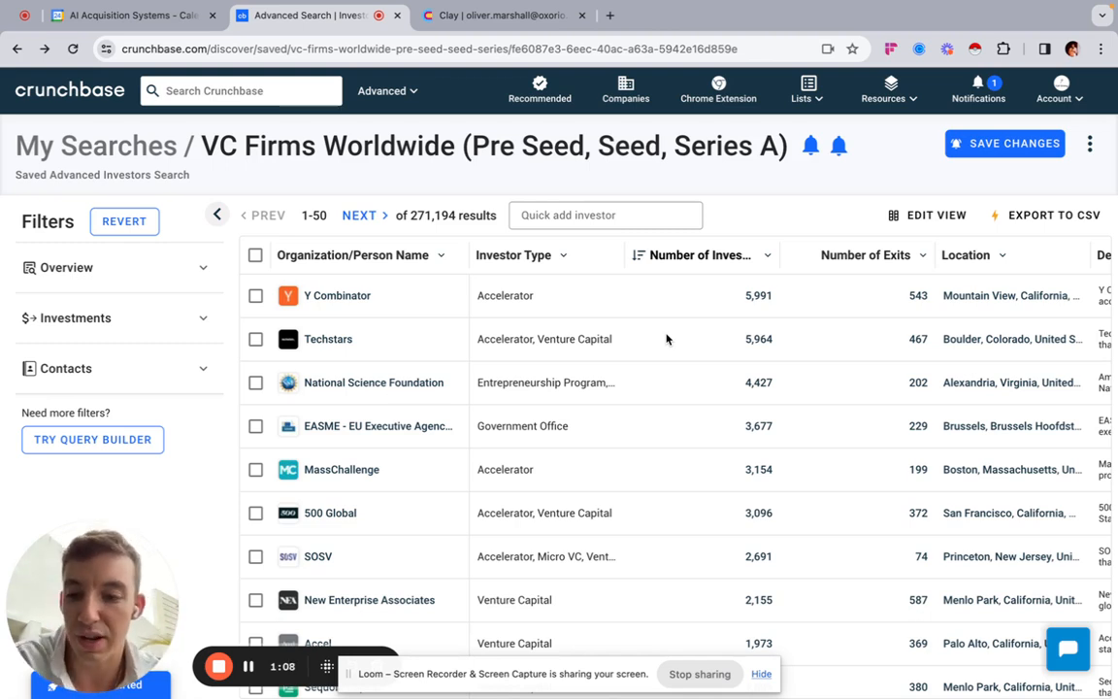
Filter the saved investor search to the Venture Capital investor type in the overview filters.
left_click(168, 270)
scroll(197, 305, "down", 1)
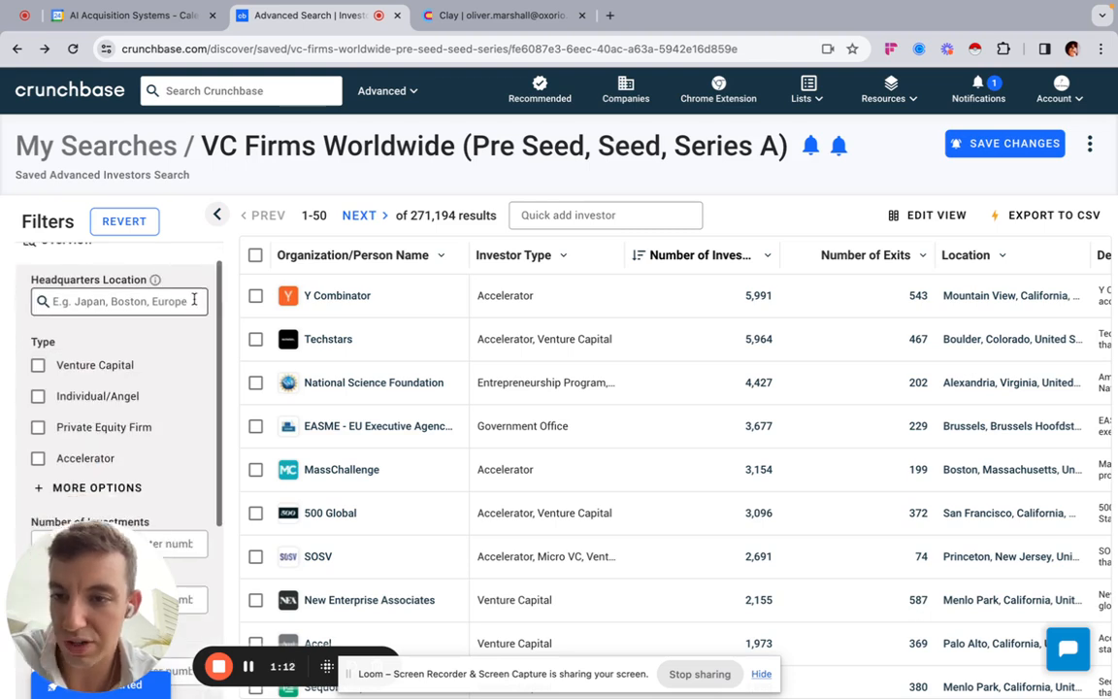
scroll(195, 302, "up", 1)
scroll(179, 337, "down", 1)
scroll(178, 337, "down", 1)
left_click(181, 369)
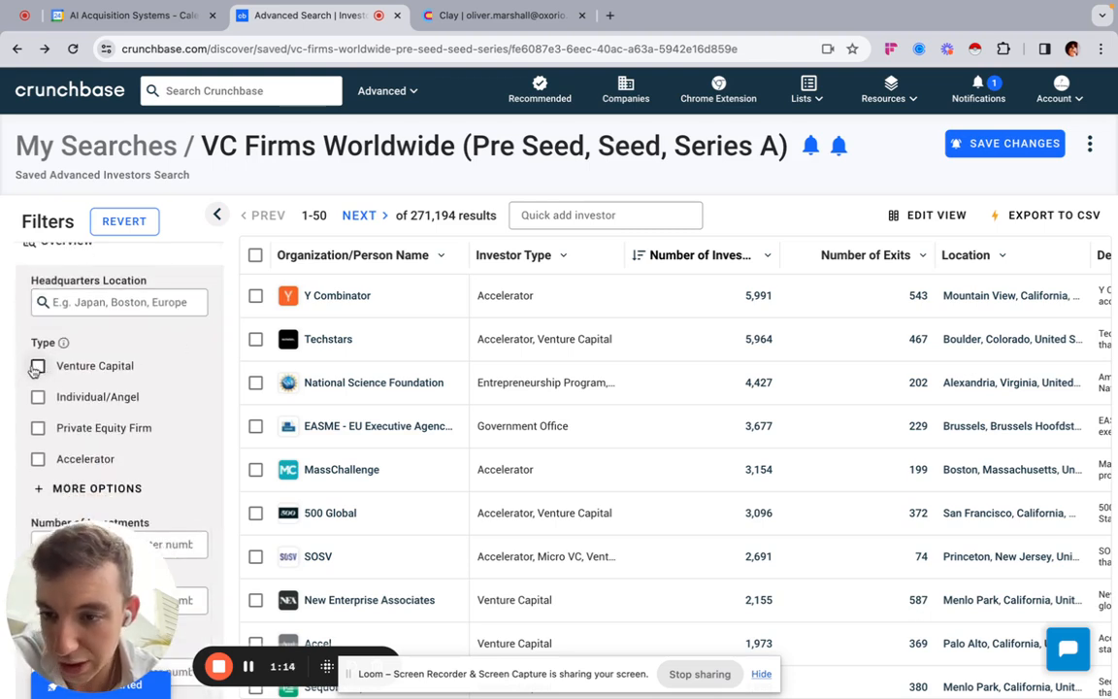
Add an investment industry filter for SaaS, found under Software.
scroll(172, 404, "down", 5)
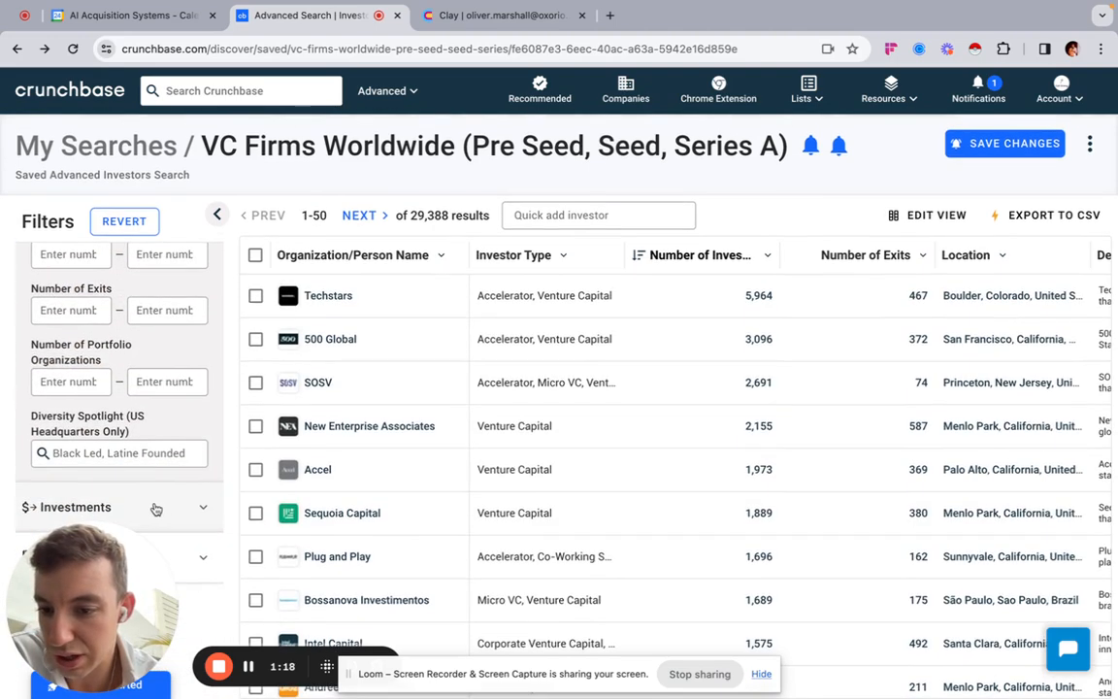
left_click(159, 507)
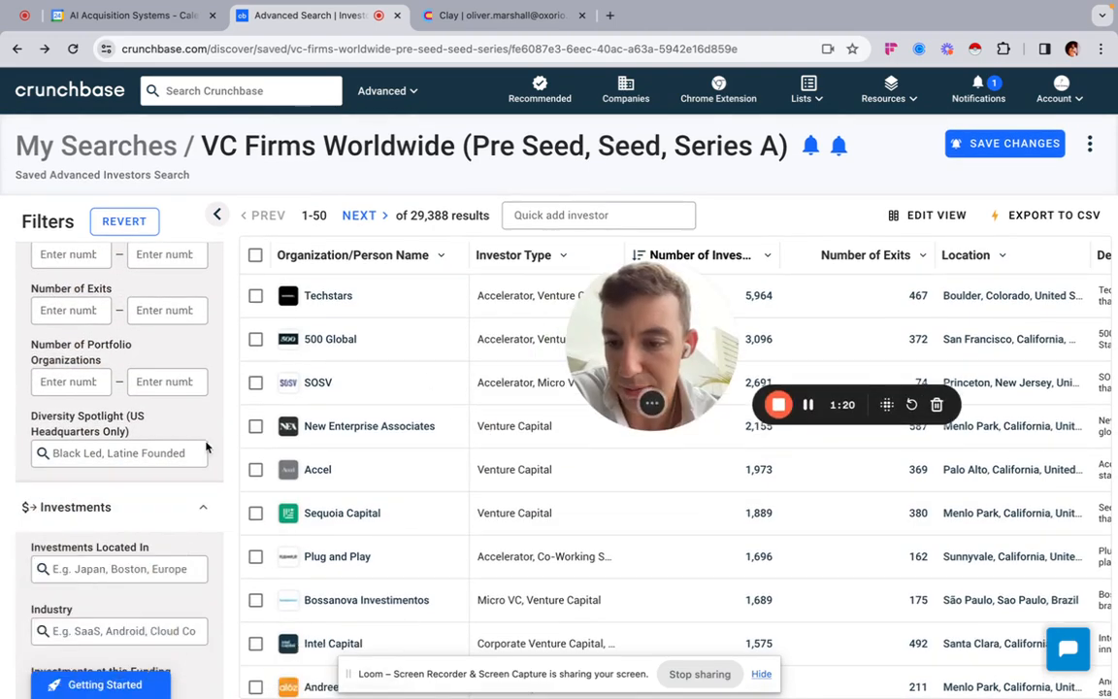
scroll(136, 408, "down", 3)
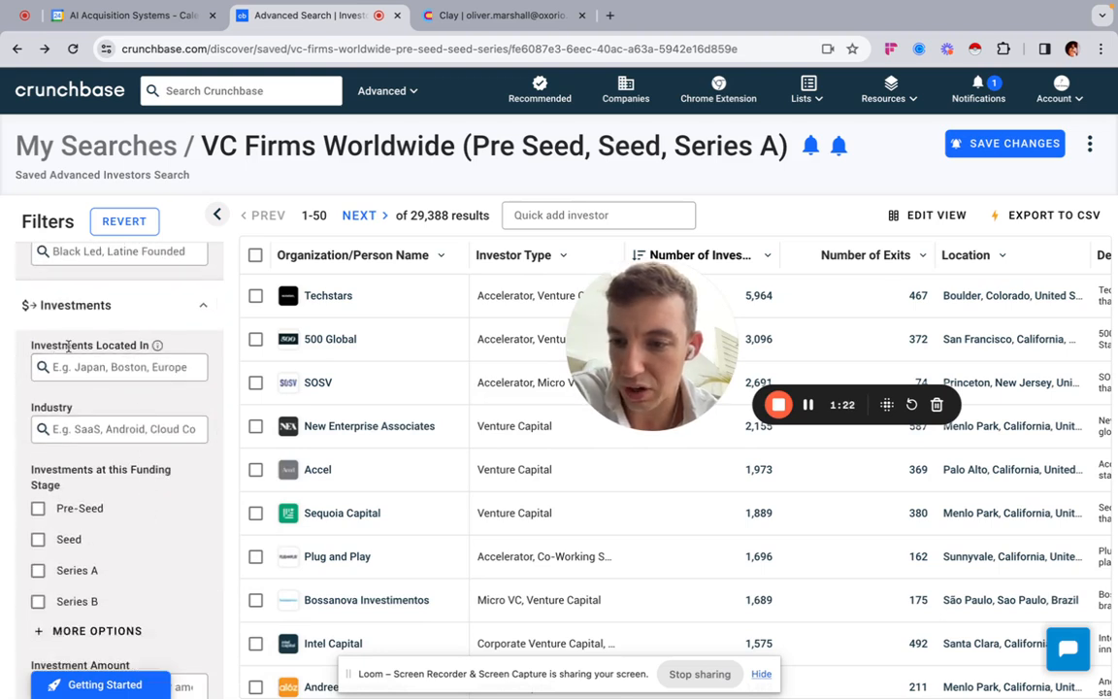
left_click(108, 435)
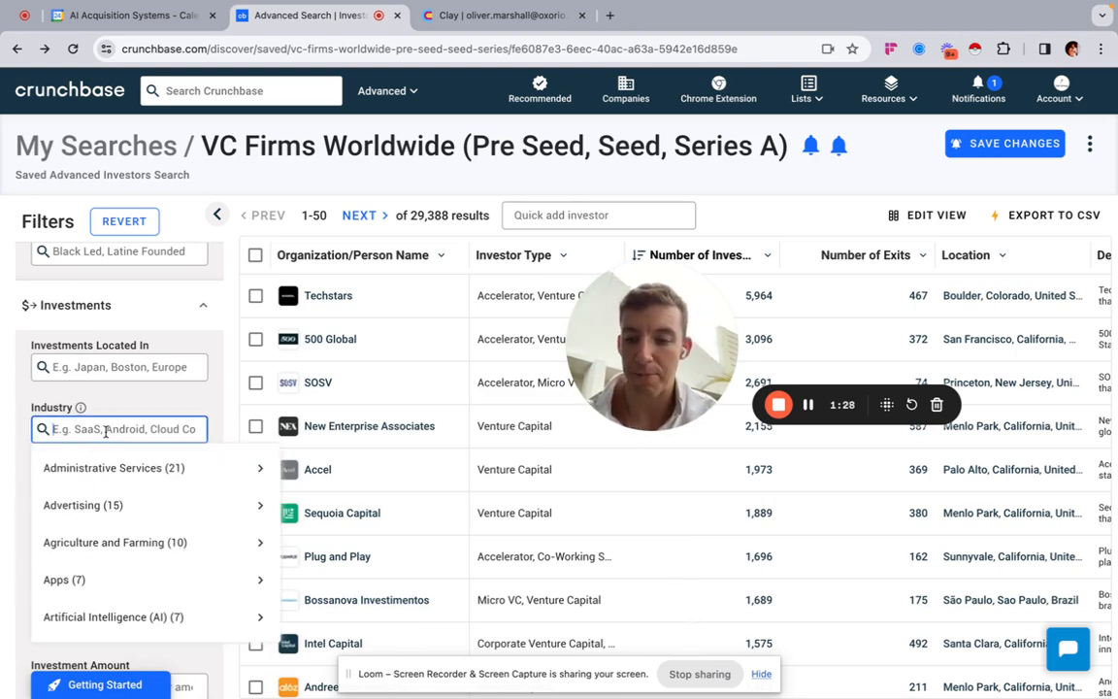
type("saas")
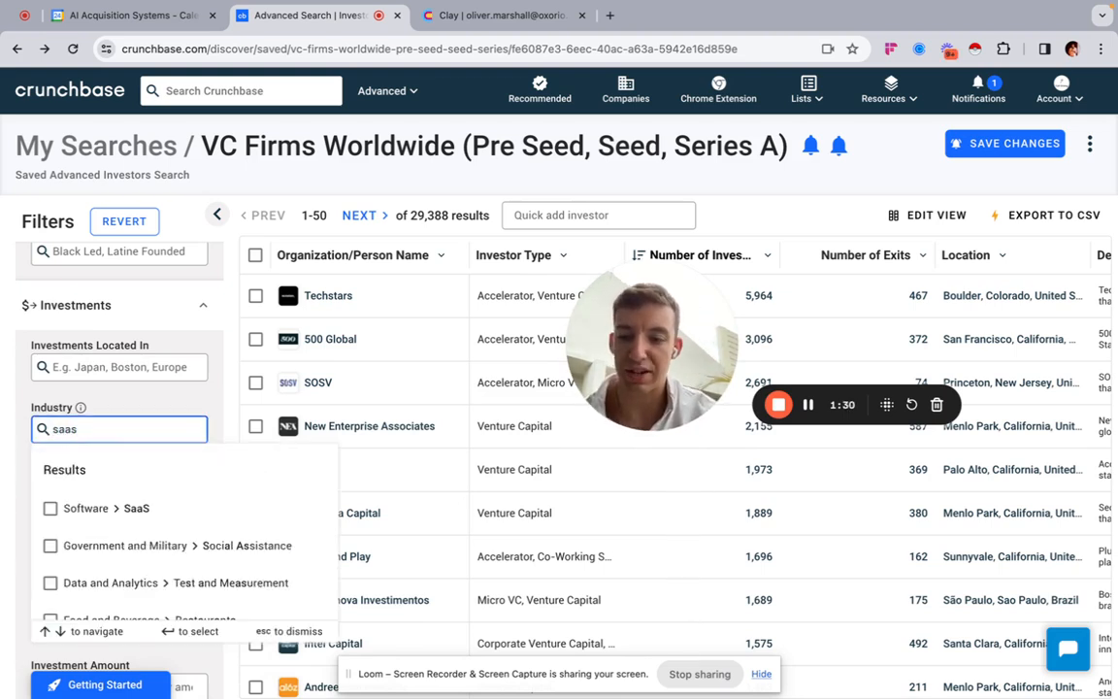
left_click(139, 508)
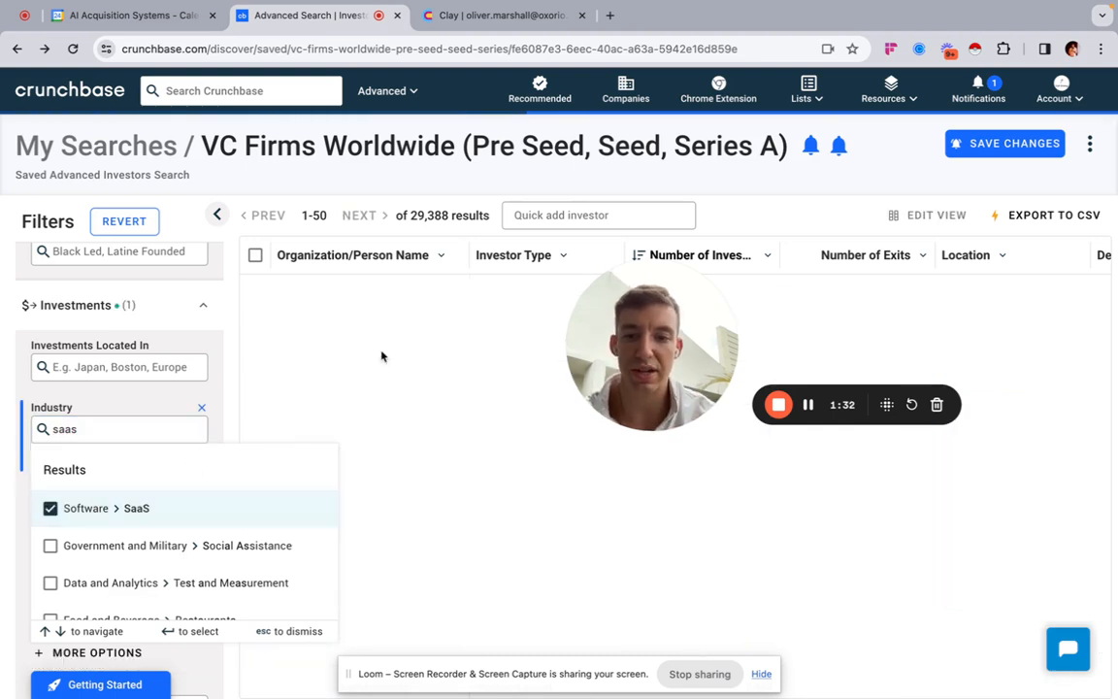
left_click(223, 362)
Expand the investment funding stage options and limit the search to Pre-Seed, Seed and Series A.
scroll(175, 398, "down", 4)
scroll(173, 437, "up", 1)
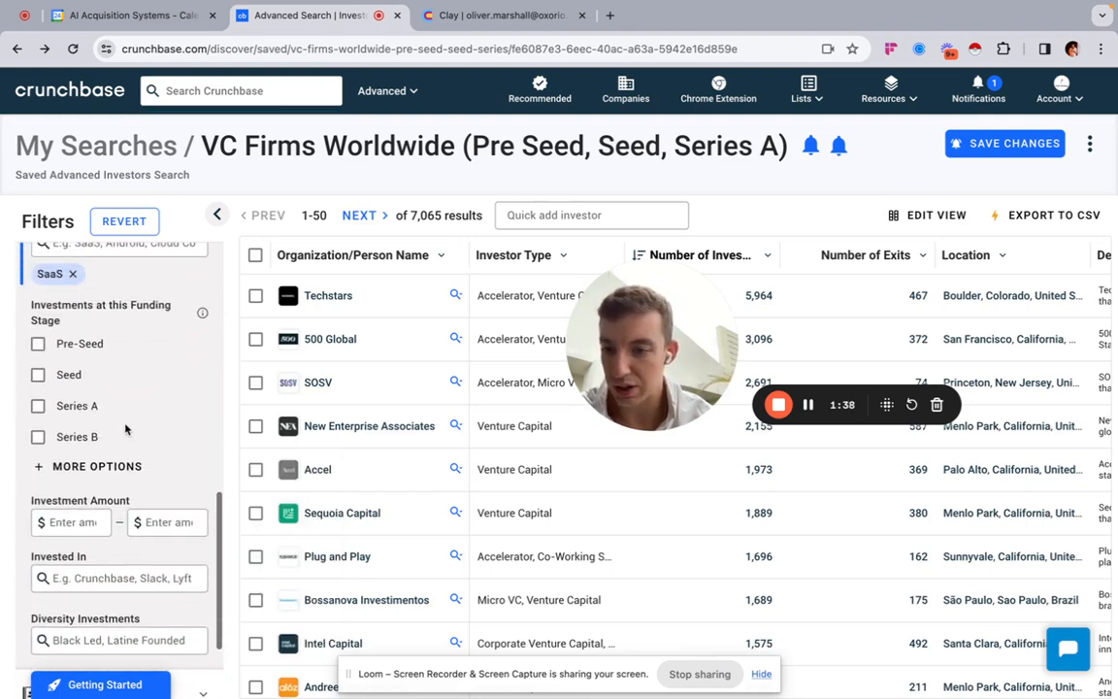
left_click(54, 464)
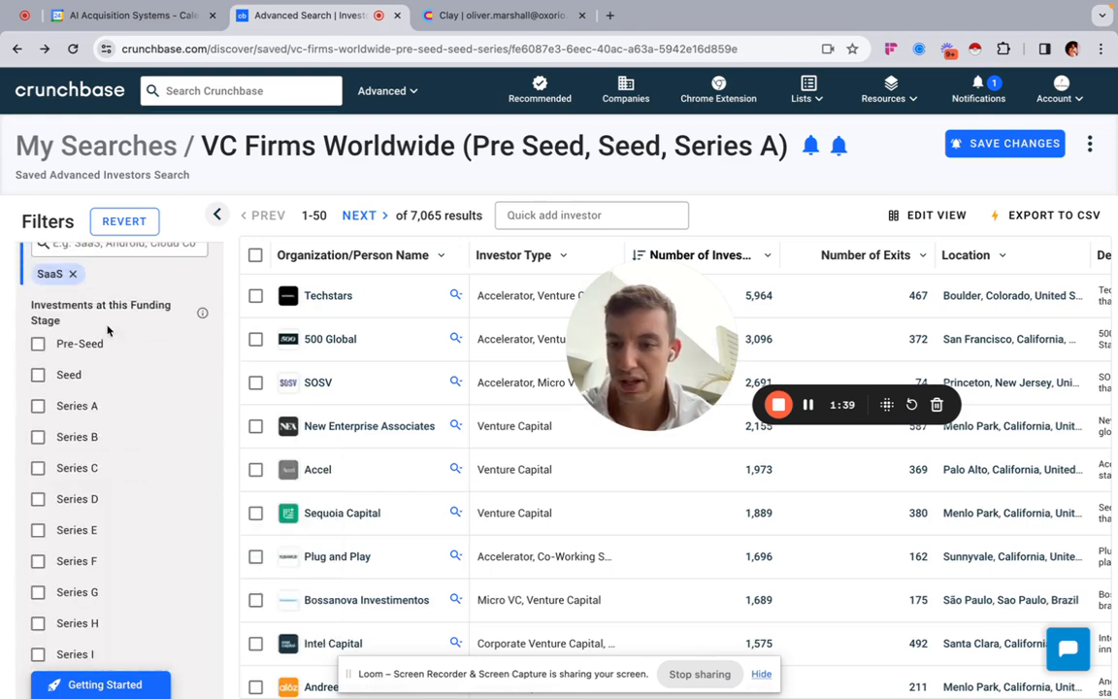
left_click(38, 346)
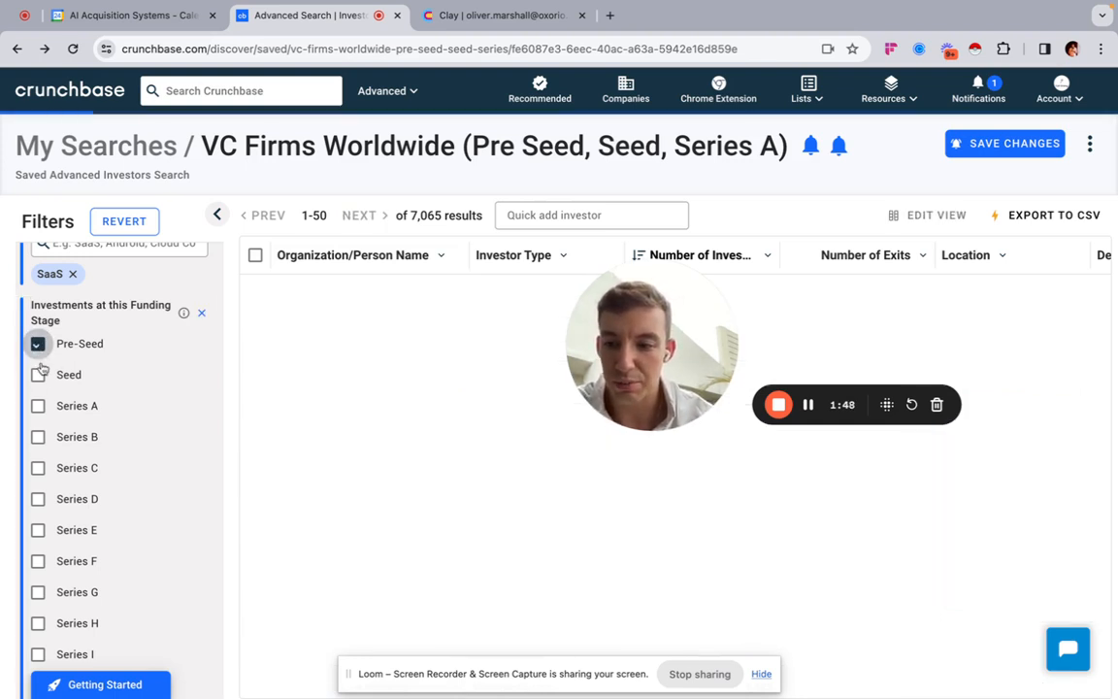
left_click(38, 375)
left_click(38, 407)
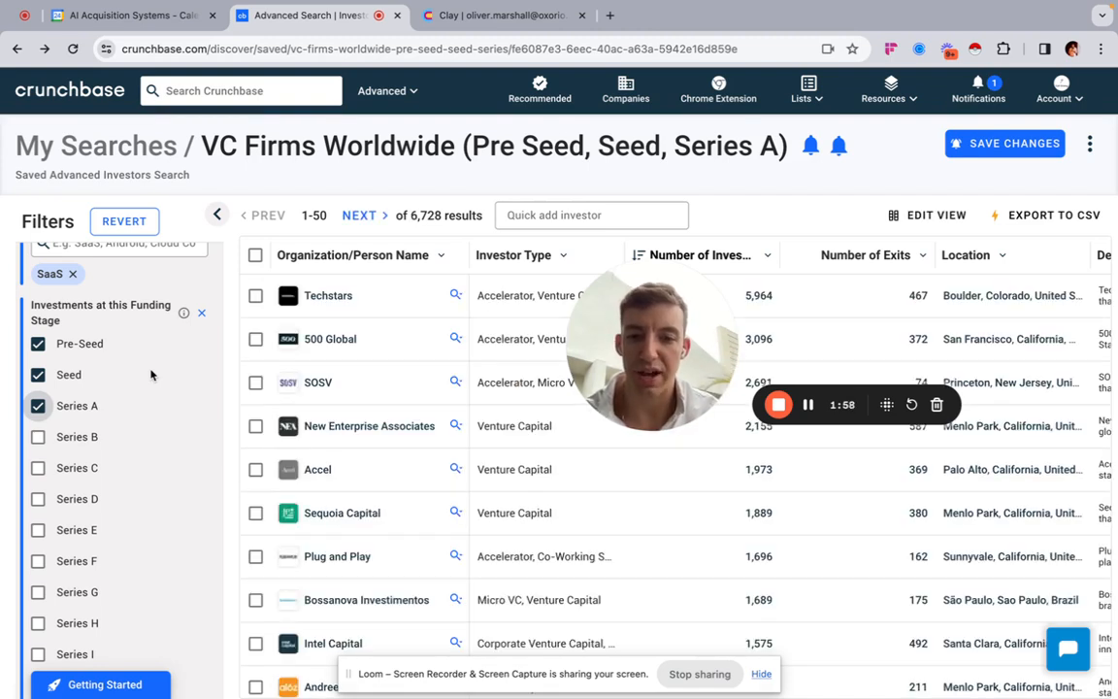
Check the result count and the applied filters, and collapse the filter sections.
left_click_drag(409, 215, 454, 219)
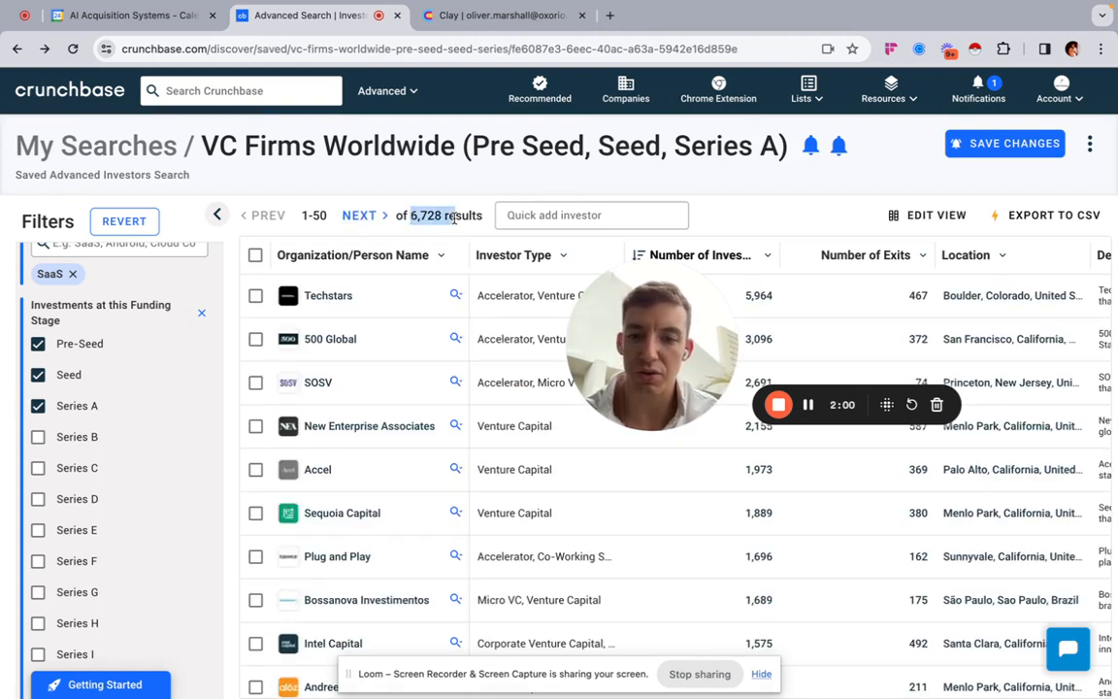
scroll(184, 320, "up", 5)
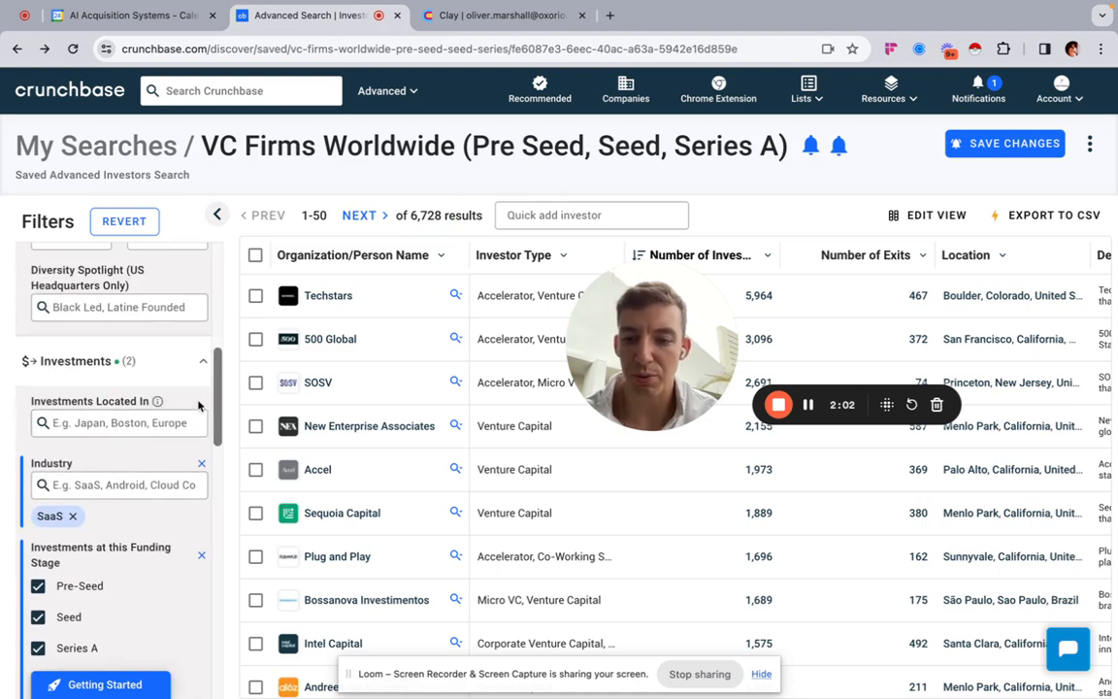
scroll(199, 388, "up", 10)
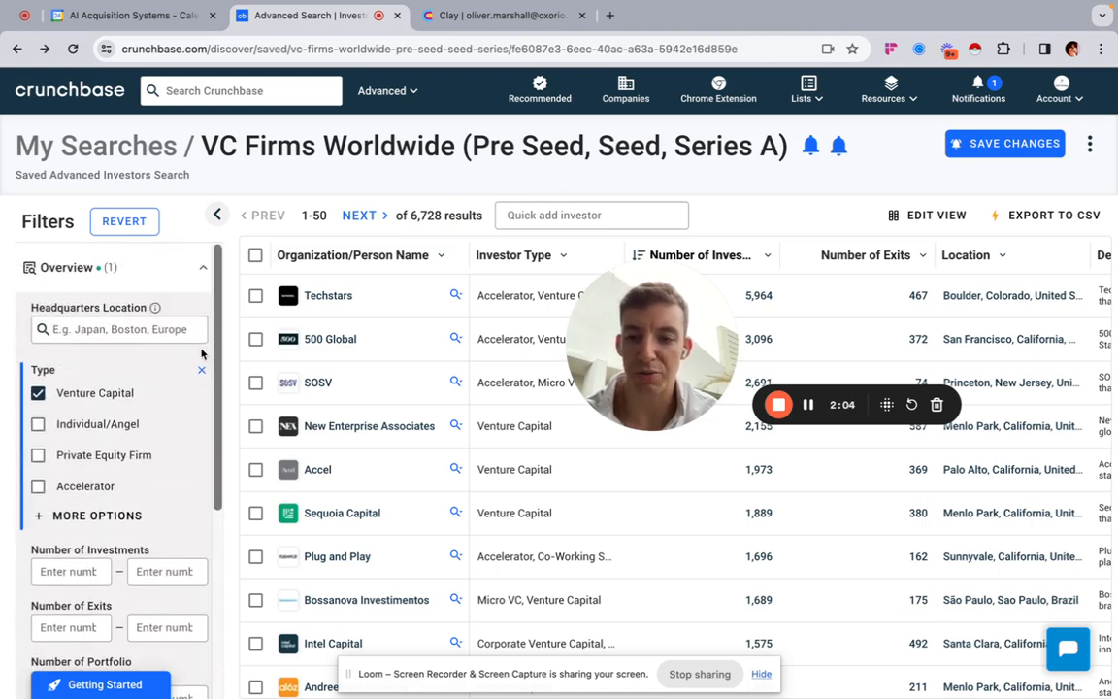
left_click(203, 267)
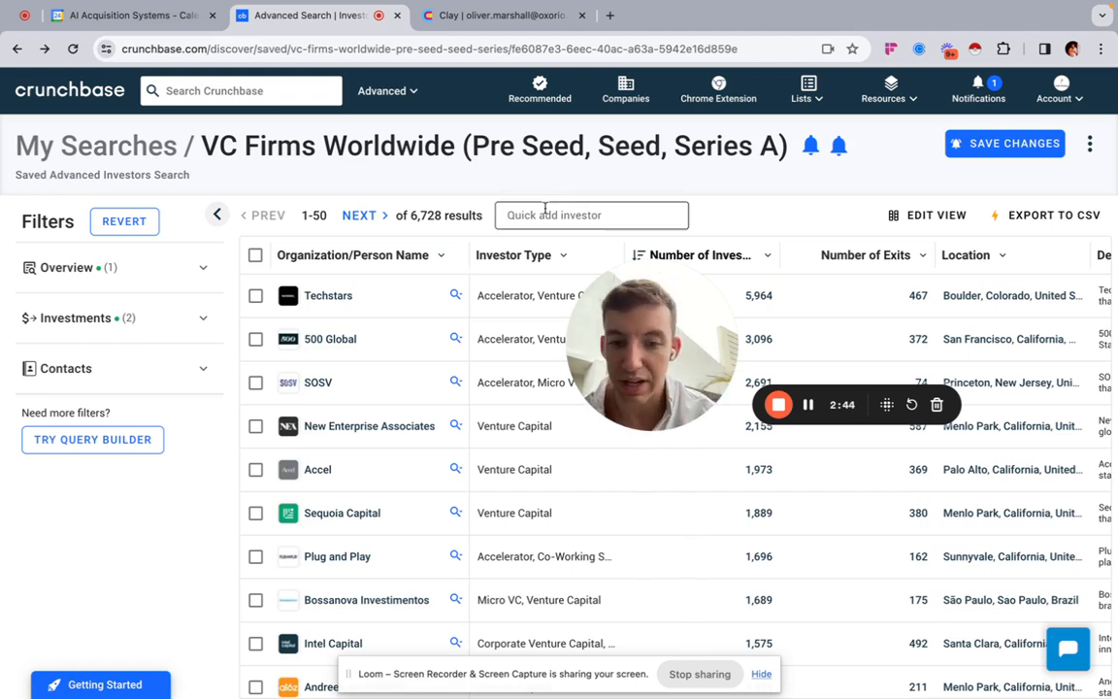
left_click_drag(680, 365, 119, 536)
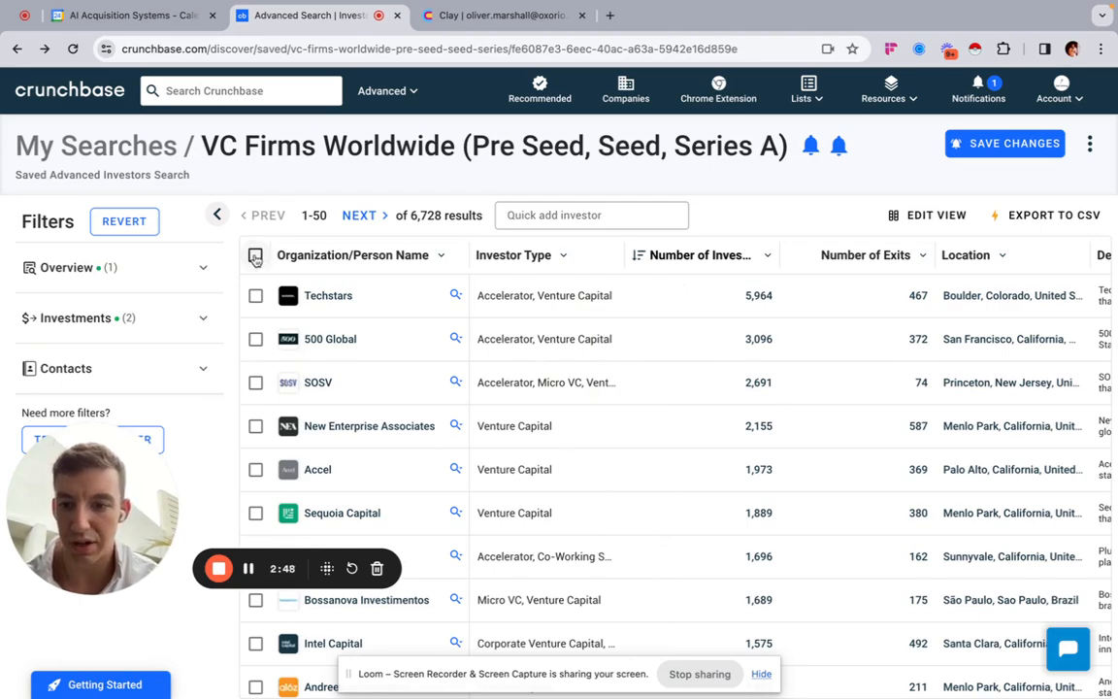
Examine the results table's columns, from investor type through website, LinkedIn and industries to total funding amount, across several investors.
scroll(789, 428, "right", 10)
scroll(789, 428, "left", 10)
scroll(789, 428, "left", 5)
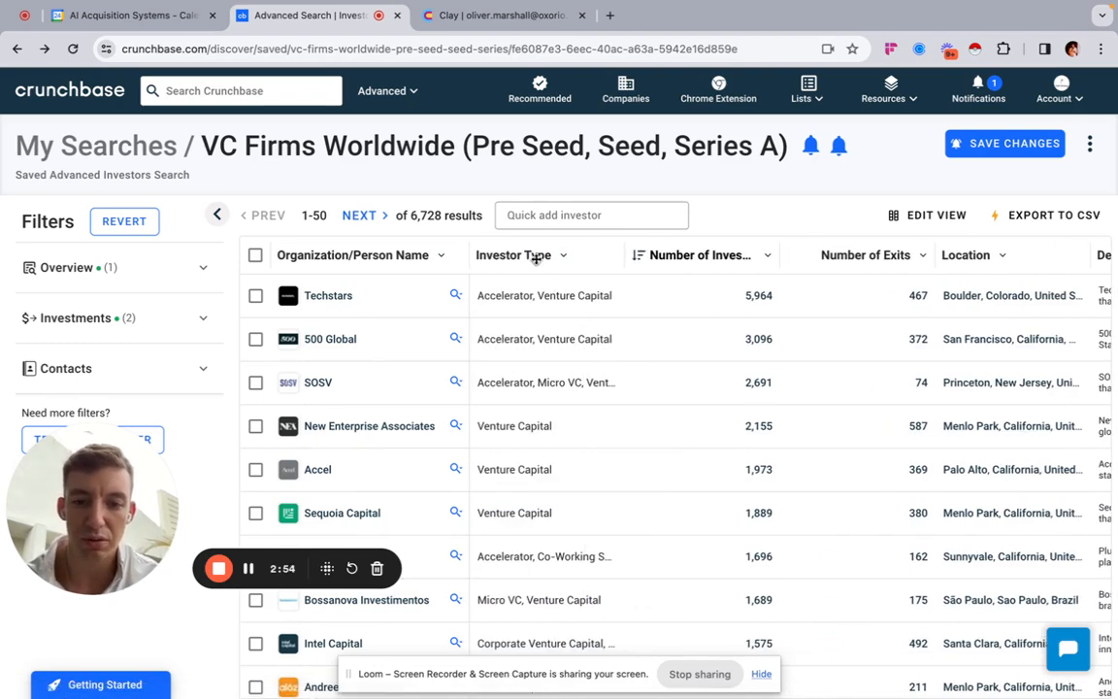
scroll(617, 407, "right", 3)
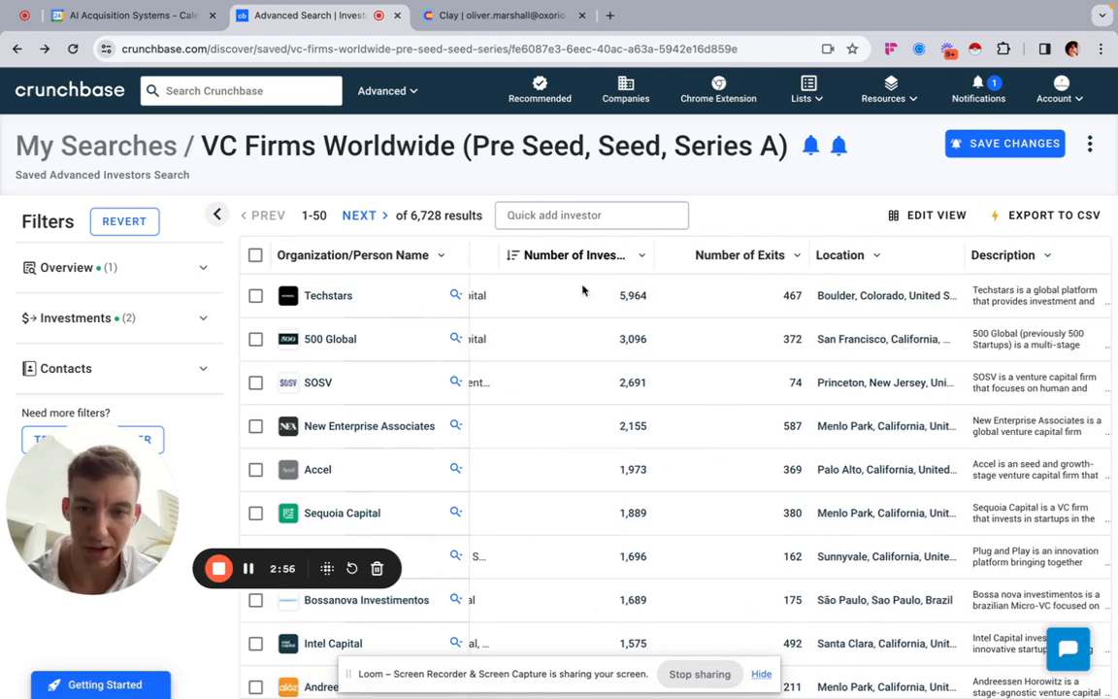
scroll(610, 296, "right", 2)
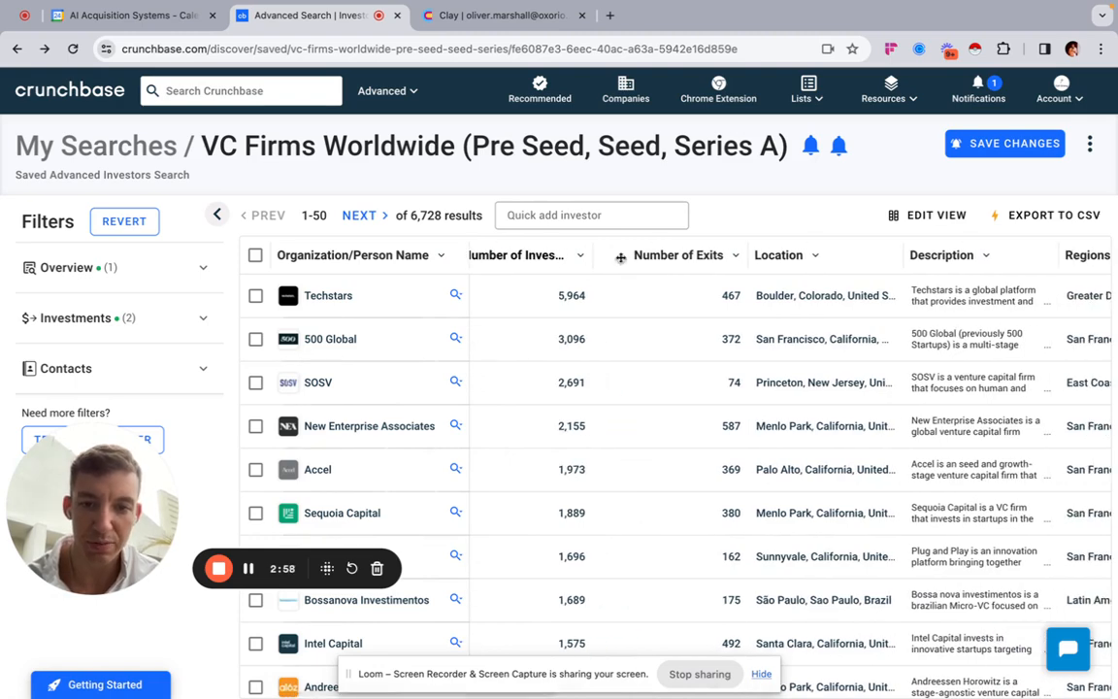
scroll(649, 406, "right", 2)
scroll(648, 406, "right", 5)
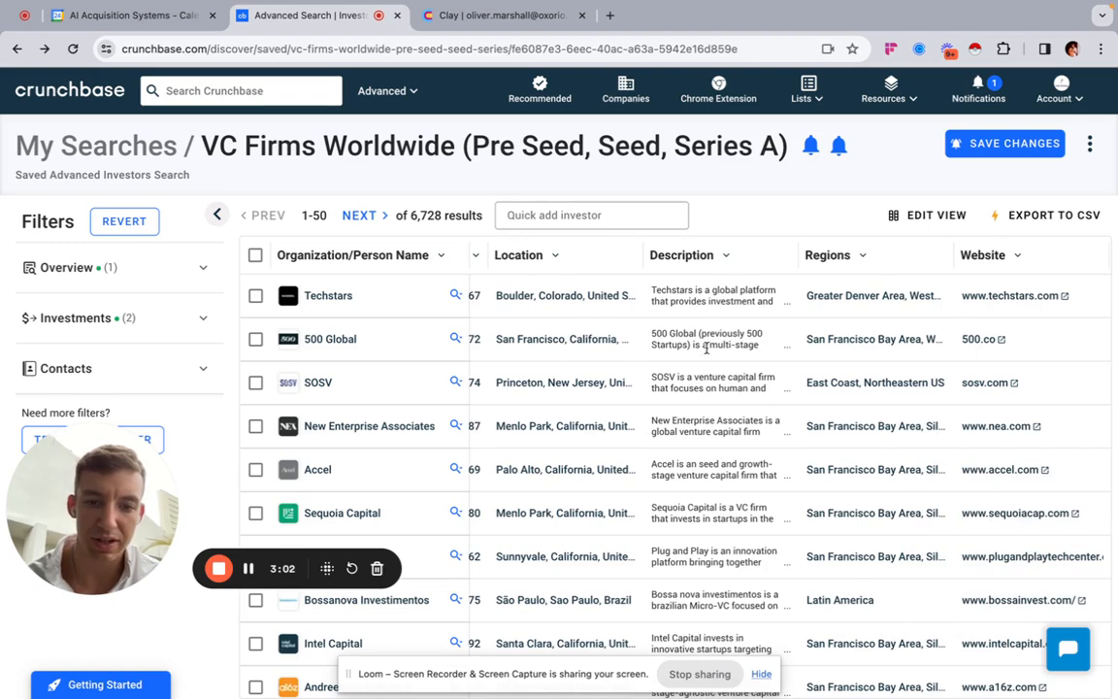
scroll(649, 330, "right", 5)
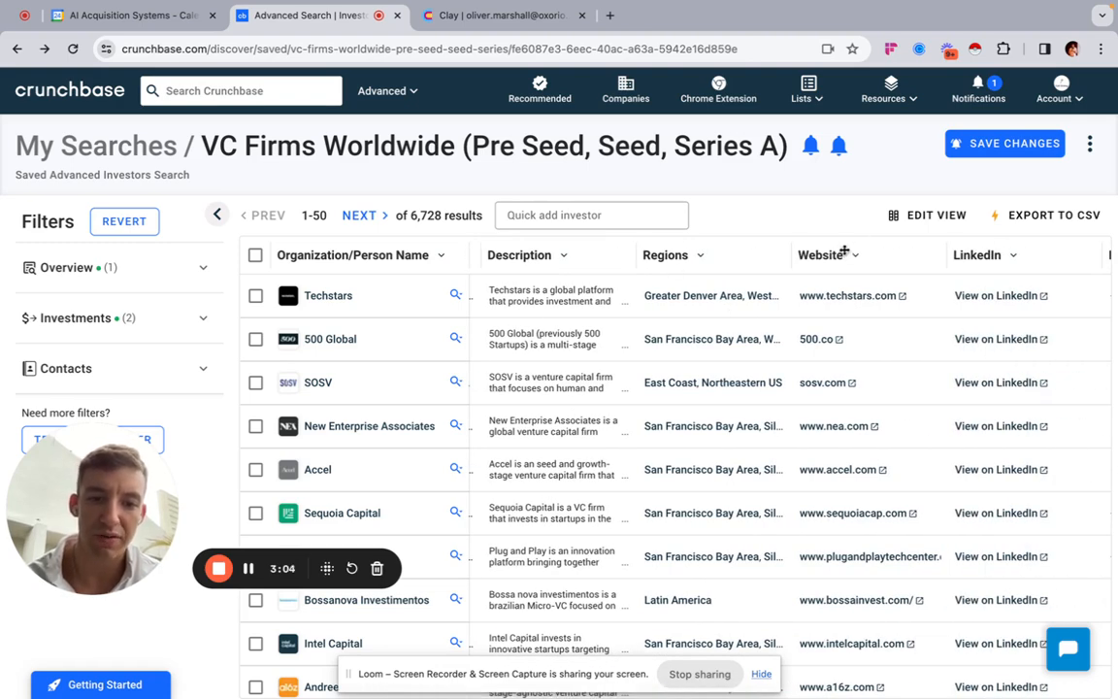
scroll(777, 330, "right", 8)
scroll(837, 346, "right", 8)
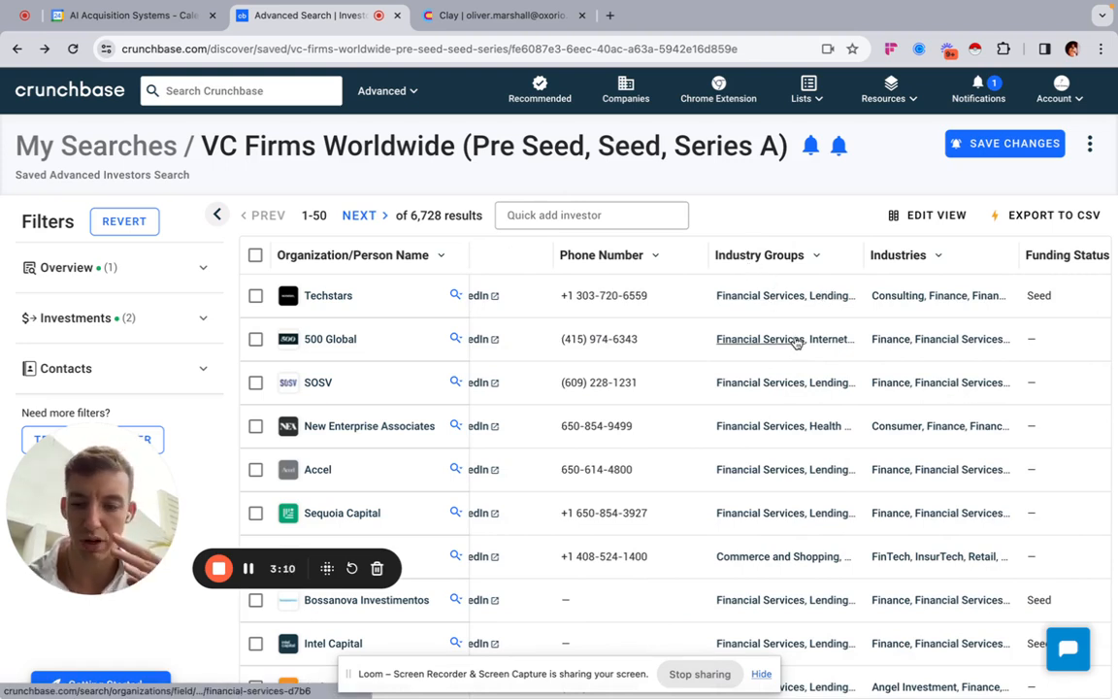
scroll(806, 342, "right", 3)
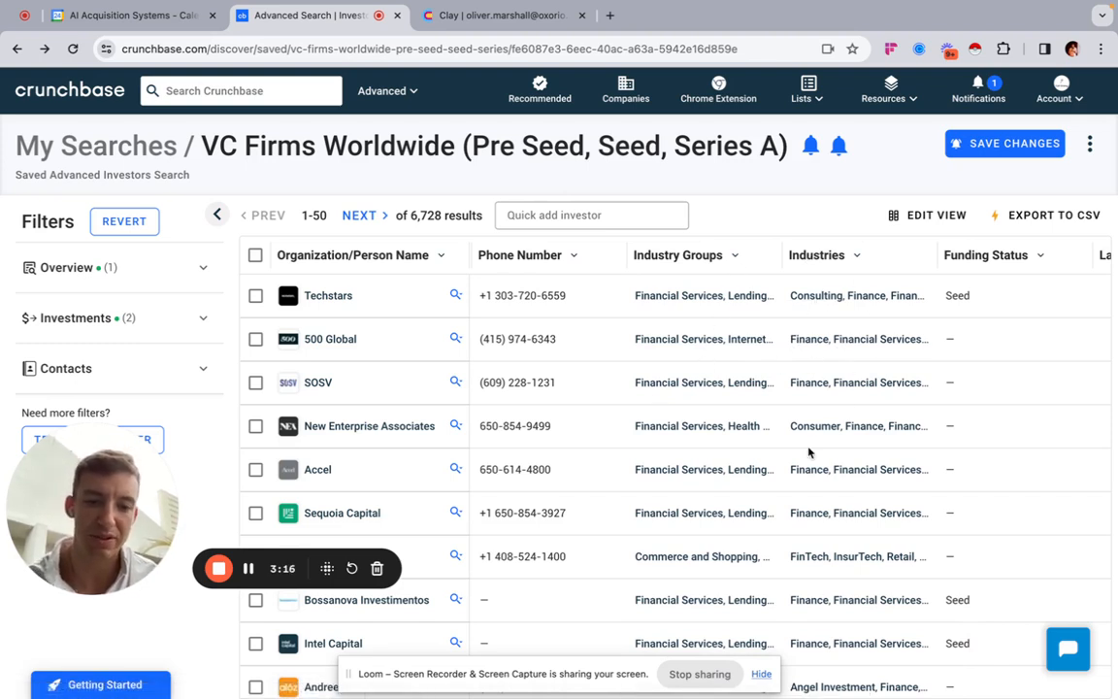
scroll(811, 456, "right", 3)
scroll(811, 455, "right", 8)
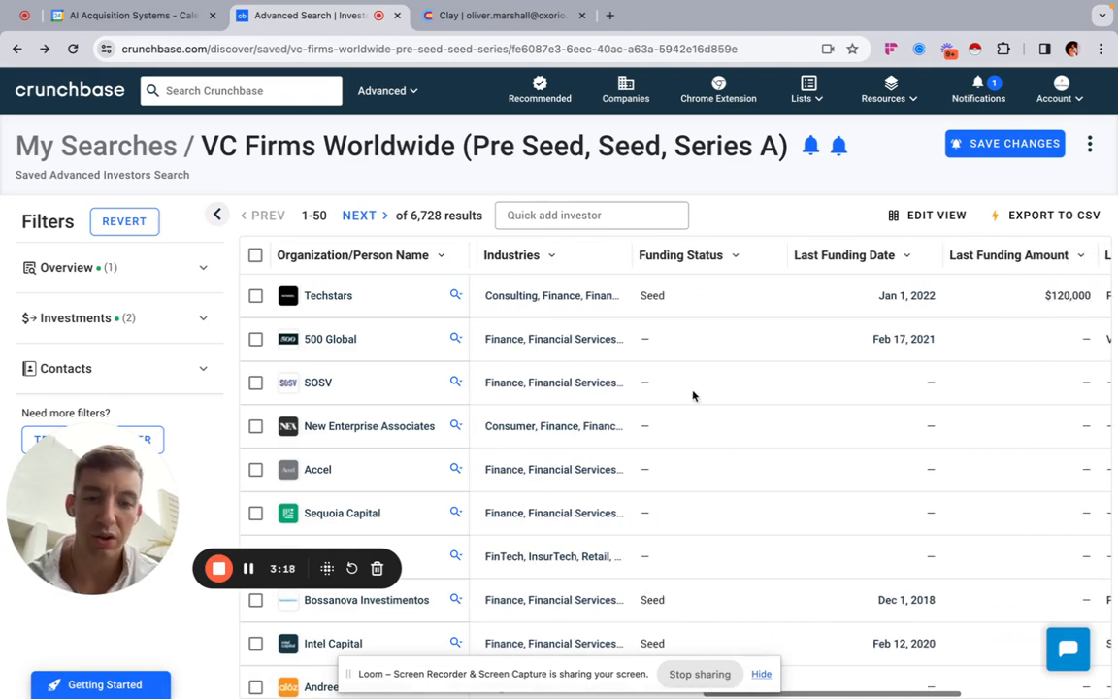
scroll(718, 415, "down", 10)
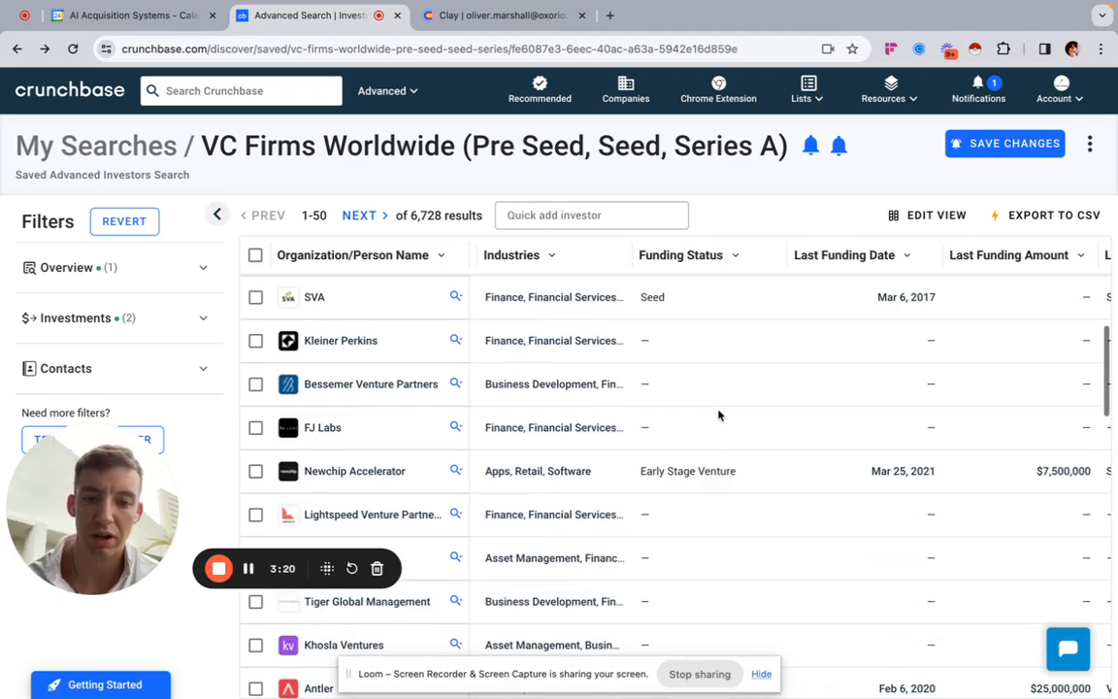
scroll(719, 416, "down", 4)
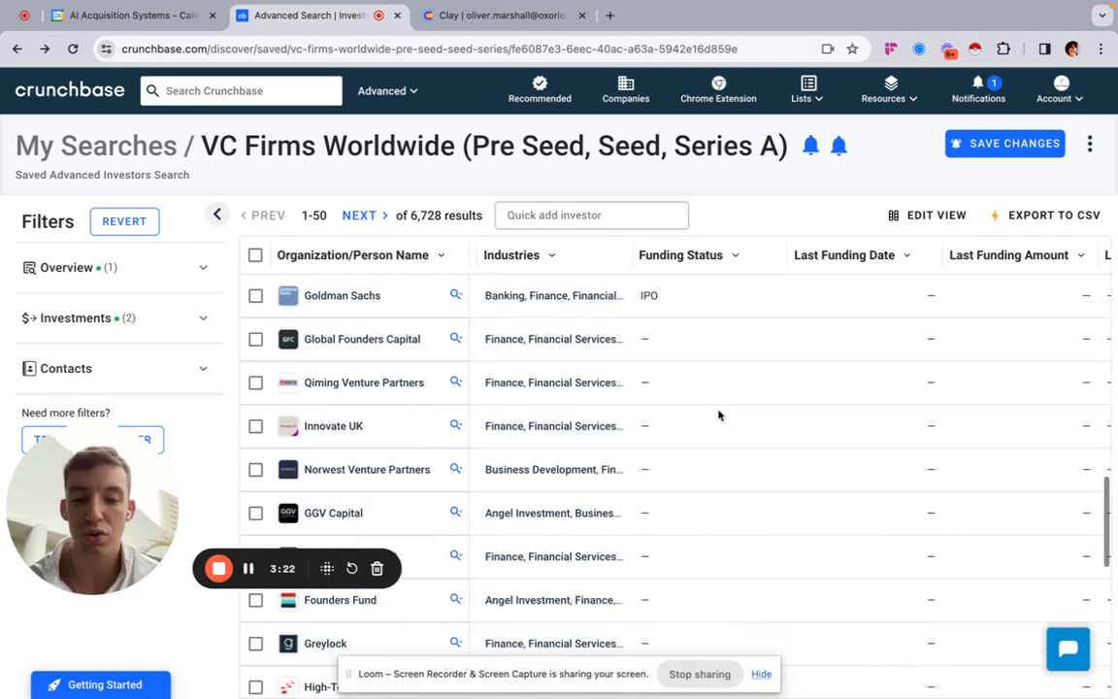
scroll(719, 415, "up", 15)
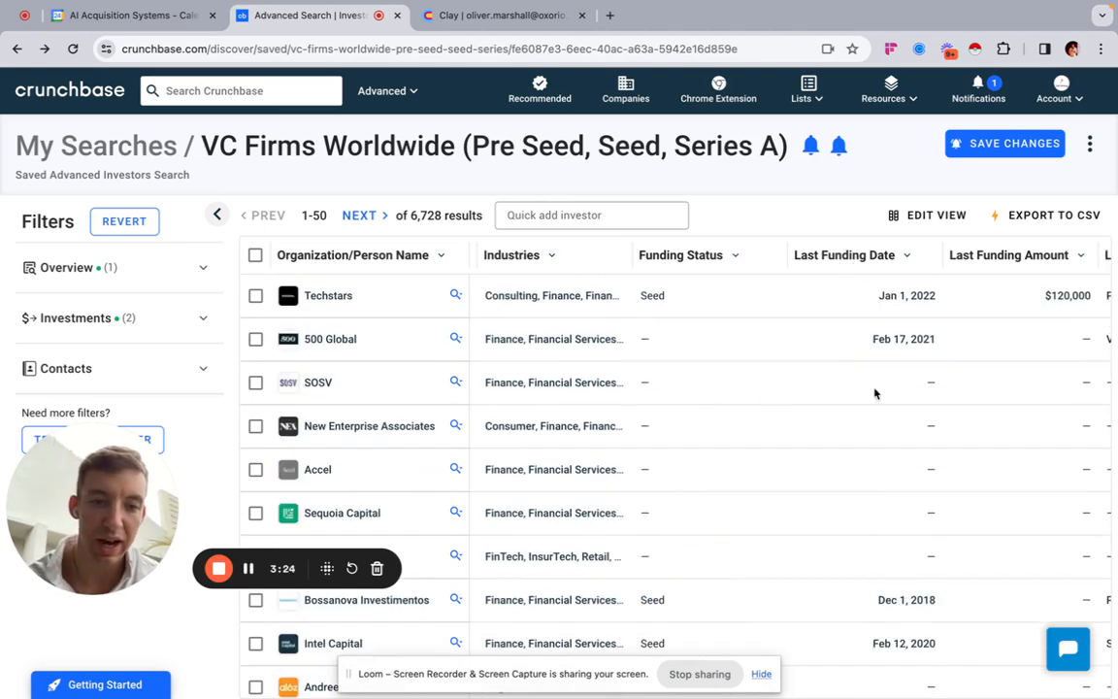
scroll(857, 442, "right", 5)
scroll(789, 439, "right", 1)
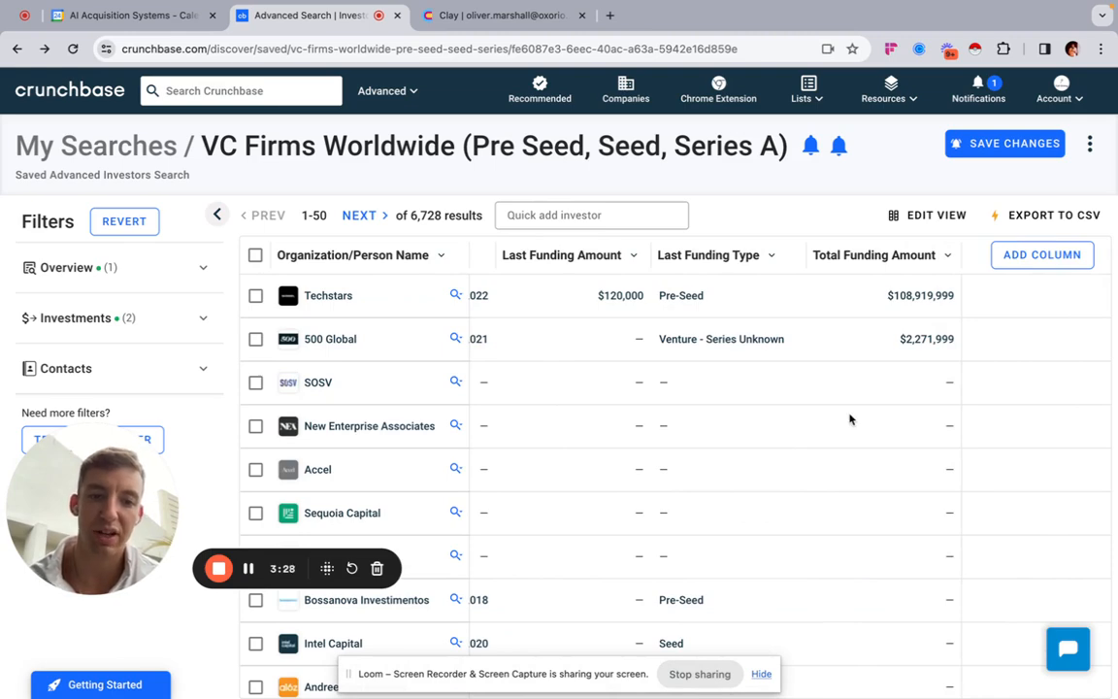
scroll(851, 419, "left", 5)
scroll(850, 419, "left", 15)
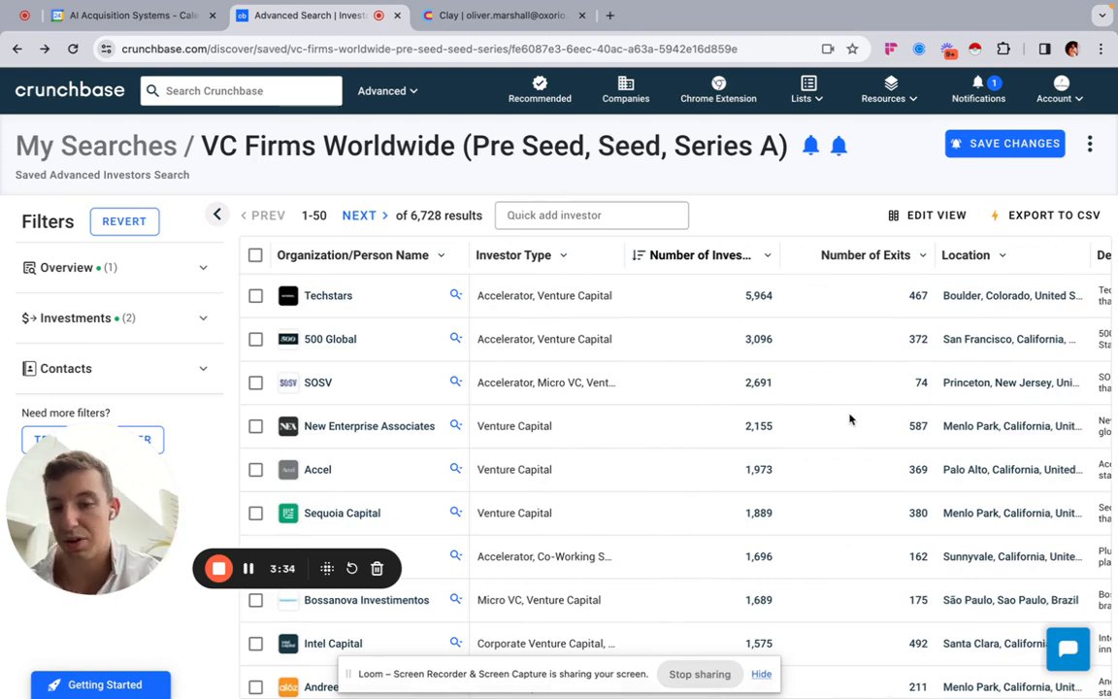
Select the first 1,000 investor results and start saving them to a new list.
left_click(255, 256)
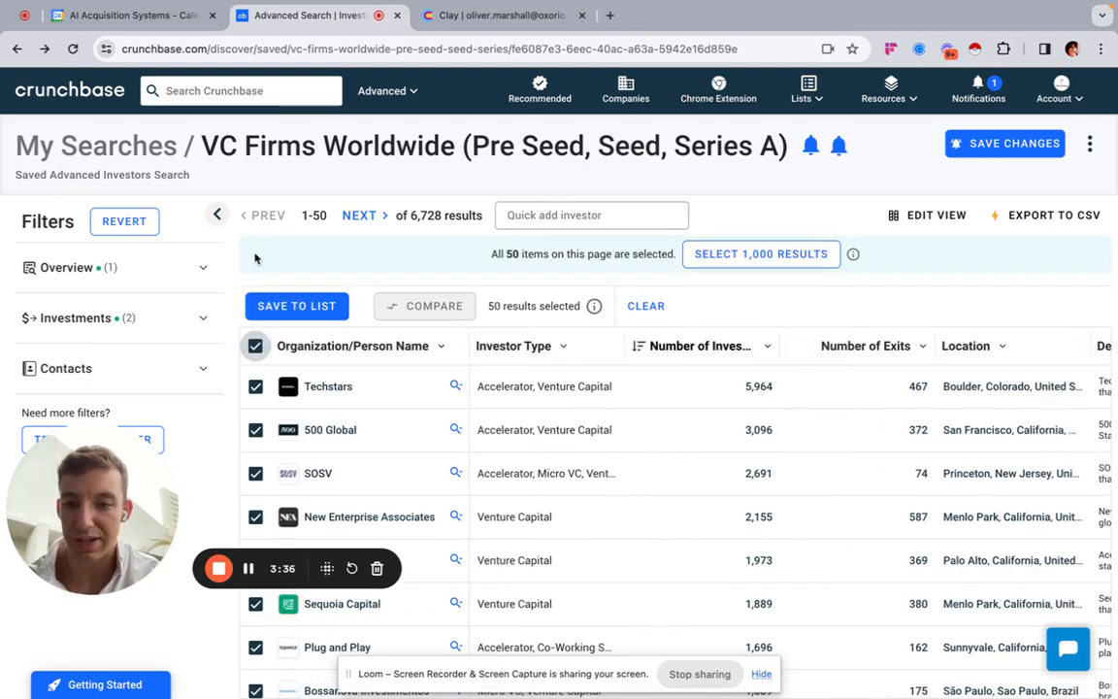
left_click(768, 257)
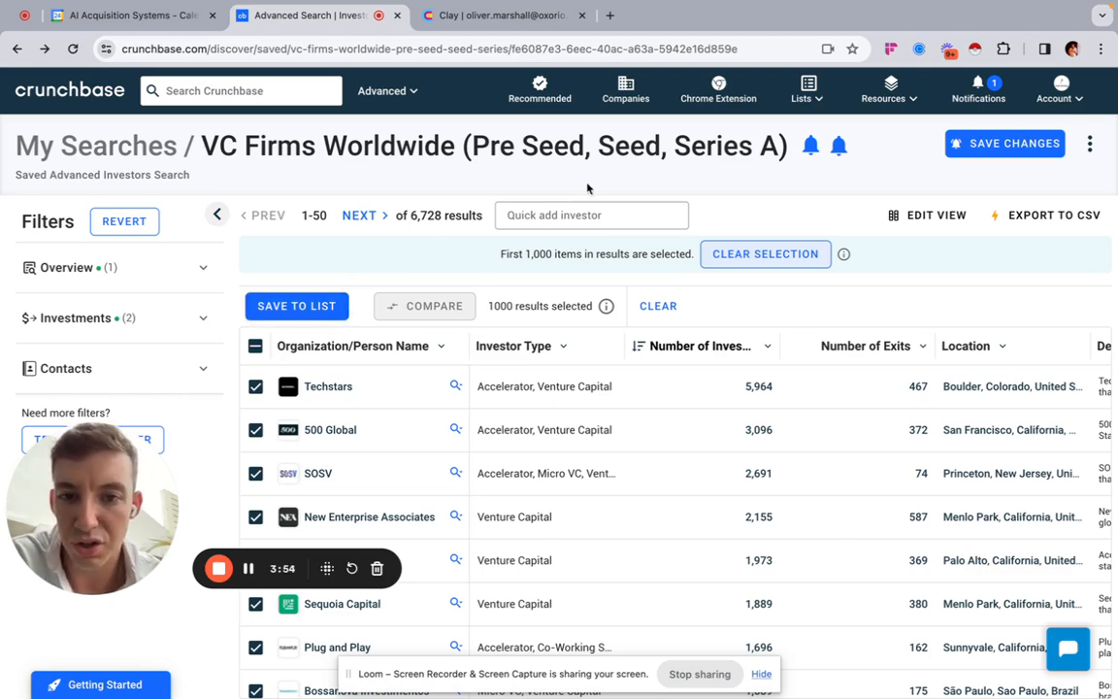
left_click(304, 307)
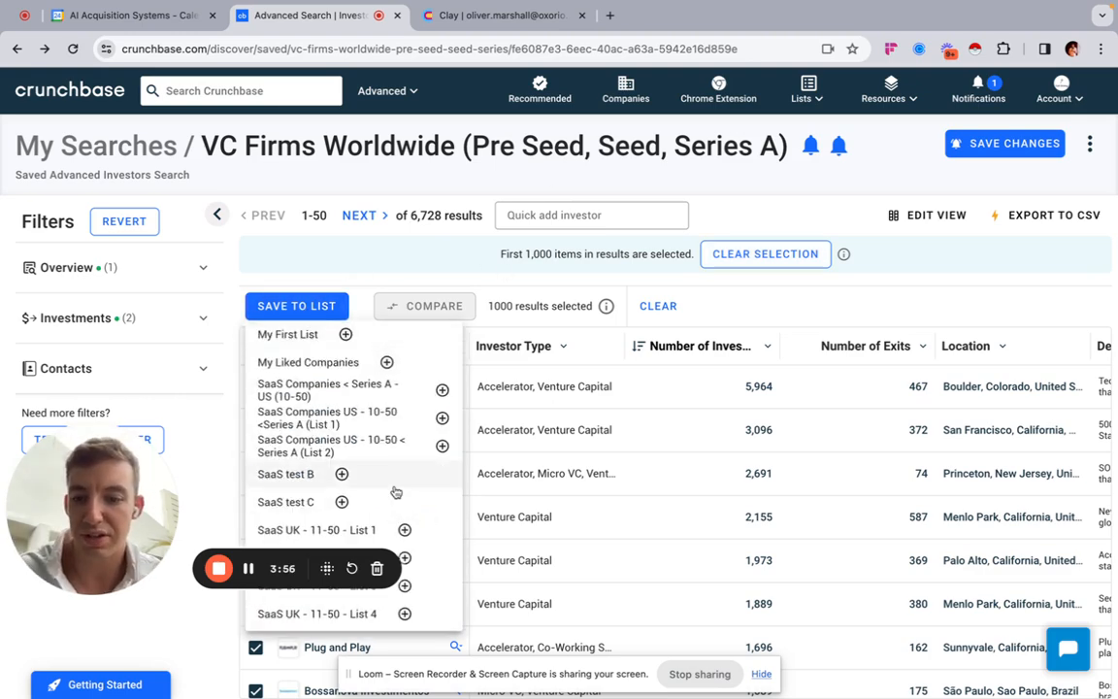
scroll(394, 491, "down", 3)
left_click(358, 622)
left_click(660, 436)
Name the new list "VC Firms - List A" and create it with the selected investors.
left_click(333, 243)
type("VC")
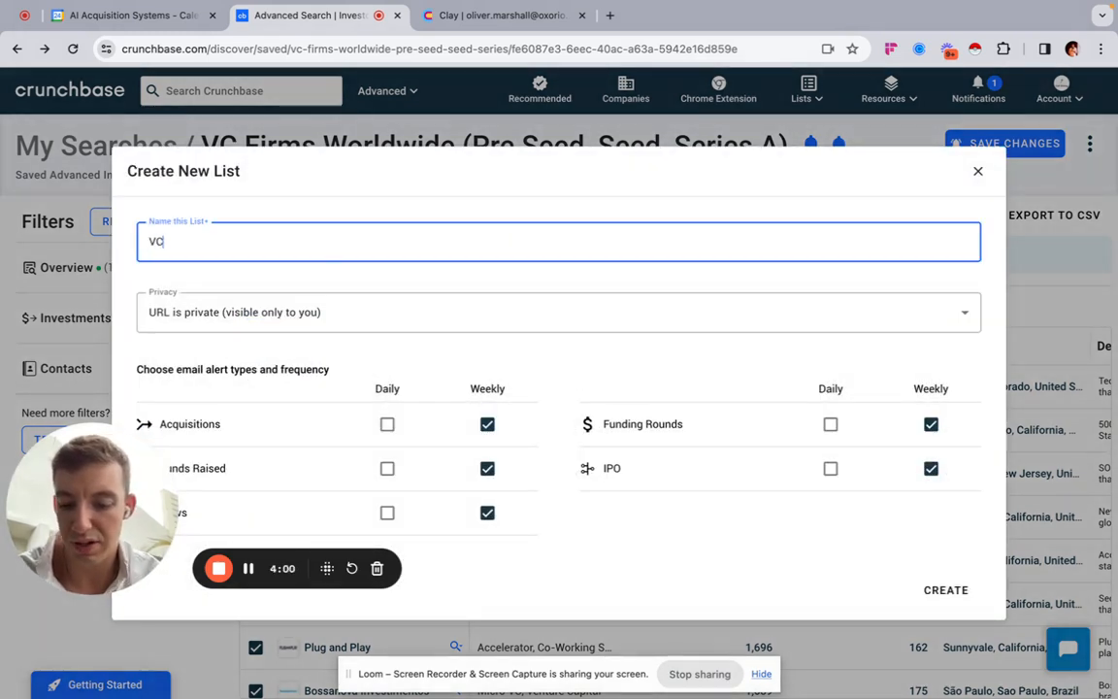
type(" Firms - List A")
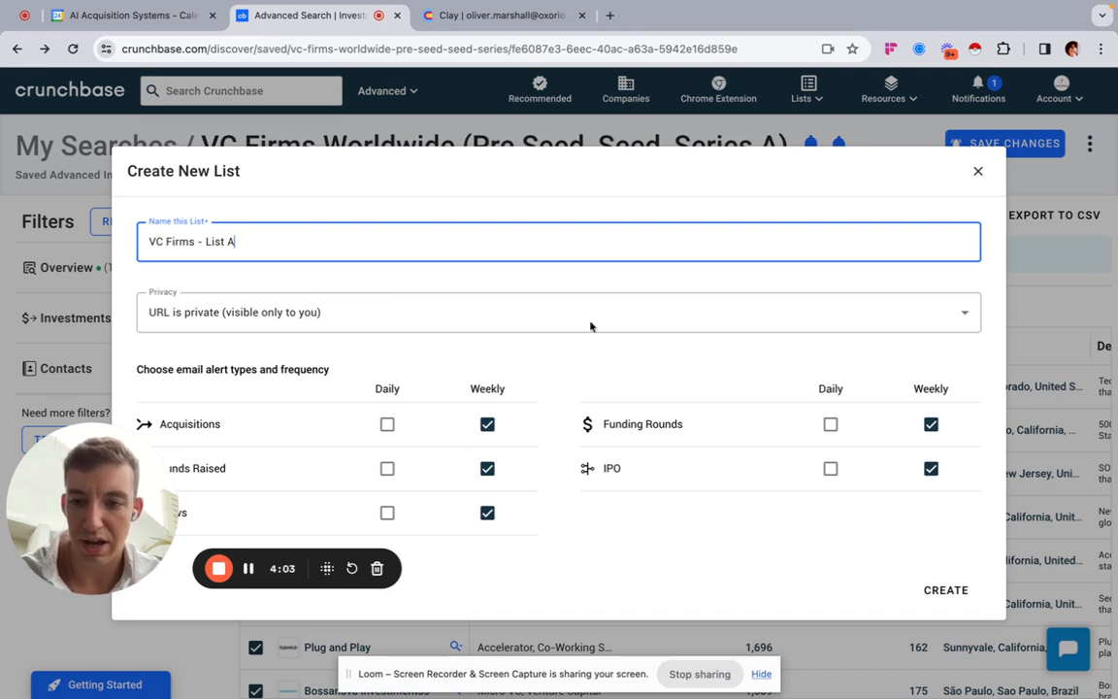
left_click(938, 592)
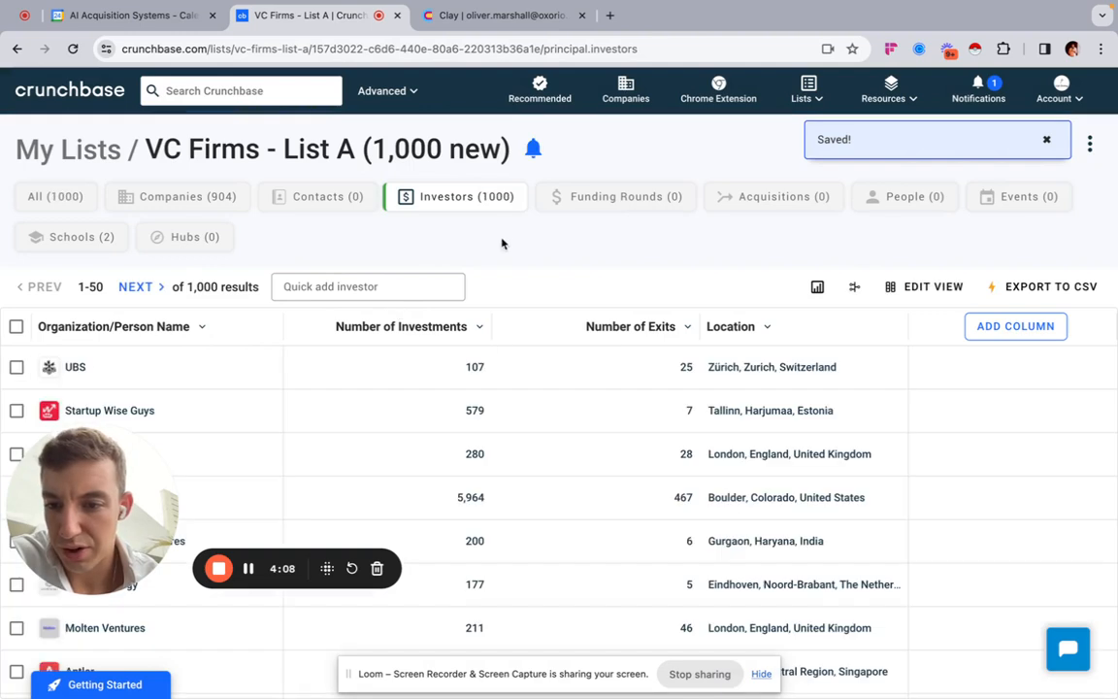
Select all 50 investors on the list's first page and close the old table scraper results window.
left_click(17, 327)
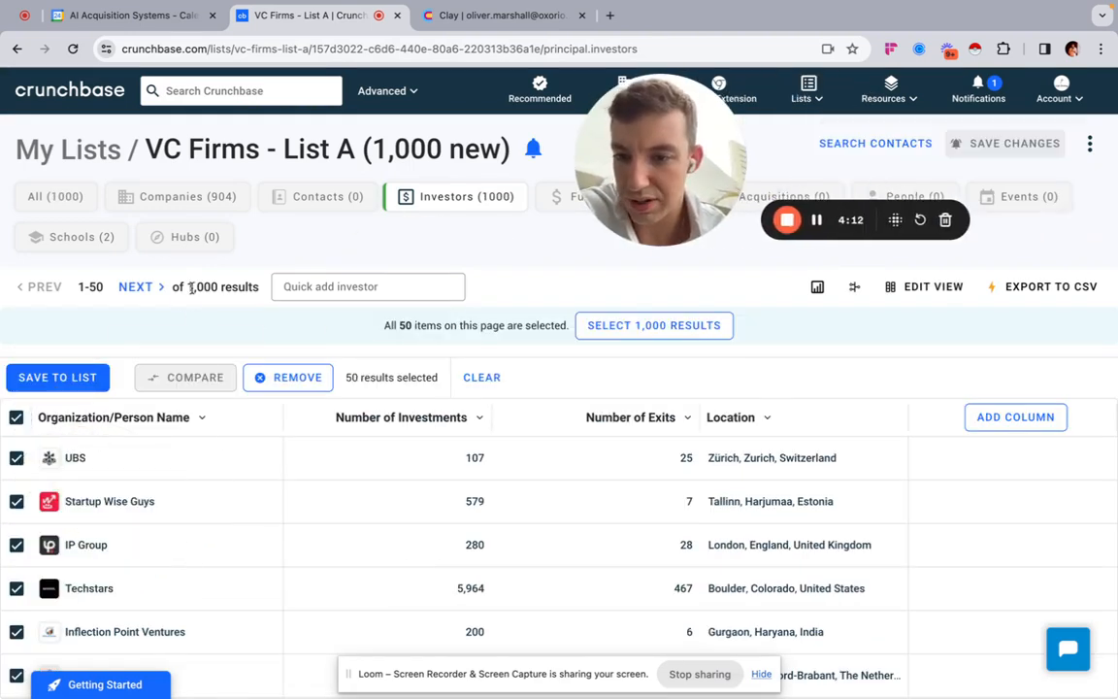
scroll(362, 530, "down", 5)
scroll(512, 399, "up", 5)
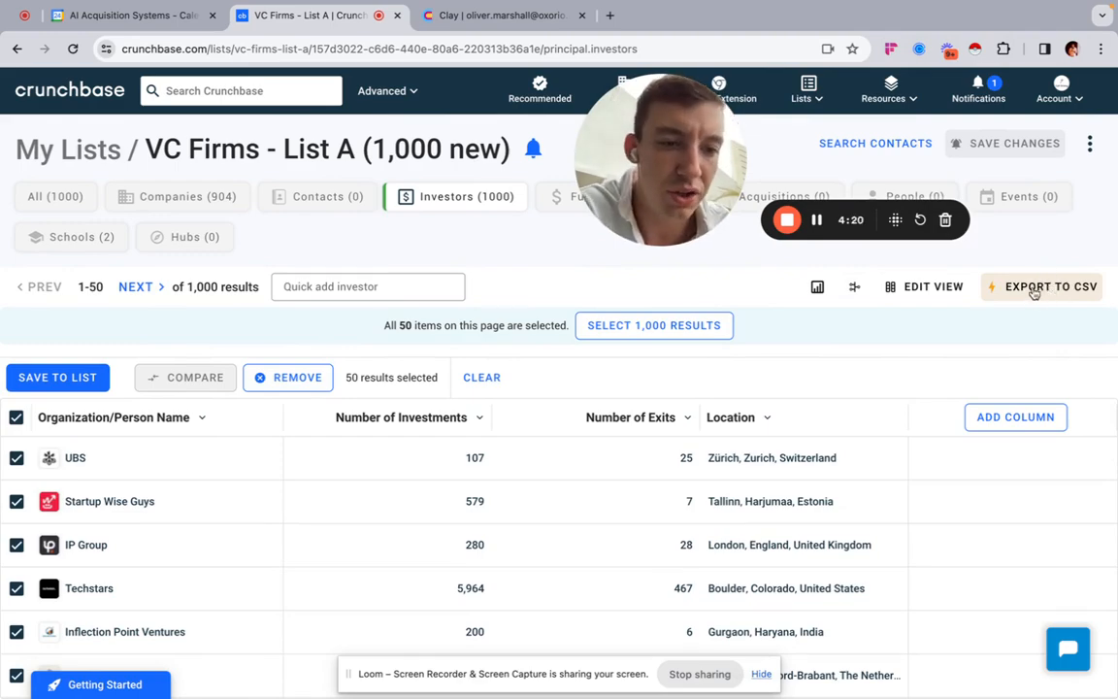
key("ctrl+Right")
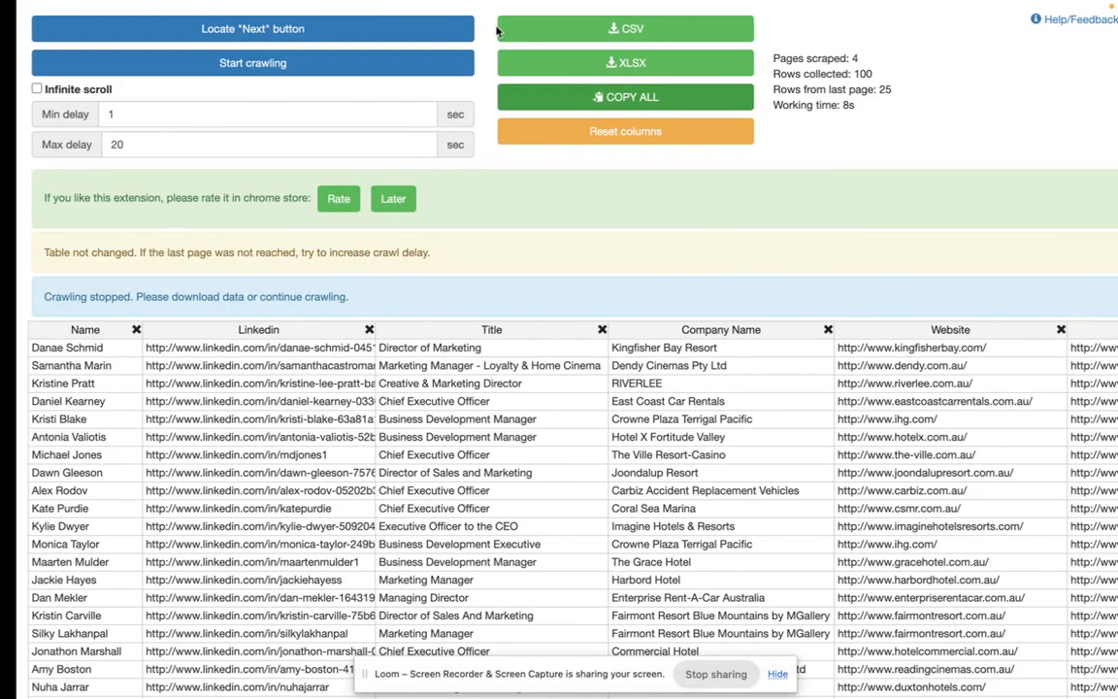
left_click(11, 30)
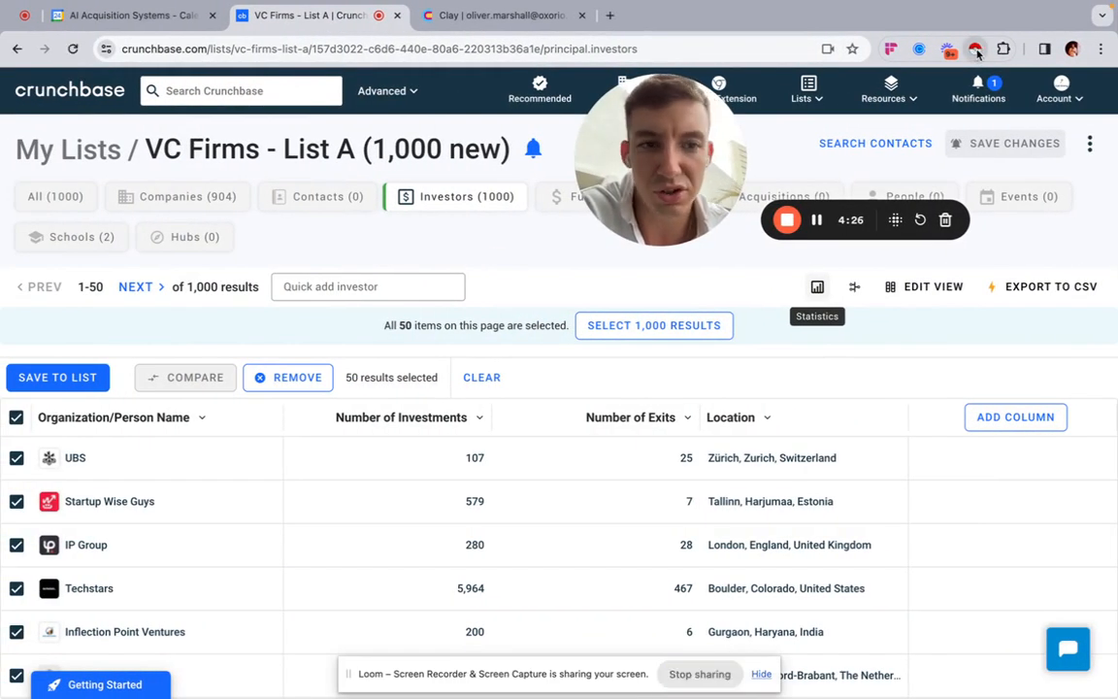
Try scraping the list with the table scraper extension, using the next-page arrow for crawling, then stop and remove the image source column.
left_click(976, 50)
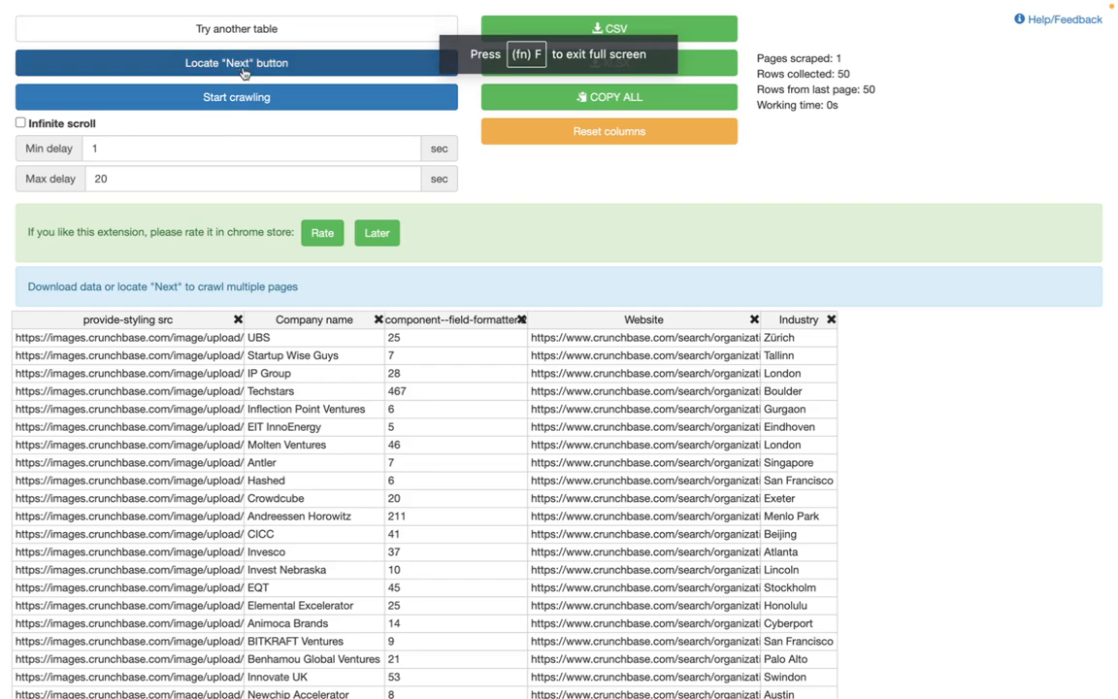
left_click(236, 64)
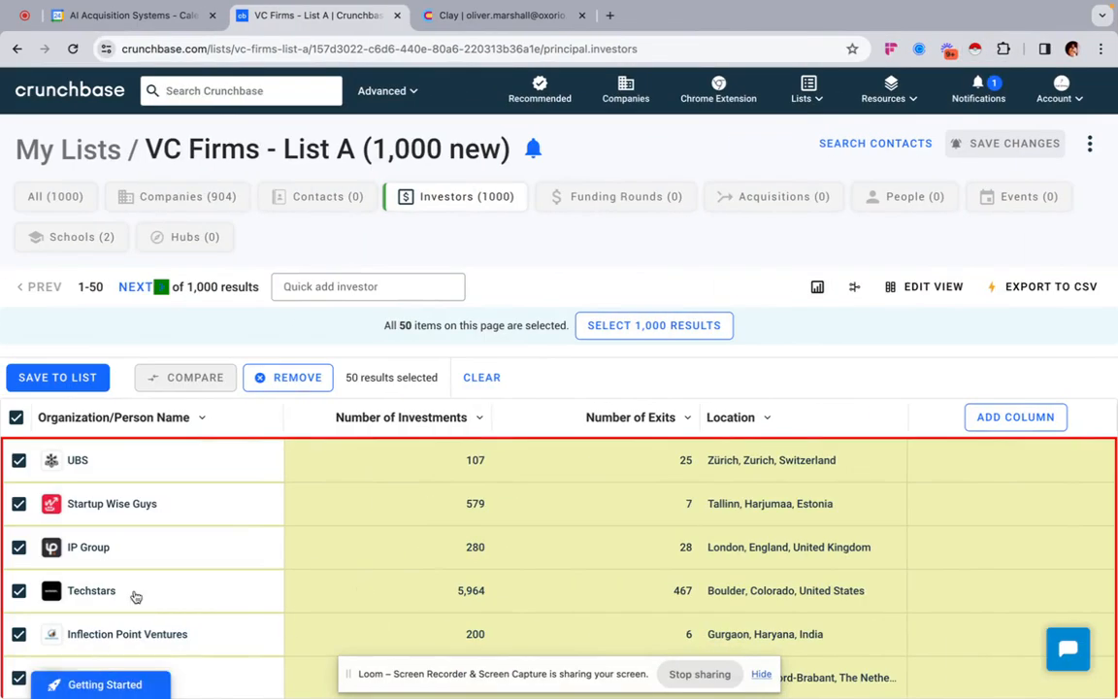
left_click(163, 290)
left_click(233, 97)
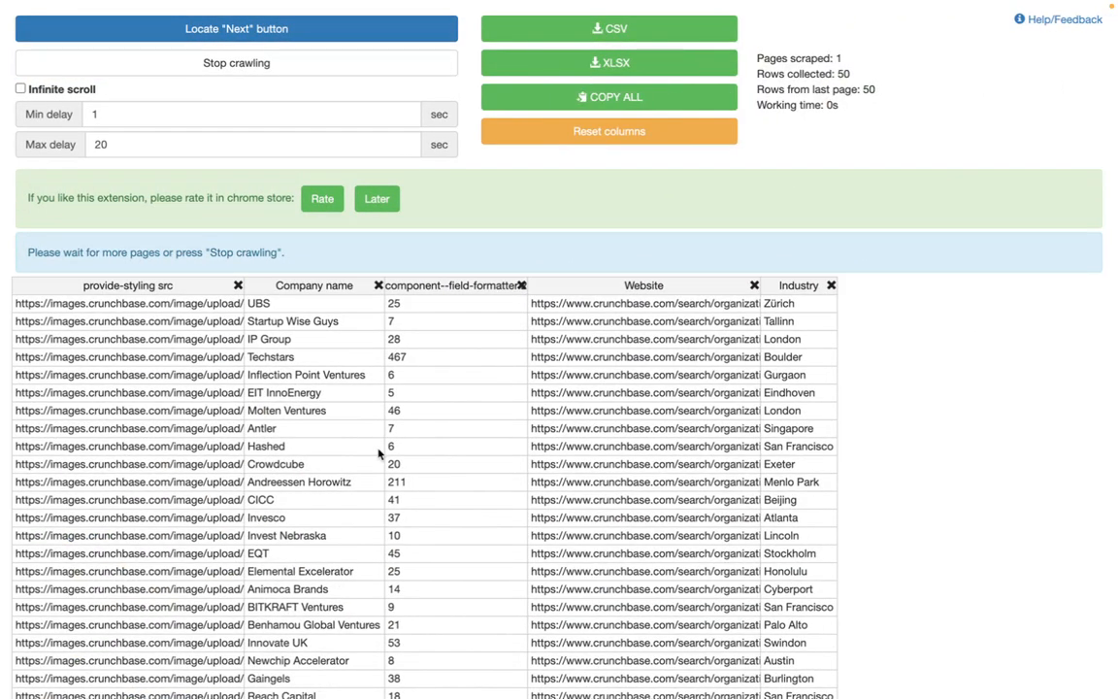
left_click(237, 66)
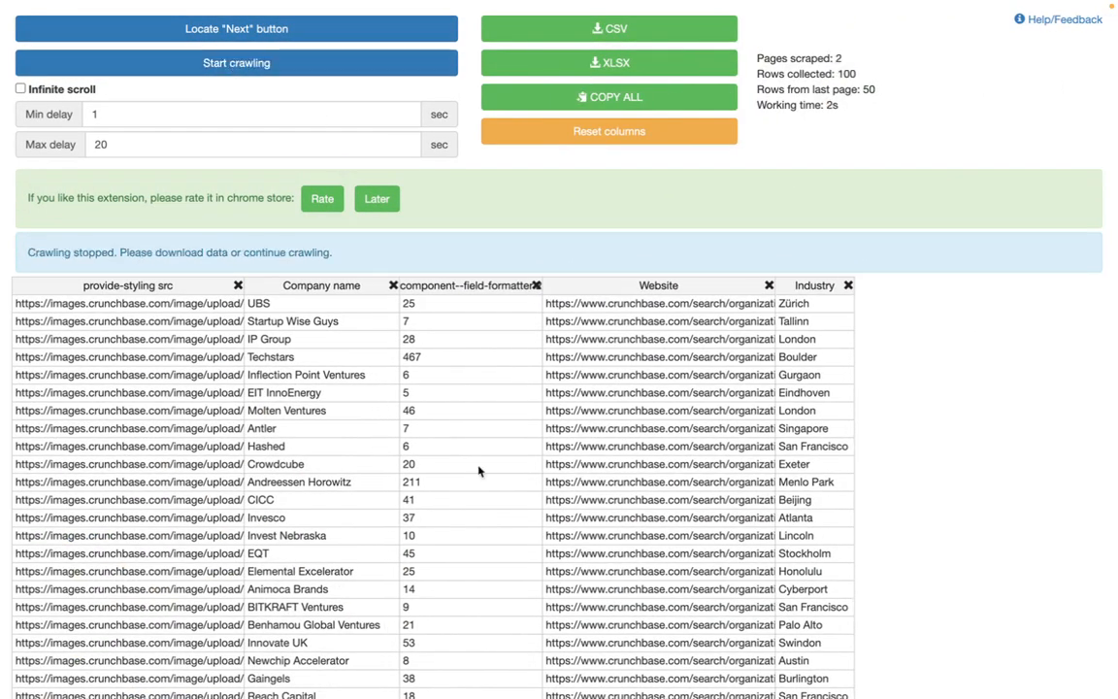
left_click(238, 286)
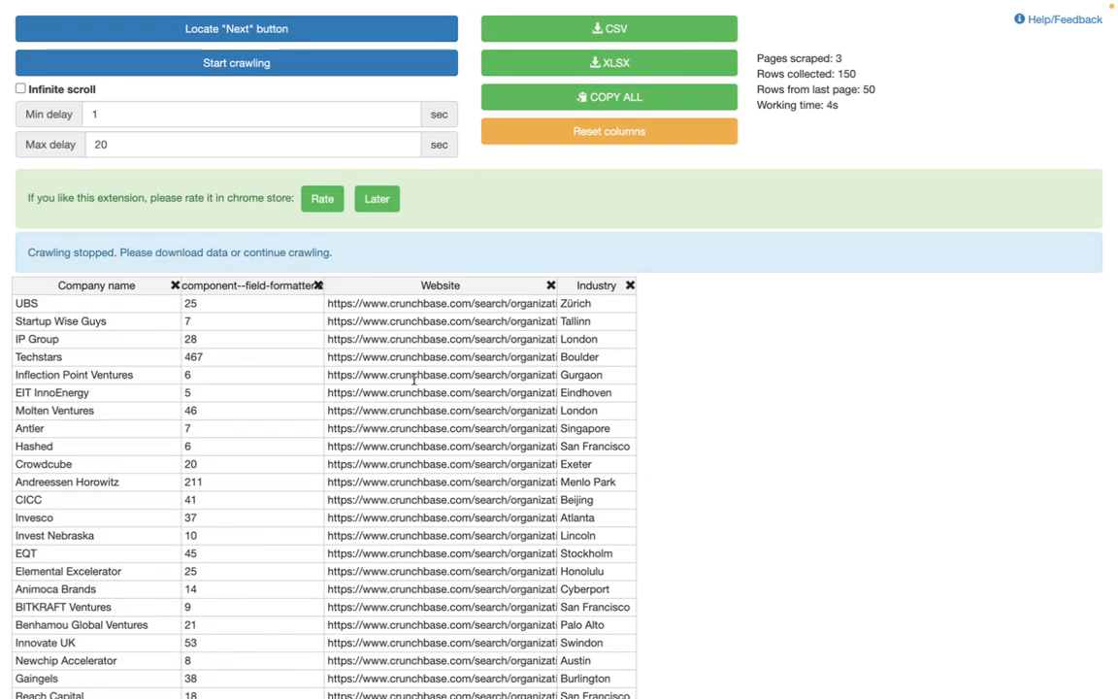
Return to the investor list, reload its page, and close the scraper results window.
key("ctrl+Left")
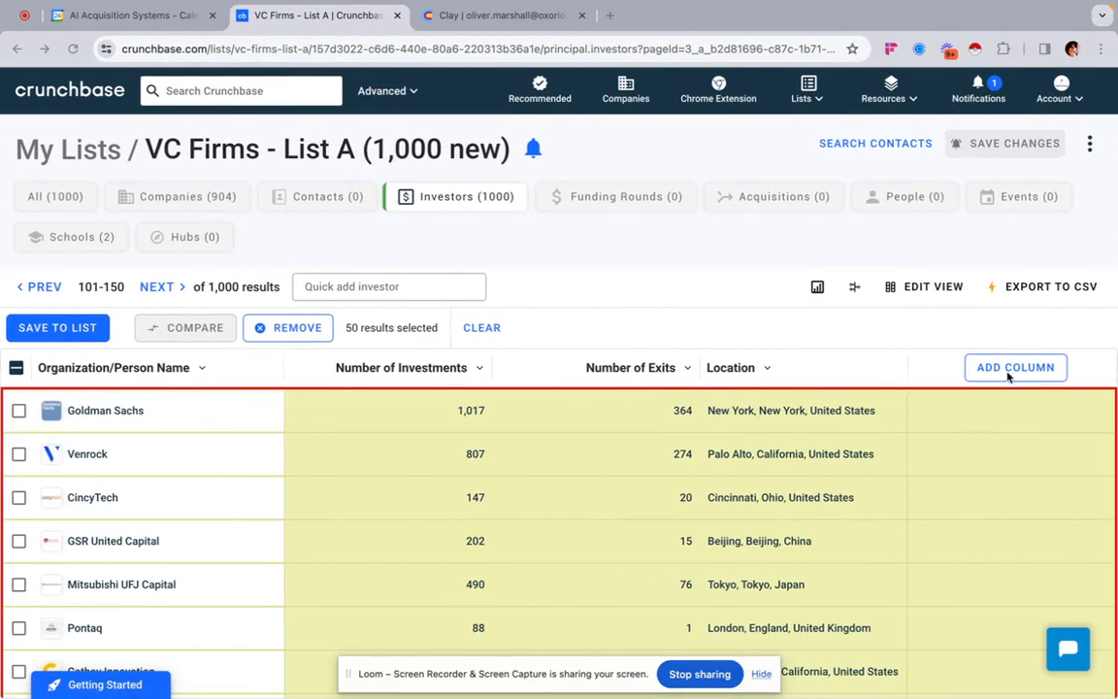
left_click(1010, 369)
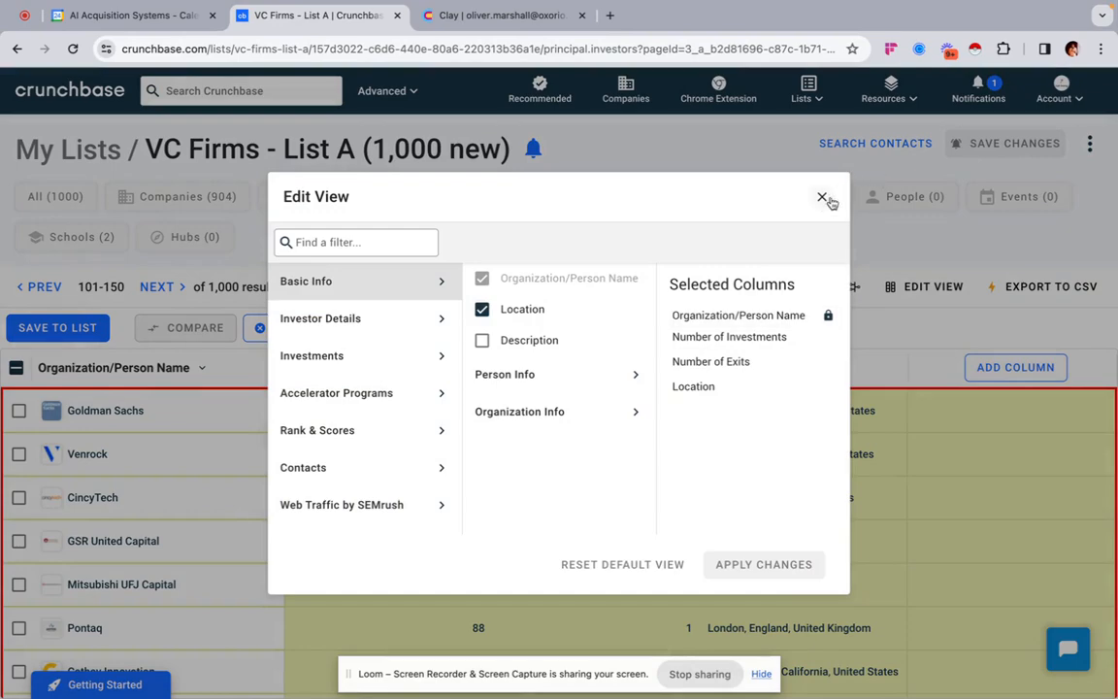
left_click(823, 197)
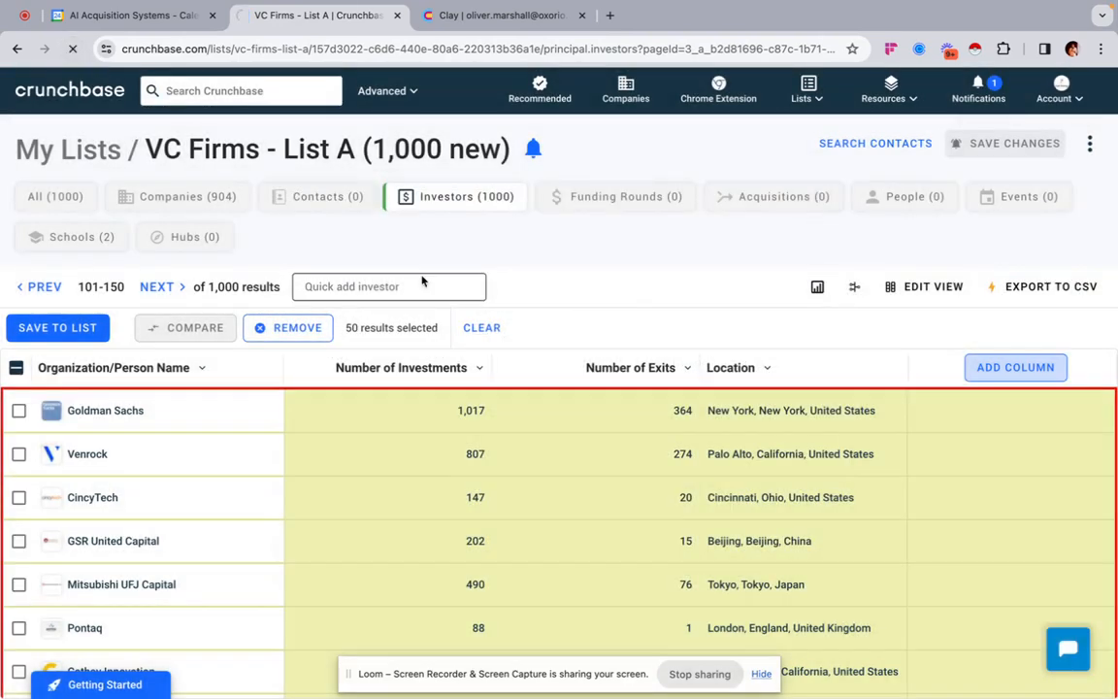
key("ctrl+Right")
mouse_move(110, 3)
left_click(12, 30)
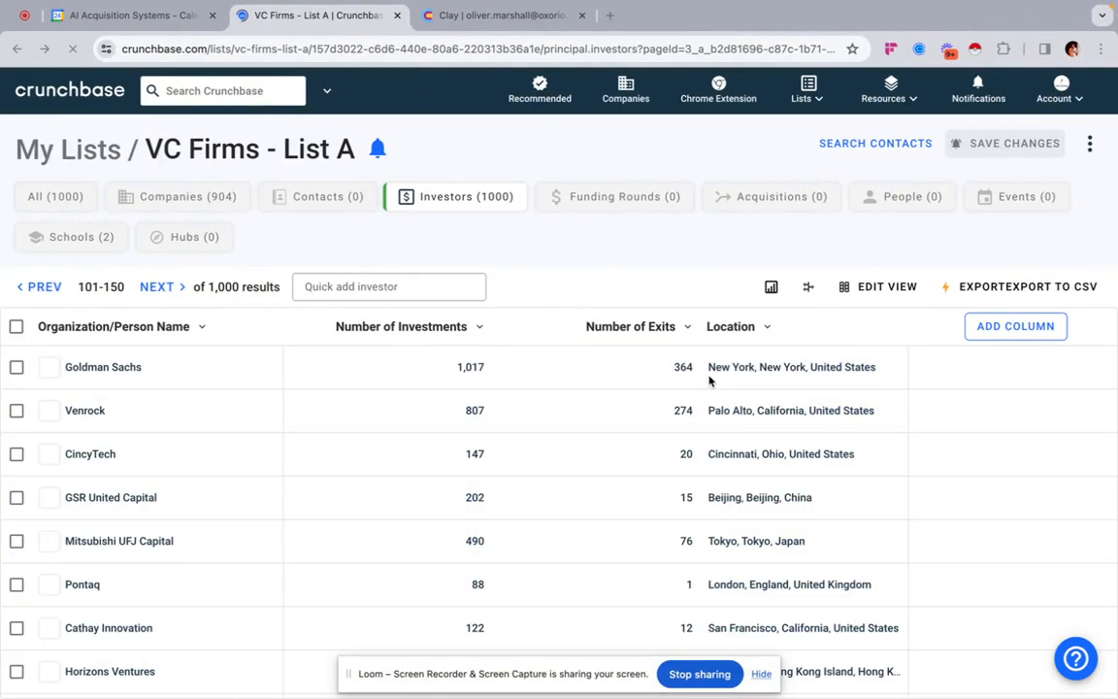
Start adding columns to the list view, selecting Description and the organization's Founded Date.
left_click(1012, 326)
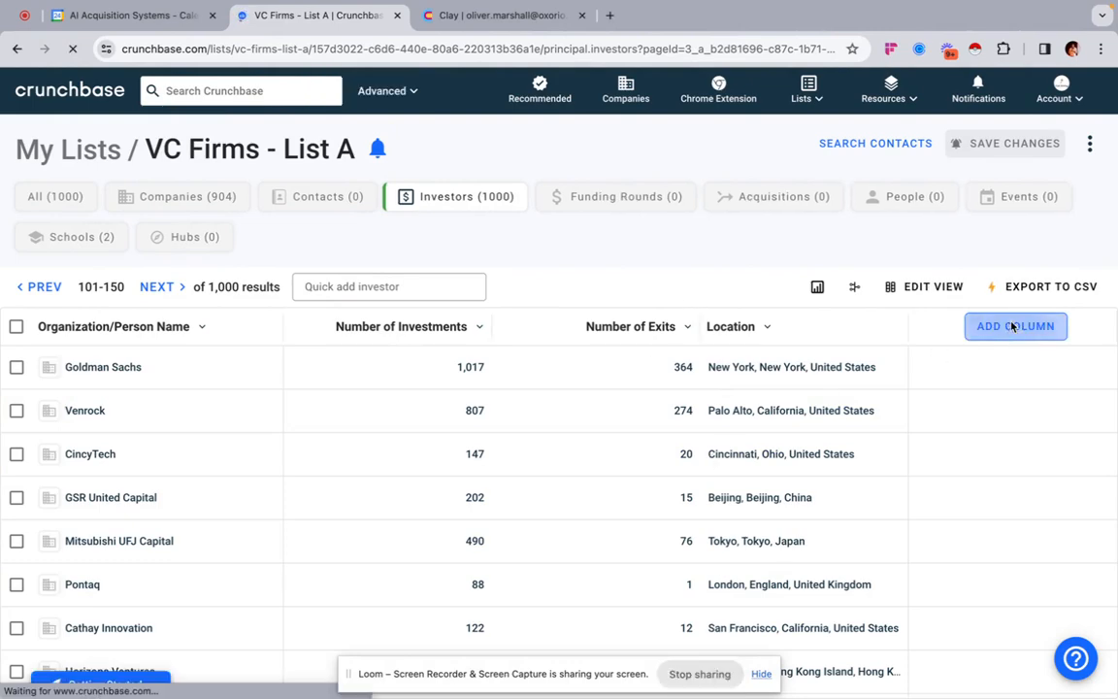
left_click(515, 341)
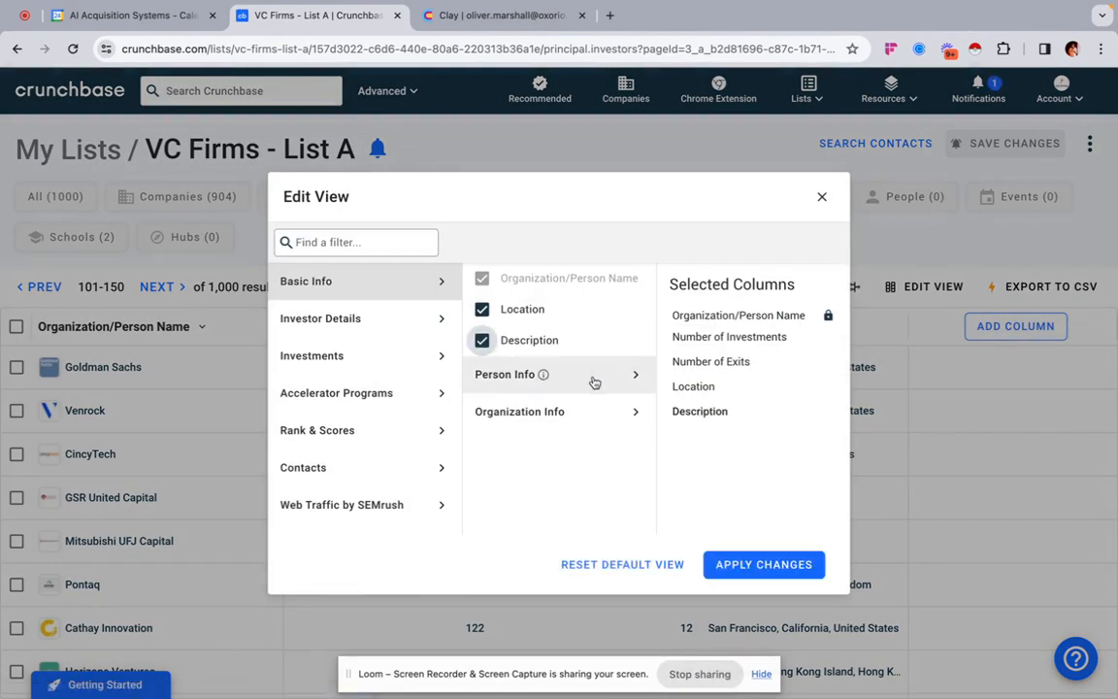
left_click(587, 412)
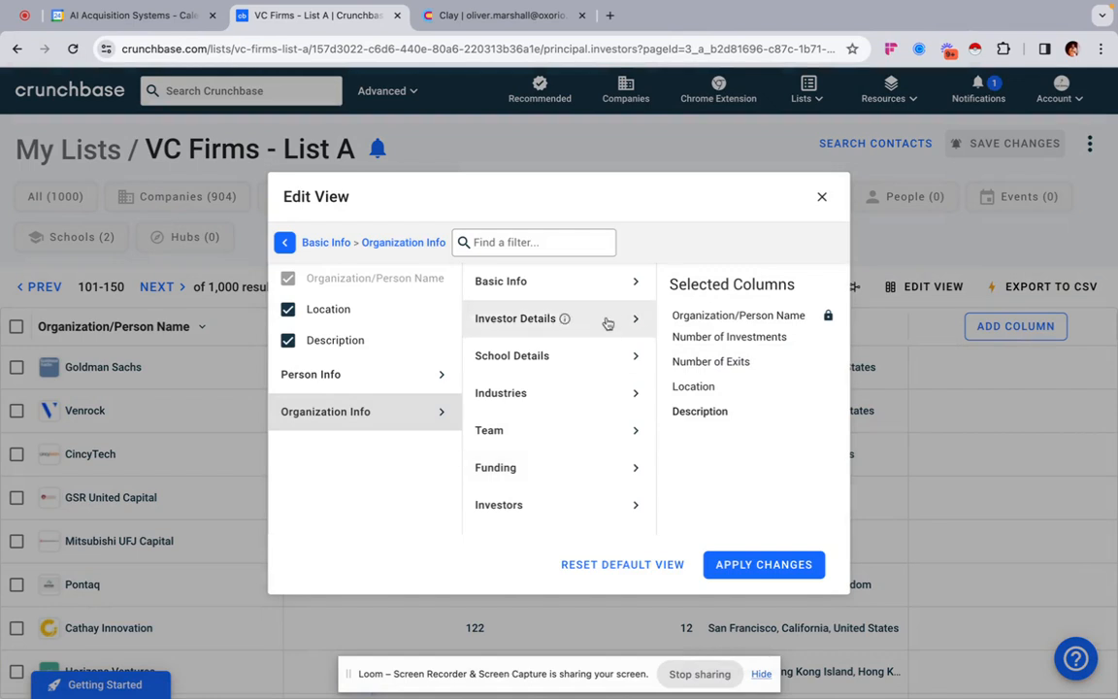
left_click(599, 284)
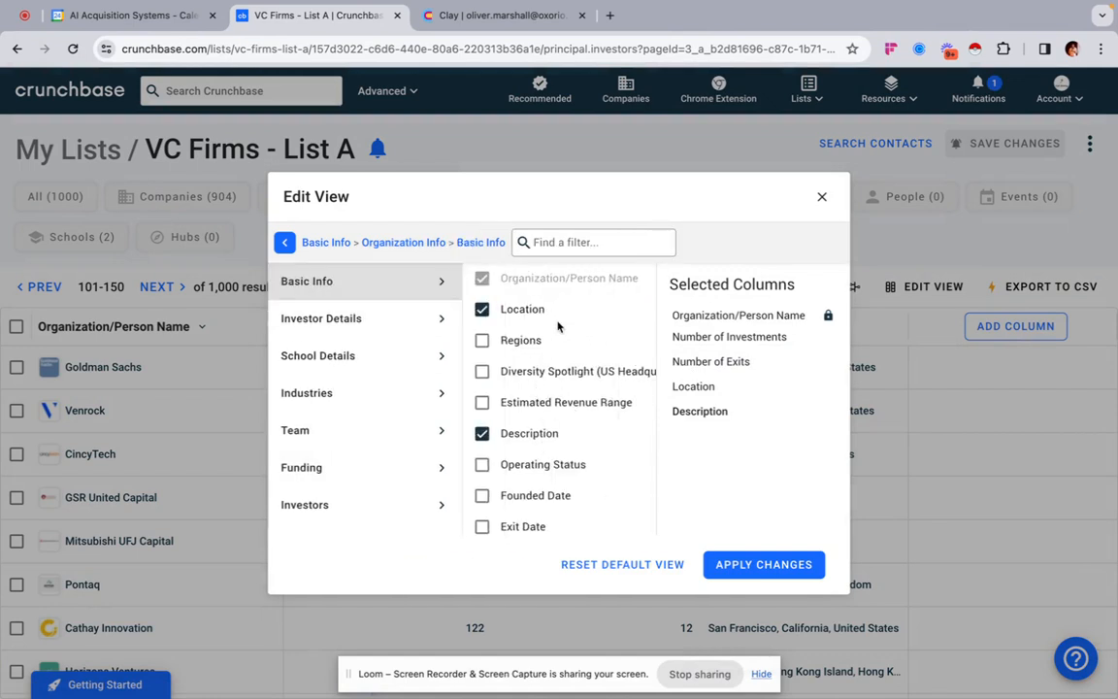
left_click(534, 499)
Select Website, Twitter, Facebook, LinkedIn, Contact Email, Phone Number and Regions from the organization's basic info columns.
scroll(524, 466, "down", 3)
left_click(484, 439)
left_click(512, 473)
left_click(485, 505)
scroll(495, 485, "down", 3)
left_click(518, 363)
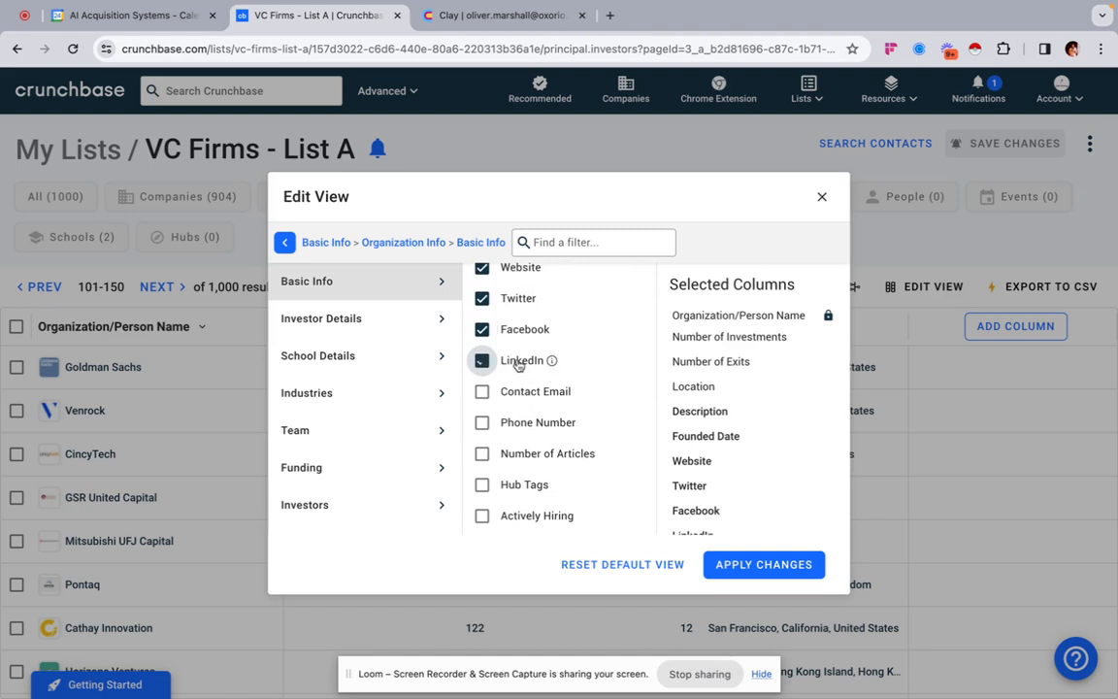
left_click(524, 392)
left_click(532, 423)
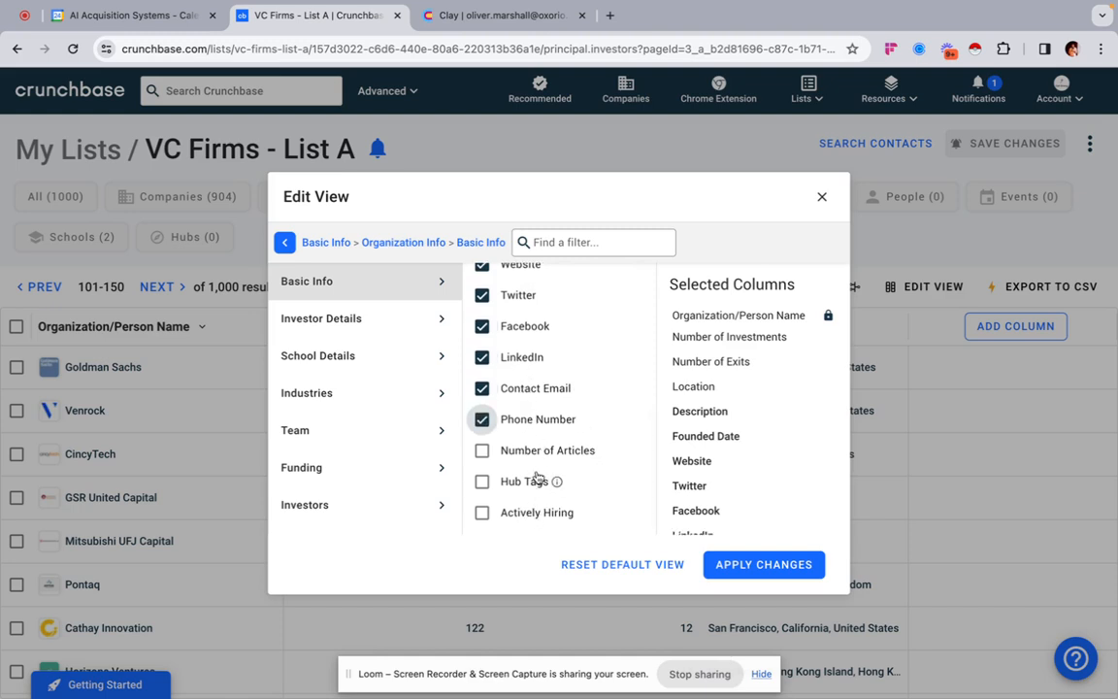
scroll(531, 418, "up", 6)
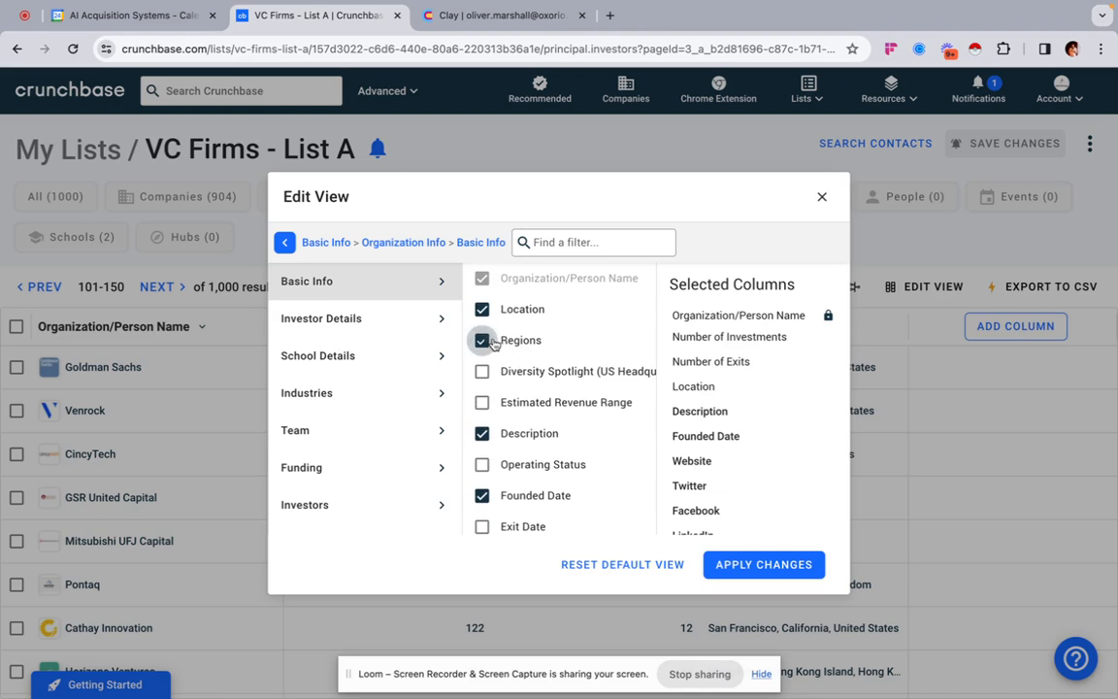
Select the Investor Type and Investment Stage columns, and check the Investments and Accelerator Programs column options.
left_click(361, 321)
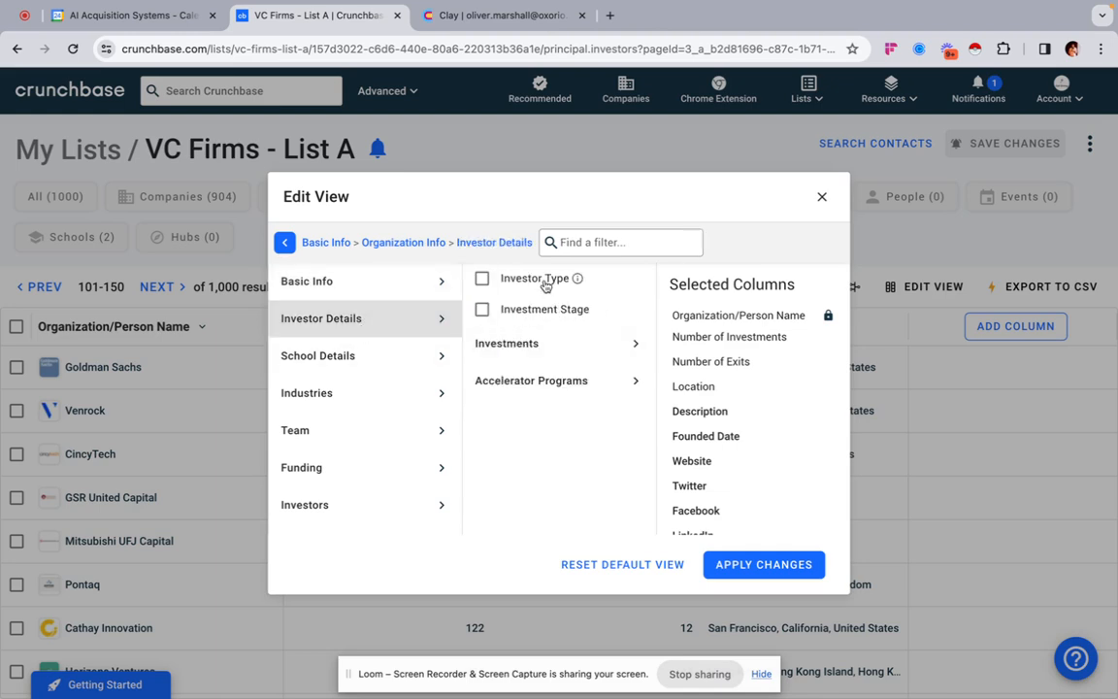
left_click(488, 318)
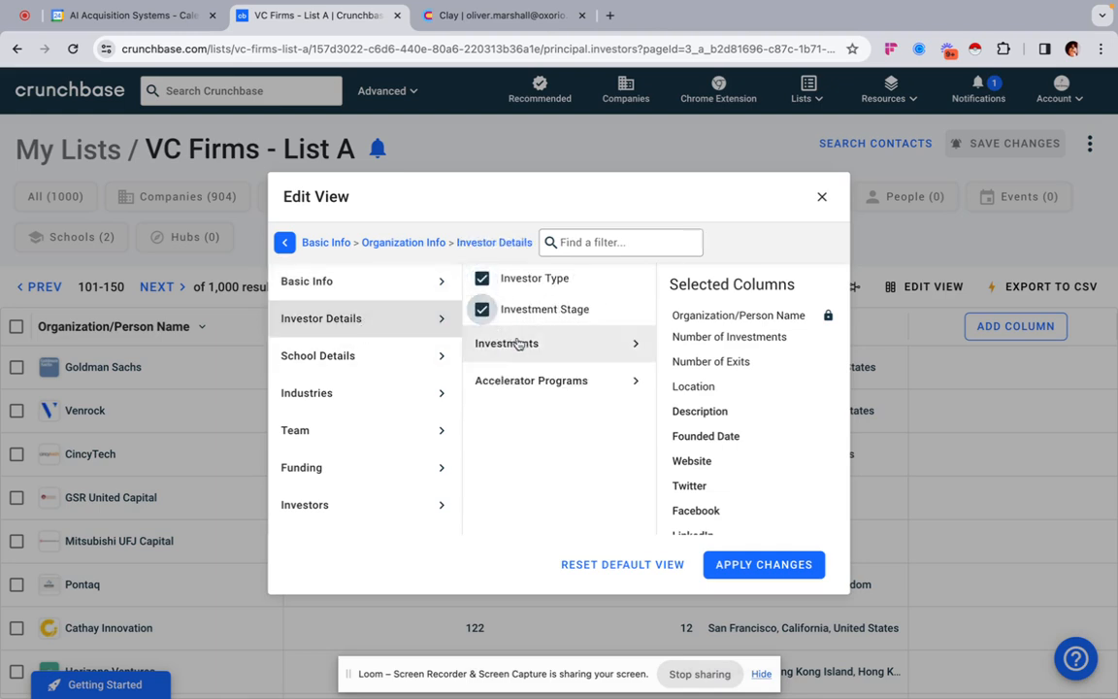
left_click(568, 346)
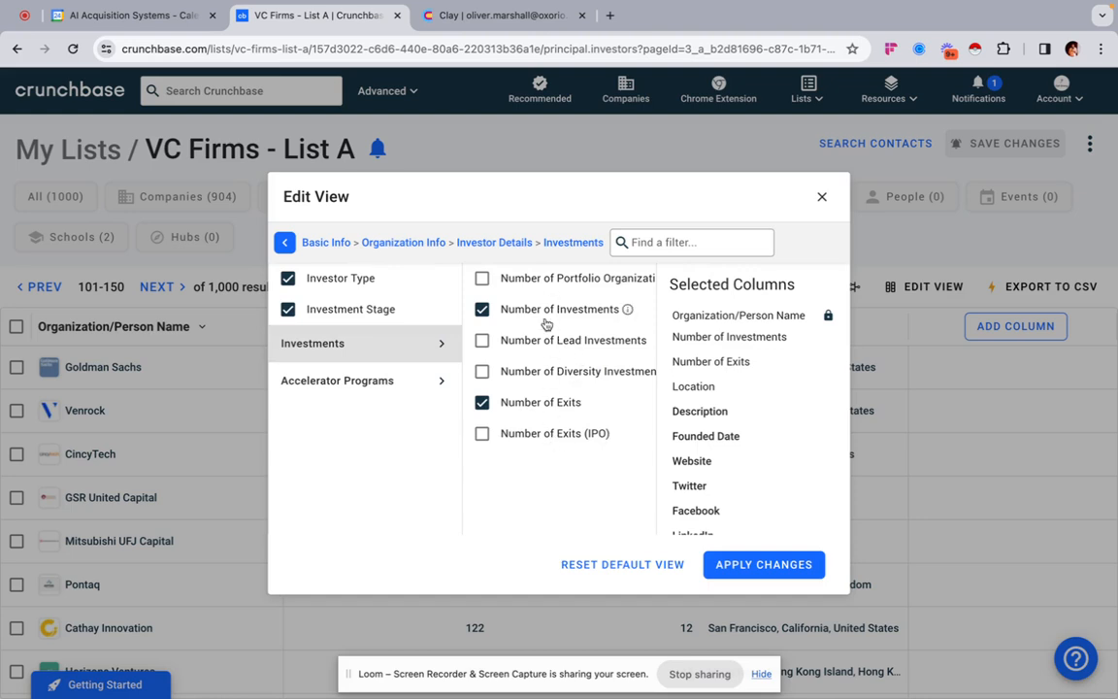
left_click(408, 380)
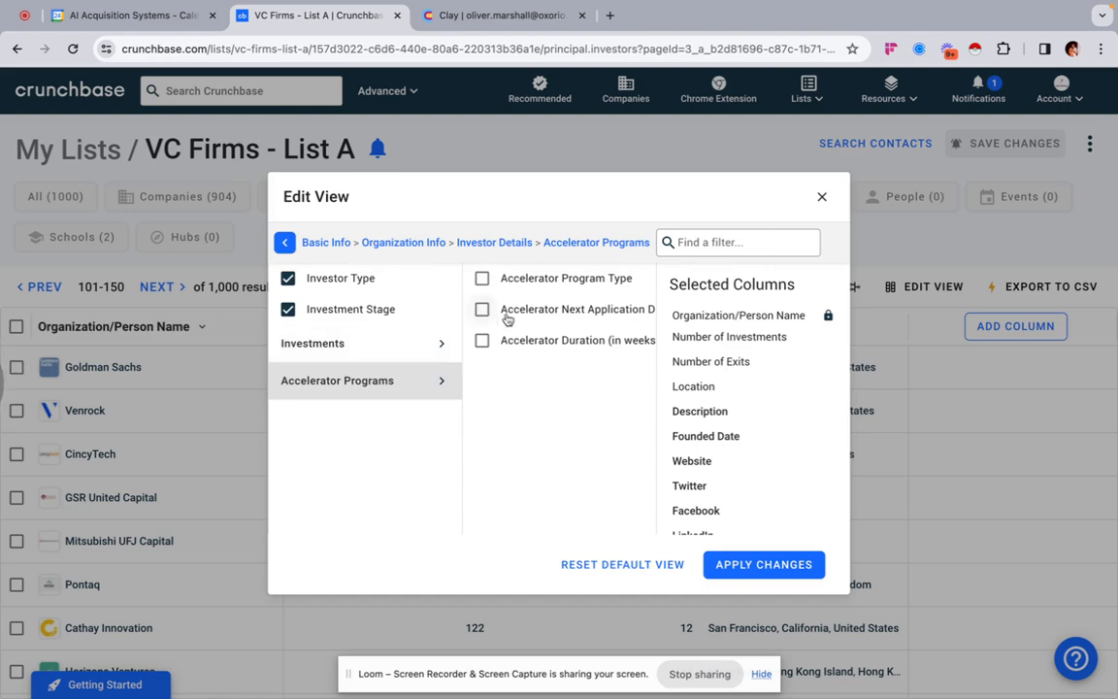
left_click(284, 242)
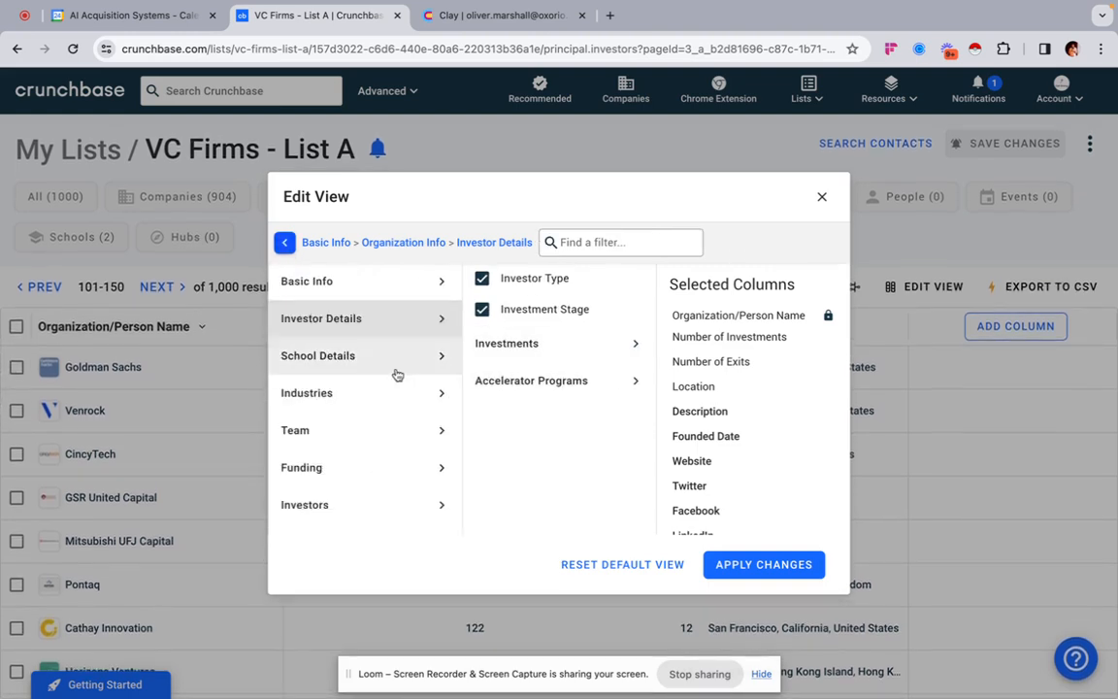
Select the Industries column and the team's Number of Employees column.
left_click(376, 404)
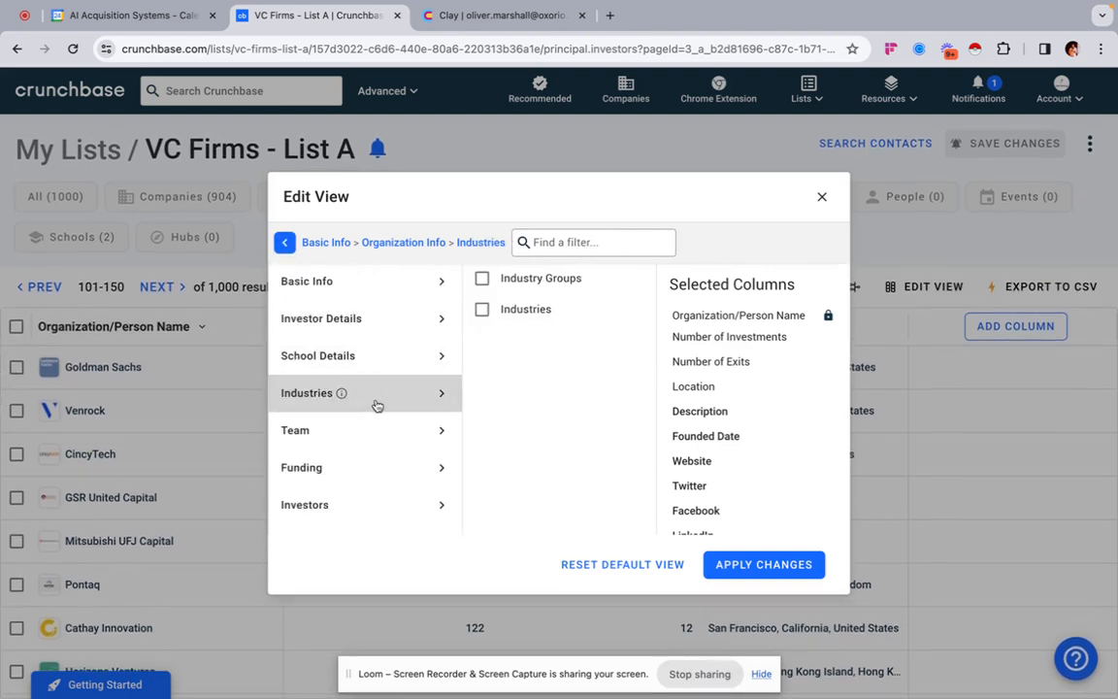
left_click(483, 309)
left_click(352, 430)
left_click(375, 467)
left_click(381, 439)
left_click(483, 341)
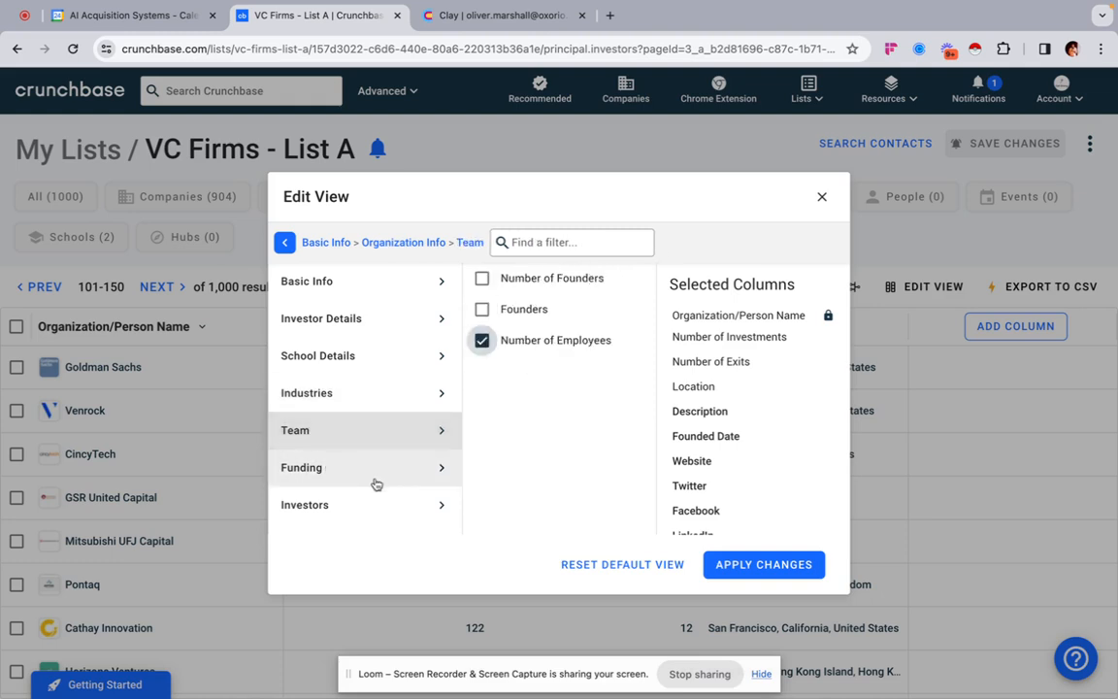
Select Number of Funding Rounds, Funding Status, Last Funding Date, Last Funding Amount, Last Funding Type and Total Funding Amount as columns.
left_click(376, 476)
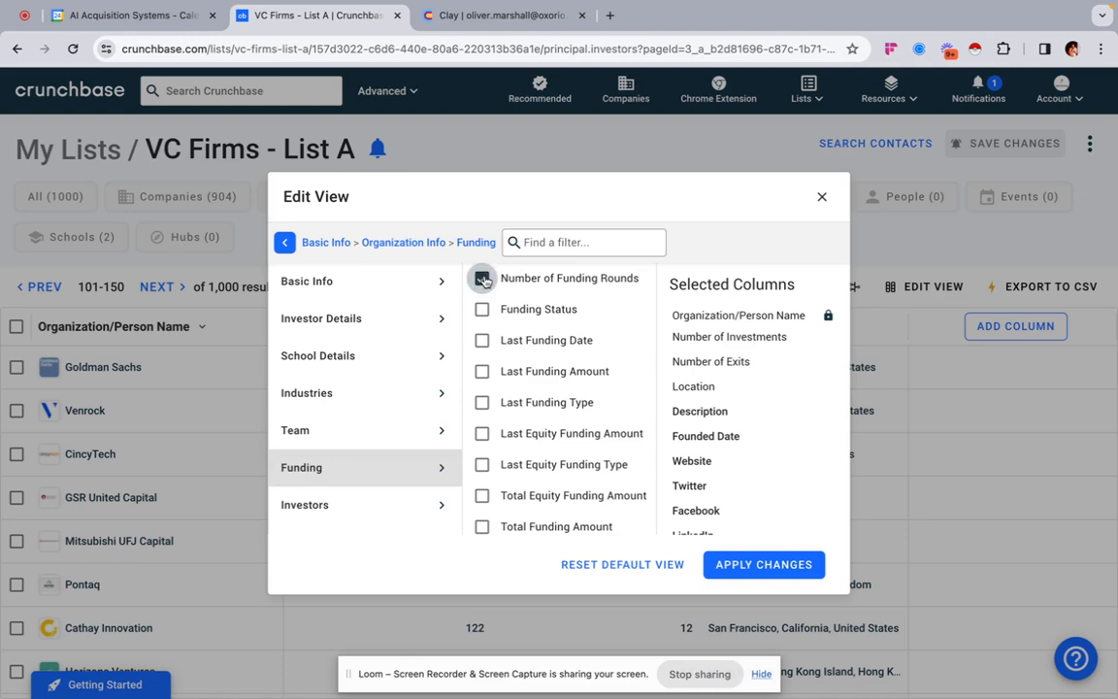
left_click(482, 308)
left_click(482, 340)
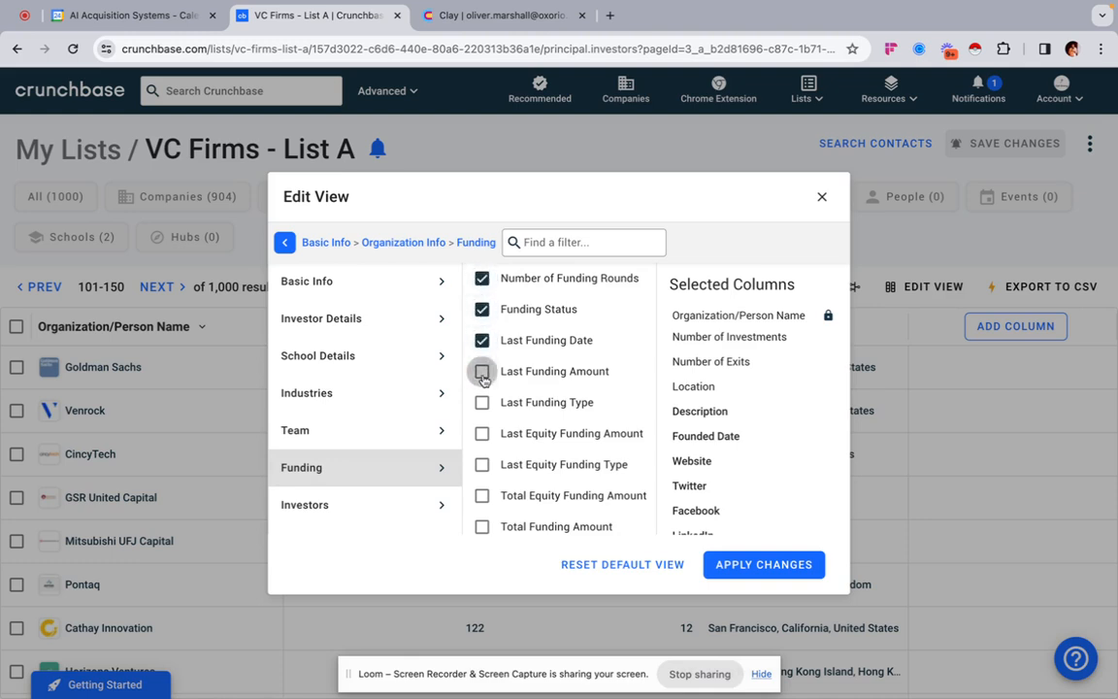
left_click(483, 403)
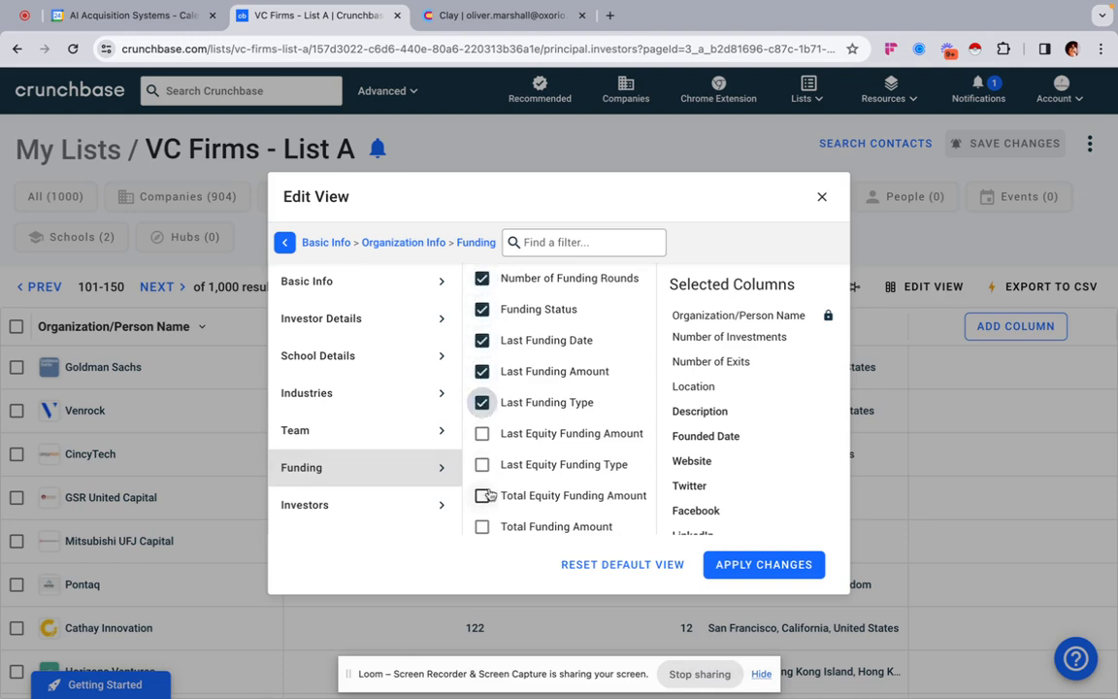
left_click(483, 526)
Check the Investors, Acquisition, IPO & Stock Price, Events and Rank & Scores column options, and apply the selected columns to the list.
scroll(370, 408, "down", 3)
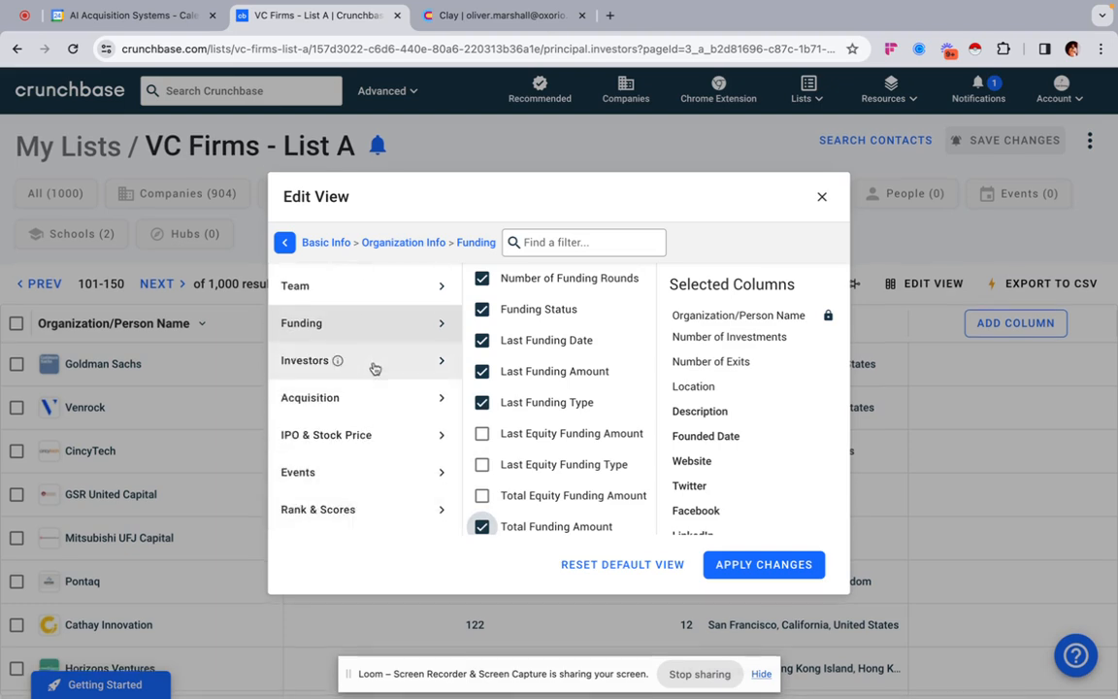
left_click(375, 366)
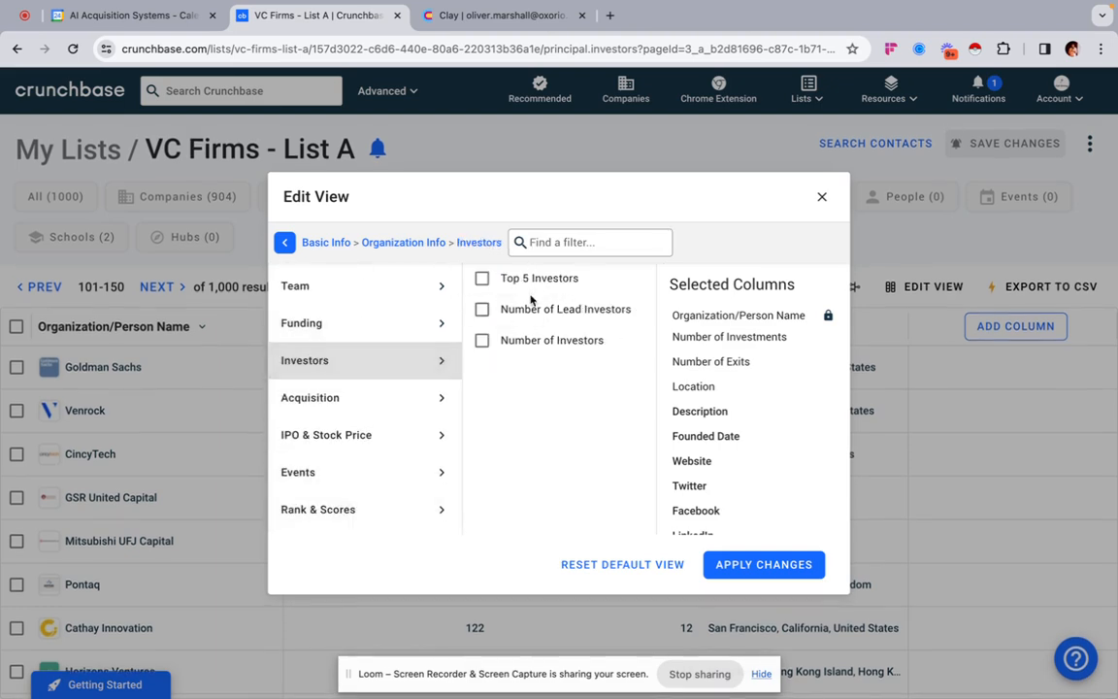
left_click(392, 402)
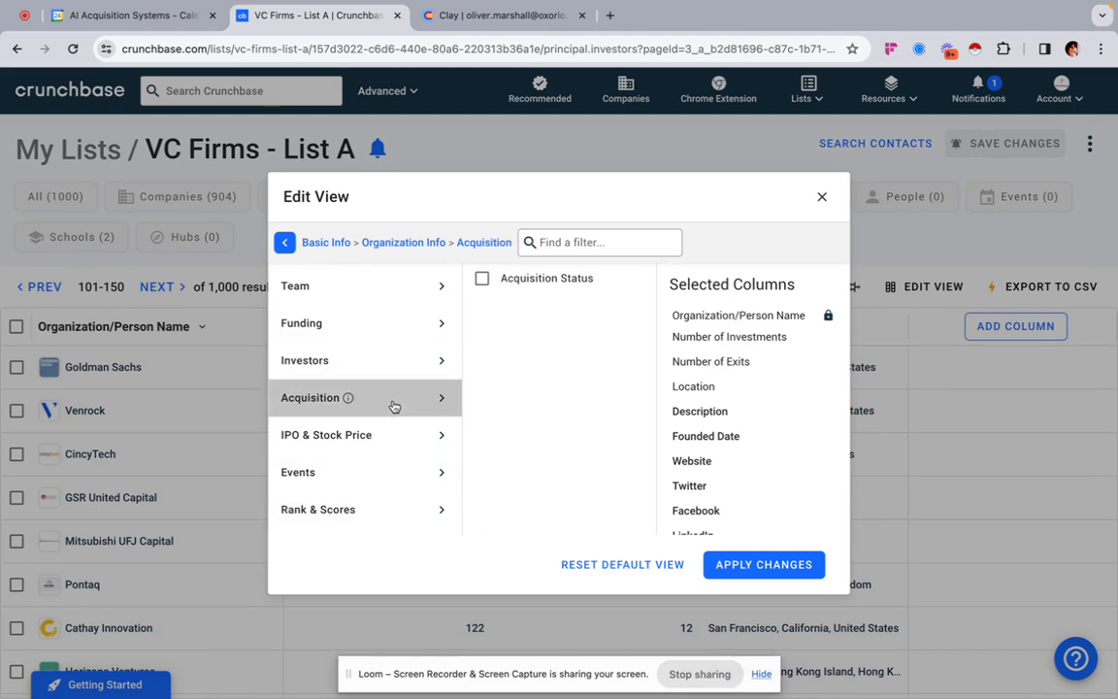
left_click(392, 431)
left_click(390, 469)
left_click(384, 509)
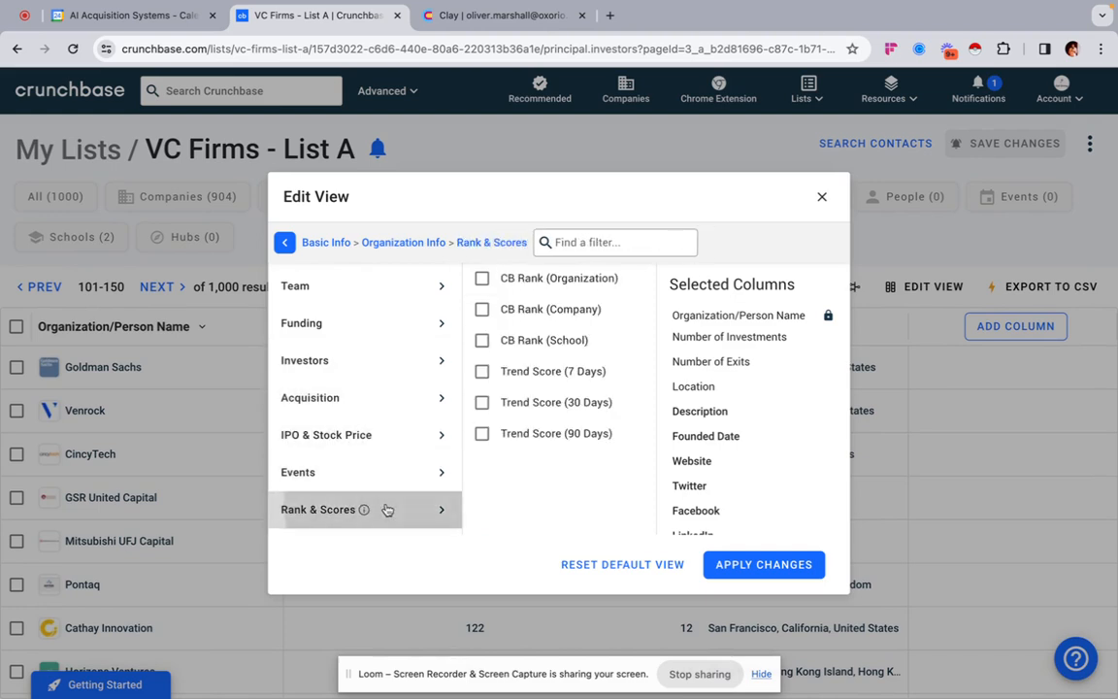
left_click(794, 565)
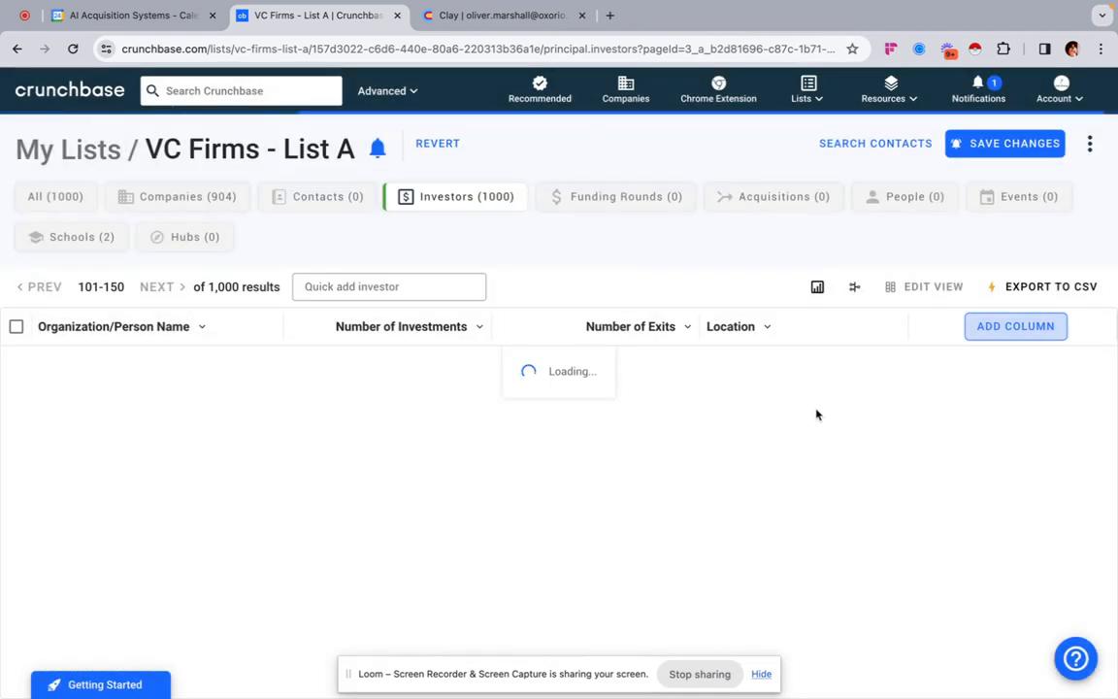
Review the added columns, select all investors on the current page, and open the data scraper extension on the table.
scroll(437, 434, "right", 15)
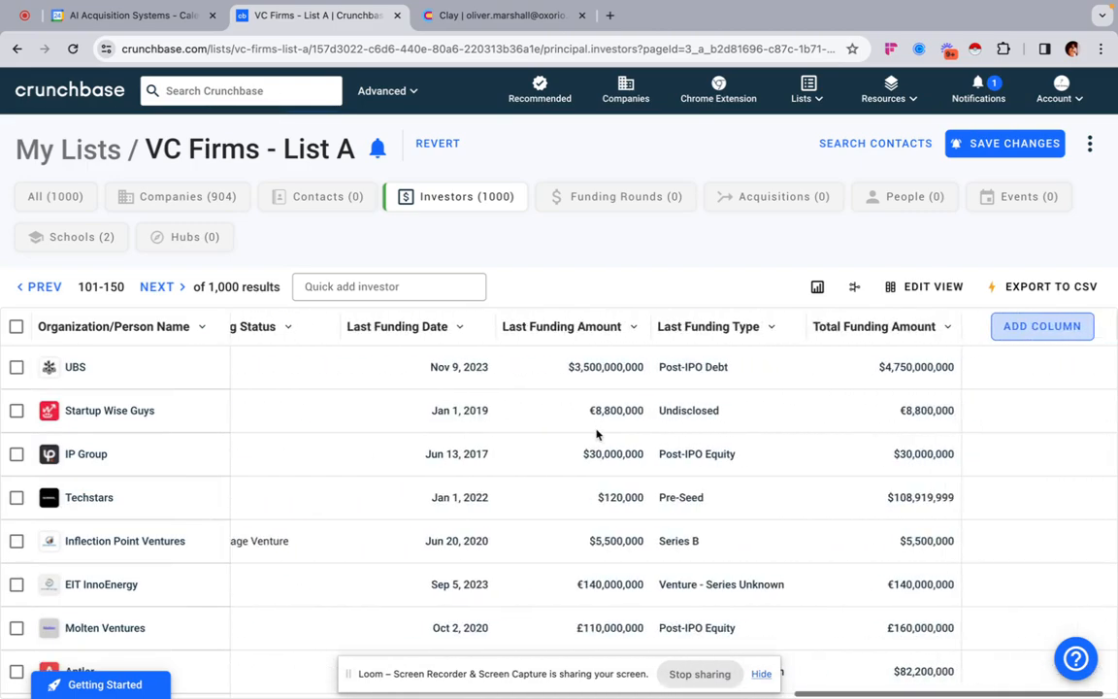
scroll(597, 434, "left", 20)
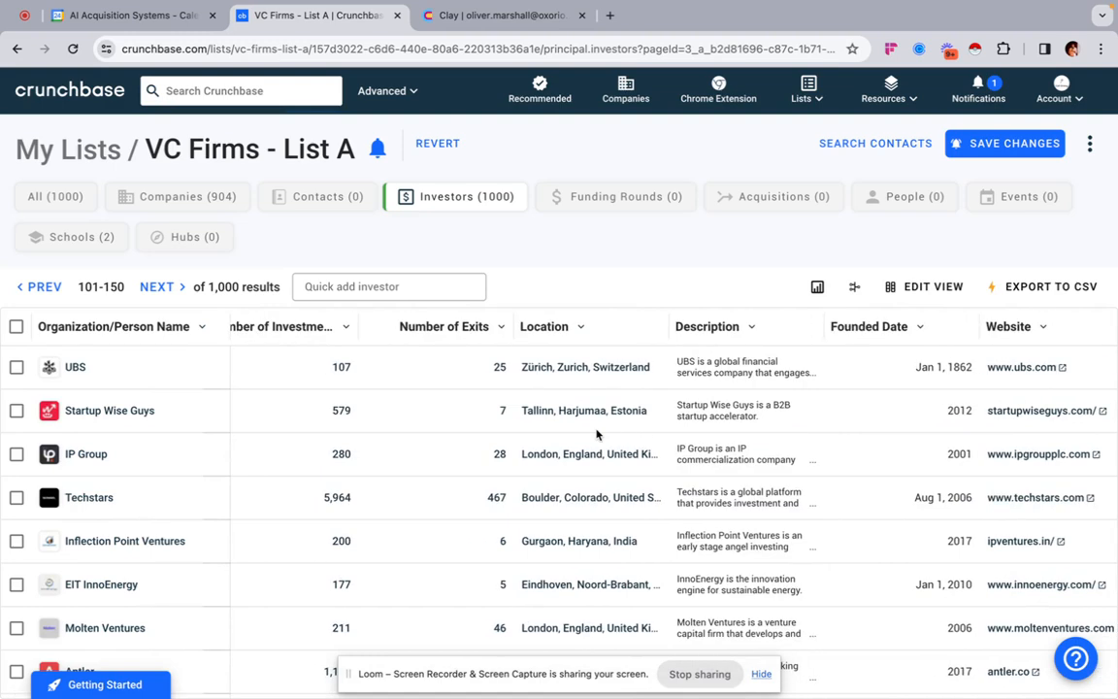
scroll(711, 429, "right", 10)
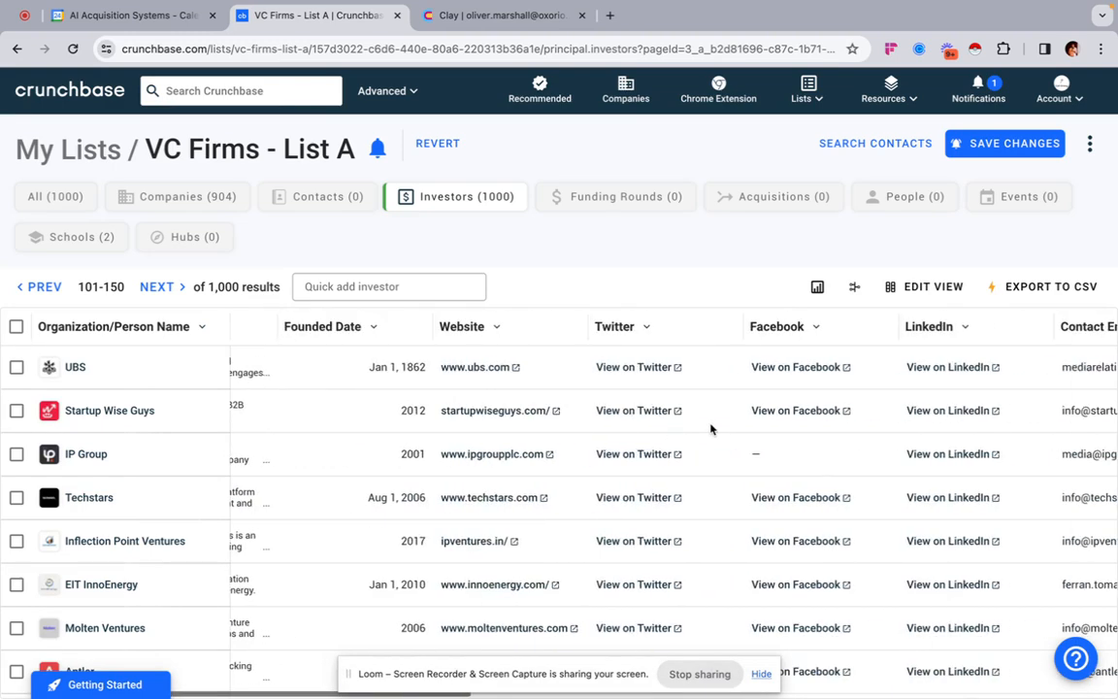
scroll(712, 429, "left", 11)
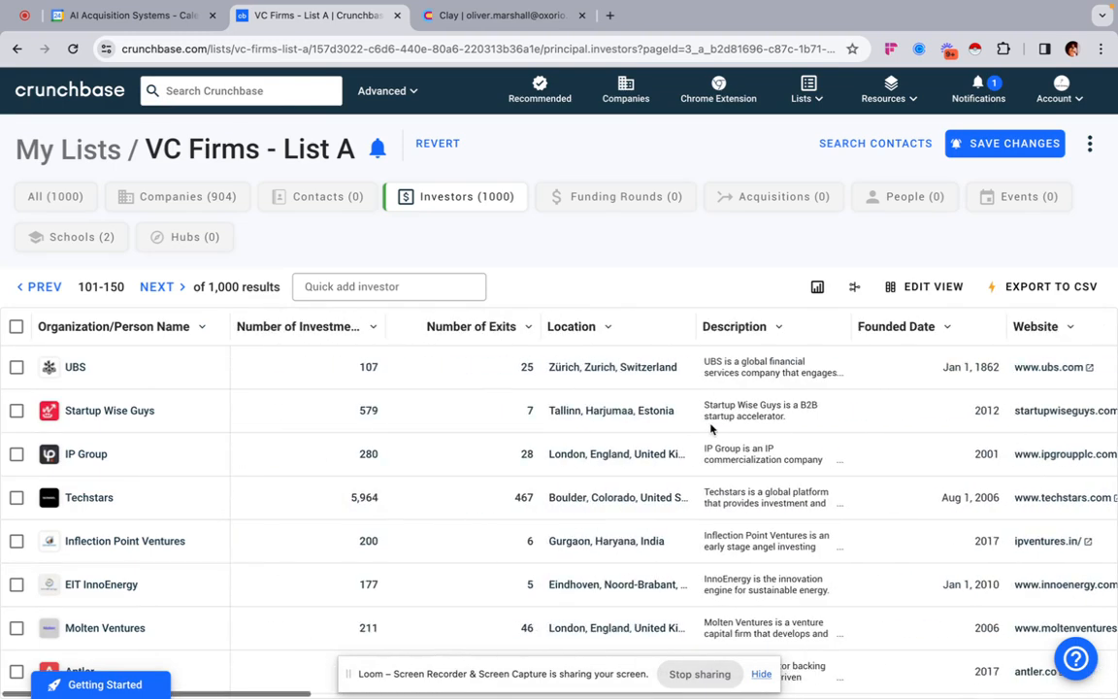
left_click(16, 328)
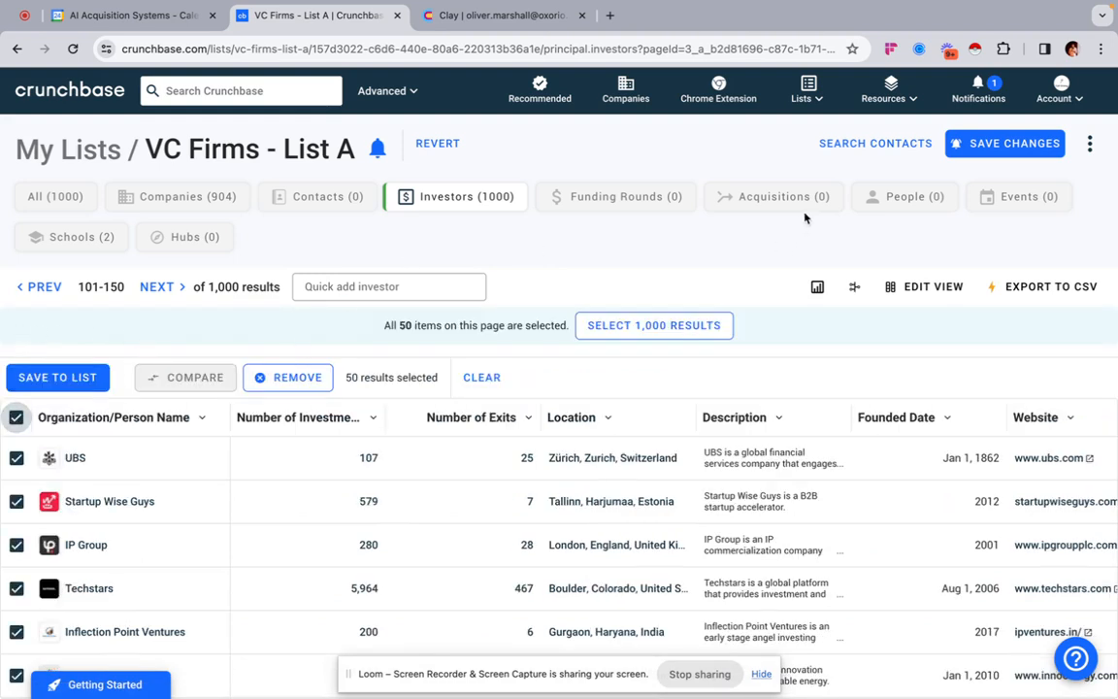
left_click(976, 51)
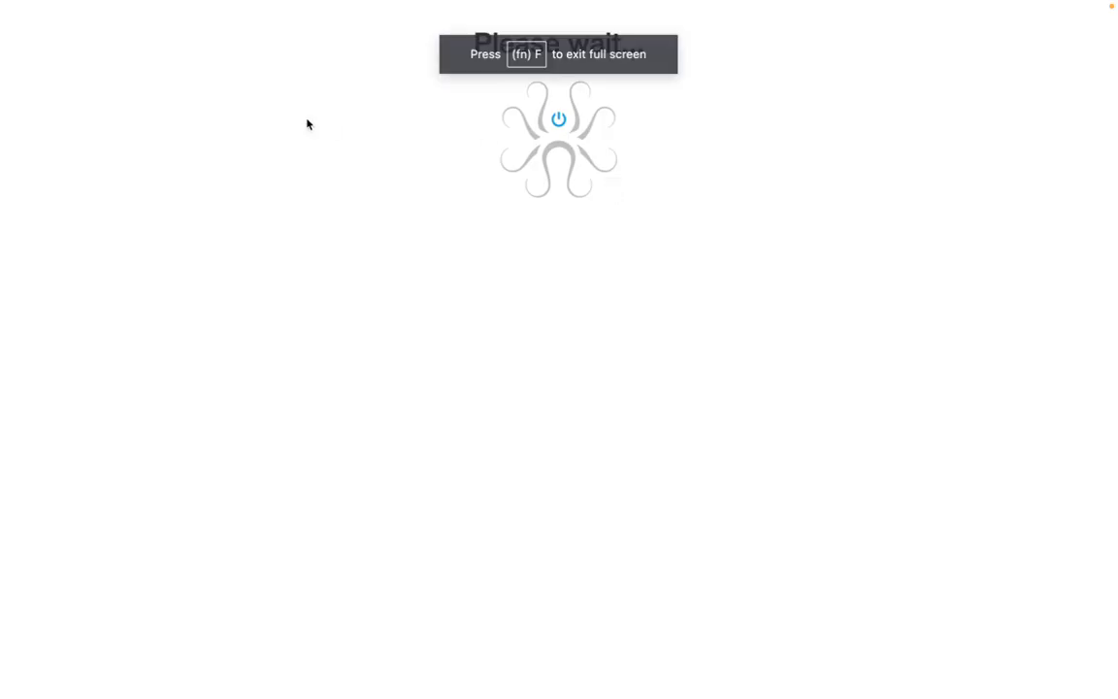
scroll(642, 545, "right", 15)
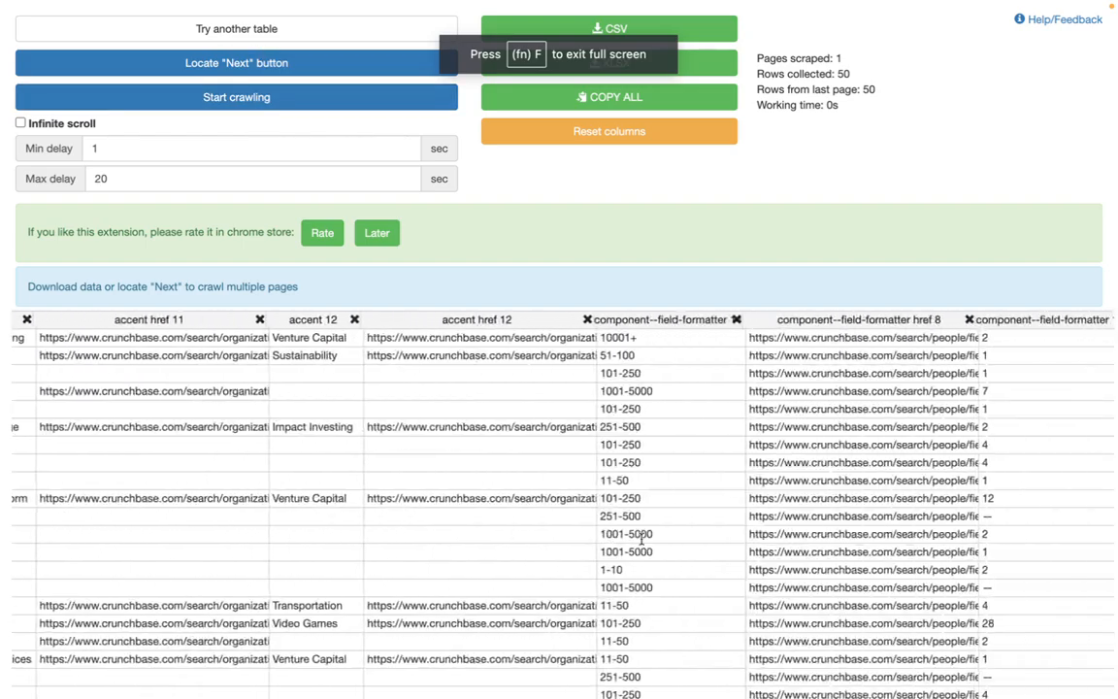
scroll(642, 544, "left", 10)
Mark the list's NEXT link as the scraper's pagination button, crawl the list pages, and stop the crawl.
left_click(248, 65)
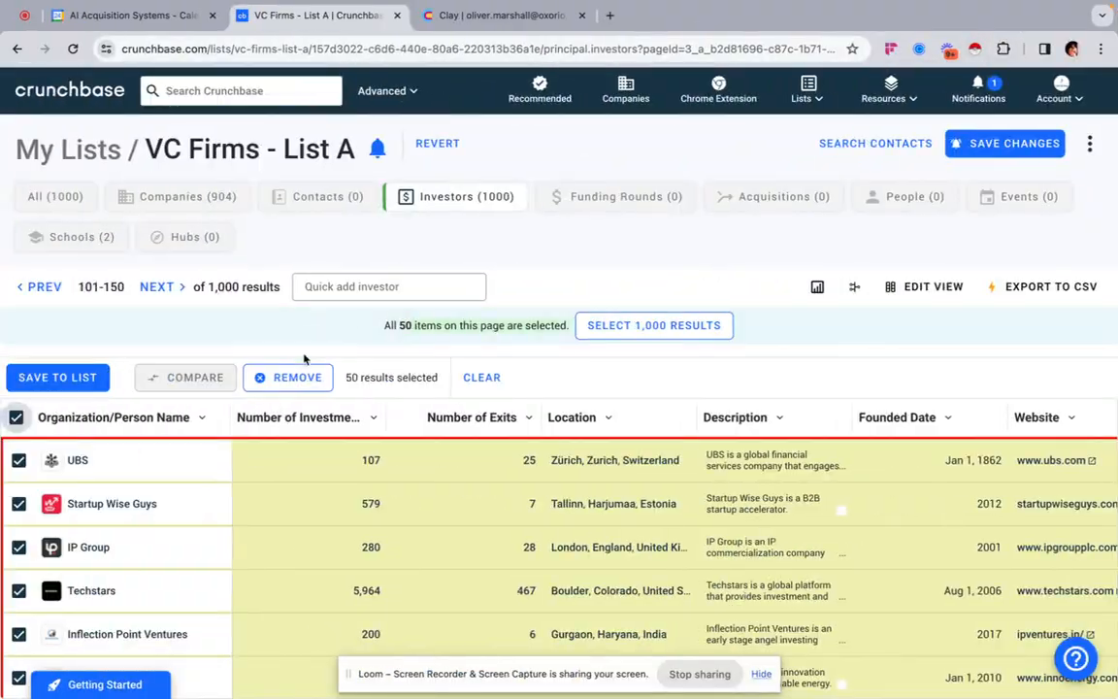
left_click(184, 292)
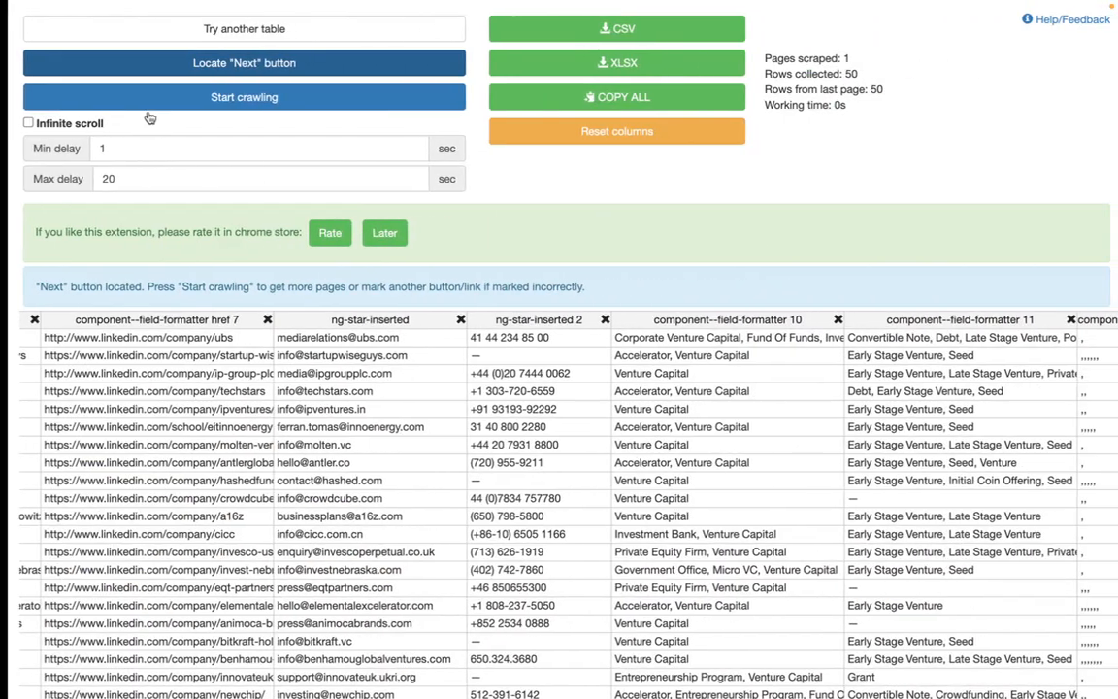
left_click(505, 166)
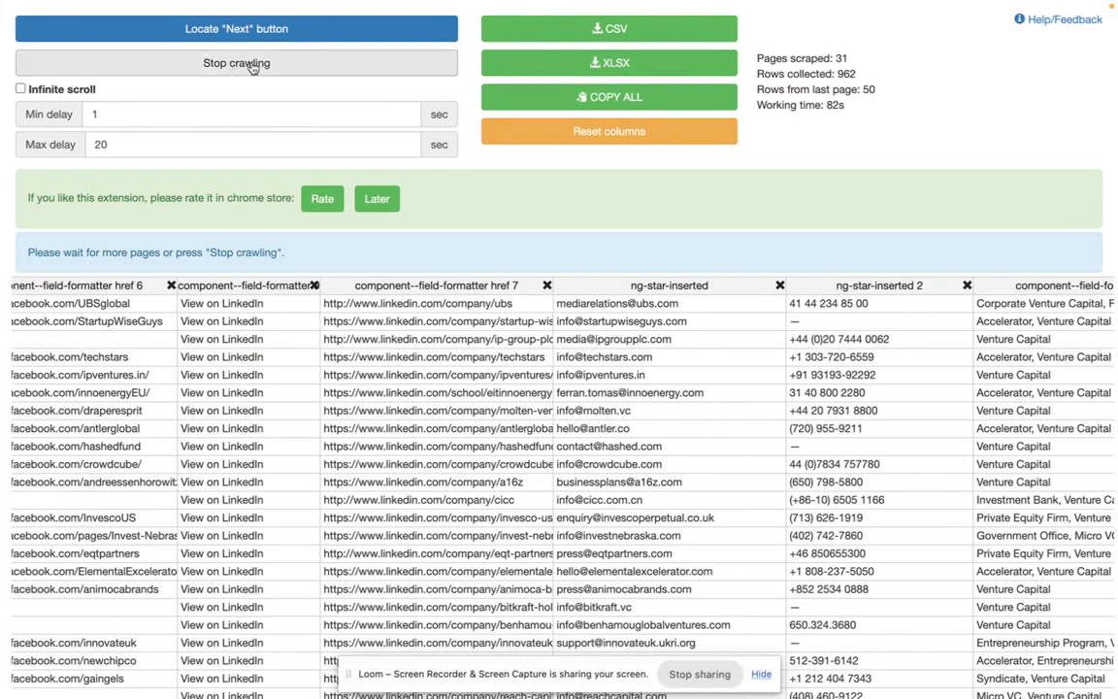
left_click(233, 64)
Delete the exit-count and Crunchbase search link columns from the scraped data, and rename the city column Location.
scroll(350, 434, "left", 15)
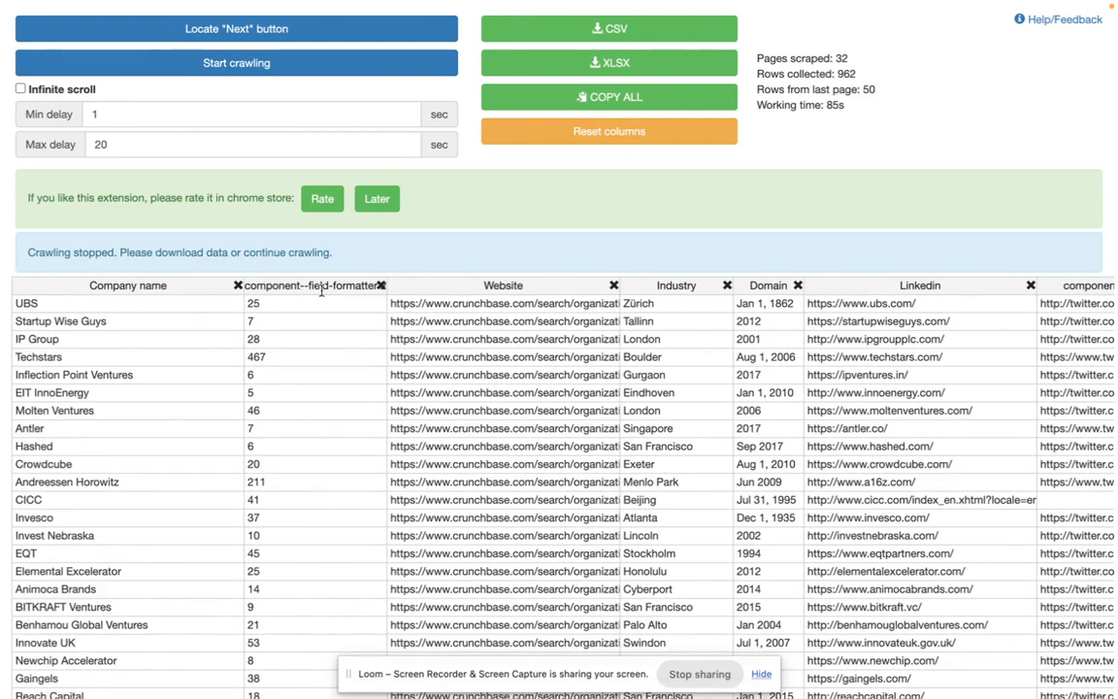
left_click(317, 288)
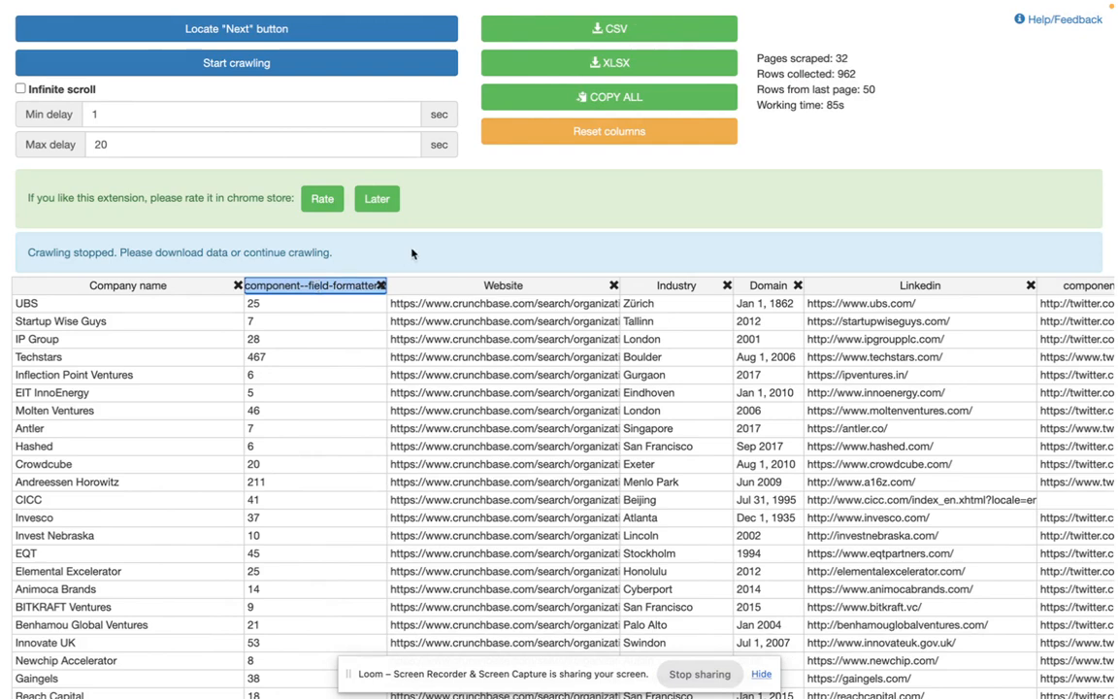
left_click(382, 285)
left_click(472, 289)
left_click(471, 286)
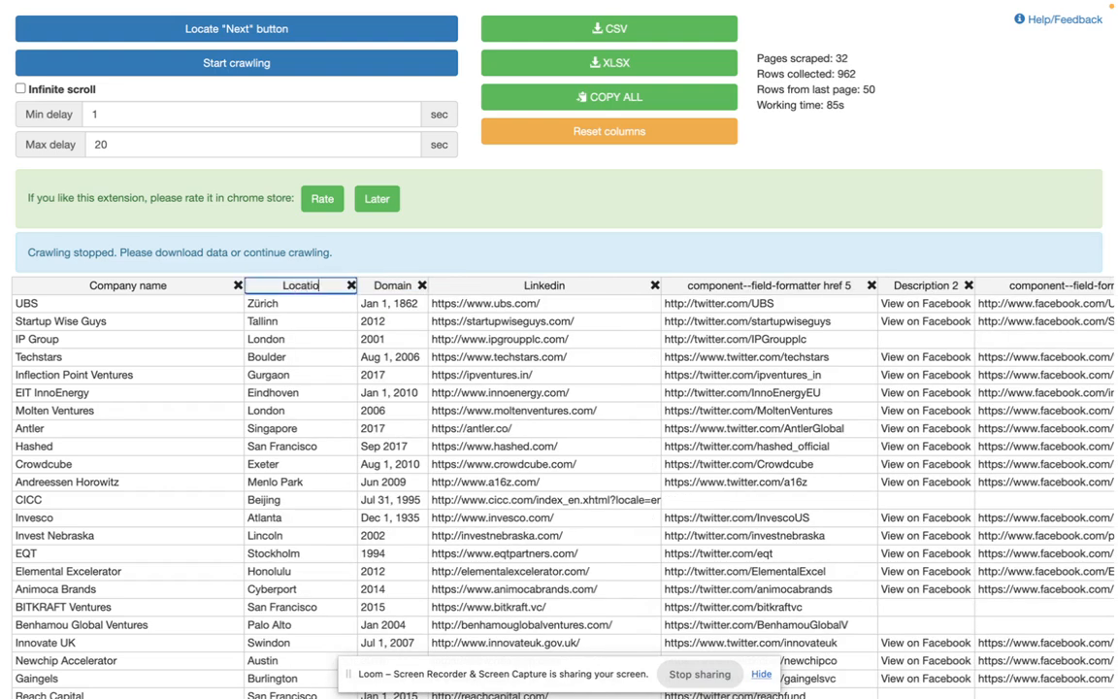
Rename the founding date column Founded Date, the company URL column Website, and the Twitter URL column Twitter.
double_click(388, 286)
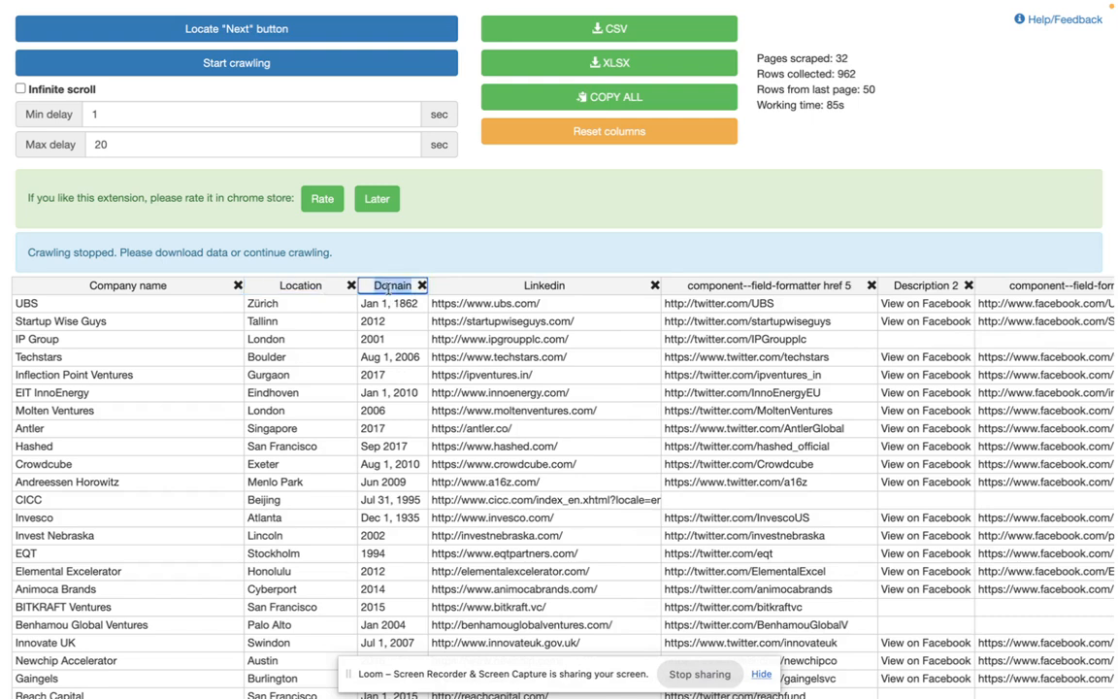
left_click(529, 285)
type("Website")
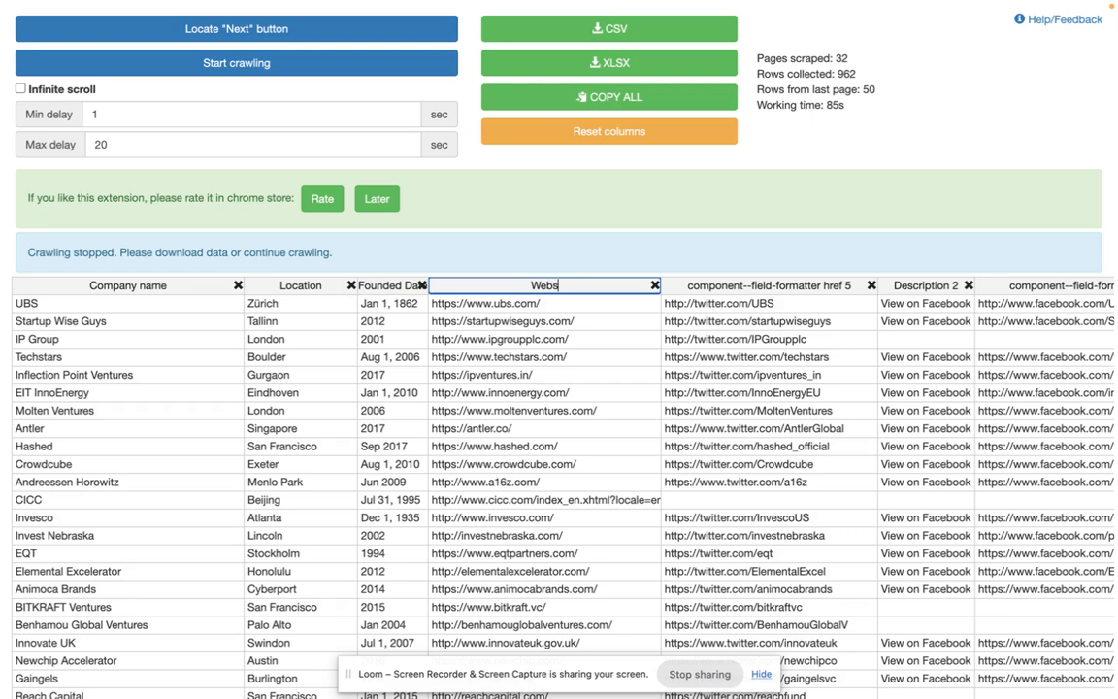
left_click(767, 288)
key("BackSpace")
type("Twitter")
Rename the Facebook URL column Facebook and delete the redundant "View on Facebook" column.
left_click(922, 285)
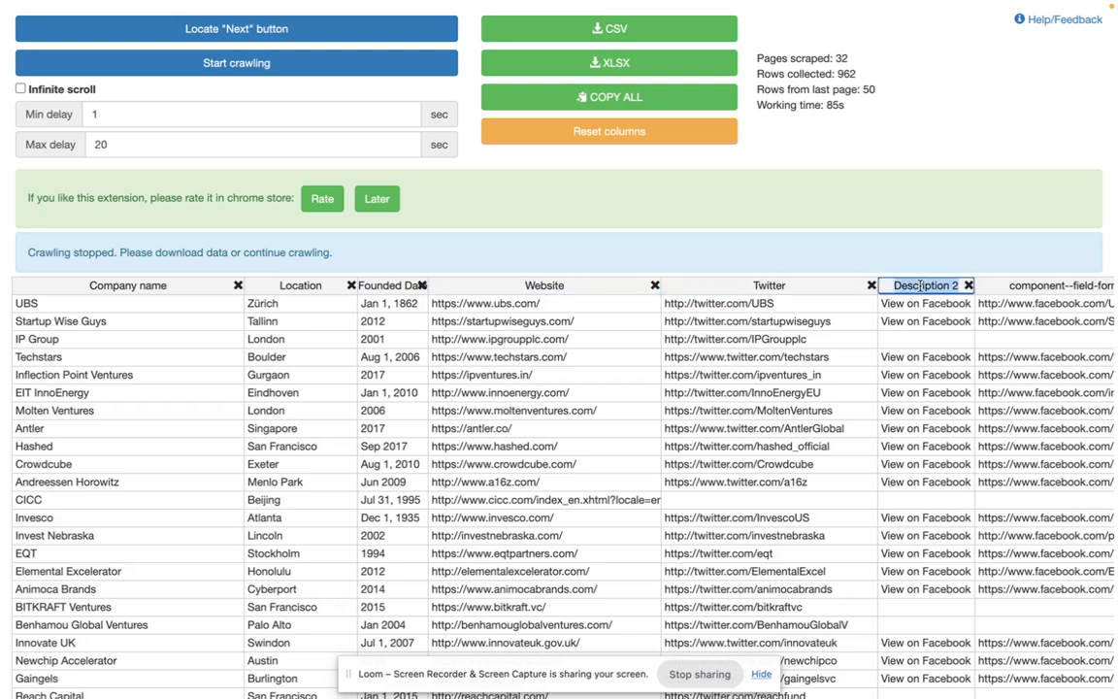
type("Facebook")
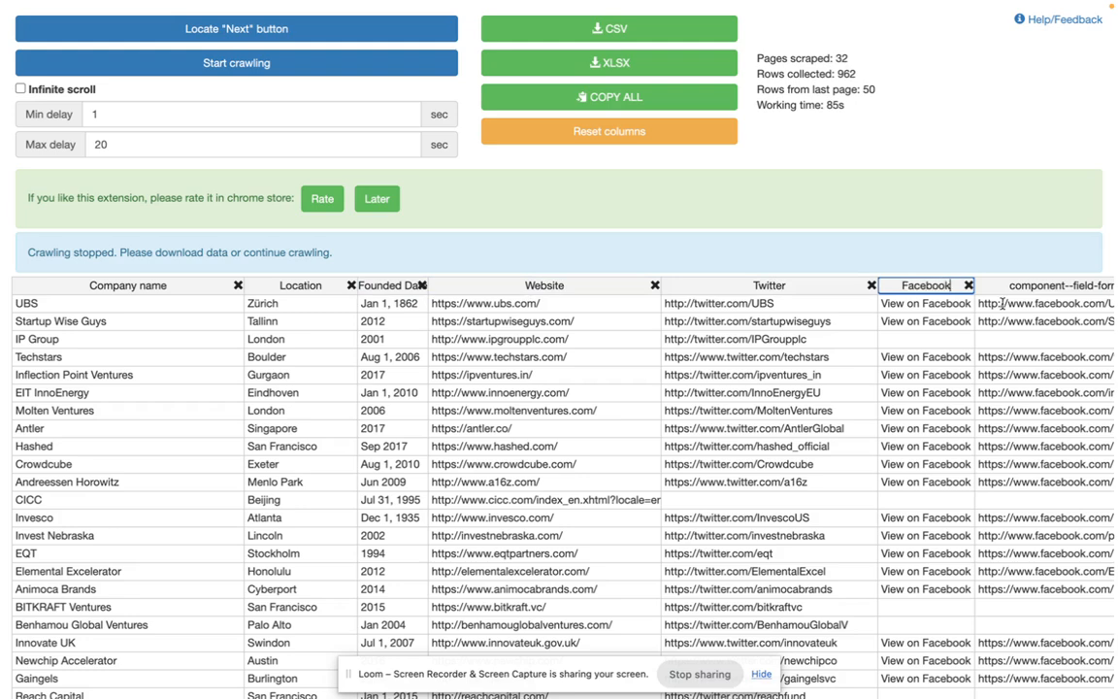
scroll(982, 350, "right", 1)
scroll(982, 351, "right", 5)
left_click(825, 285)
type("Facebook")
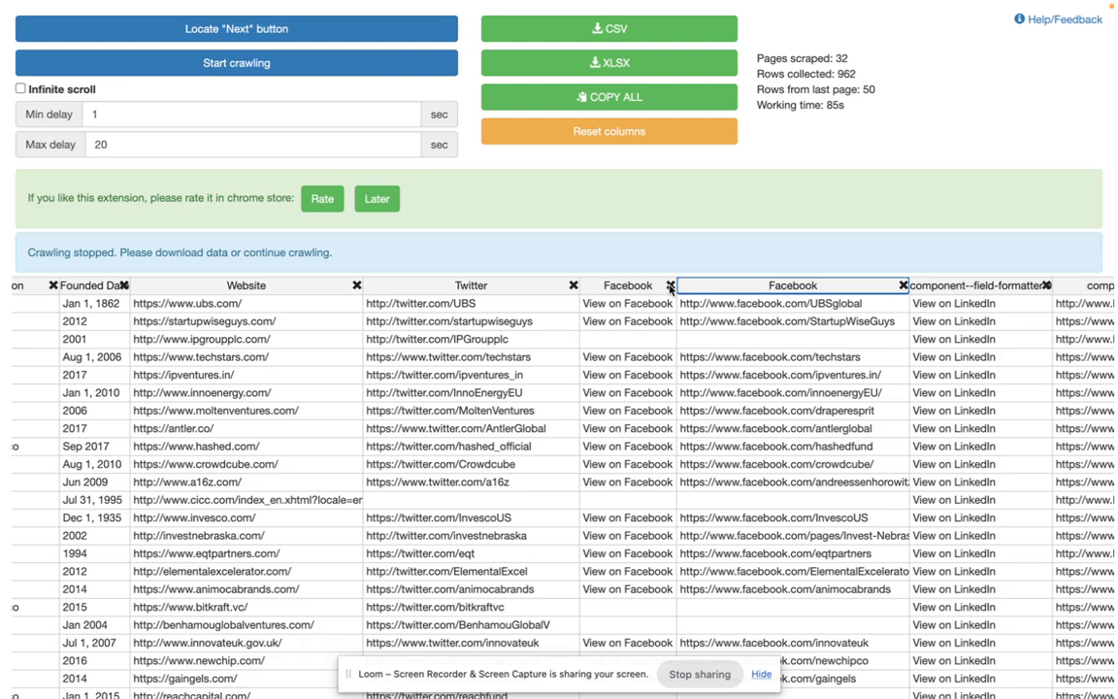
left_click(670, 286)
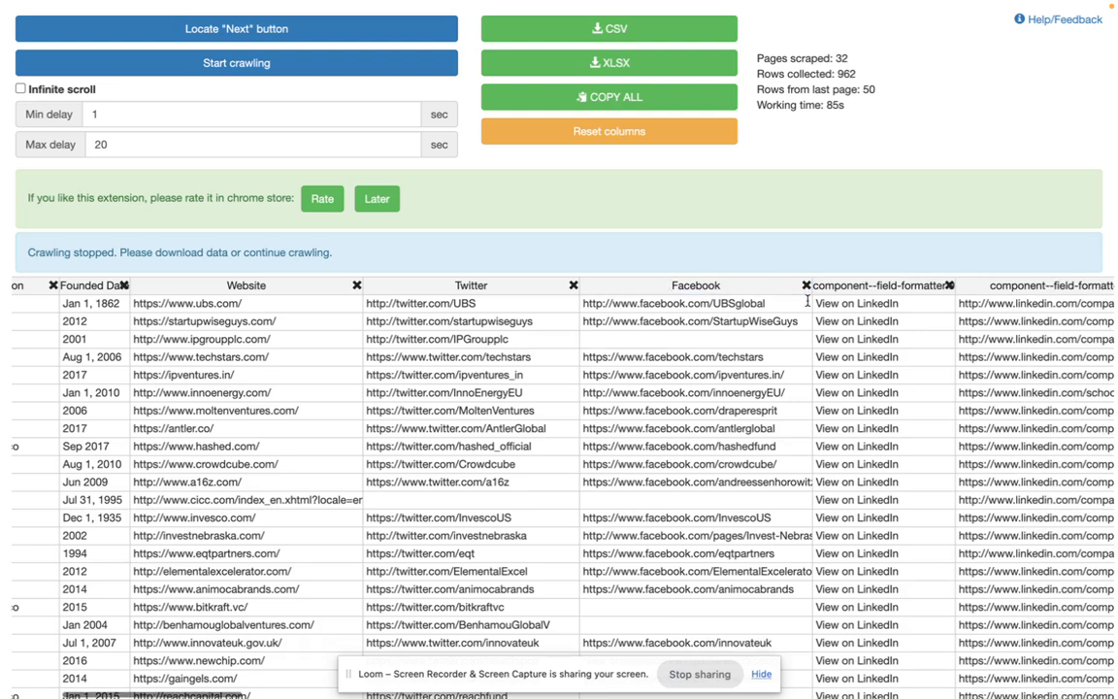
Delete the "View on LinkedIn" column and rename the LinkedIn URL column Linkedin.
left_click(948, 285)
scroll(835, 321, "right", 2)
left_click(830, 286)
type("Linkedin")
Rename the email address column Generic Email and the phone column Phone Number.
scroll(922, 292, "right", 2)
left_click(881, 285)
type("Email")
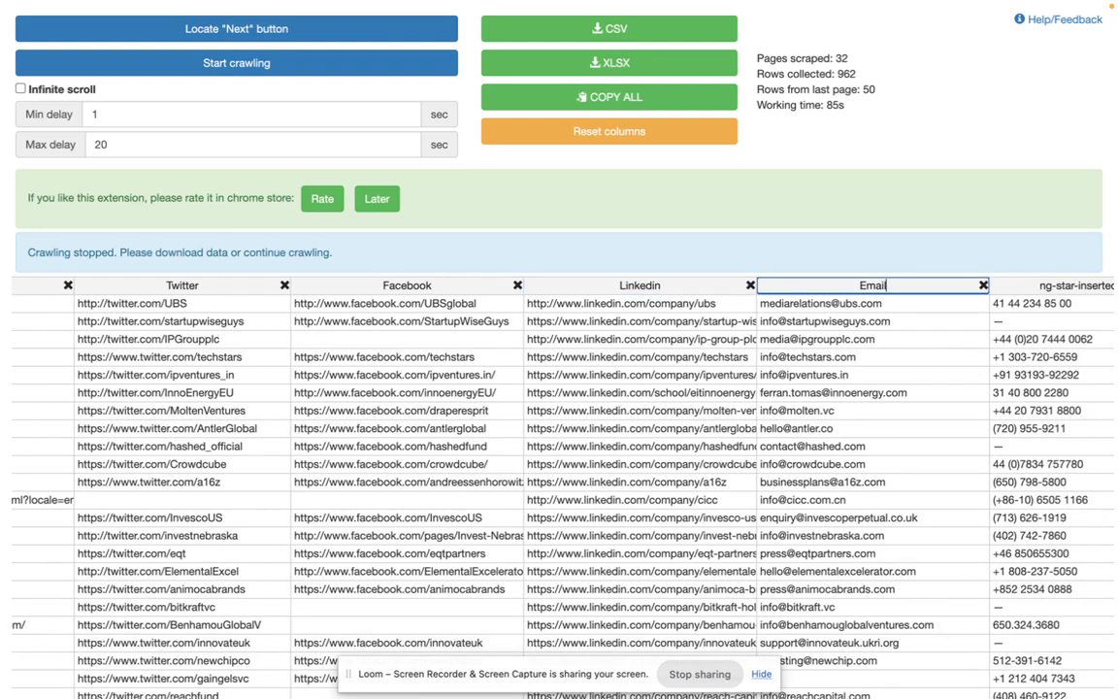
type("Generic")
scroll(895, 382, "right", 3)
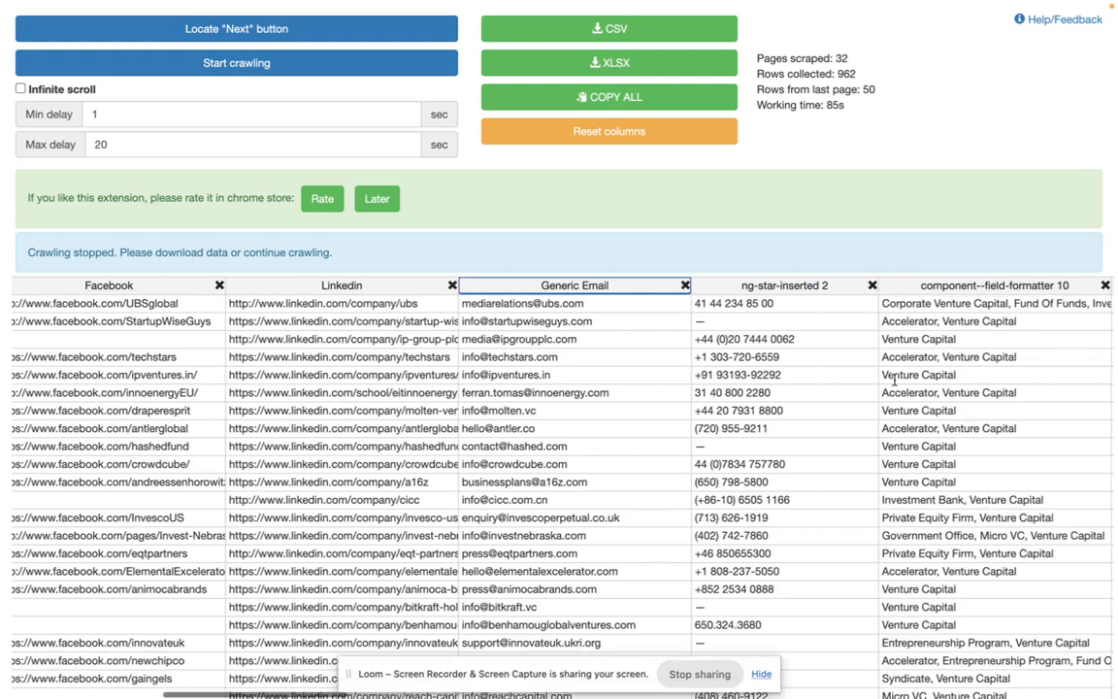
left_click(791, 283)
type("Phone Number")
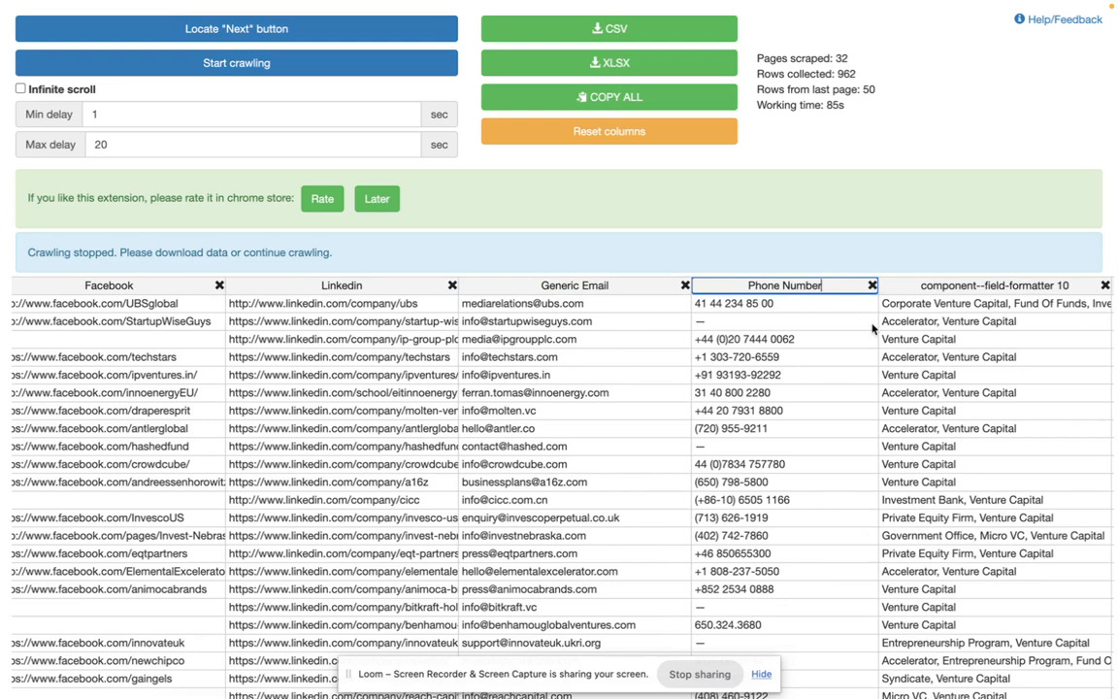
Rename the investor type column Investment Types and the investment stage column Investment Types 2.
scroll(872, 330, "right", 3)
left_click(732, 285)
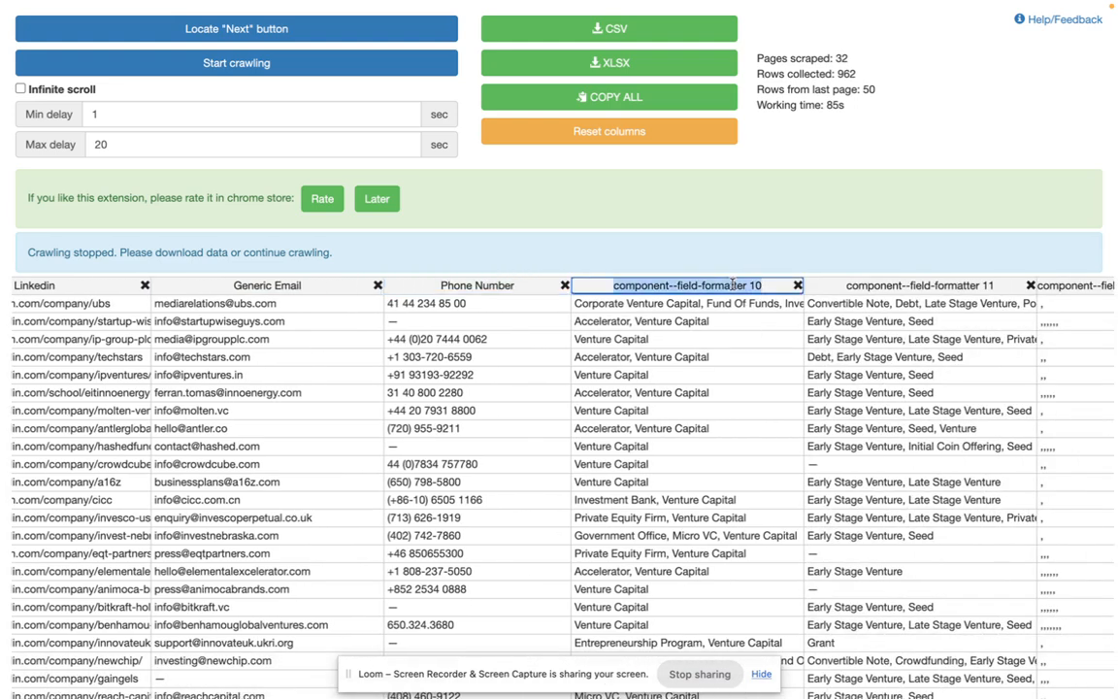
type("Investment Types")
left_click(885, 286)
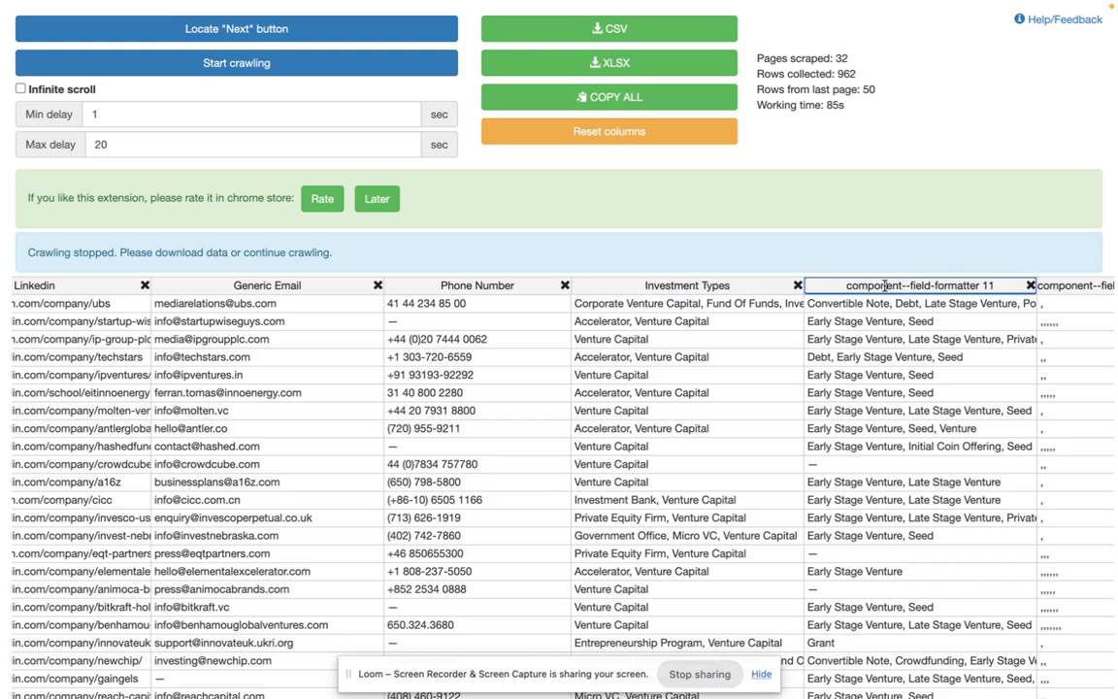
scroll(854, 466, "right", 2)
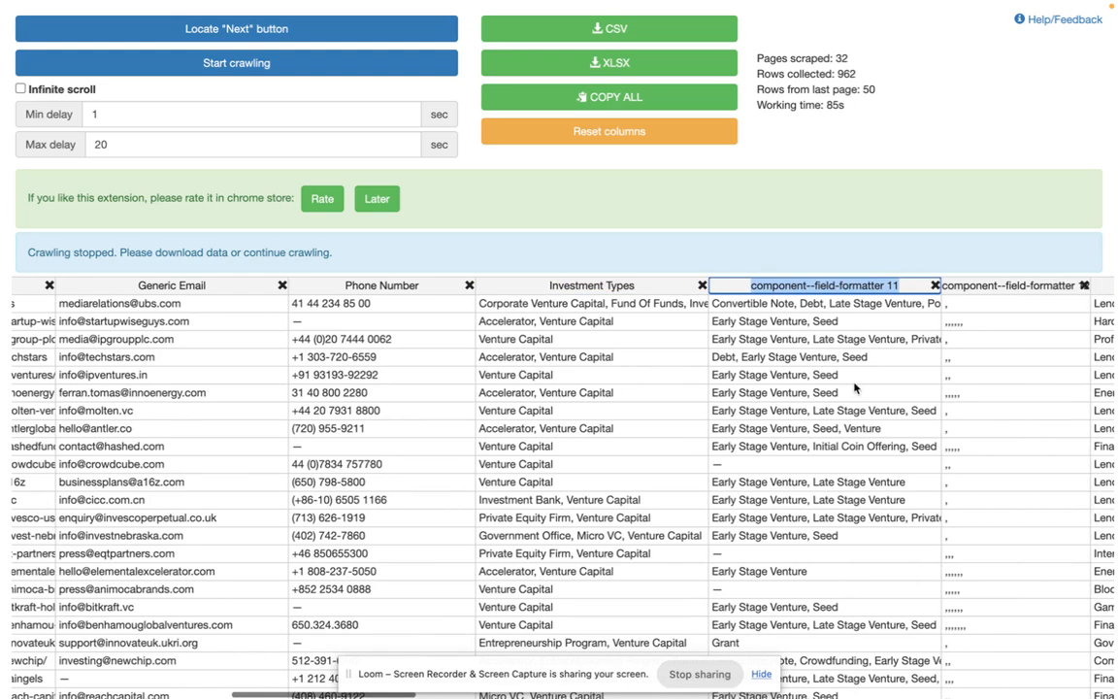
key("BackSpace")
type("Investment ")
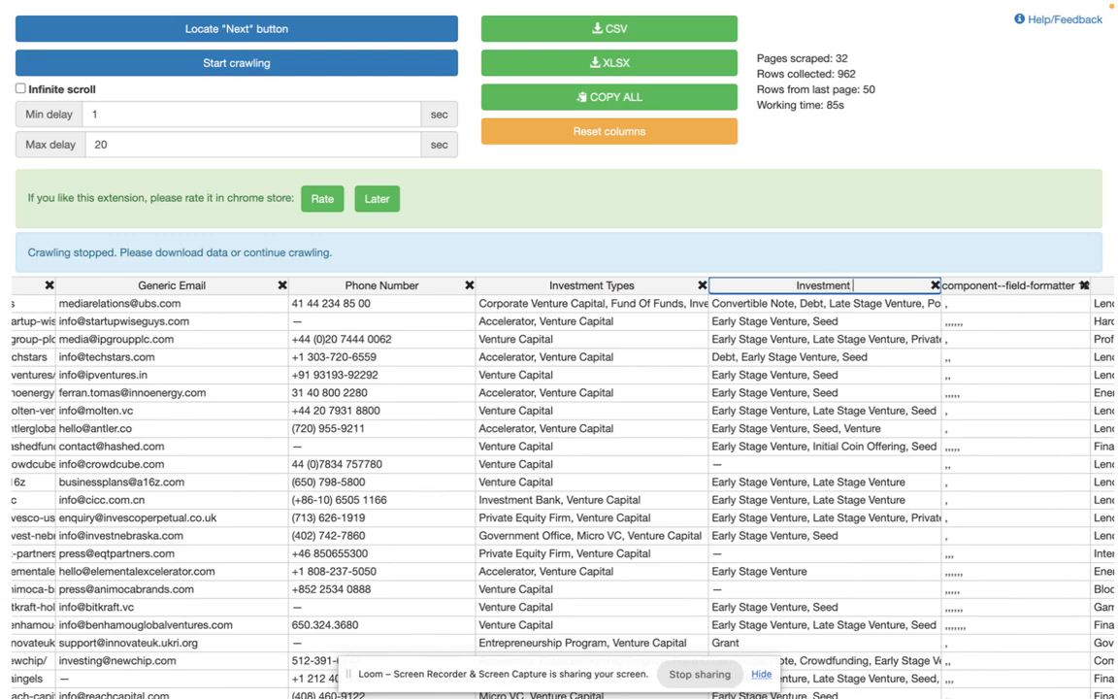
type("Types 2")
scroll(747, 389, "right", 10)
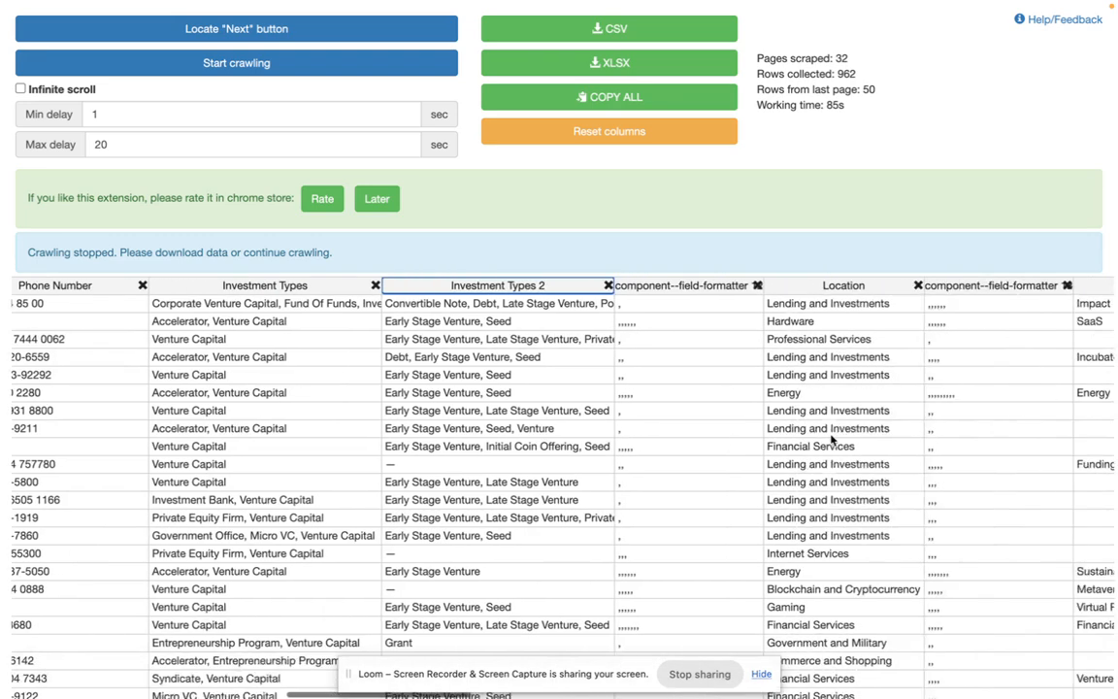
Delete the commas-only column after Investment Types 2 and rename the adjacent industry column Investment Services.
left_click(618, 285)
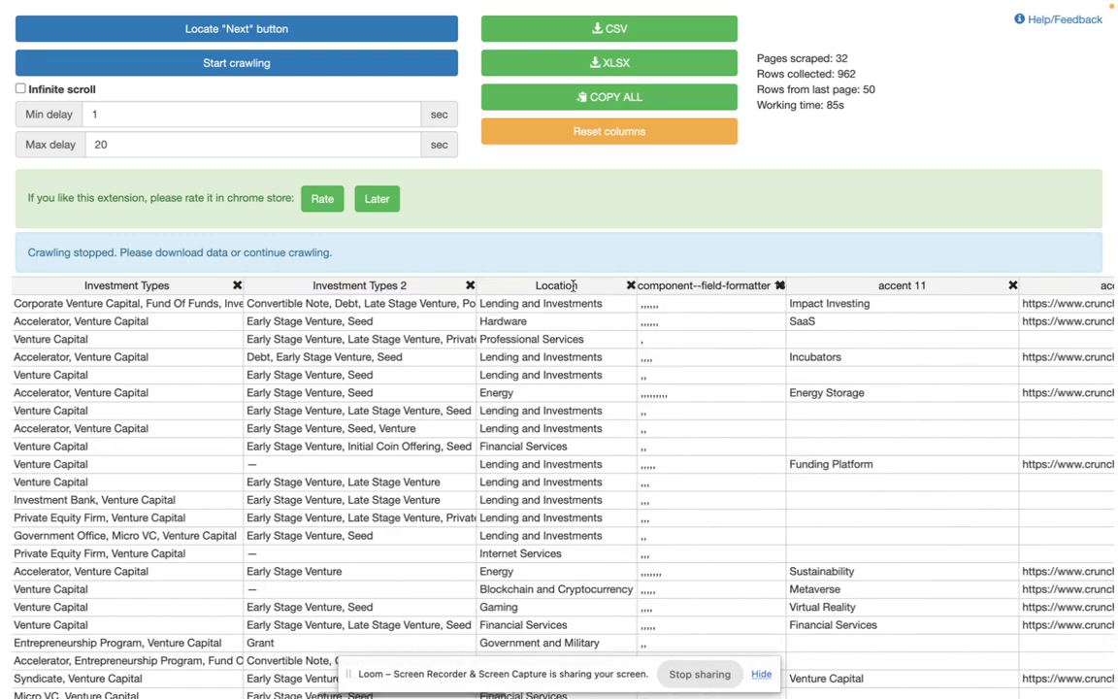
double_click(572, 285)
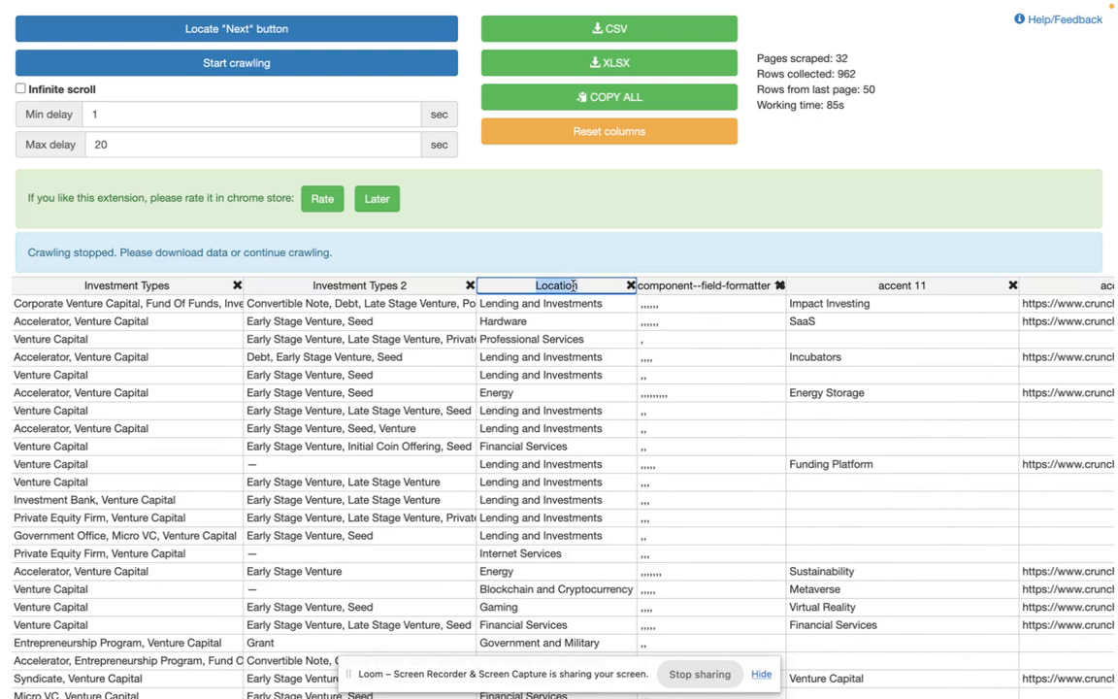
type("Investment Services")
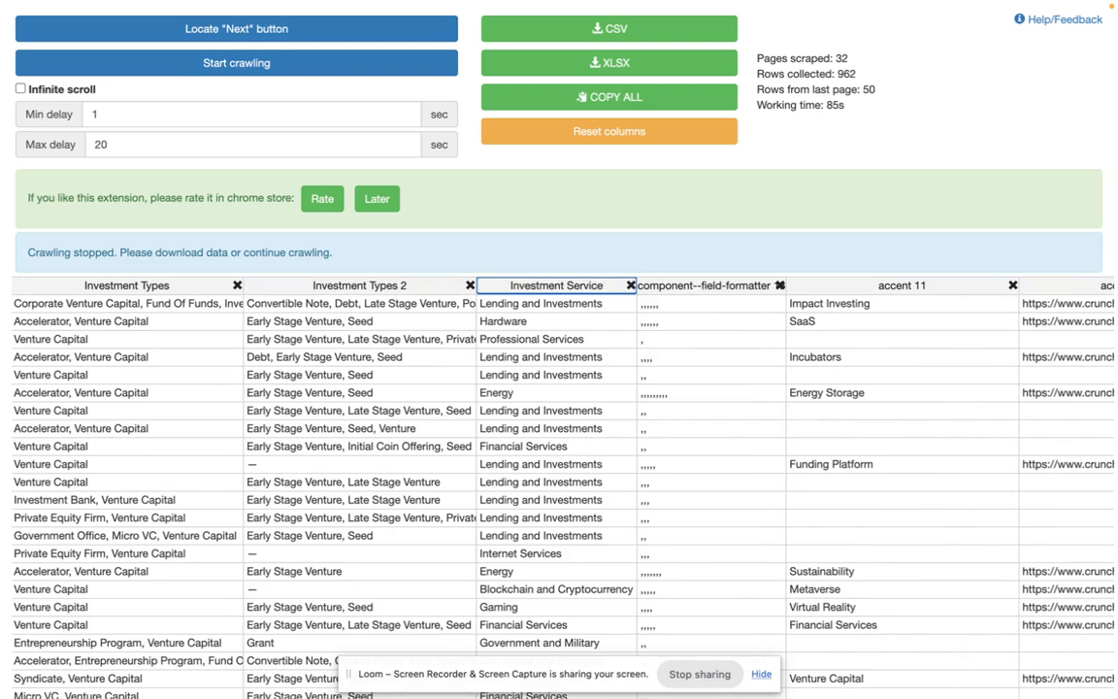
Delete the commas-only column after Investment Services and rename the "accent 11" column Industries.
left_click(779, 285)
left_click(763, 286)
triple_click(762, 286)
type("Industries")
scroll(784, 384, "right", 2)
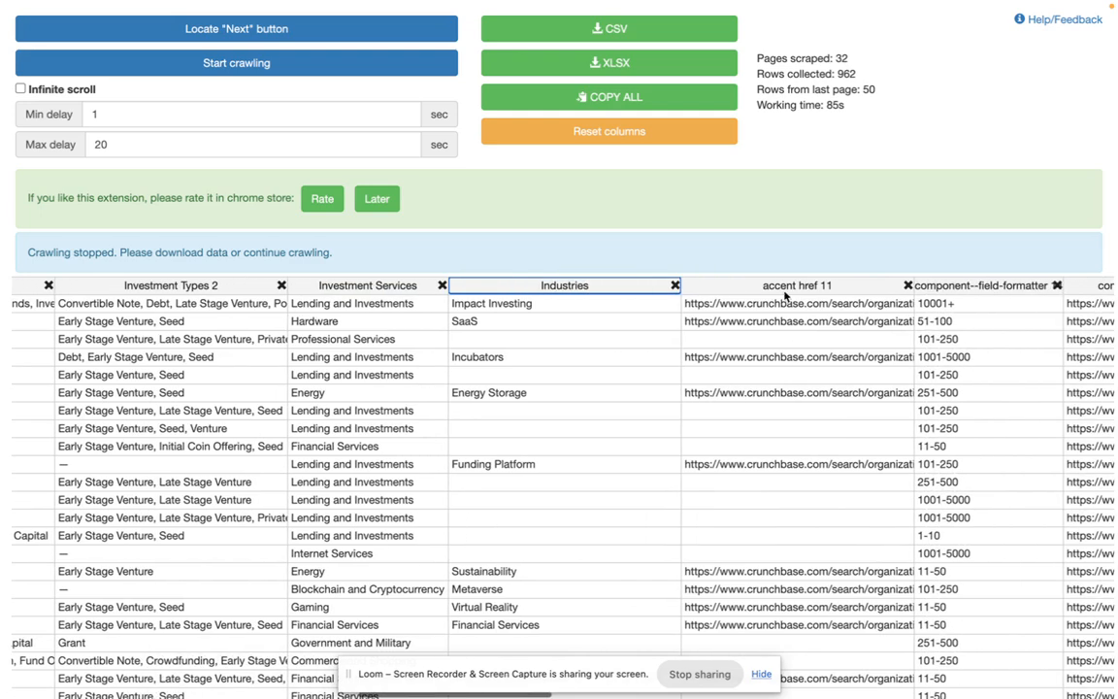
Delete the link column after Industries and rename the employee range column Company Size.
left_click(908, 286)
scroll(680, 388, "right", 2)
triple_click(551, 281)
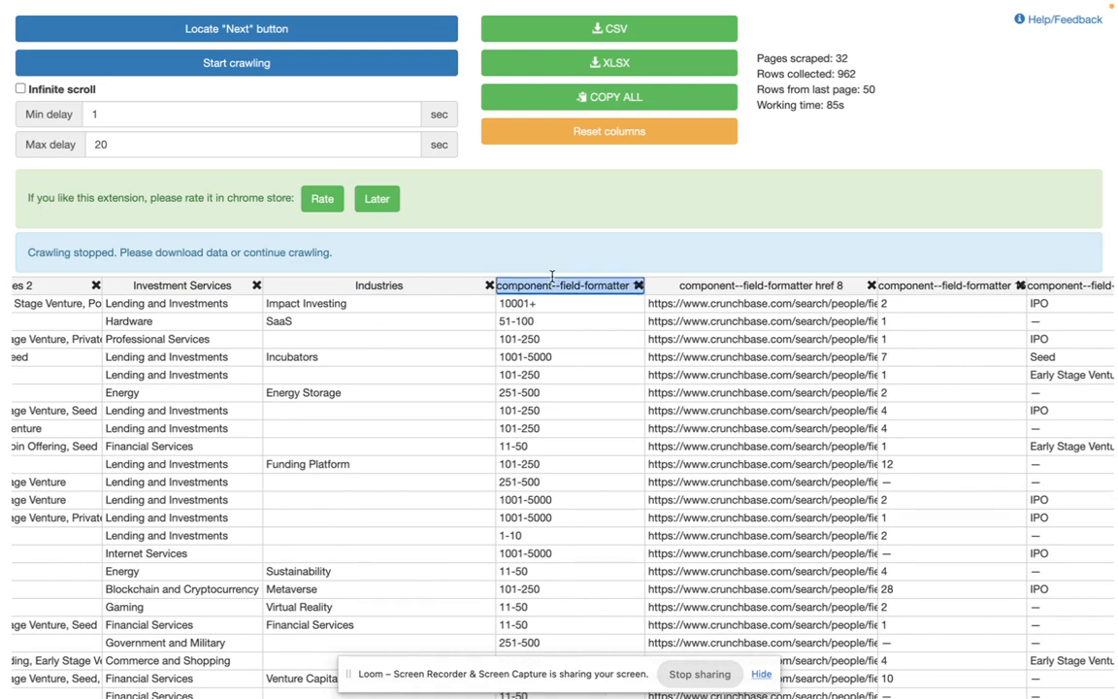
type("Company Size")
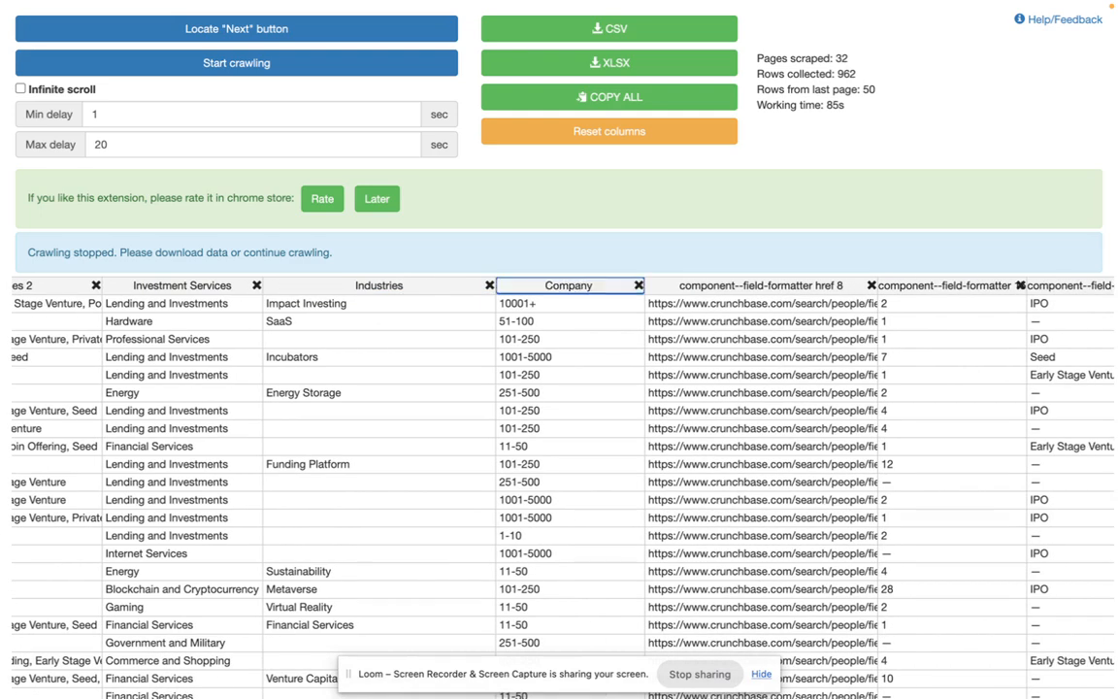
Delete the link column and the number column after Company Size, and rename the funding status column Investment Stage.
left_click(870, 285)
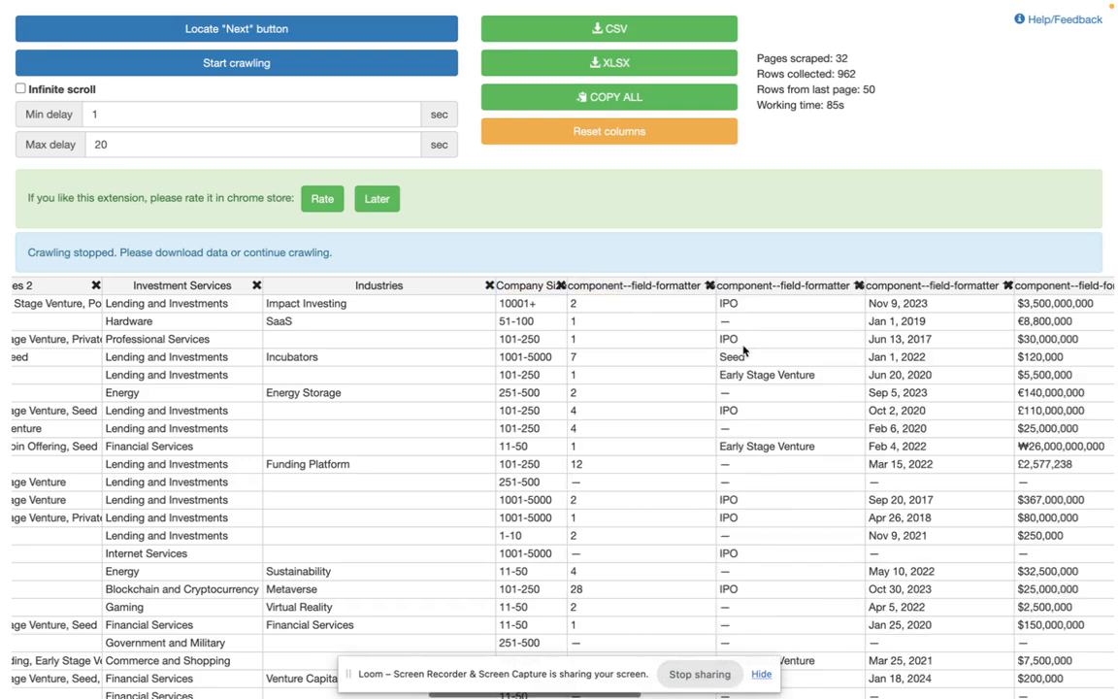
left_click(542, 286)
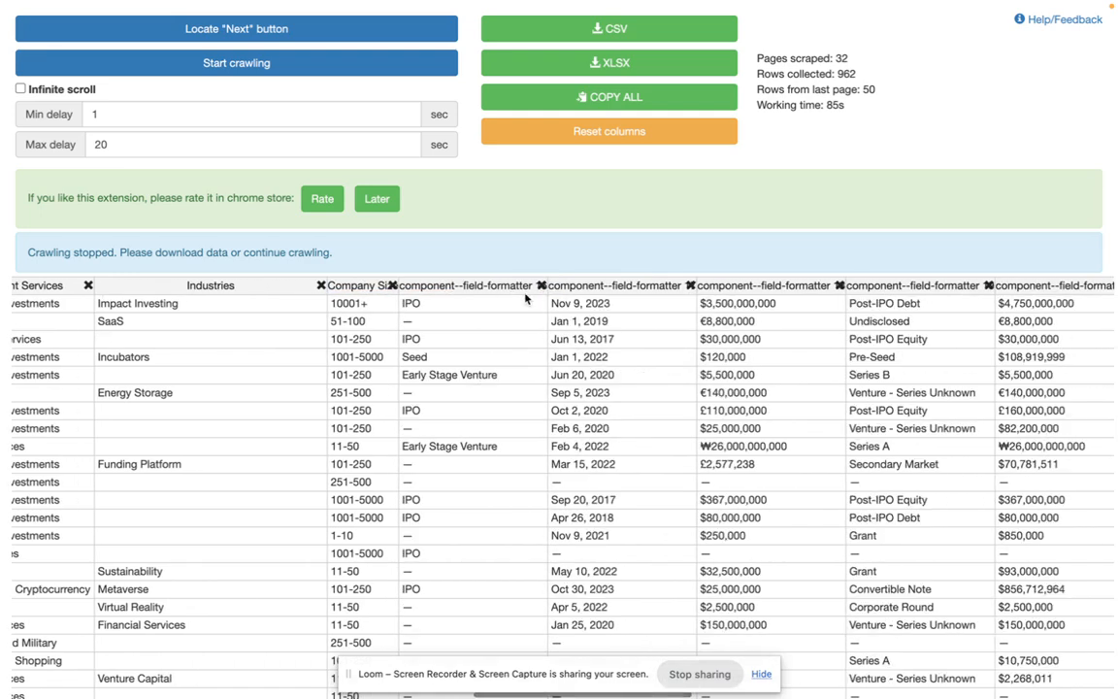
triple_click(480, 287)
type("Investmenbt")
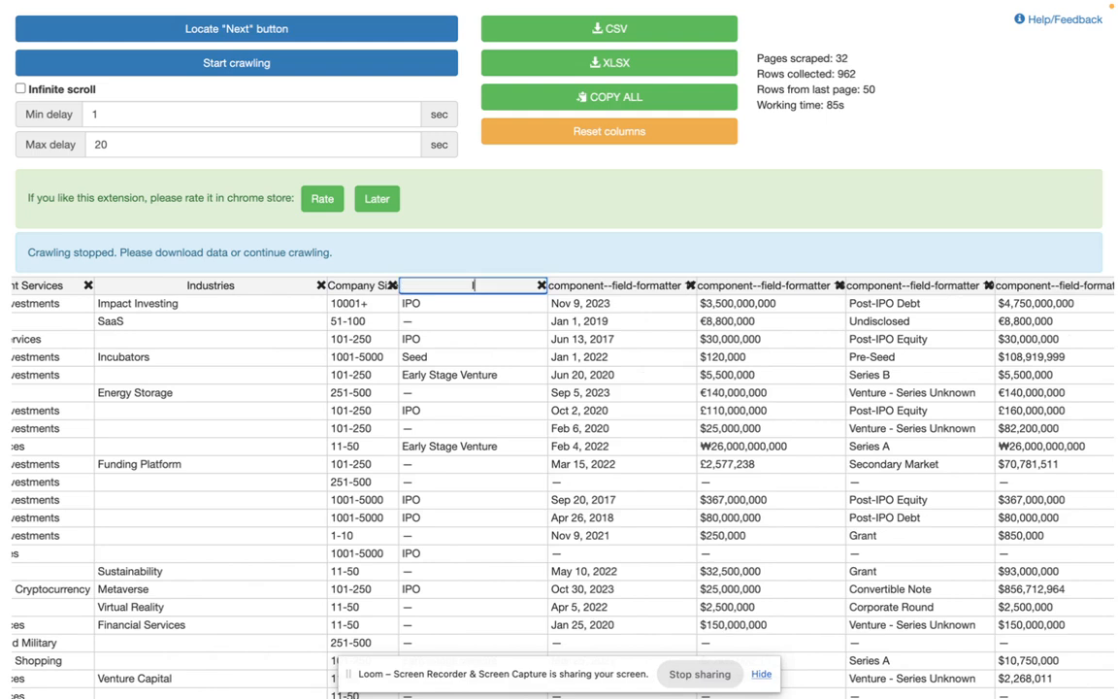
key("BackSpace")
key("BackSpace")
key("BackSpace")
type("nt Stage")
Rename the date column Last Funding Round and the amount column beside it Funding Round amount.
triple_click(620, 293)
type("Last")
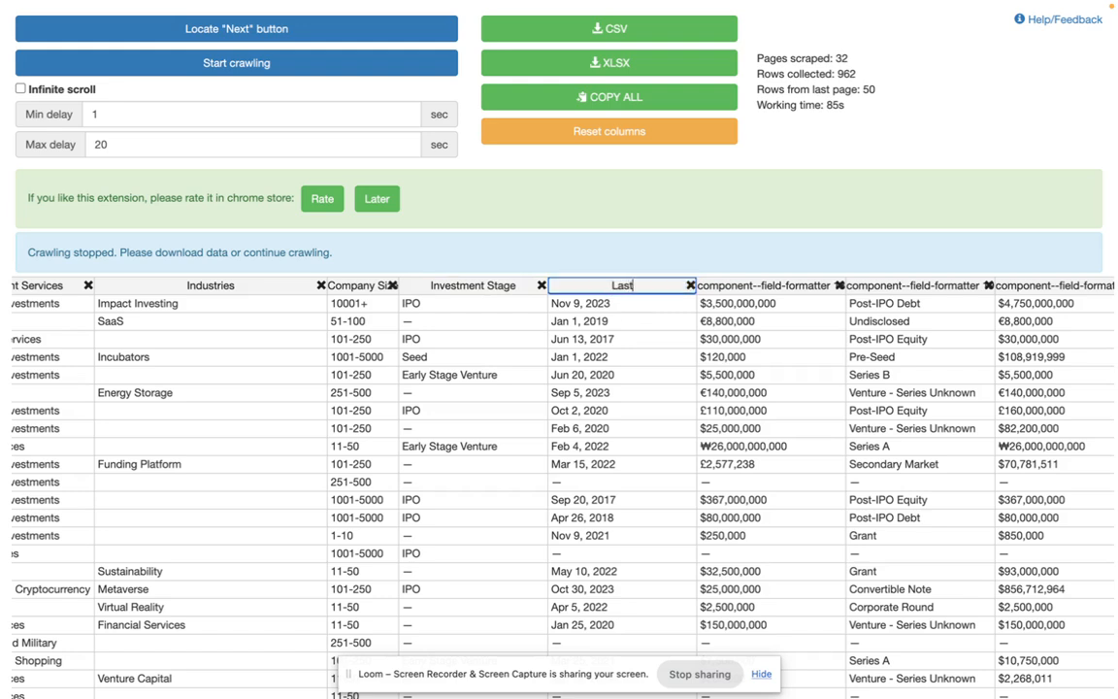
type(" Funding Round")
triple_click(747, 290)
type("Funding")
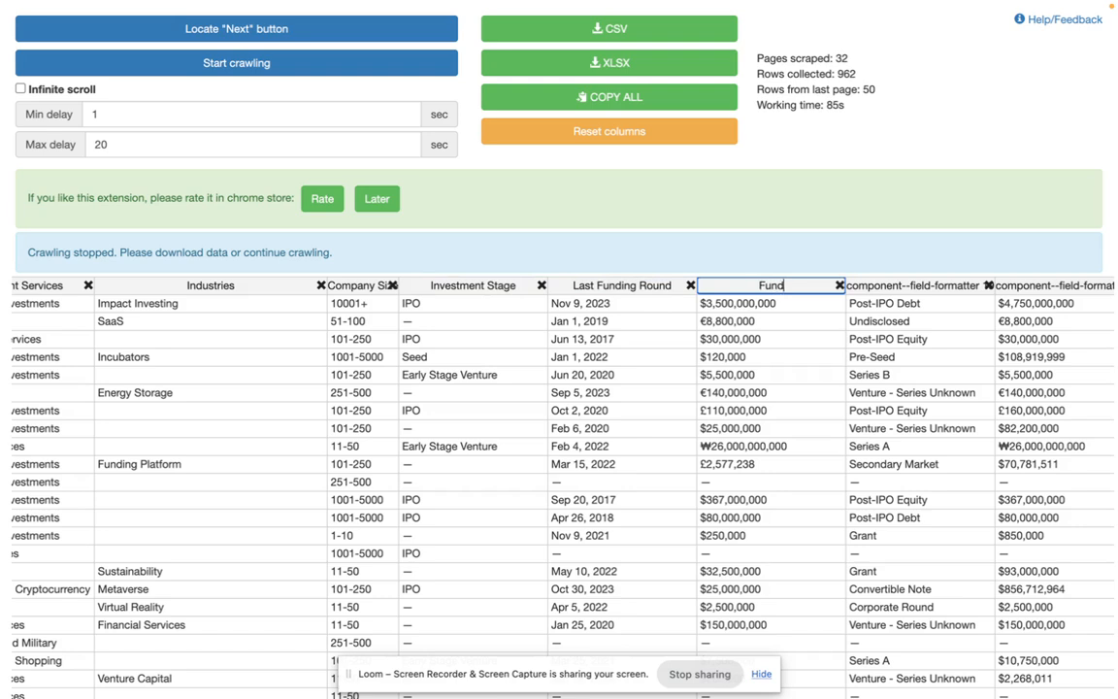
type(" Round amount")
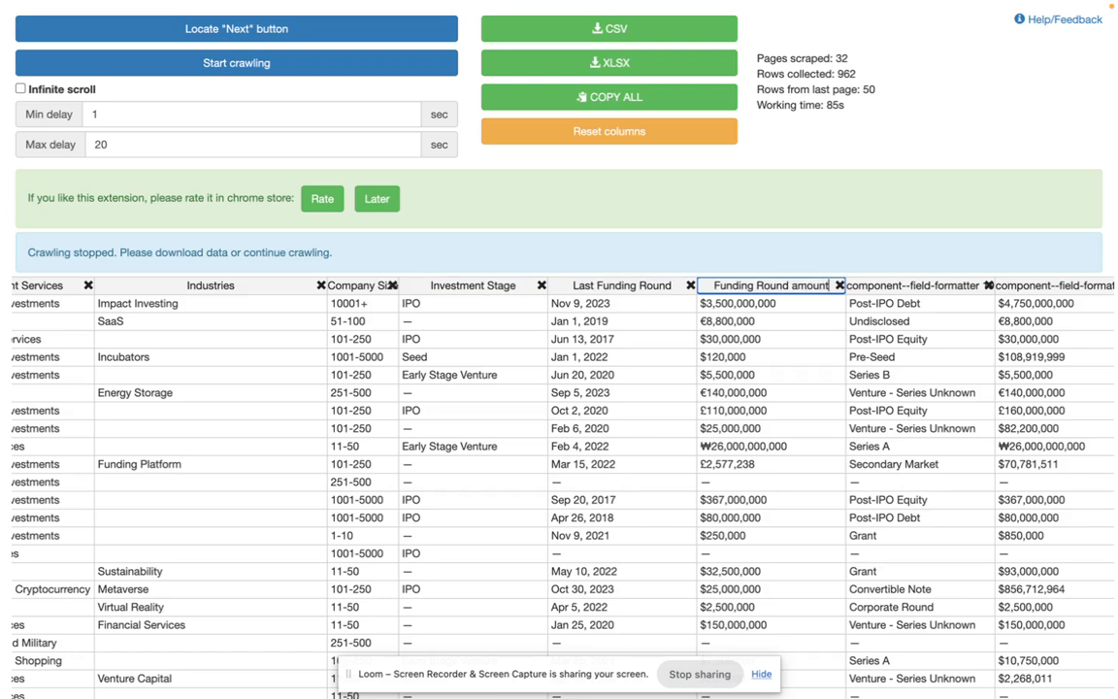
Delete the funding type column after Funding Round amount and rename the remaining amount column Total Funding.
triple_click(893, 285)
scroll(818, 353, "right", 3)
left_click(837, 286)
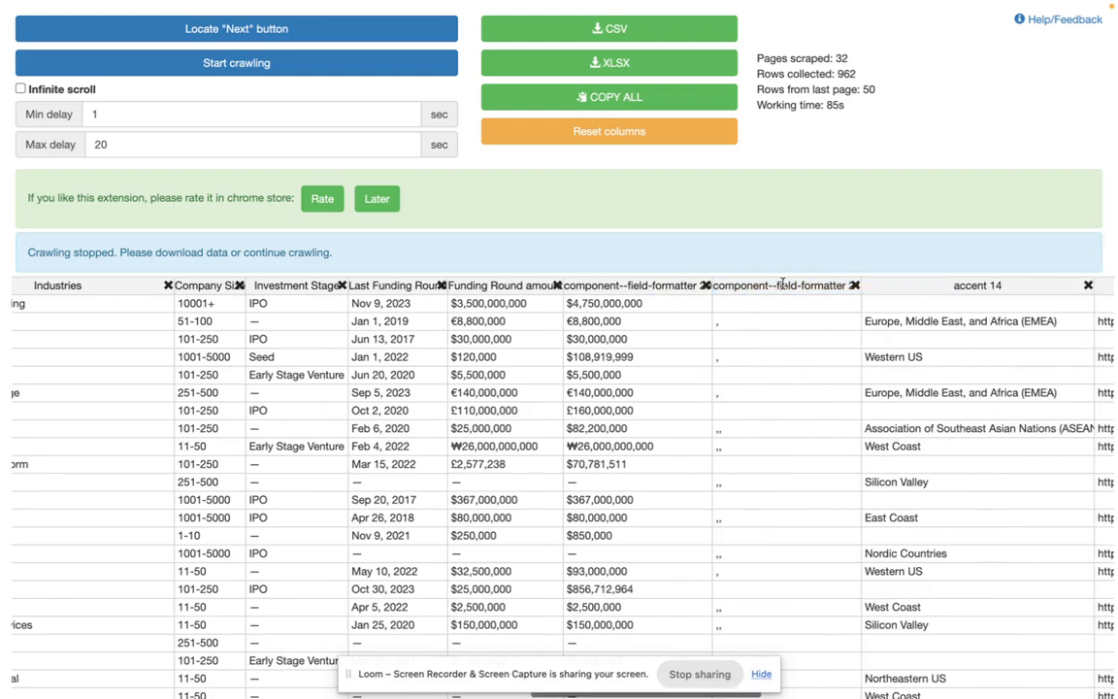
triple_click(587, 284)
scroll(680, 416, "right", 10)
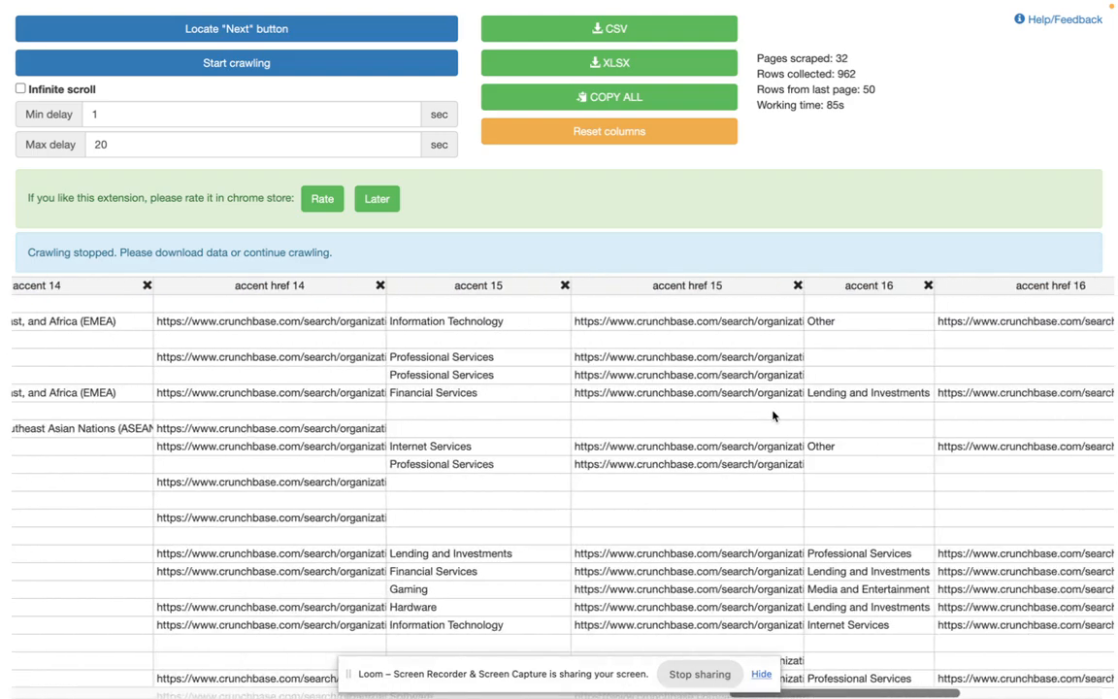
scroll(773, 415, "left", 10)
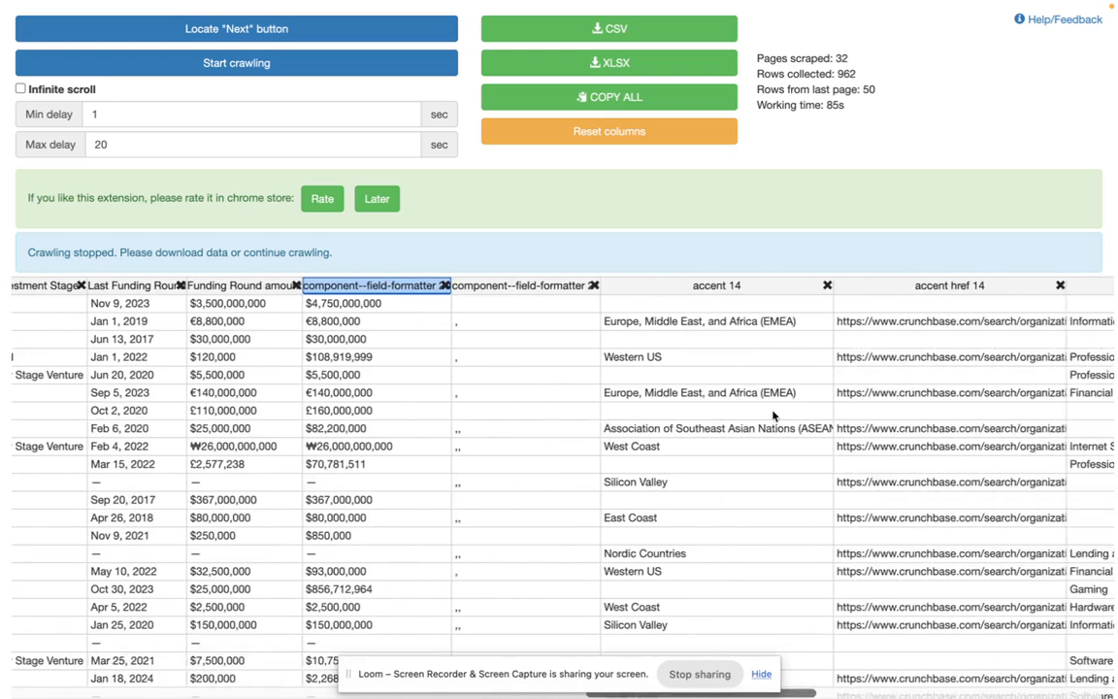
type("Total Funding")
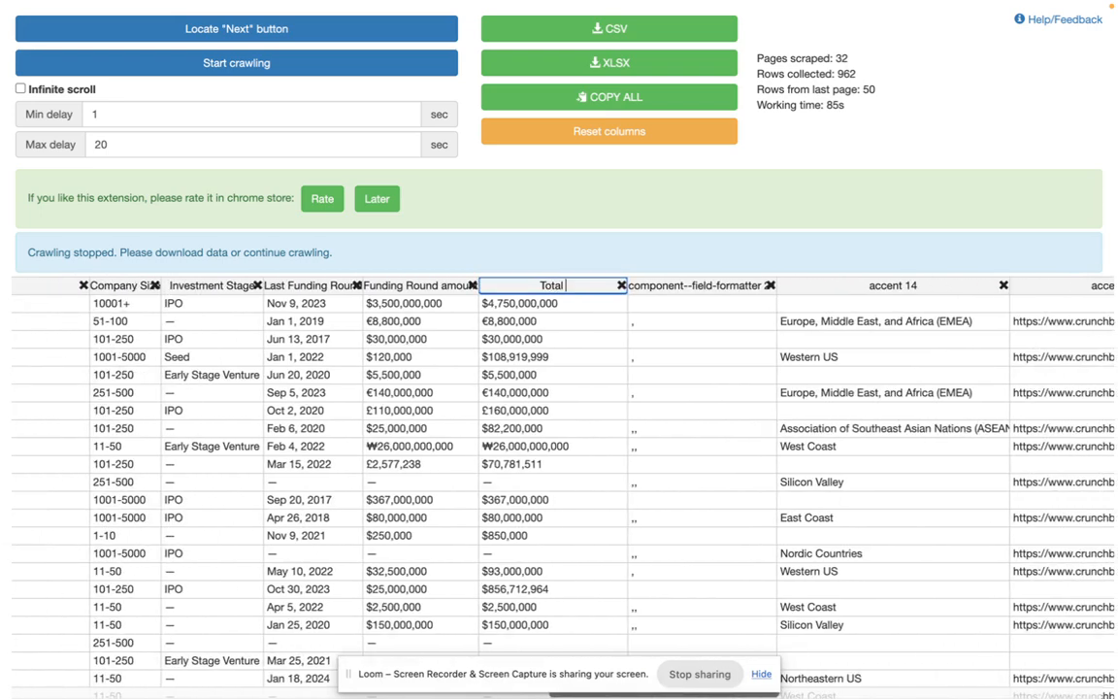
Delete the commas-only column after Total Funding and rename the "accent 14" column Regions.
left_click(770, 285)
triple_click(736, 285)
type("Regions")
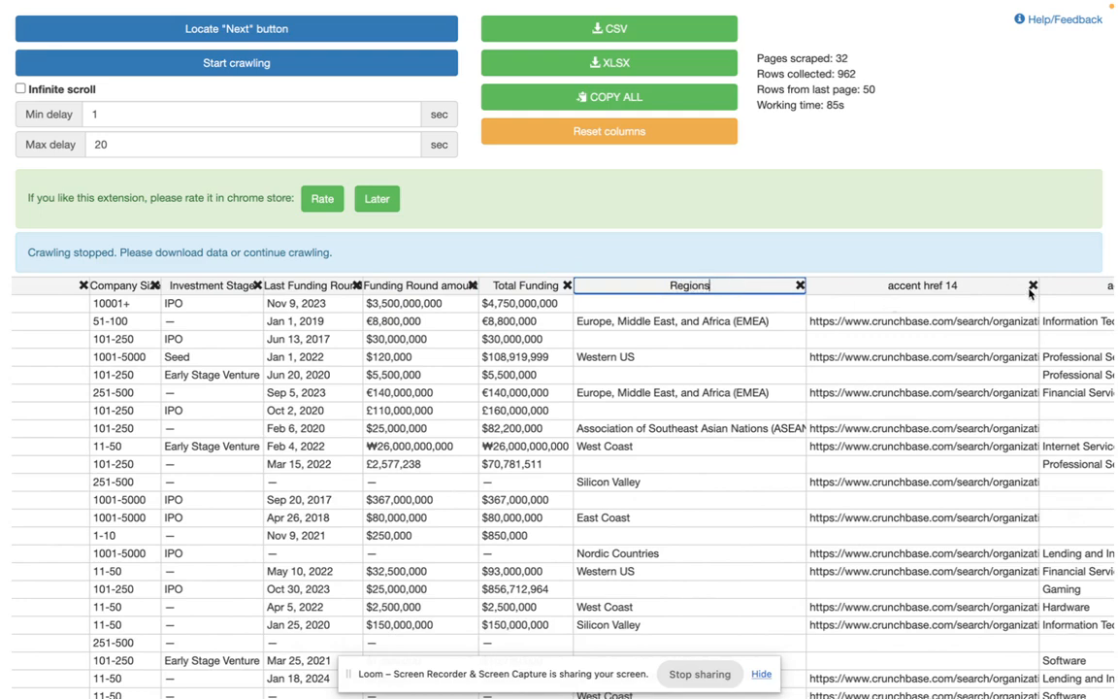
Delete the link column after Regions and rename the "accent 15" column Industries Group.
left_click(1032, 286)
scroll(874, 437, "right", 5)
left_click(654, 285)
triple_click(653, 285)
type("Indiustries Group")
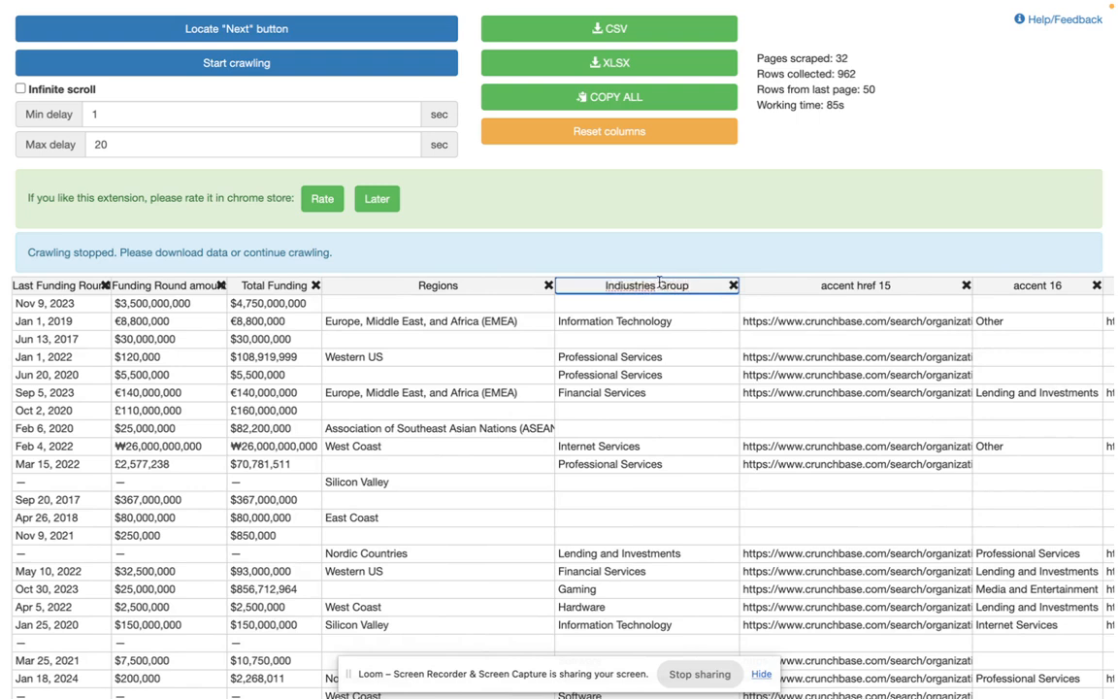
Delete all the leftover link, accent and ng-star-inserted columns after Industries Group.
left_click(771, 287)
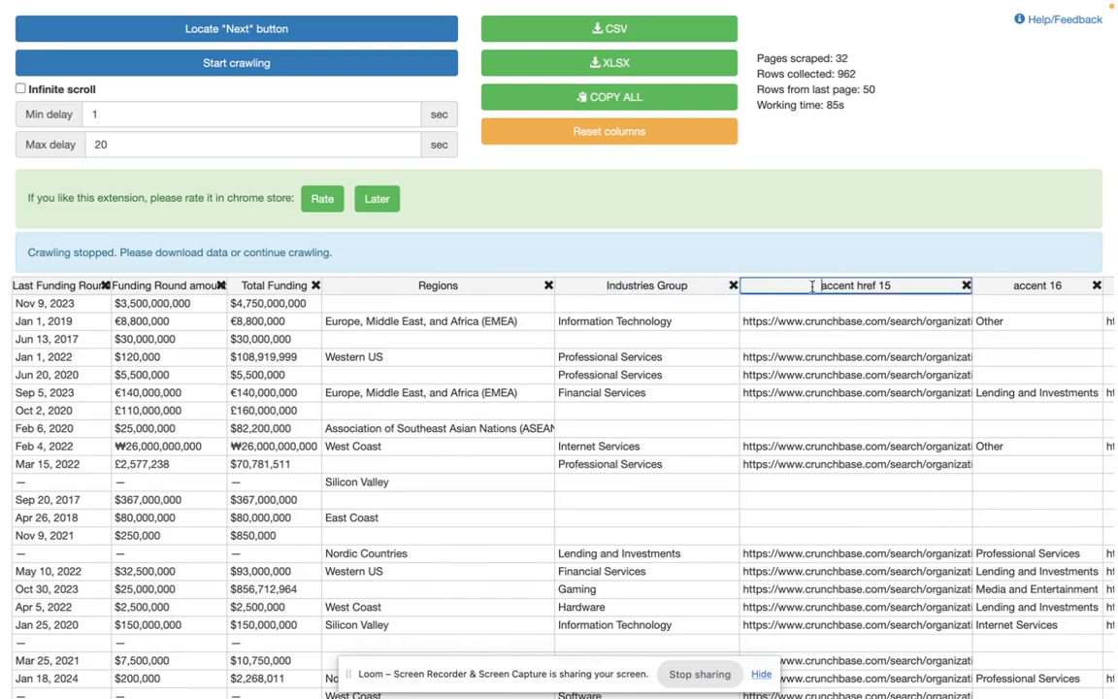
left_click(966, 286)
scroll(707, 313, "right", 3)
left_click(706, 286)
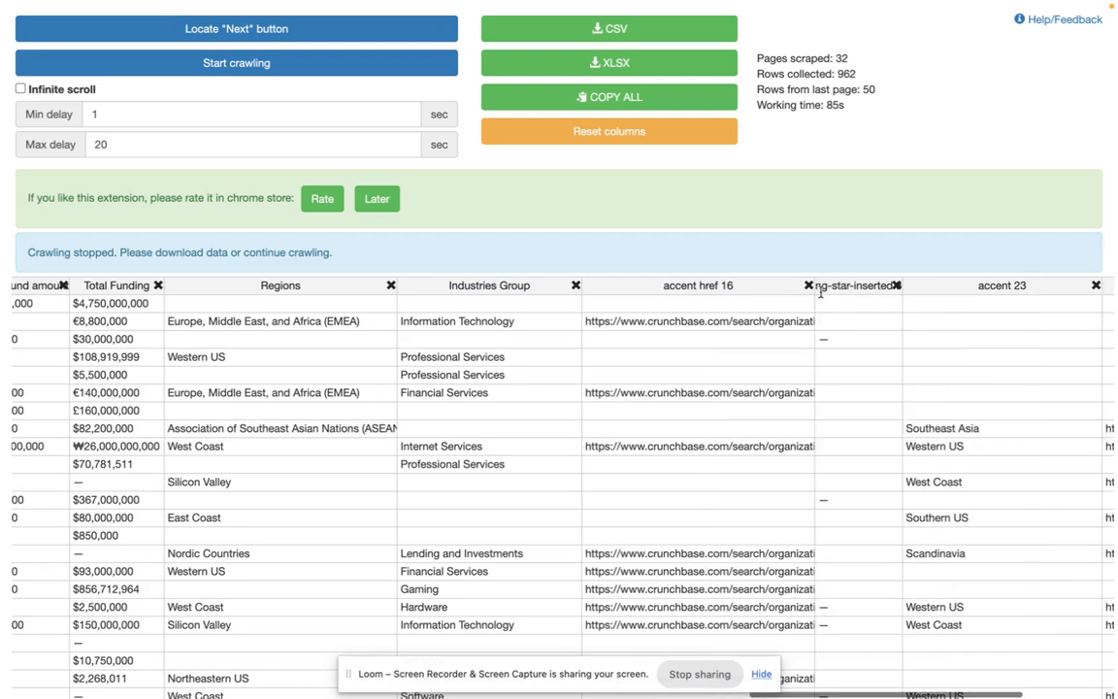
left_click(812, 285)
left_click(863, 286)
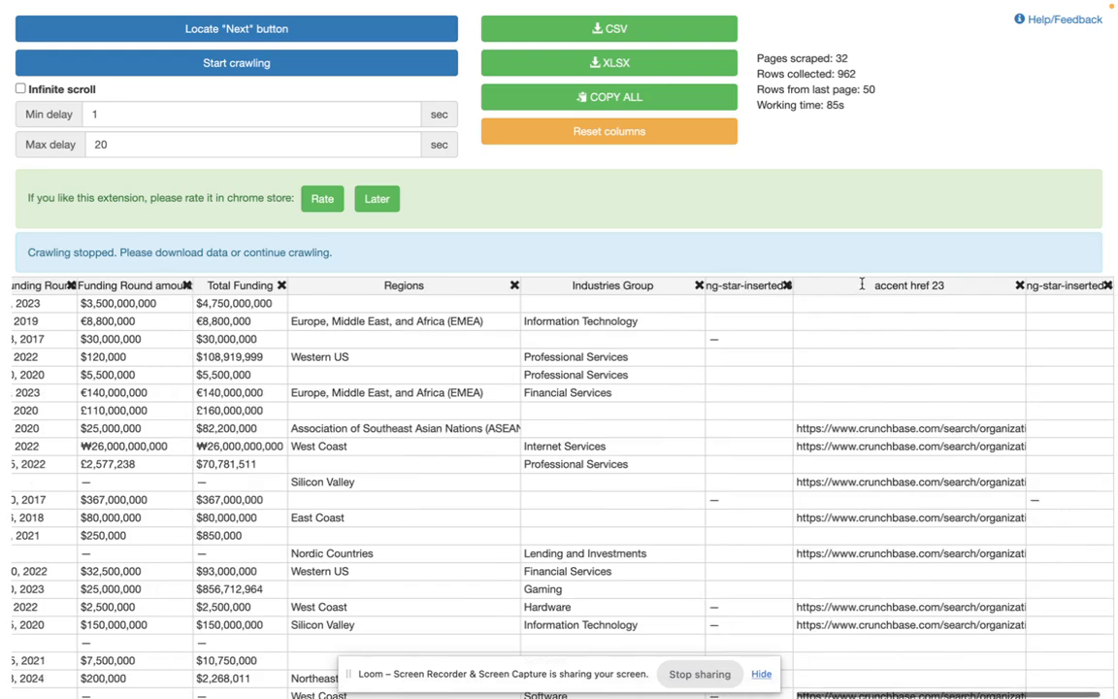
left_click(786, 285)
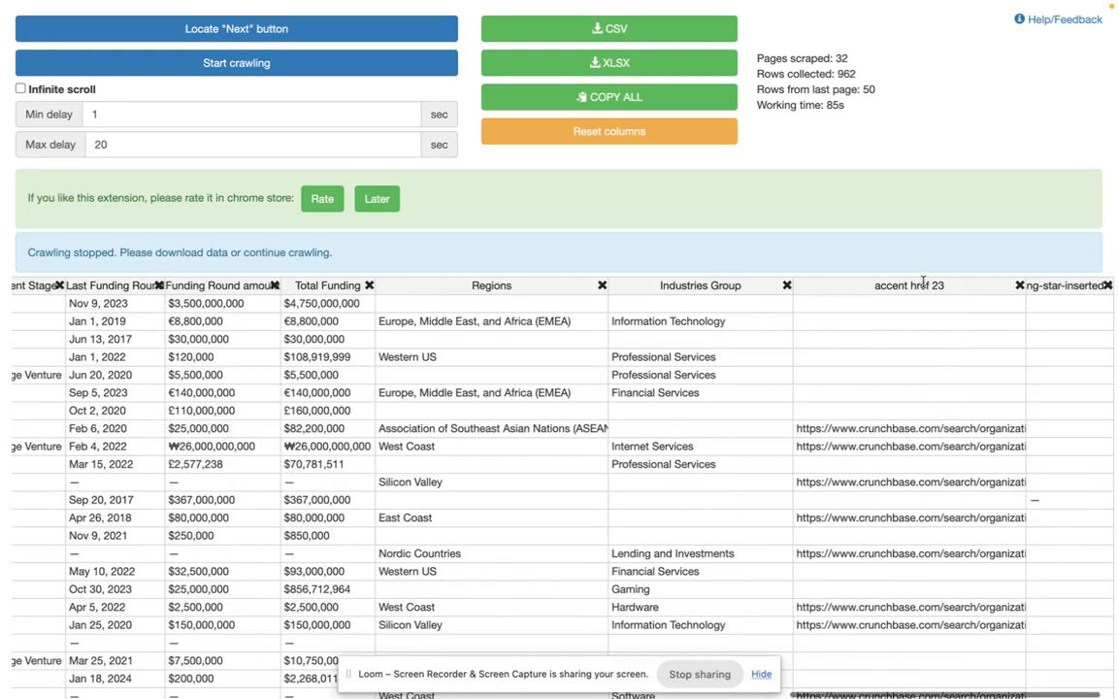
left_click(1020, 285)
left_click(1107, 286)
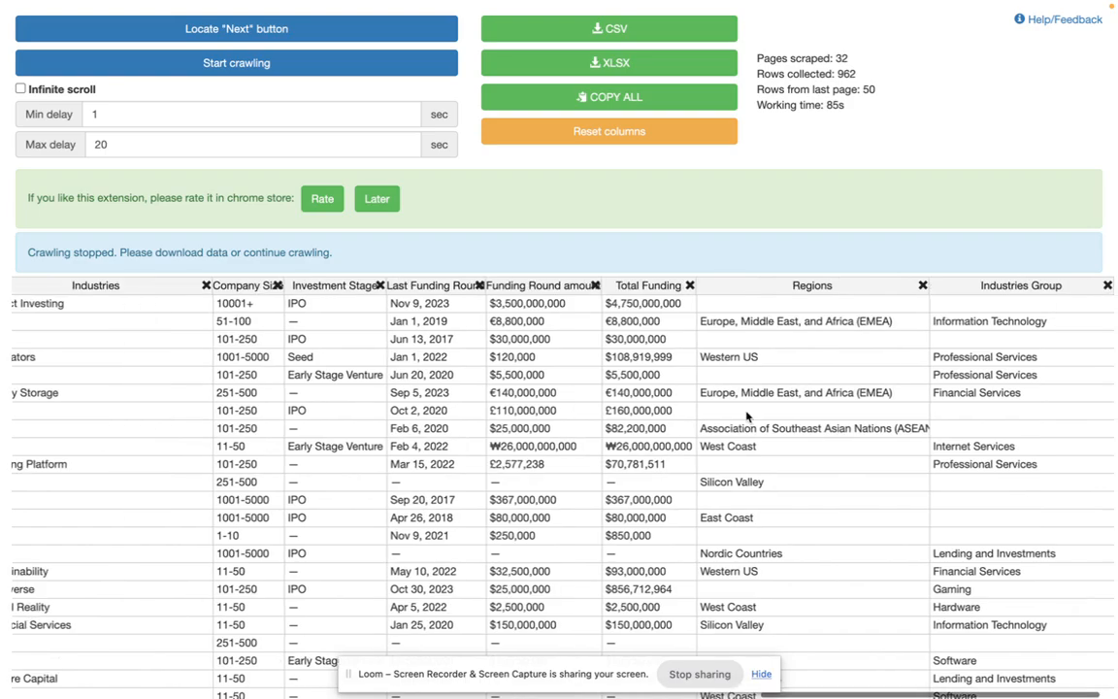
Download the cleaned data as a CSV file.
scroll(675, 376, "left", 10)
left_click(613, 39)
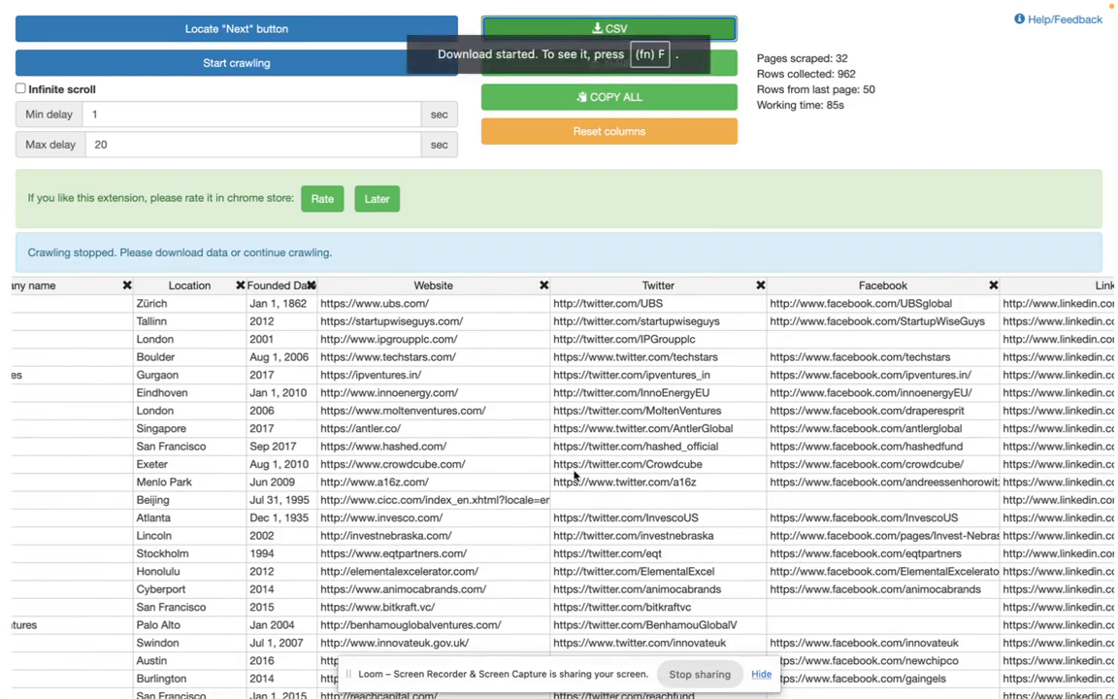
Switch to Clay and import companies into a new table from the file crunchbase (4).csv in Downloads.
key("ctrl+Left")
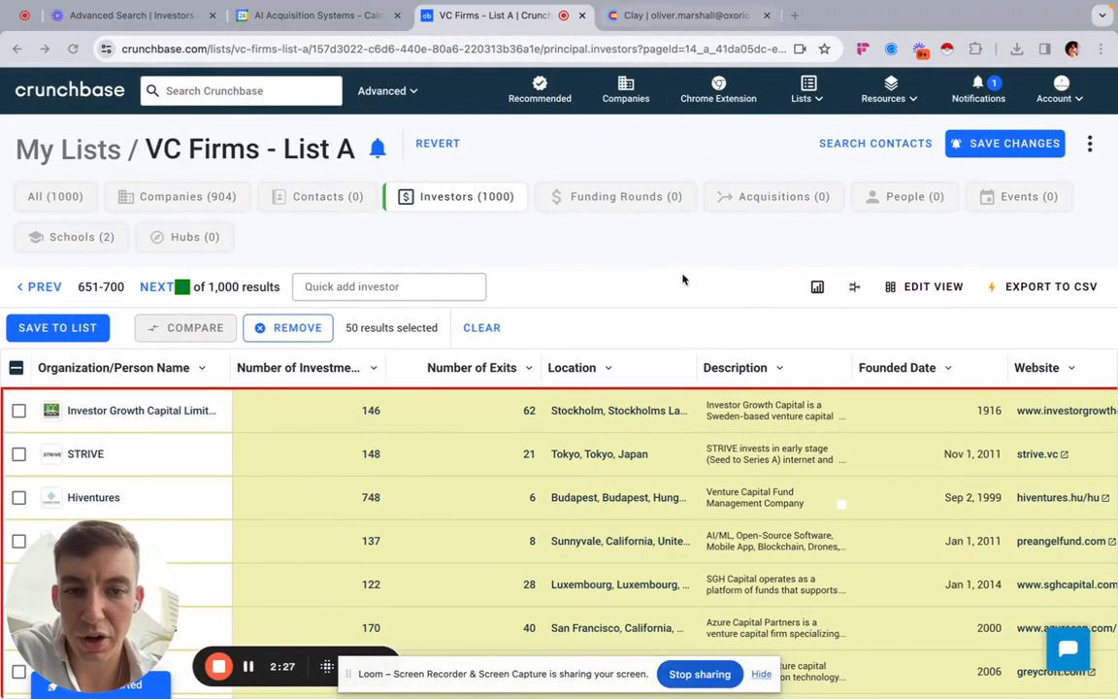
left_click(631, 15)
left_click(791, 493)
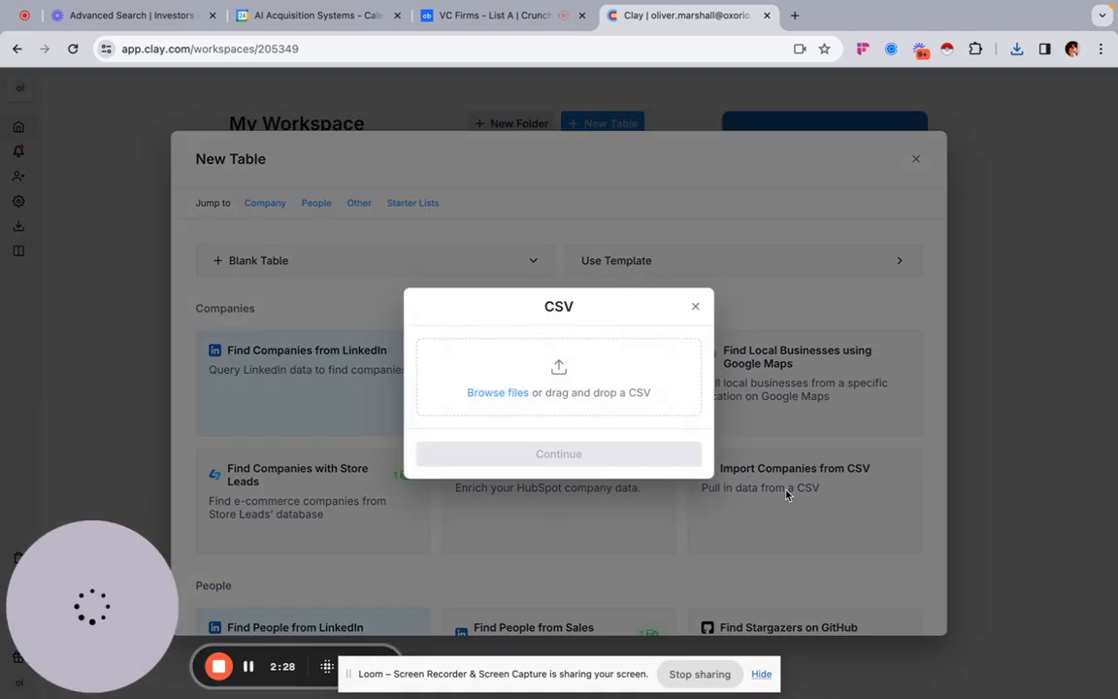
left_click(570, 368)
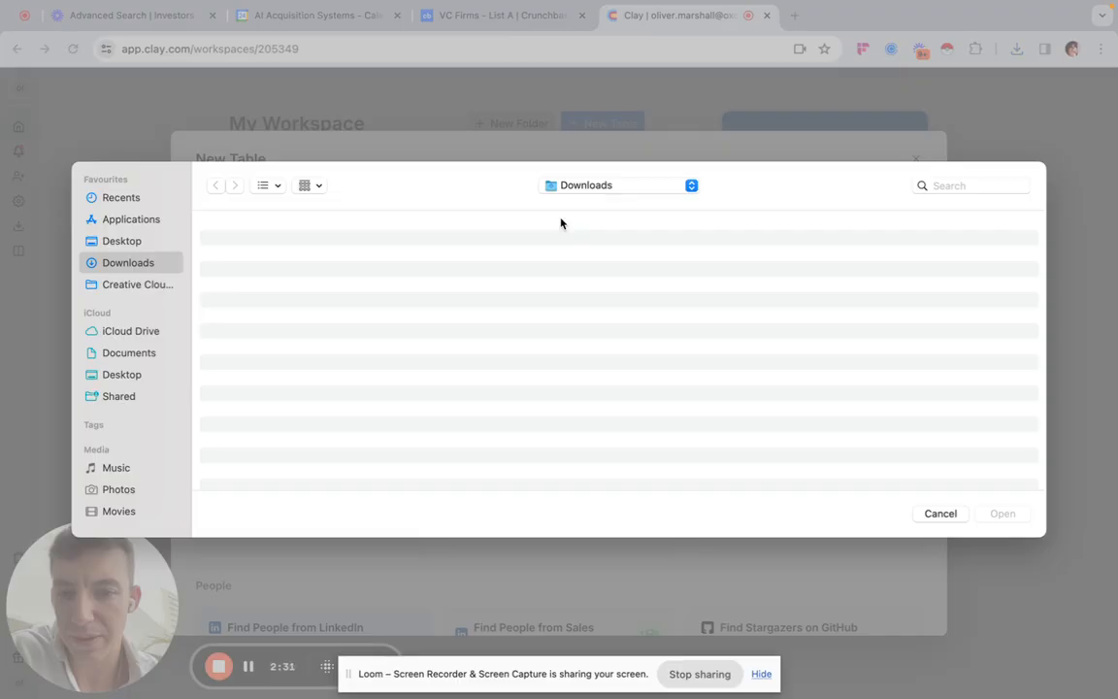
left_click(268, 244)
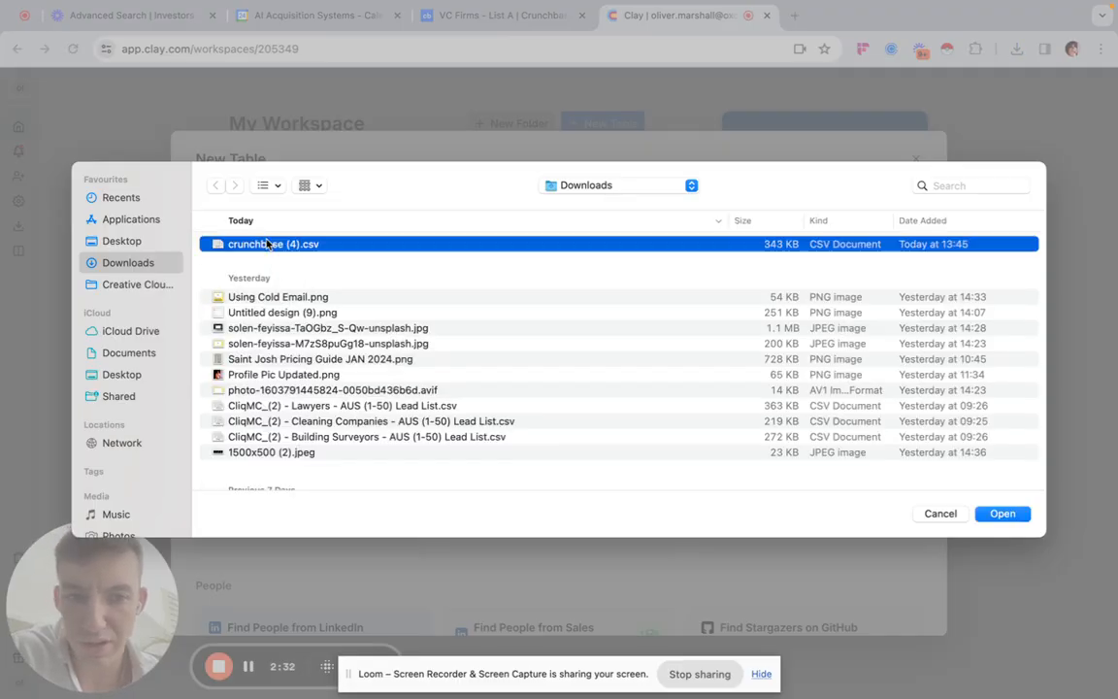
double_click(268, 244)
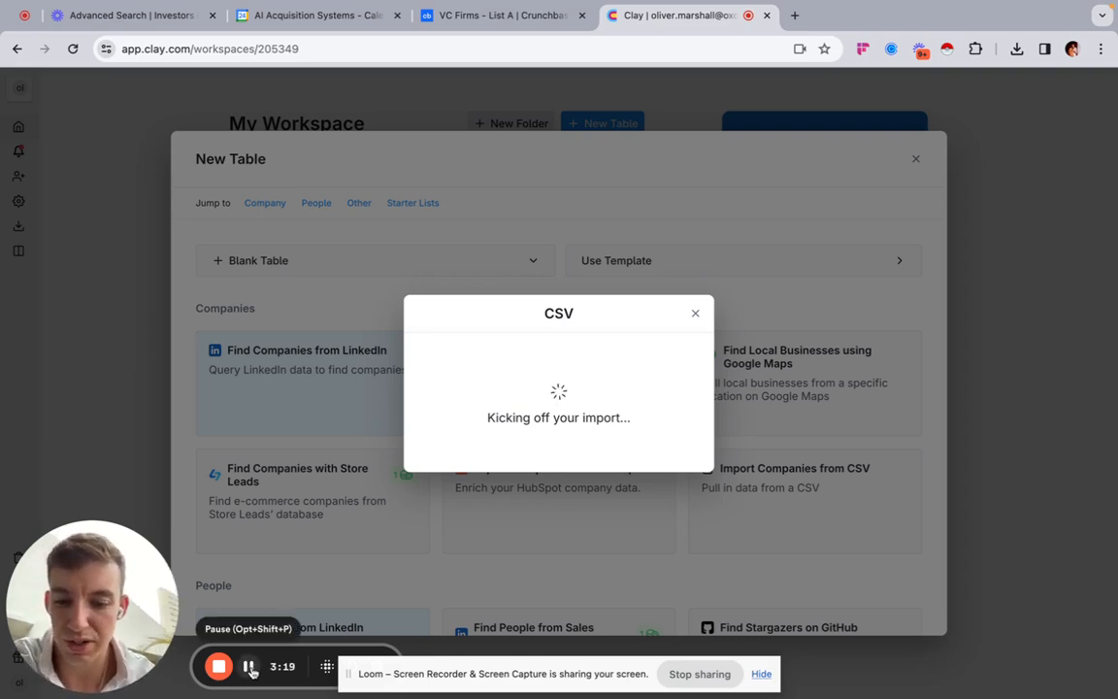
Review the imported VC table's columns, start Find People for its companies and expand the Job Title filter.
scroll(630, 301, "right", 15)
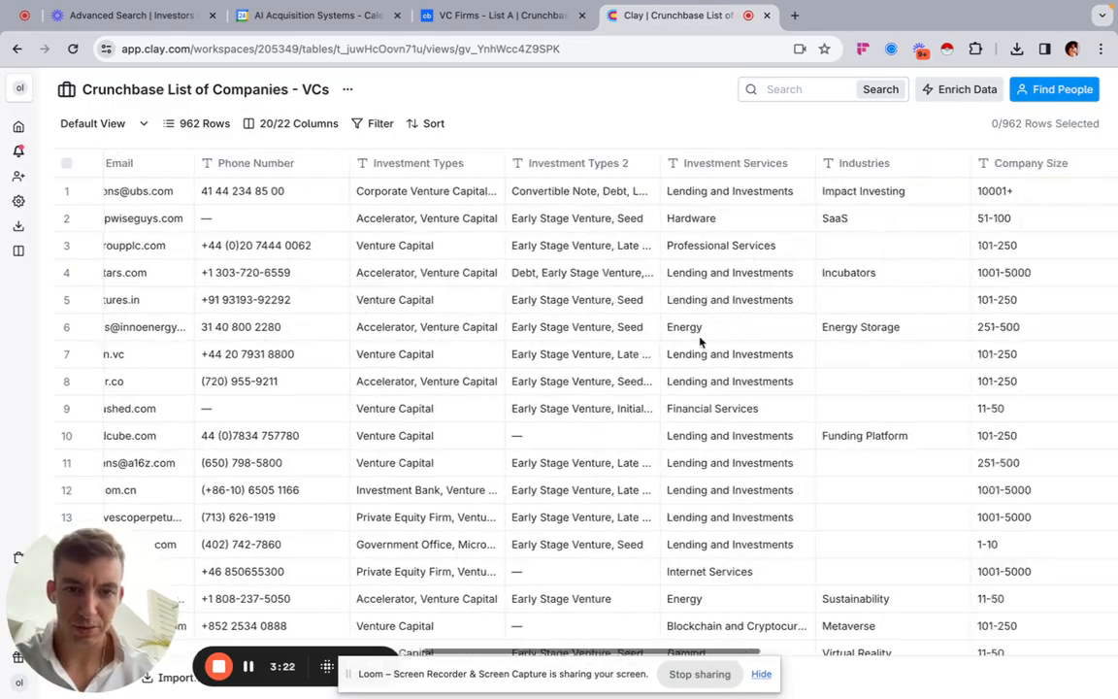
scroll(699, 342, "left", 15)
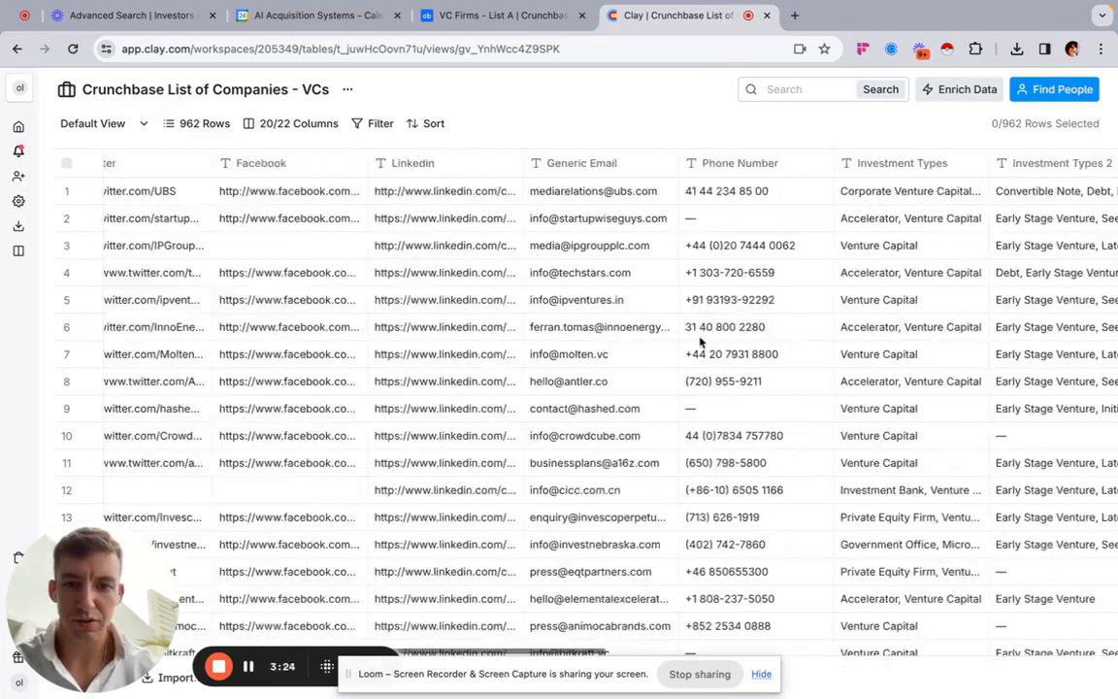
scroll(699, 342, "right", 5)
scroll(719, 332, "right", 5)
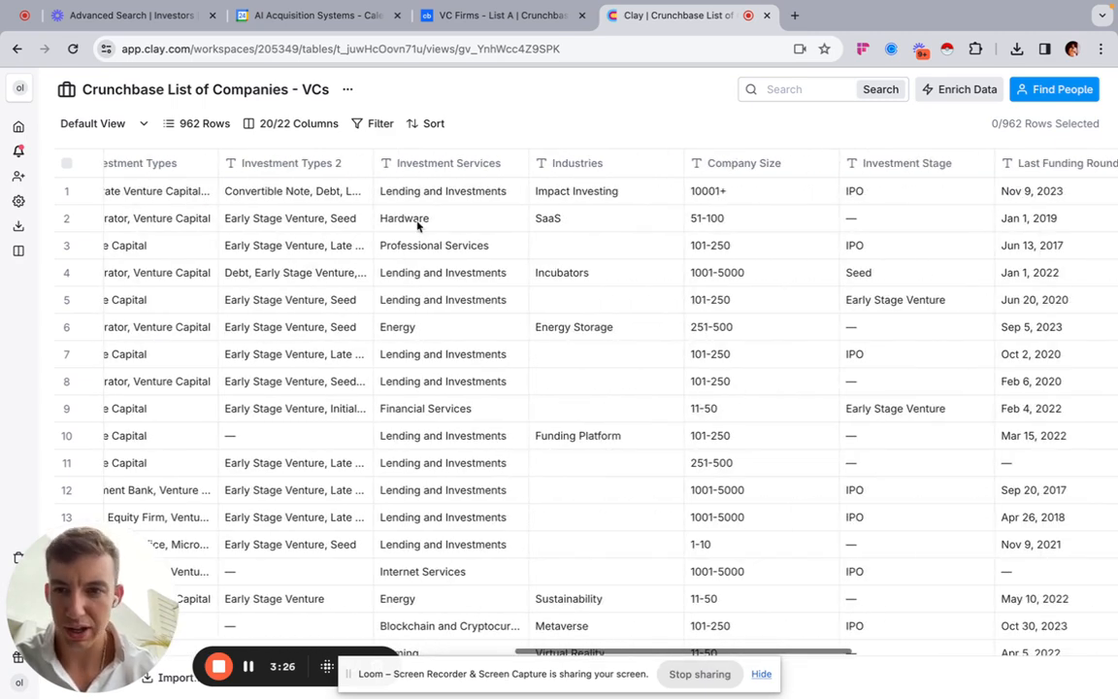
scroll(782, 327, "right", 5)
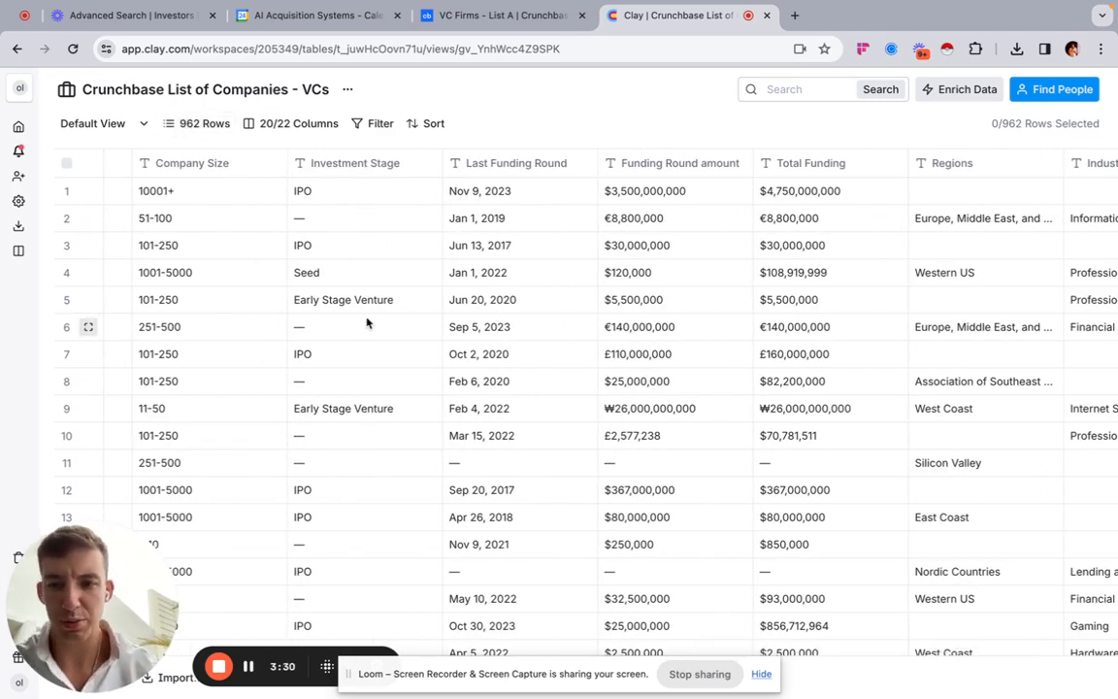
scroll(661, 330, "right", 5)
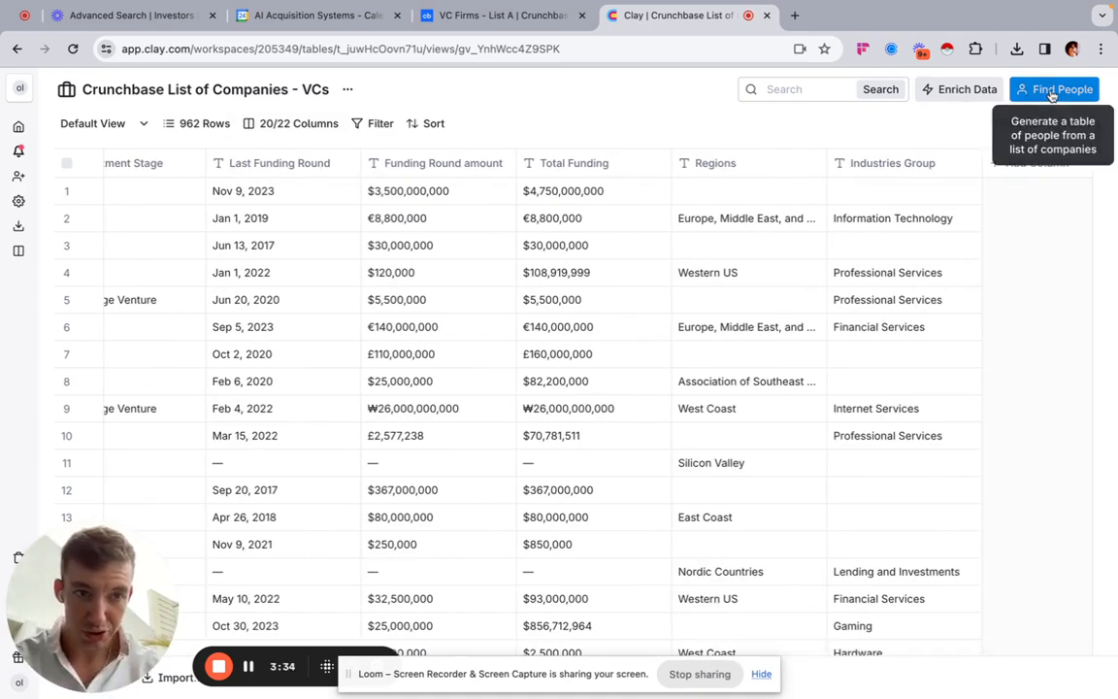
left_click(1051, 92)
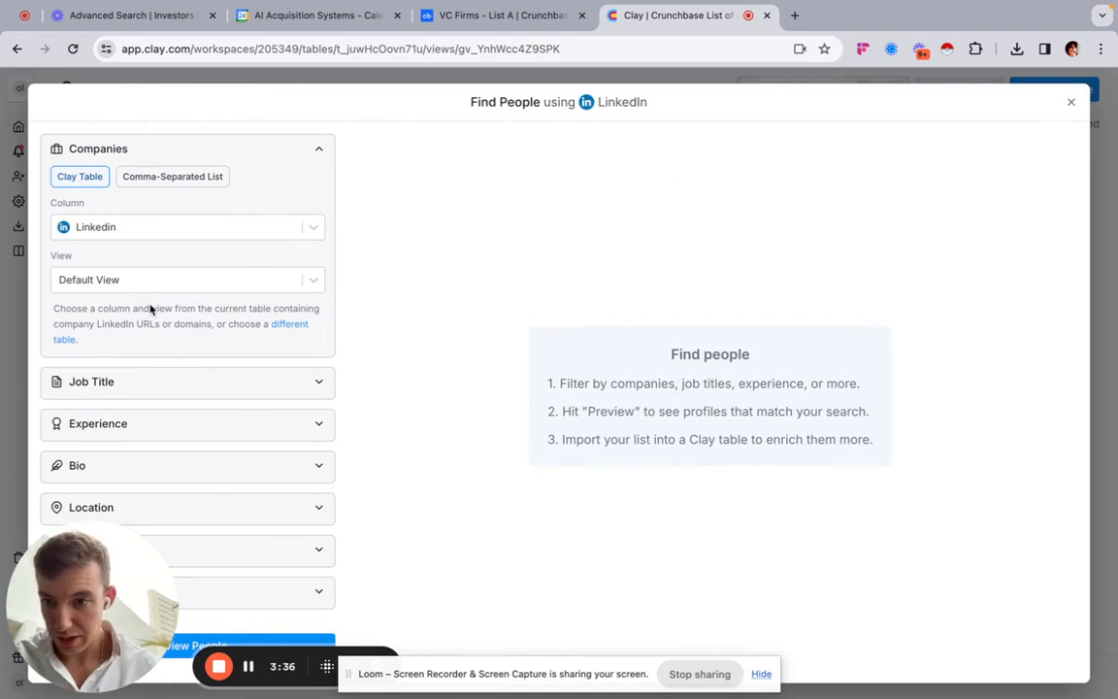
scroll(151, 309, "down", 1)
left_click(180, 367)
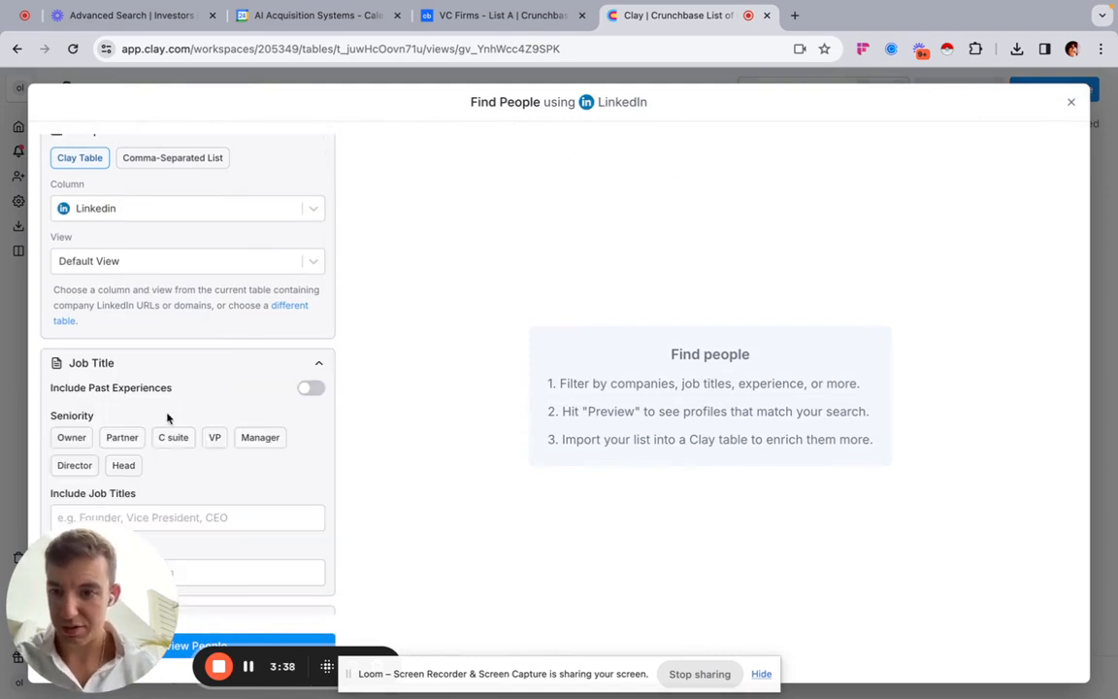
scroll(155, 369, "down", 2)
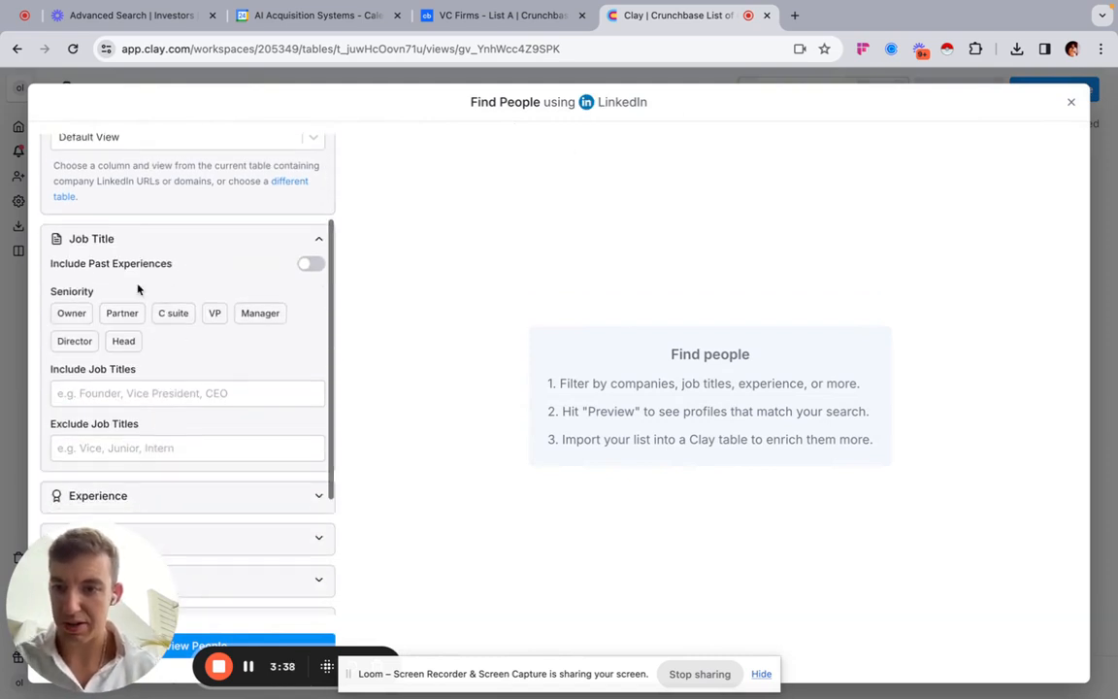
Open ChatGPT with the GPT-4 model in a new browser tab.
left_click(798, 19)
left_click(669, 84)
left_click(720, 216)
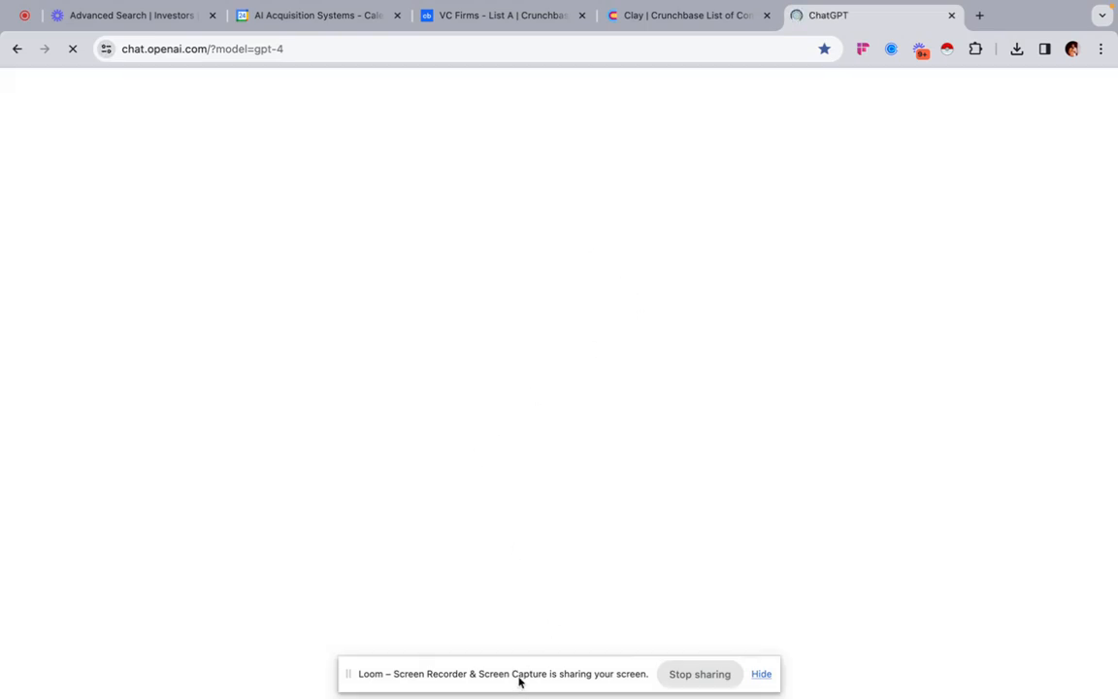
left_click(767, 678)
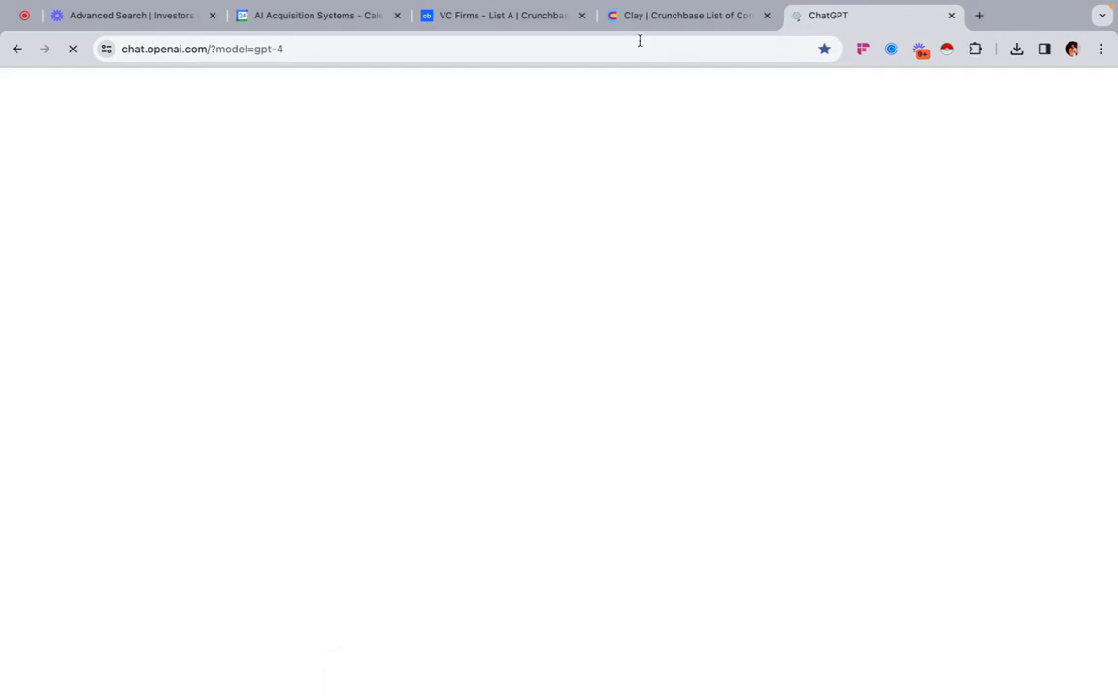
left_click(666, 17)
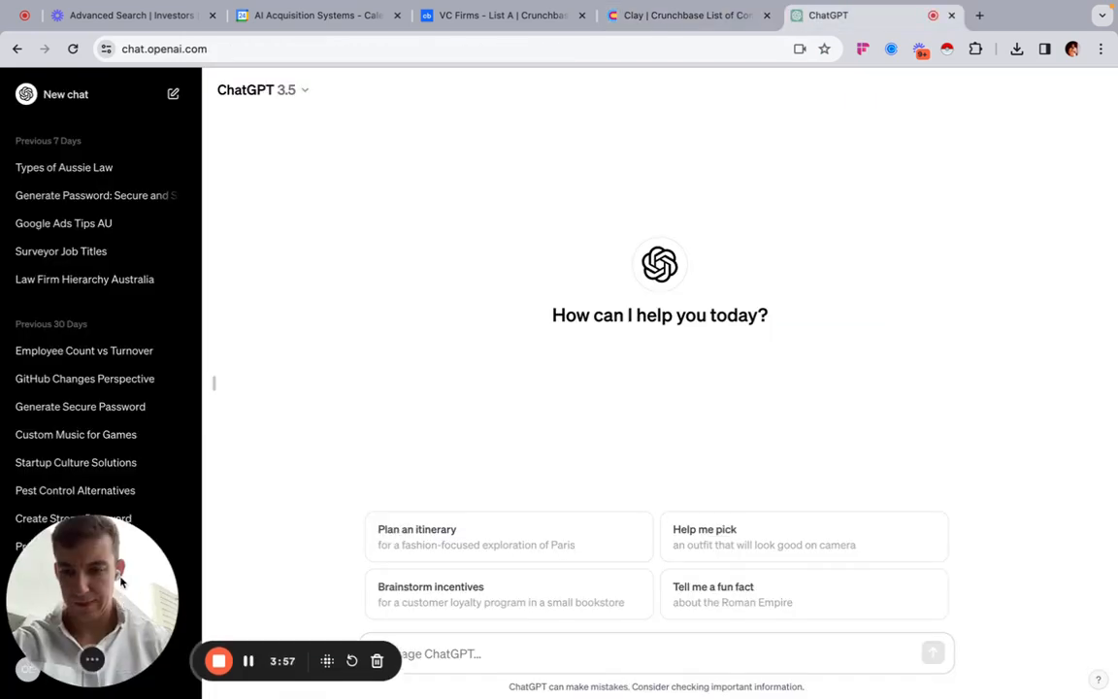
left_click_drag(93, 607, 105, 275)
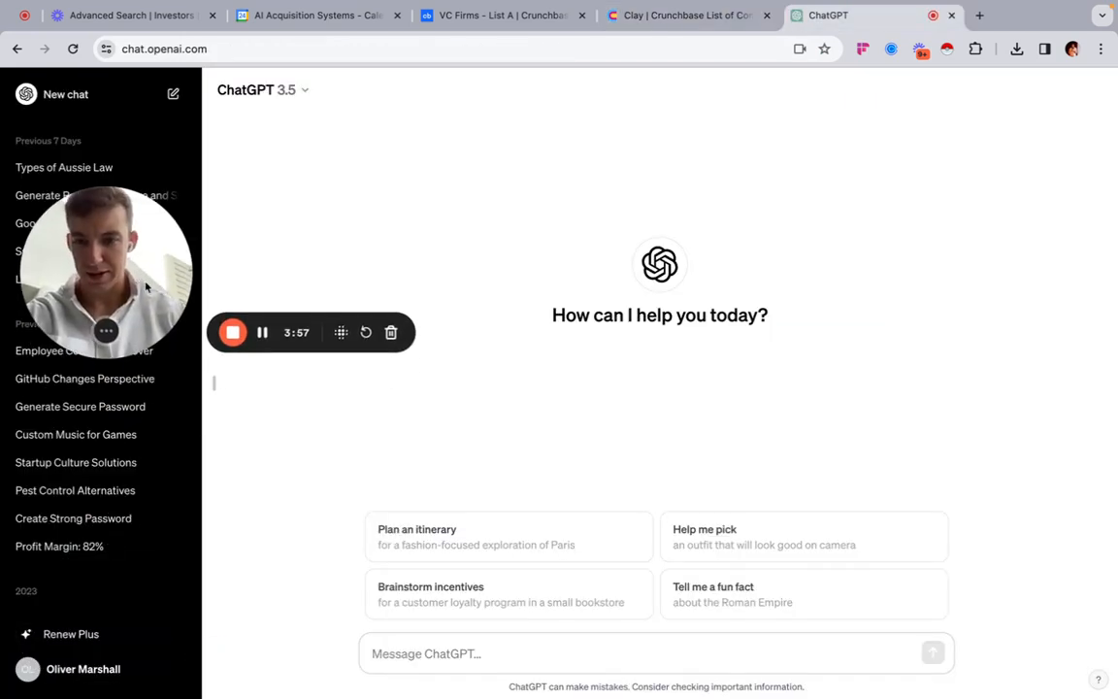
Write a ChatGPT prompt describing a SaaS tech startup looking for VC investment that has built a list of 1000 VC companies to contact.
left_click(433, 653)
type("Imagine you are a tech start")
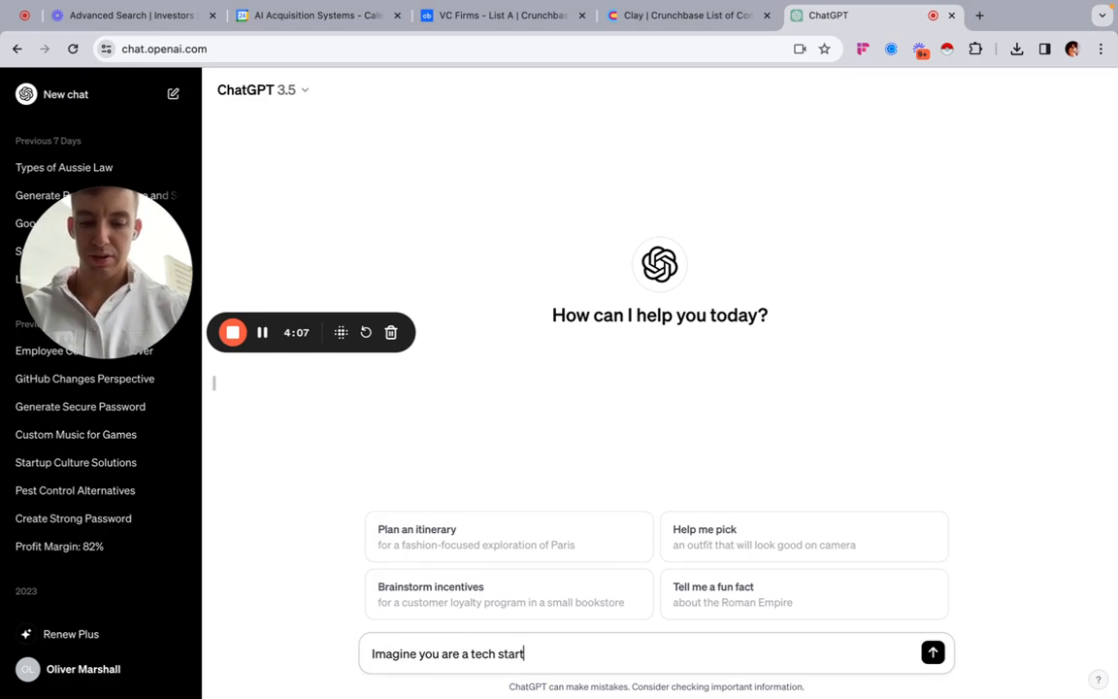
type("up, looking for VC inves")
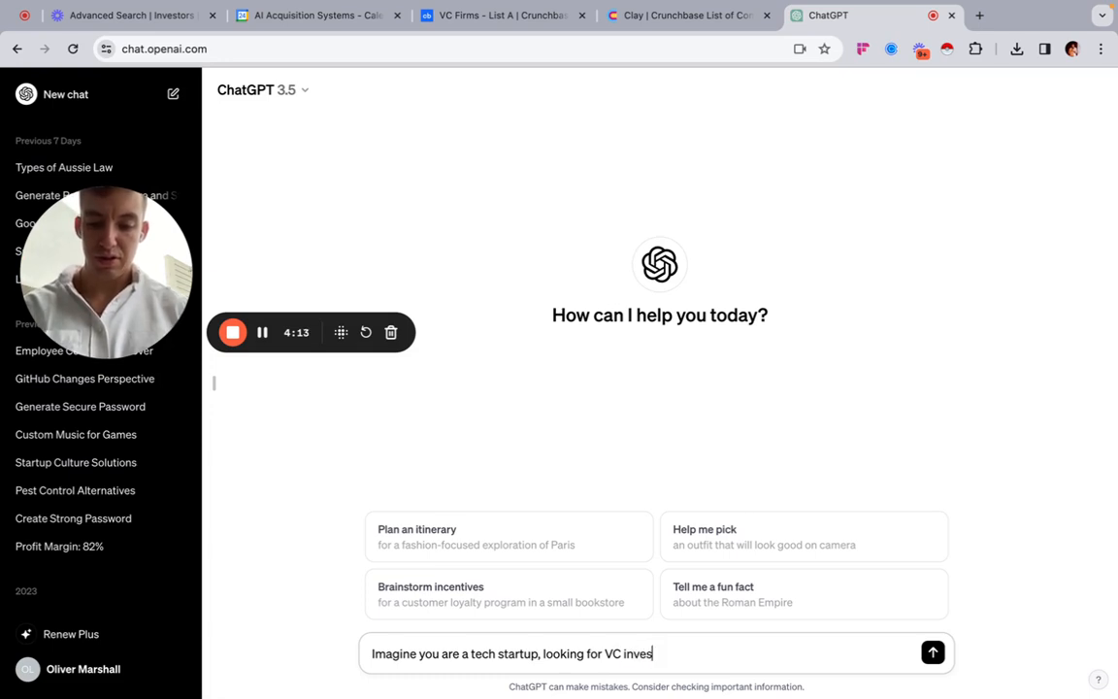
type("tment. You")
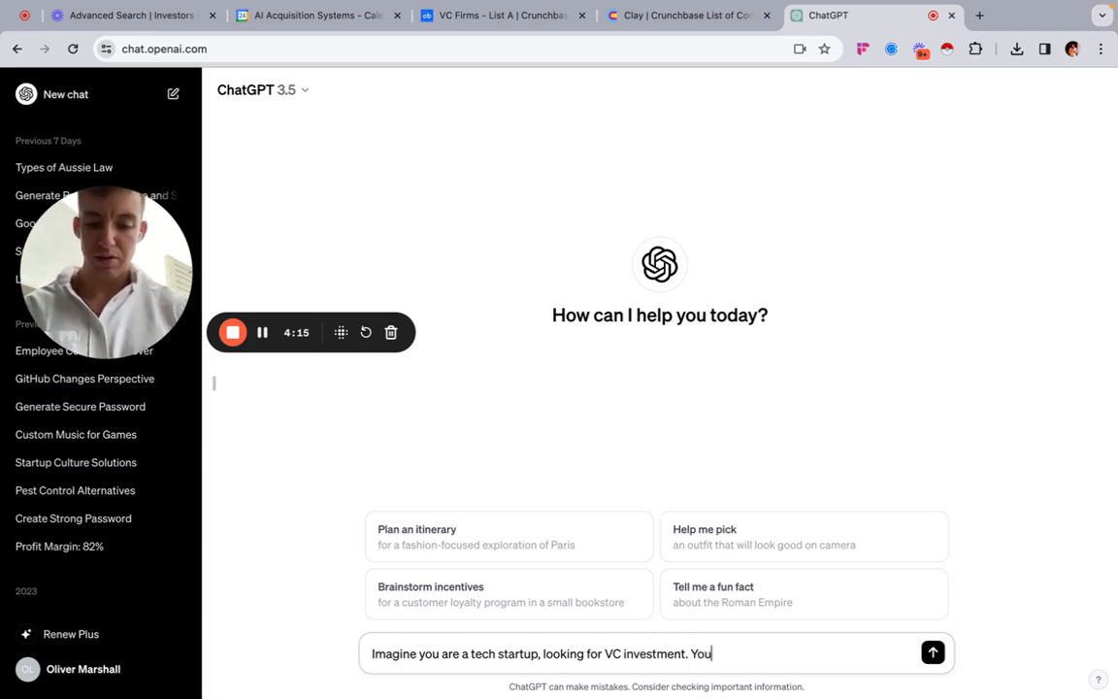
type(" have a SaaS company and you have built a")
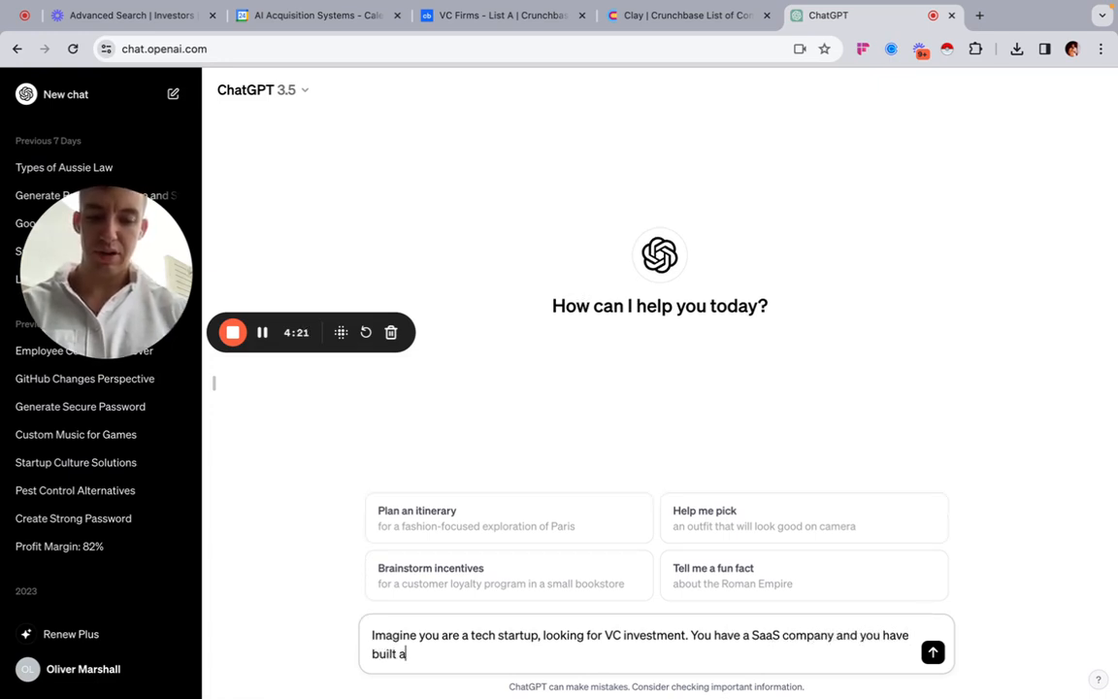
type(" list of 1000")
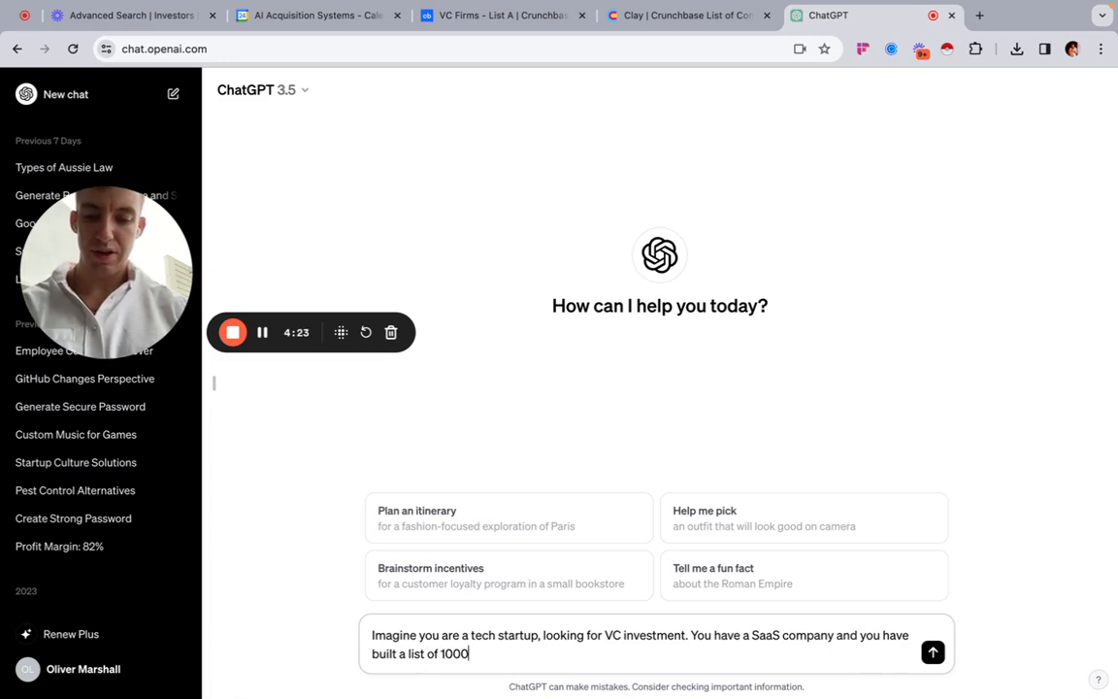
type(" comp")
key("BackSpace")
key("BackSpace")
key("BackSpace")
type("mpa")
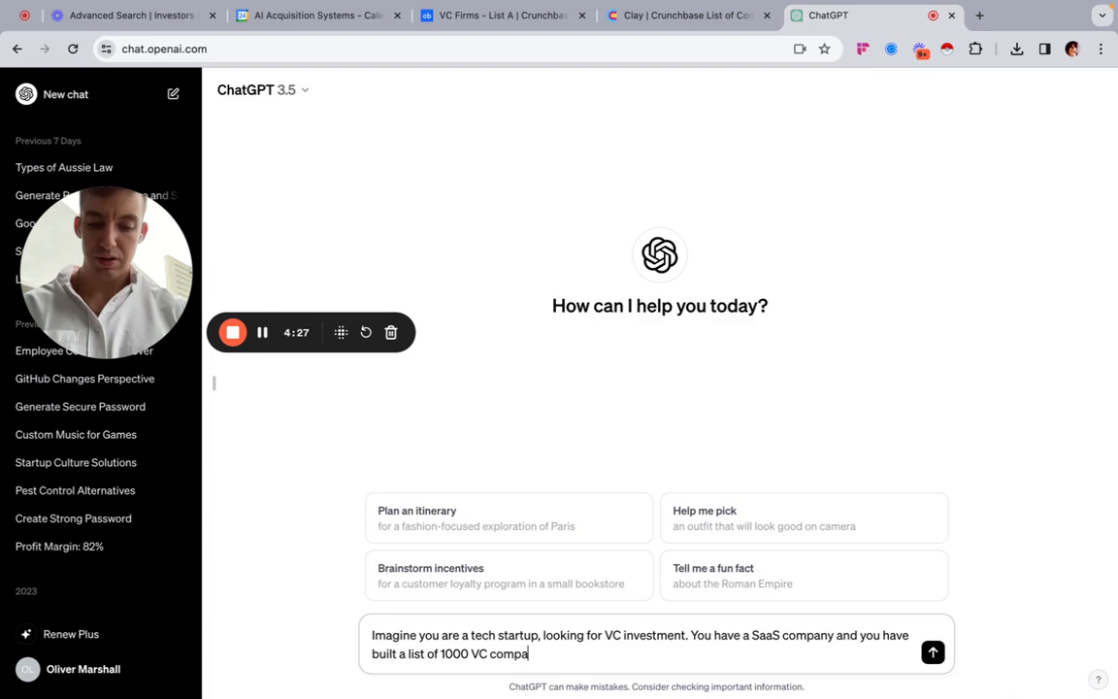
type("nies to reach ou")
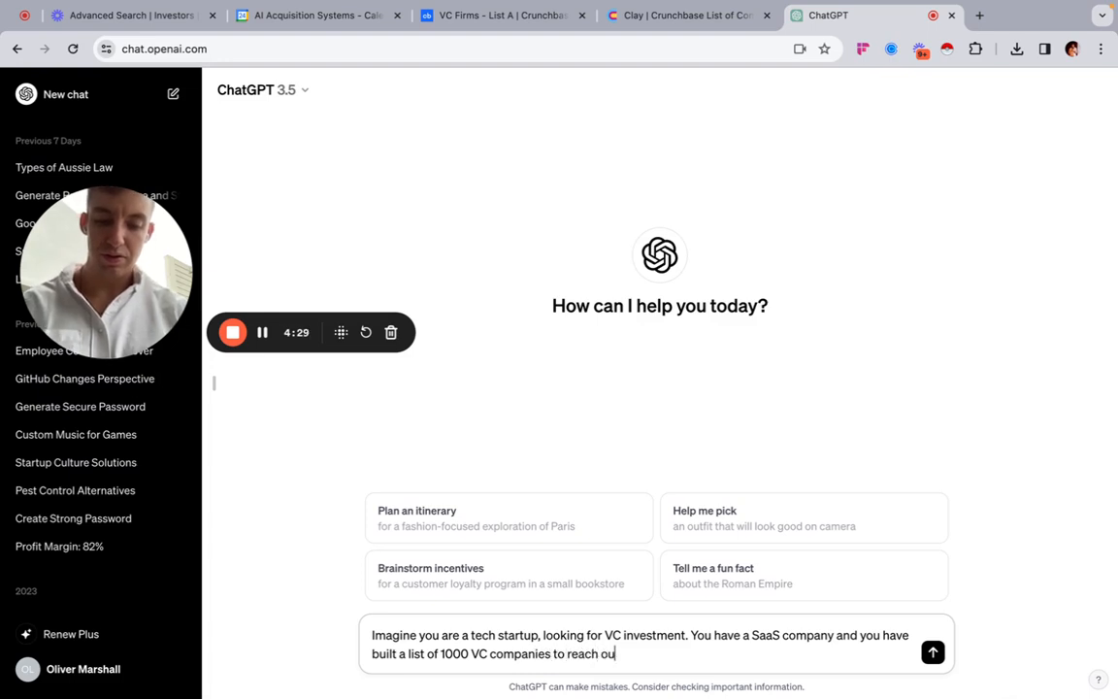
Complete the prompt by asking for the best job titles to reach out to for a meeting and ultimately investment, and submit it.
type("t to. Who are the best job t")
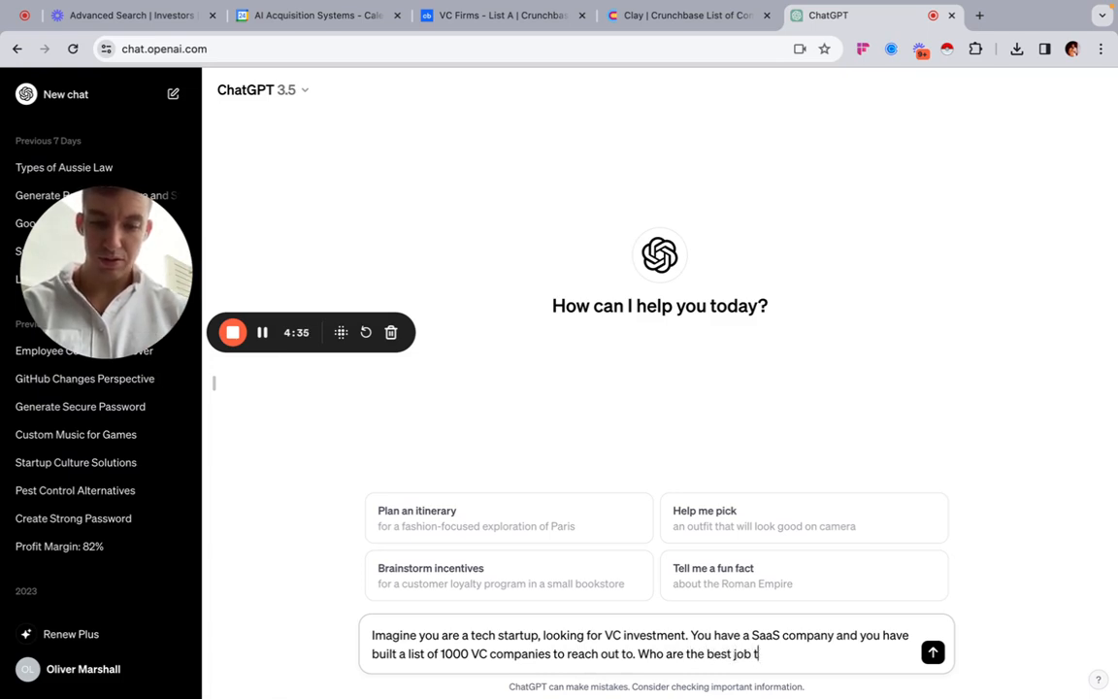
type("itles that we can reach out to to r")
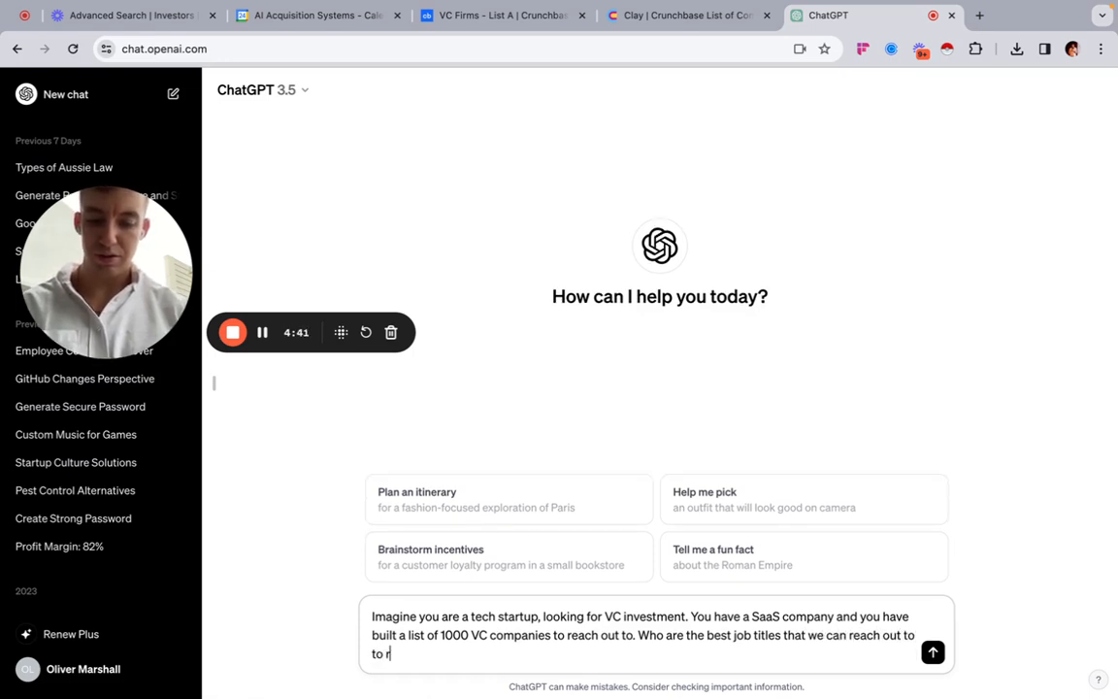
key("BackSpace")
type("secure a ")
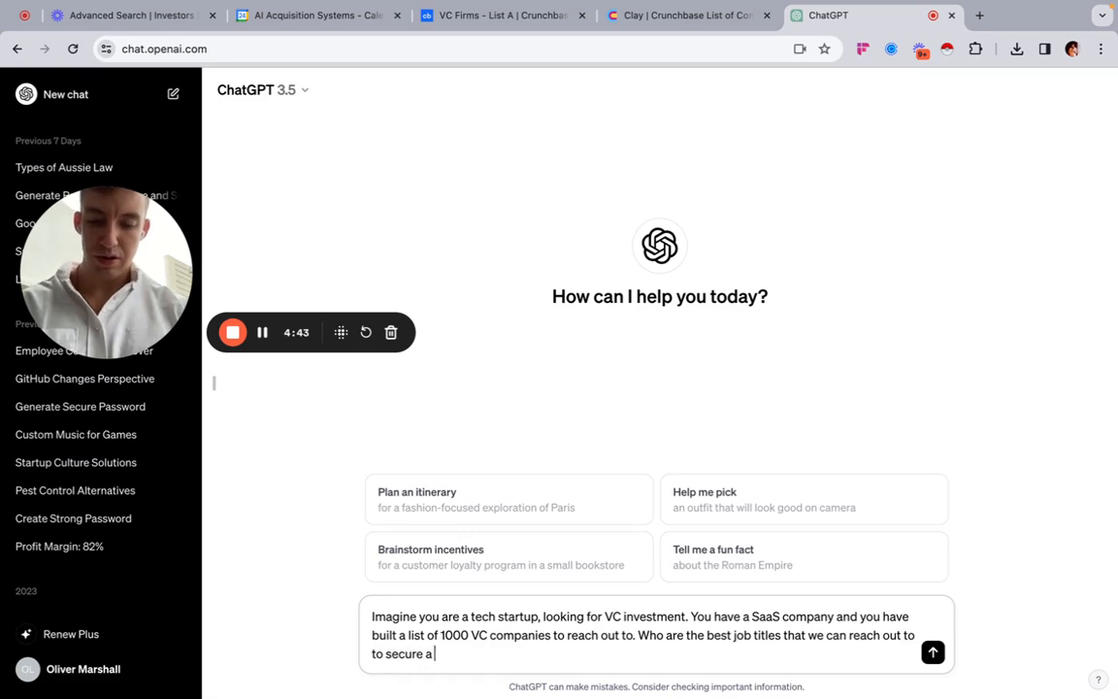
type("meeting and ulti")
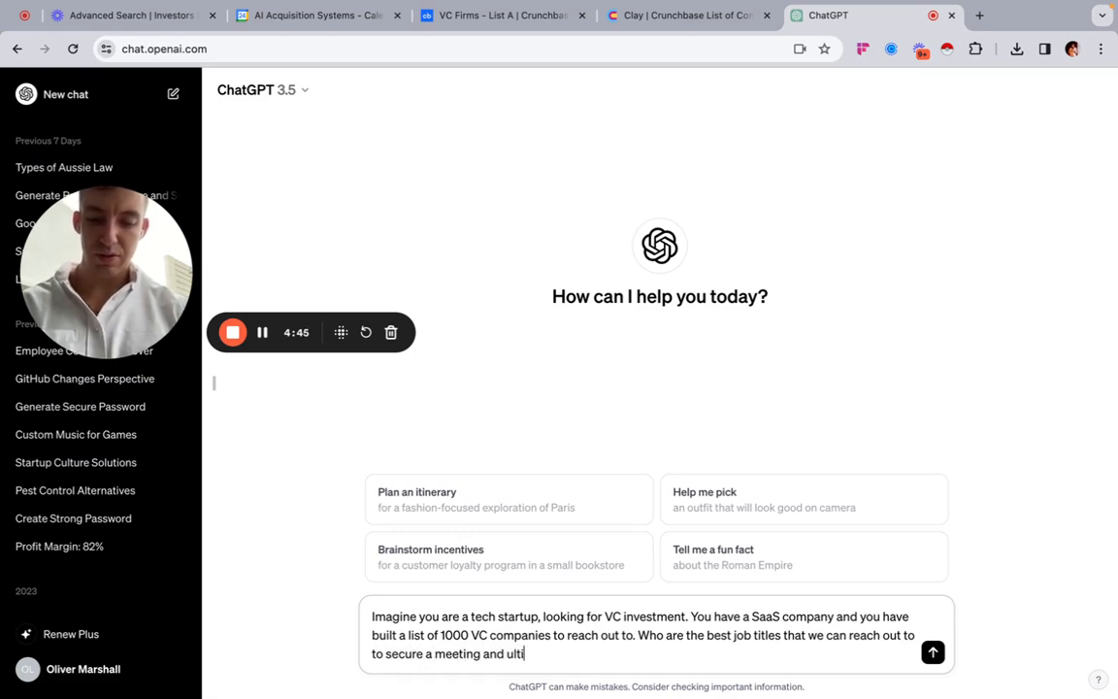
type("mately secure investment?")
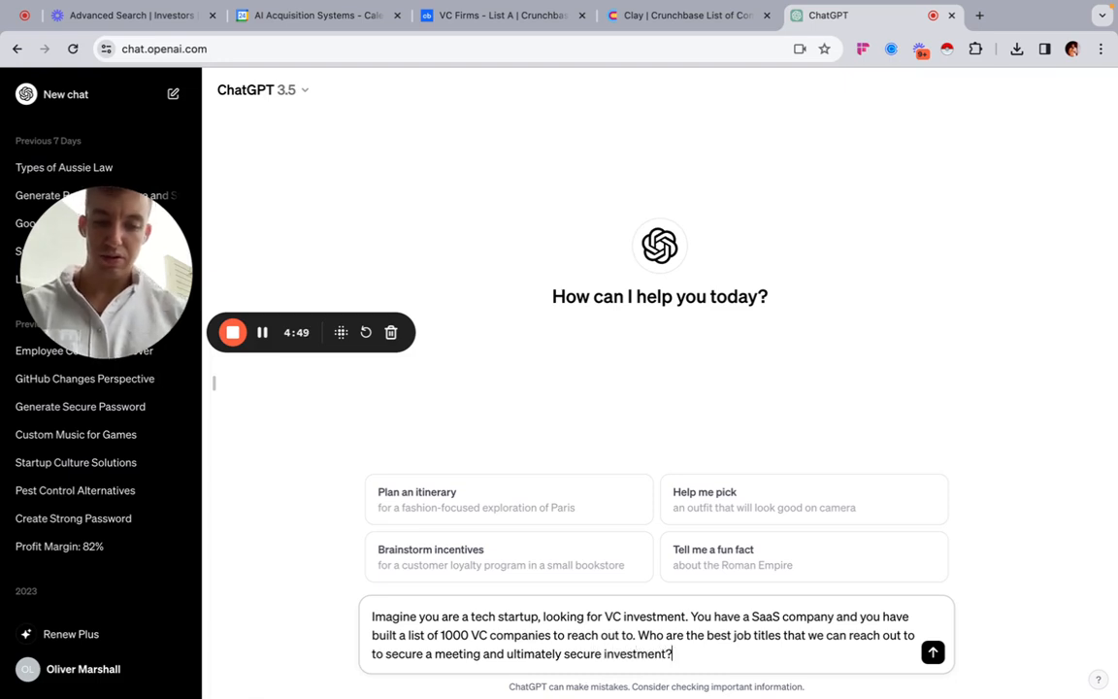
key("Return")
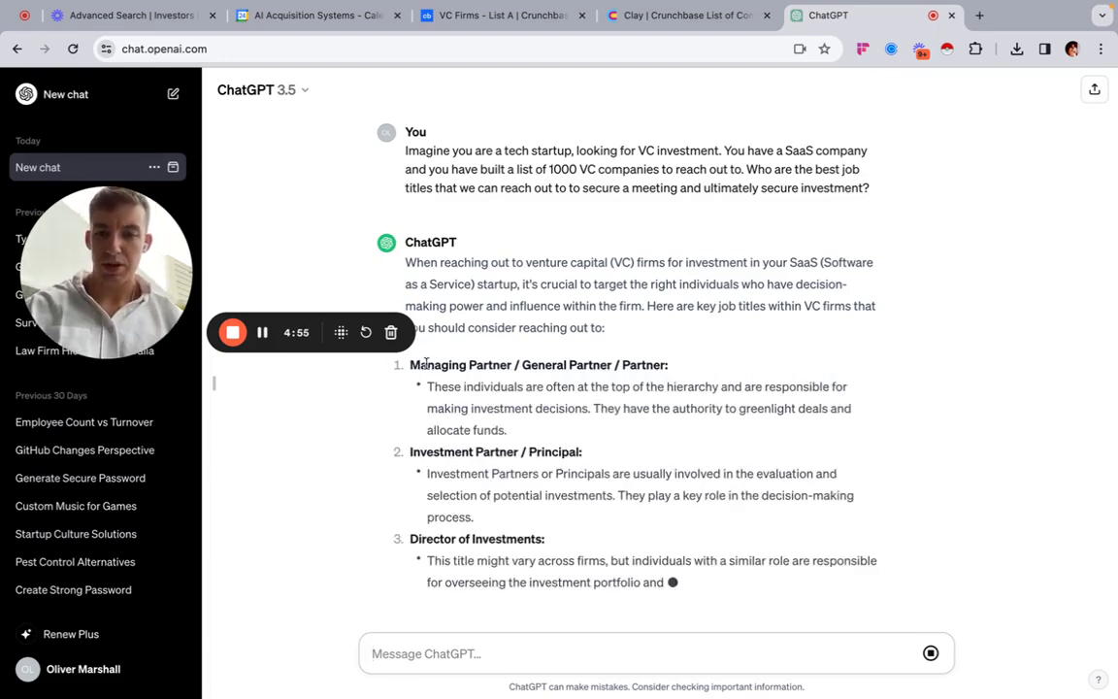
Copy "Managing Partner" from the ChatGPT answer and add it to the included job titles in Clay's people search.
left_click_drag(173, 255, 172, 158)
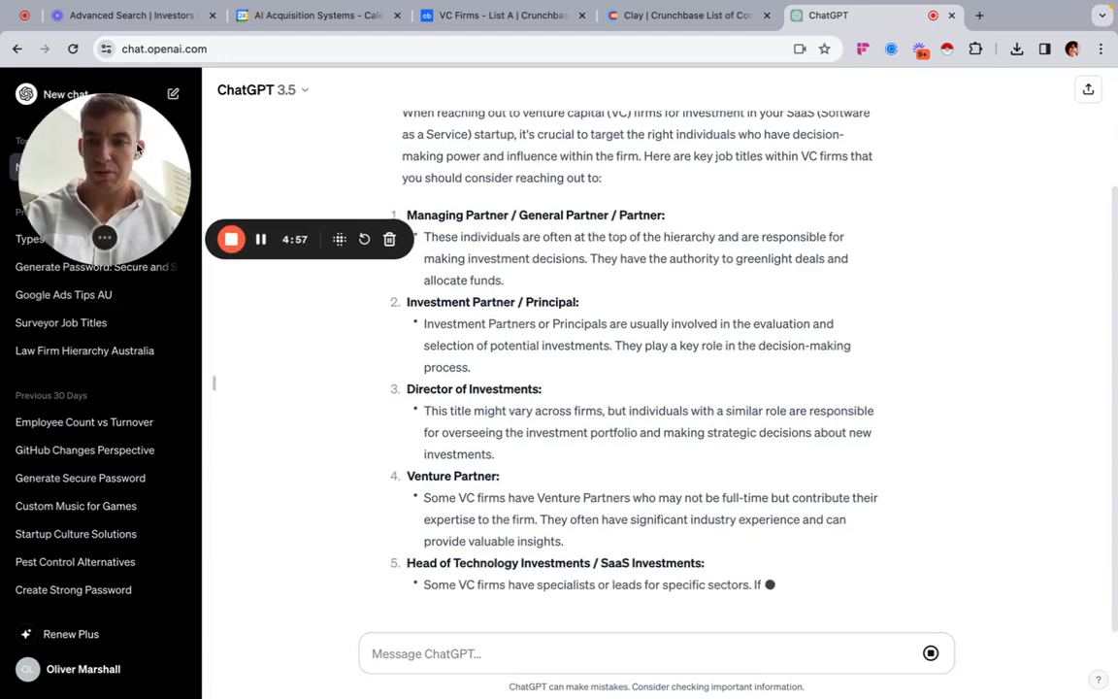
scroll(417, 175, "up", 3)
left_click_drag(408, 215, 507, 215)
key("ctrl+c")
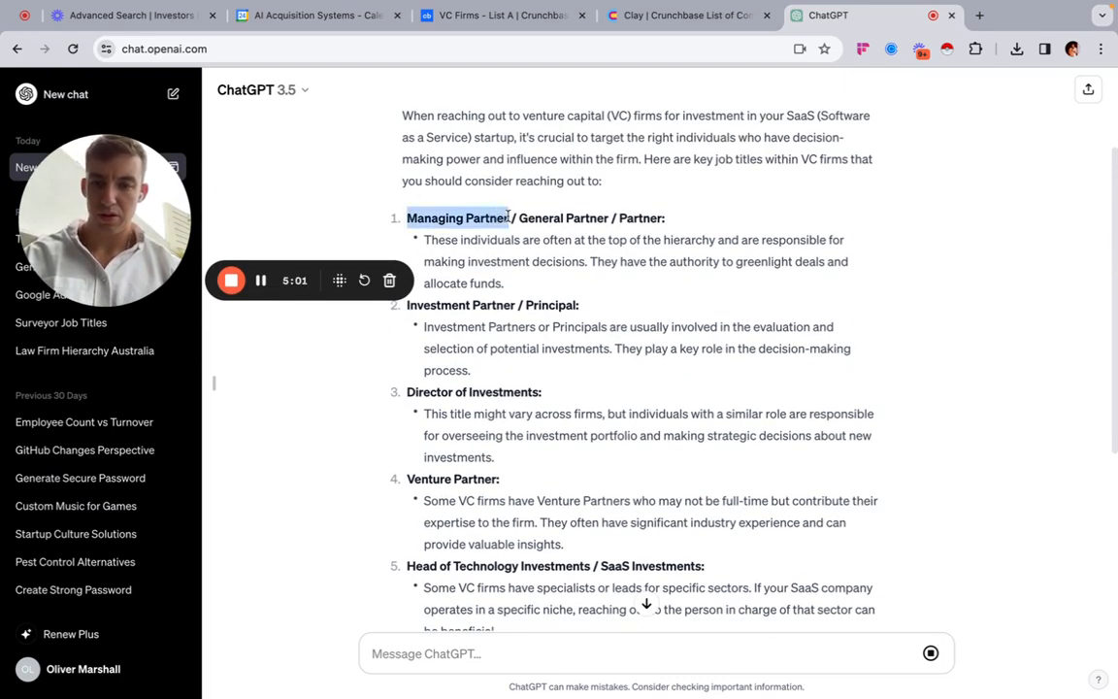
left_click(679, 16)
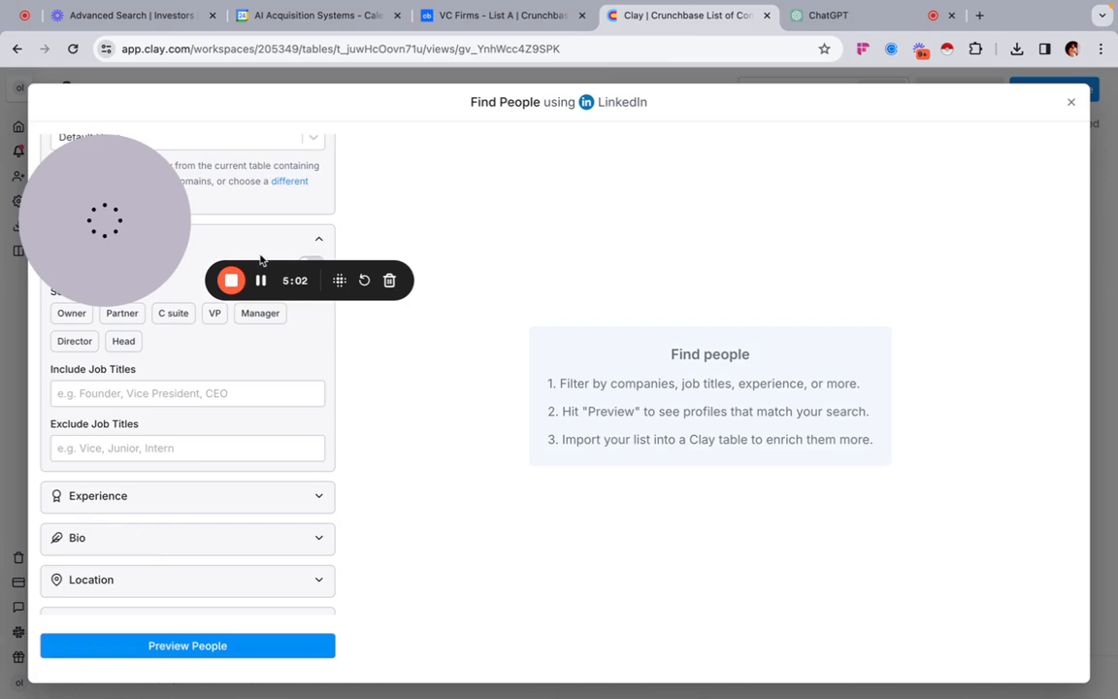
left_click(109, 392)
key("ctrl+v")
key("Return")
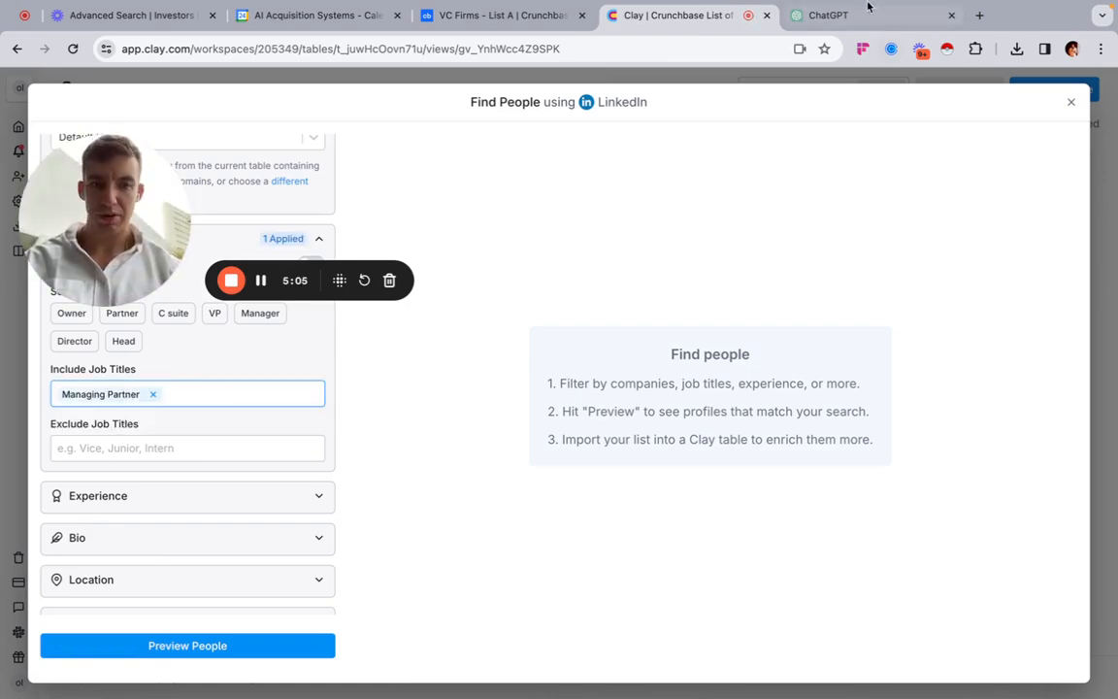
Copy "General Partner" from the ChatGPT answer and add it to Clay's included job titles.
left_click(825, 16)
left_click_drag(520, 218, 609, 217)
key("ctrl+c")
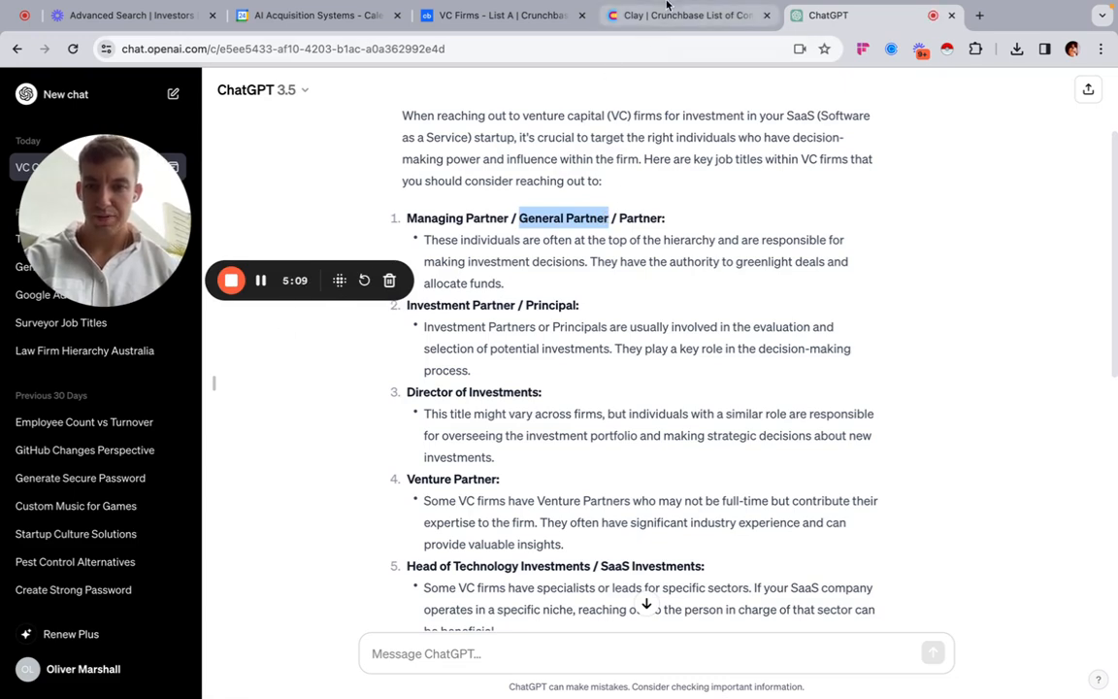
left_click(675, 16)
key("ctrl+v")
left_click(215, 419)
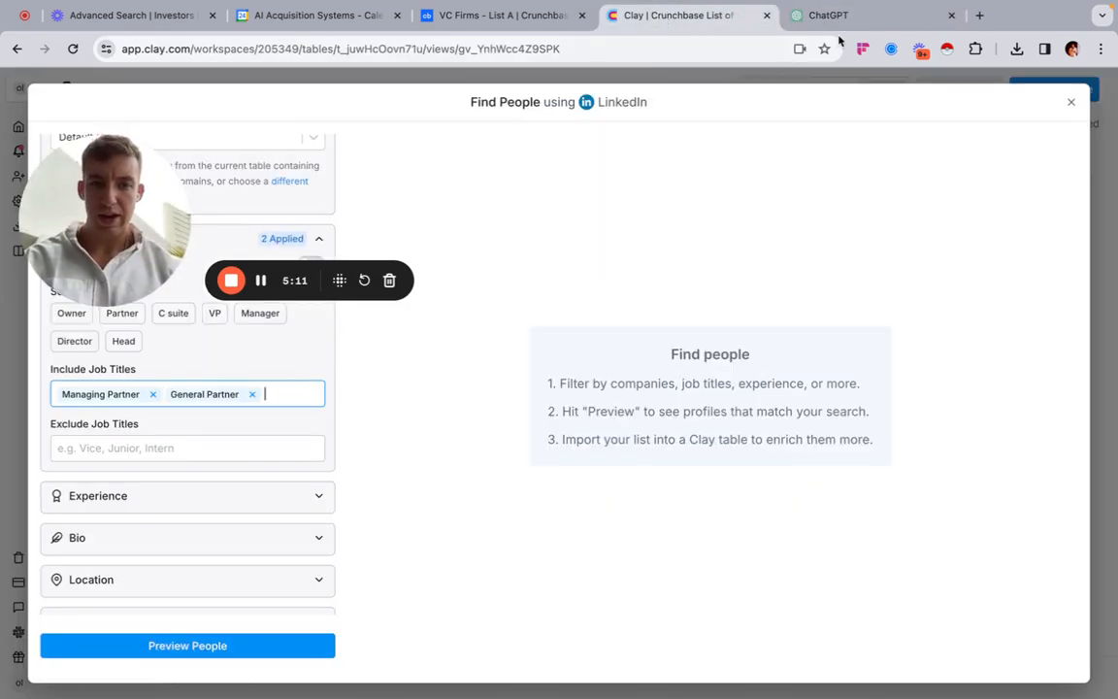
Copy "Partner" from the first item of the ChatGPT answer and add it to Clay's included job titles.
left_click(825, 16)
left_click_drag(620, 218, 665, 217)
key("ctrl+c")
left_click(679, 16)
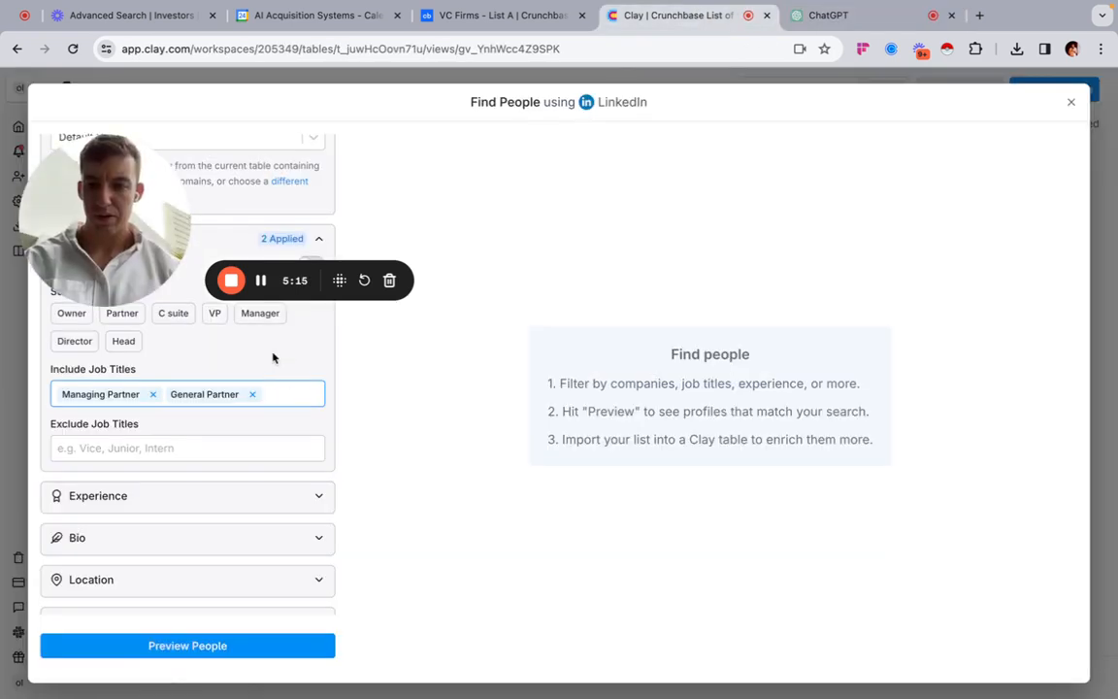
key("ctrl+v")
key("BackSpace")
key("Return")
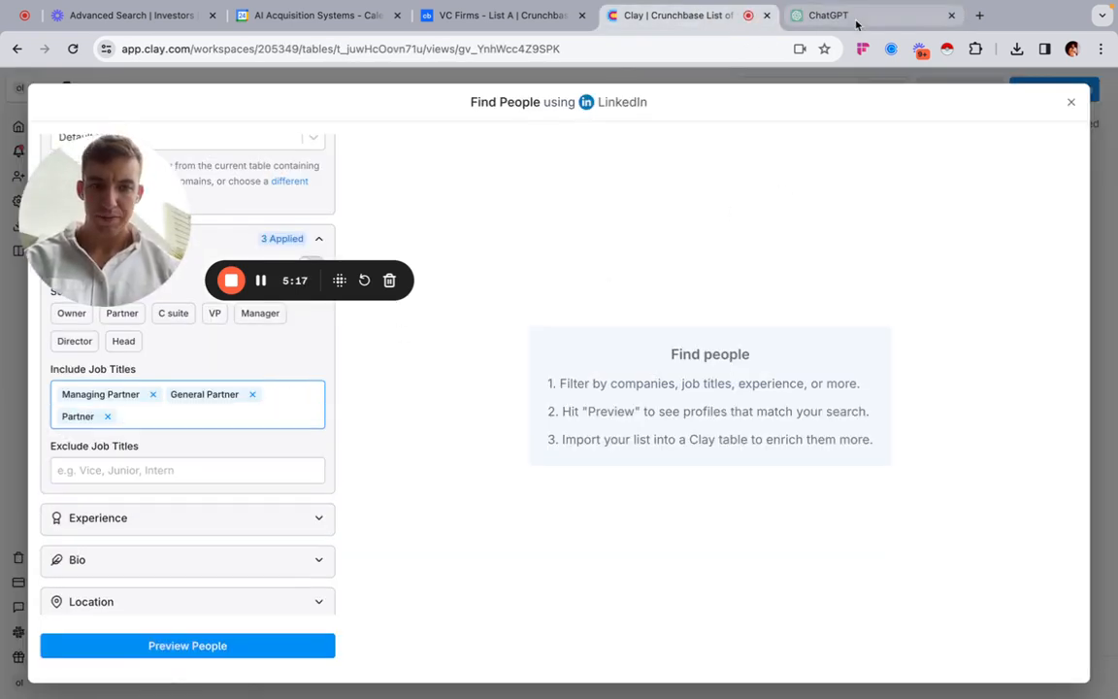
scroll(81, 333, "up", 1)
scroll(80, 333, "up", 1)
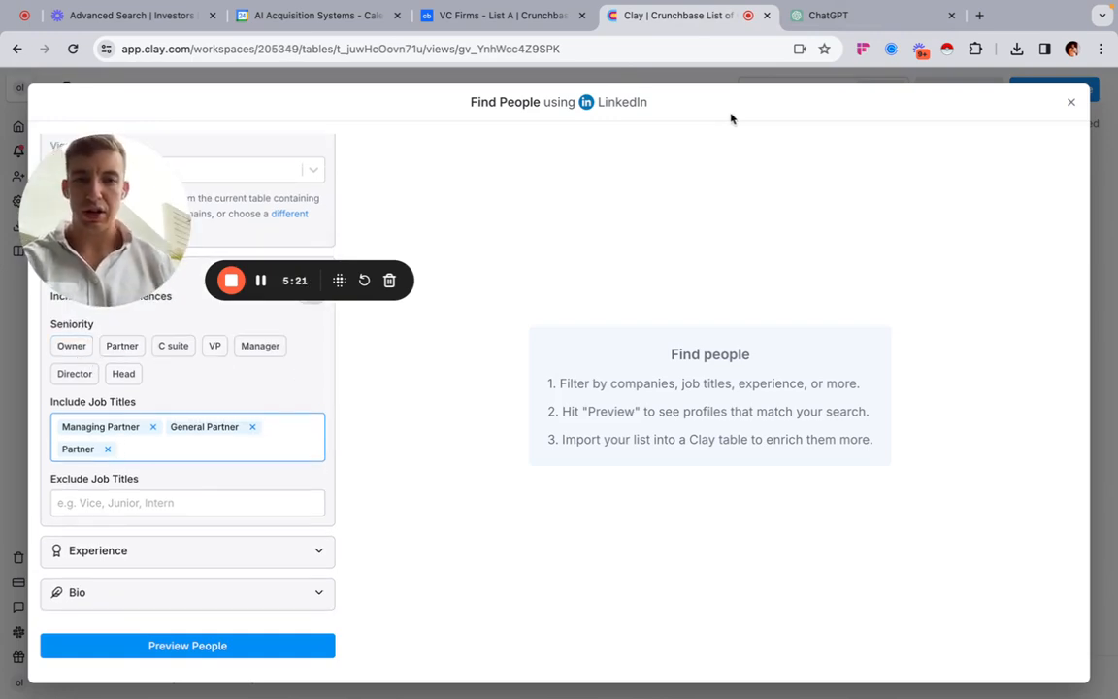
Add "Investment Partner" and "Principal" from the second item of the ChatGPT answer to Clay's included job titles.
left_click(826, 14)
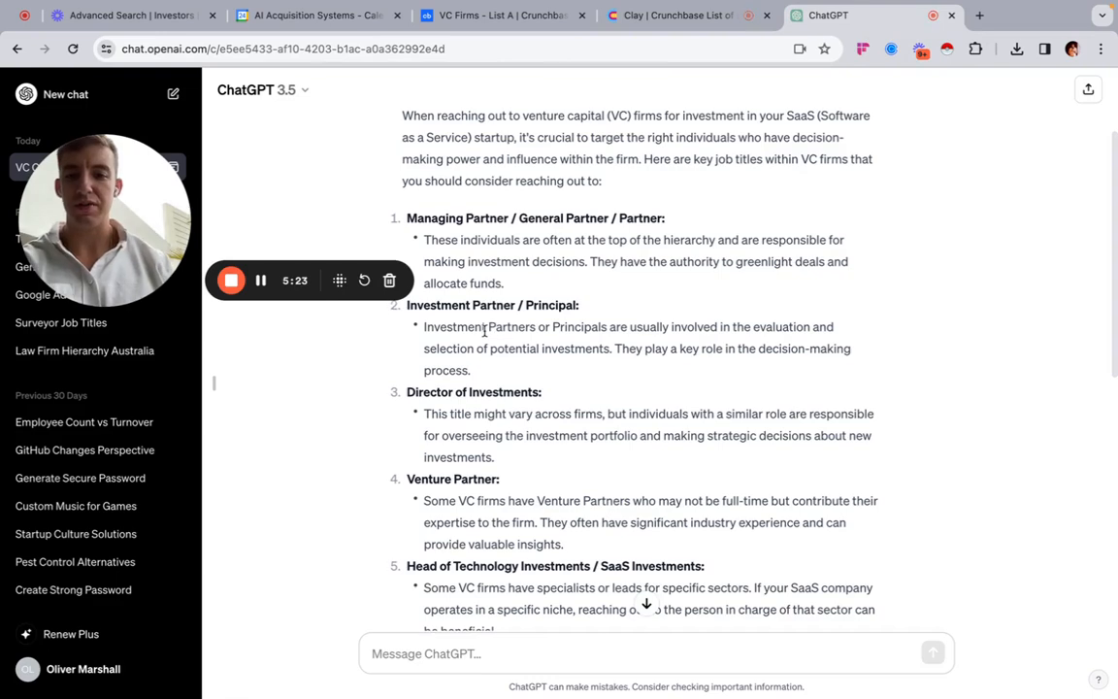
scroll(427, 341, "up", 1)
left_click_drag(407, 328, 519, 330)
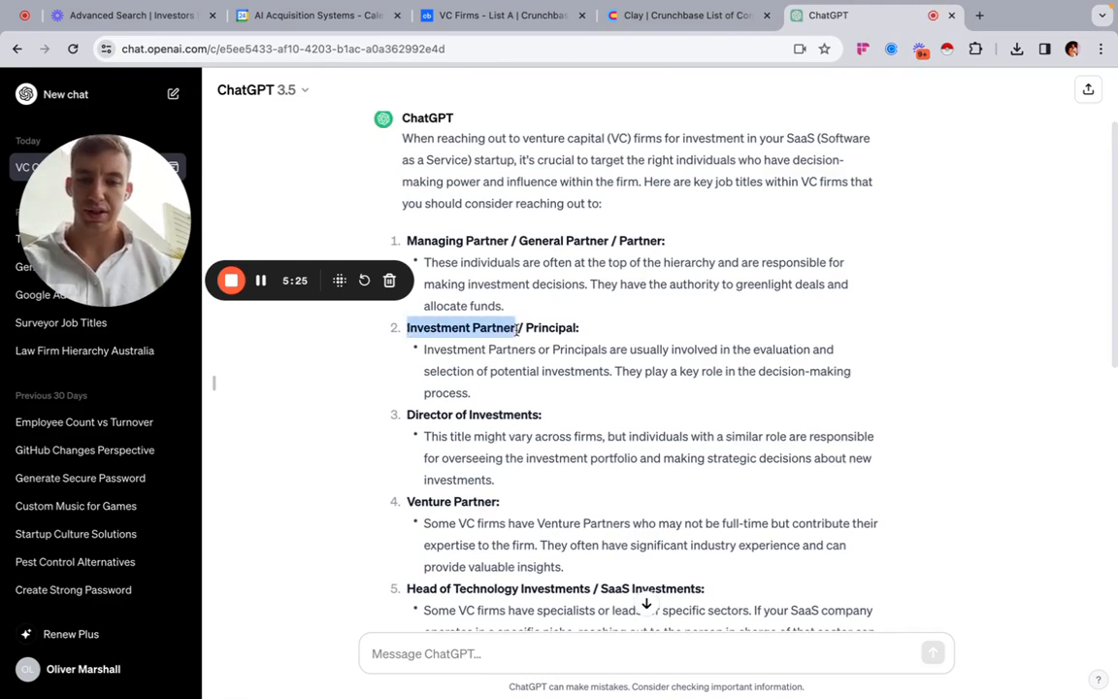
key("ctrl+c")
left_click(680, 14)
key("ctrl+v")
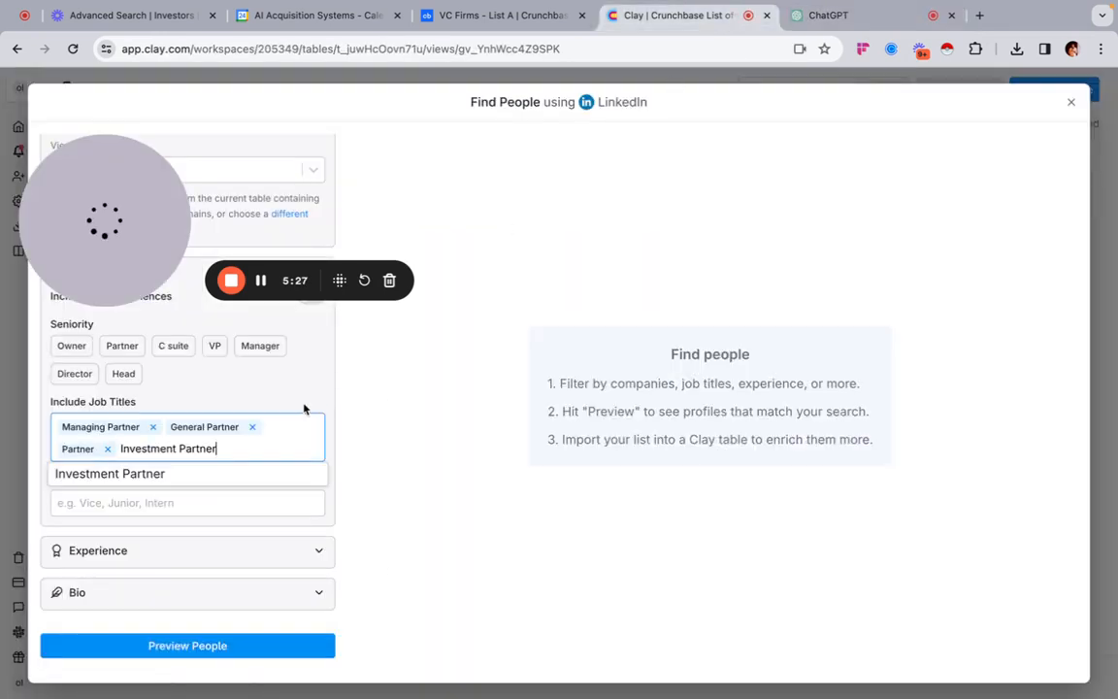
key("Return")
type("Principal")
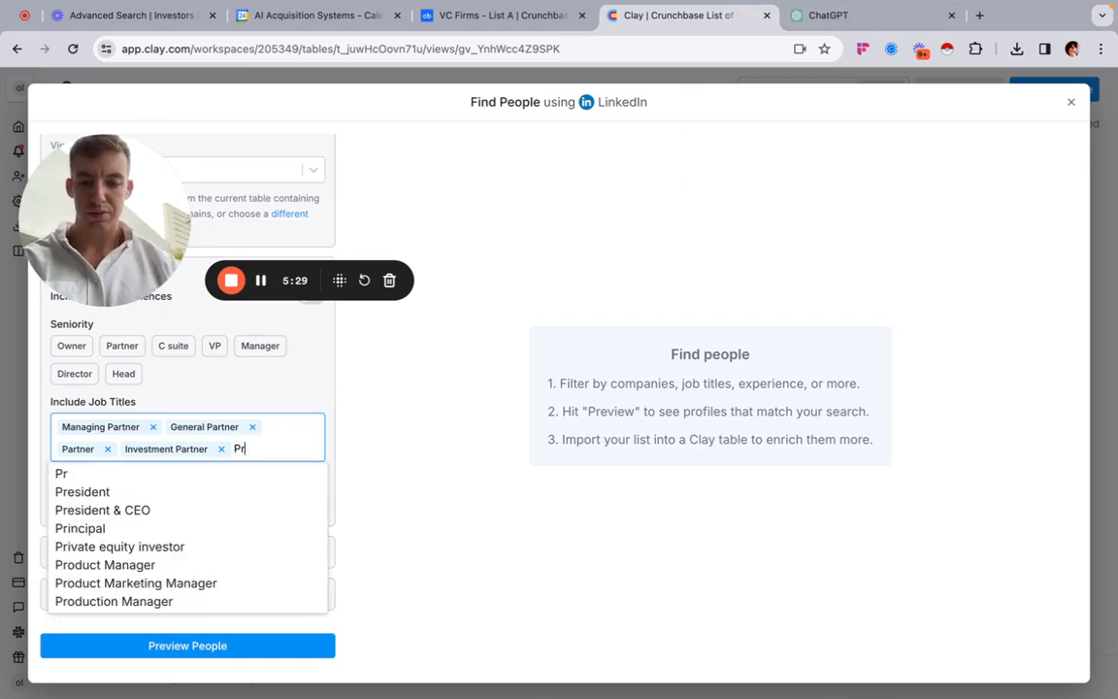
key("Return")
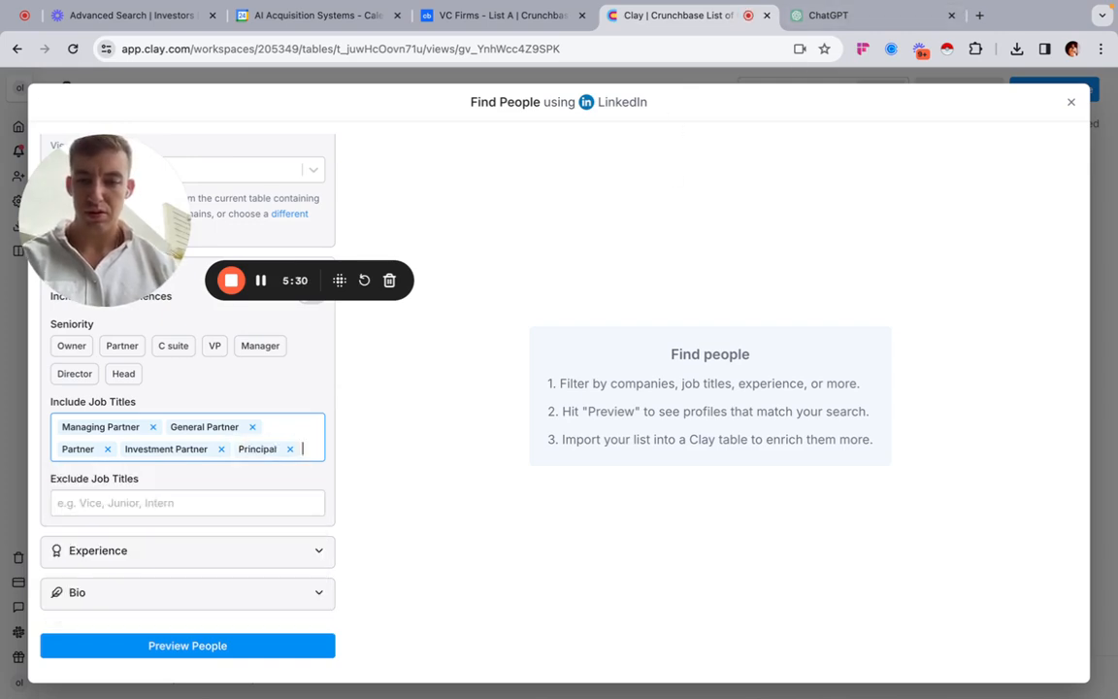
Add "Director of Investment" from the third item of the ChatGPT answer to Clay's included job titles.
left_click(835, 14)
left_click_drag(408, 415, 535, 414)
key("super+c")
key("ctrl+shift+Tab")
key("super+v")
key("Return")
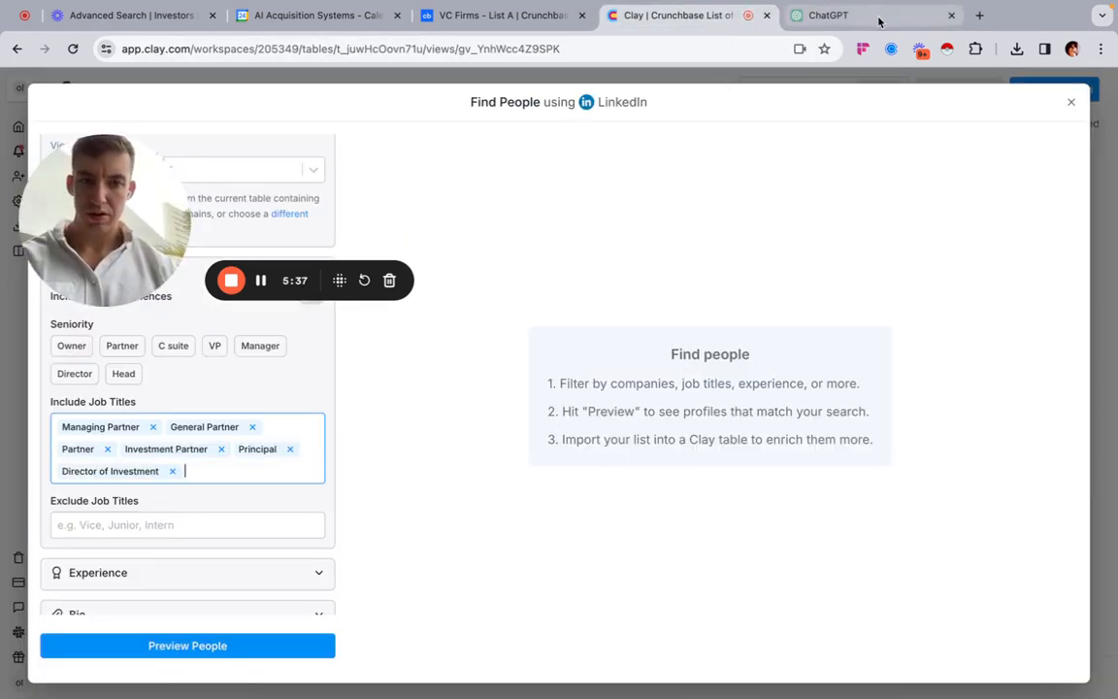
Copy "Venture Partner" from the ChatGPT answer and add it to Clay's included job titles.
left_click(830, 14)
scroll(438, 394, "down", 2)
left_click_drag(408, 358, 498, 359)
key("super+c")
key("ctrl+shift+Tab")
key("super+v")
key("Return")
Add "Head of Technology Investment" and "SaaS Investment" from the fifth item of the ChatGPT answer to Clay's included job titles.
left_click(833, 16)
left_click_drag(407, 444, 584, 444)
key("super+c")
key("ctrl+shift+Tab")
key("super+v")
key("Return")
type("SaaS Investment")
key("Return")
Copy "Head of Growth" from the ChatGPT answer and add it to Clay's included job titles.
key("ctrl+Tab")
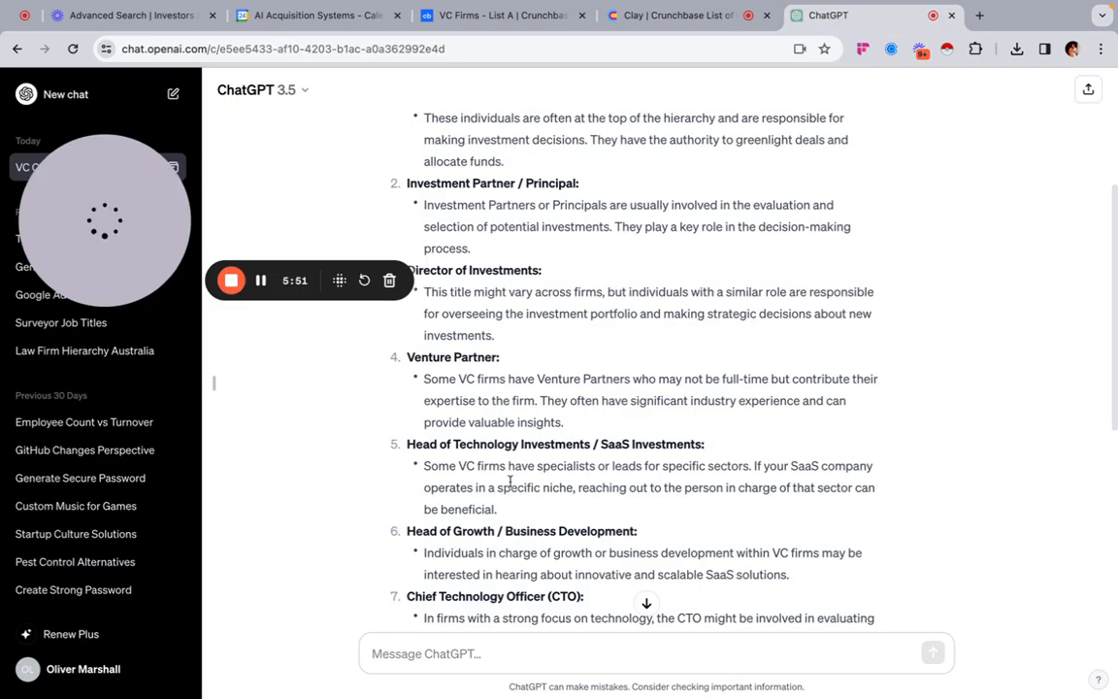
scroll(510, 481, "down", 2)
left_click_drag(406, 427, 495, 427)
key("ctrl+c")
key("ctrl+shift+Tab")
key("ctrl+v")
key("Return")
Add "Business Development" as another included job title in the people search.
type("Business D")
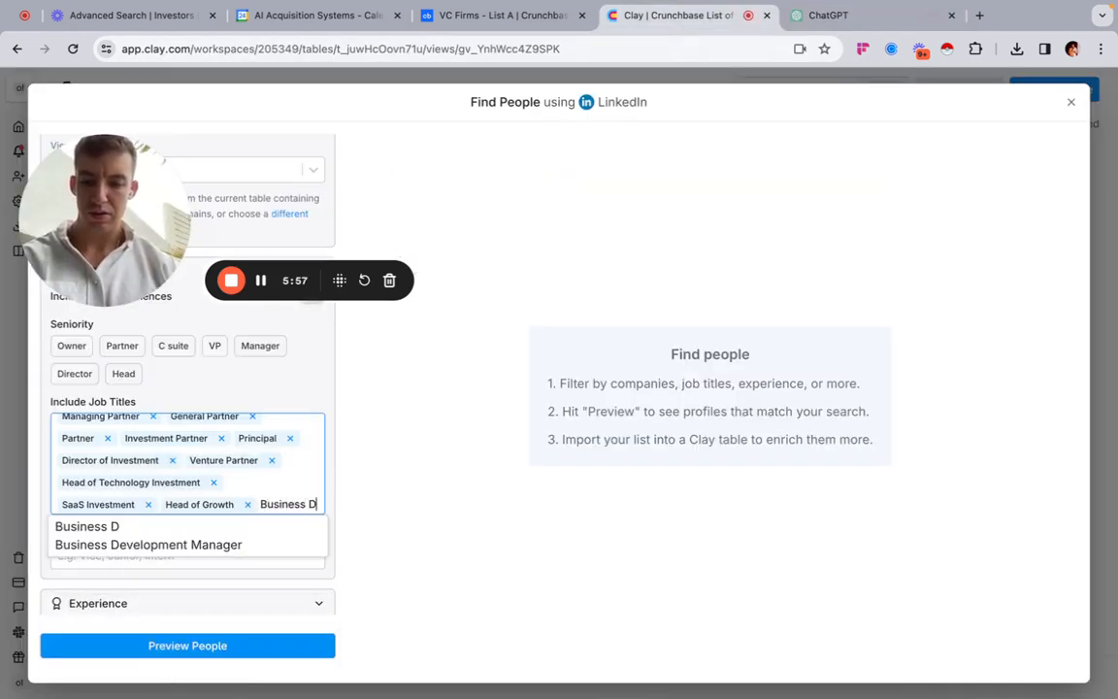
type("ve")
key("BackSpace")
key("BackSpace")
type("dev")
key("BackSpace")
key("BackSpace")
key("BackSpace")
type("eveloo")
key("BackSpace")
key("BackSpace")
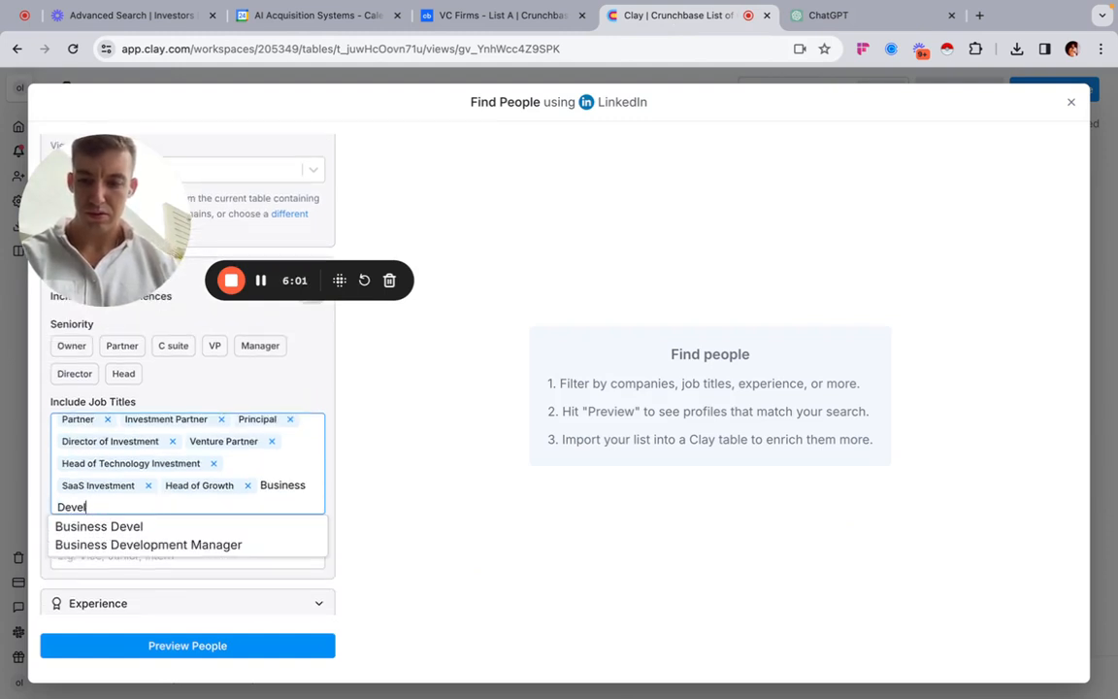
type("opment")
key("Return")
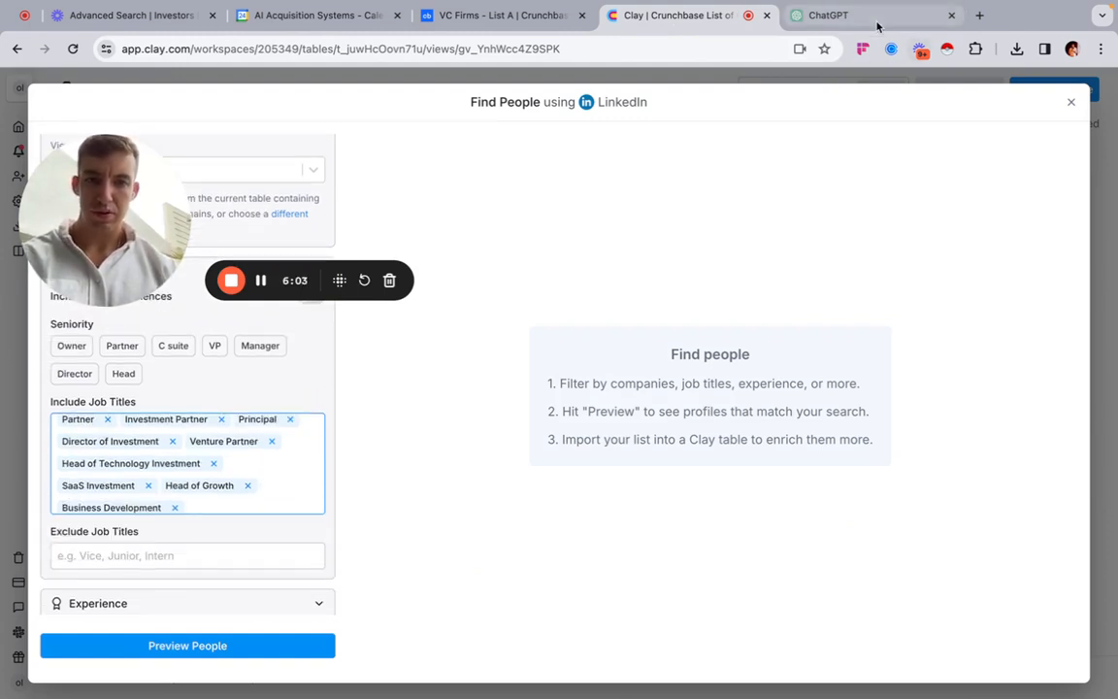
Check the next role in the ChatGPT answer and add "CTO" to Clay's included job titles.
left_click(829, 14)
scroll(582, 379, "down", 3)
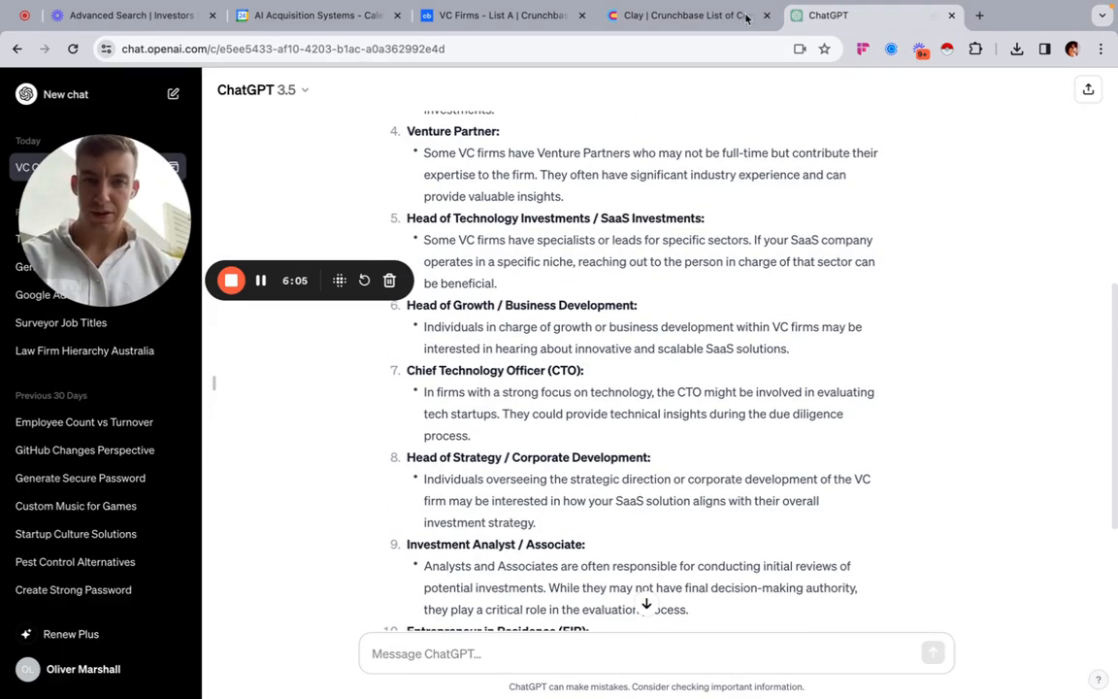
left_click(709, 17)
type("CTA")
key("BackSpace")
type("O")
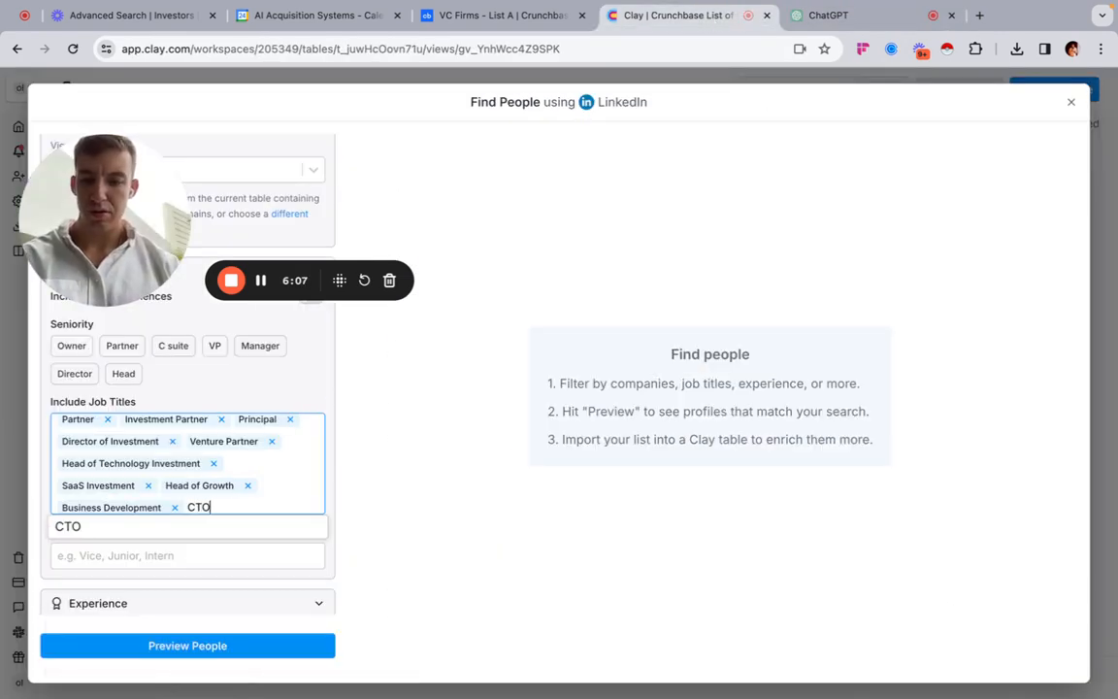
key("Return")
Copy "Investment Analyst" from the ninth item of the ChatGPT answer and add it to Clay's included job titles.
left_click(828, 14)
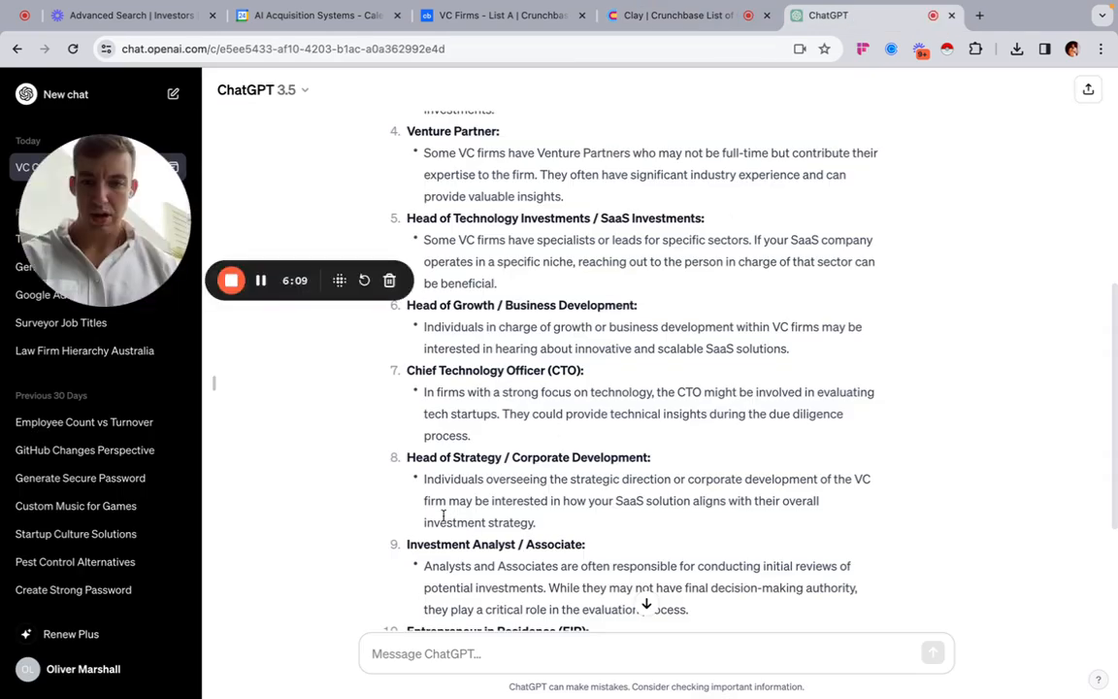
scroll(440, 511, "down", 5)
scroll(440, 469, "up", 3)
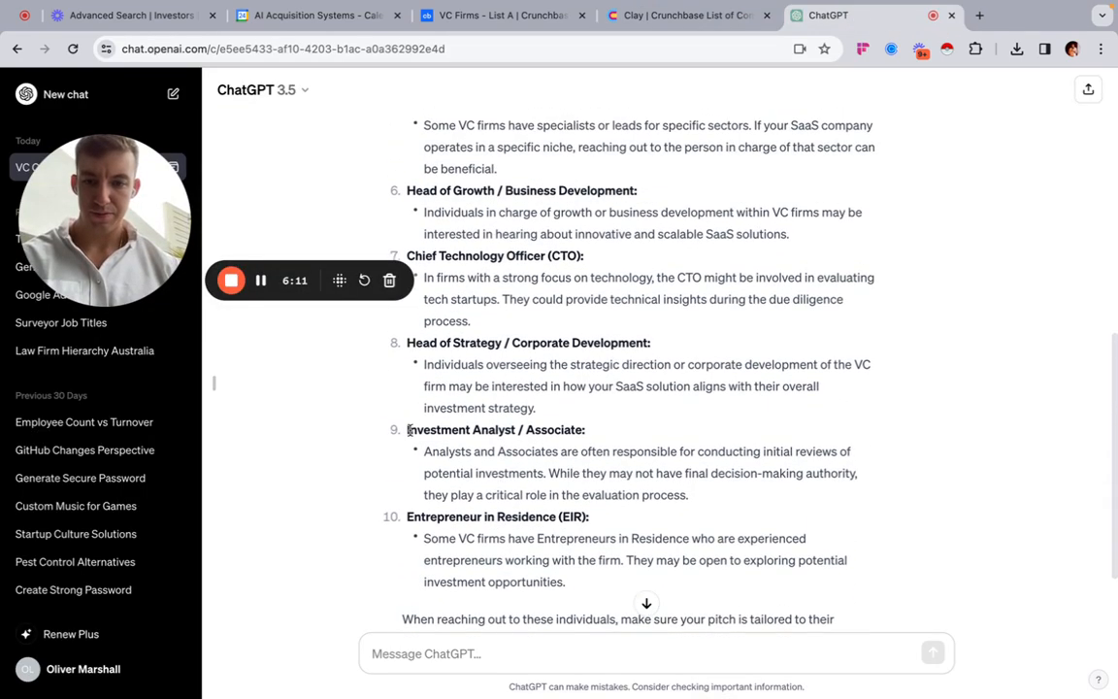
left_click_drag(407, 429, 514, 431)
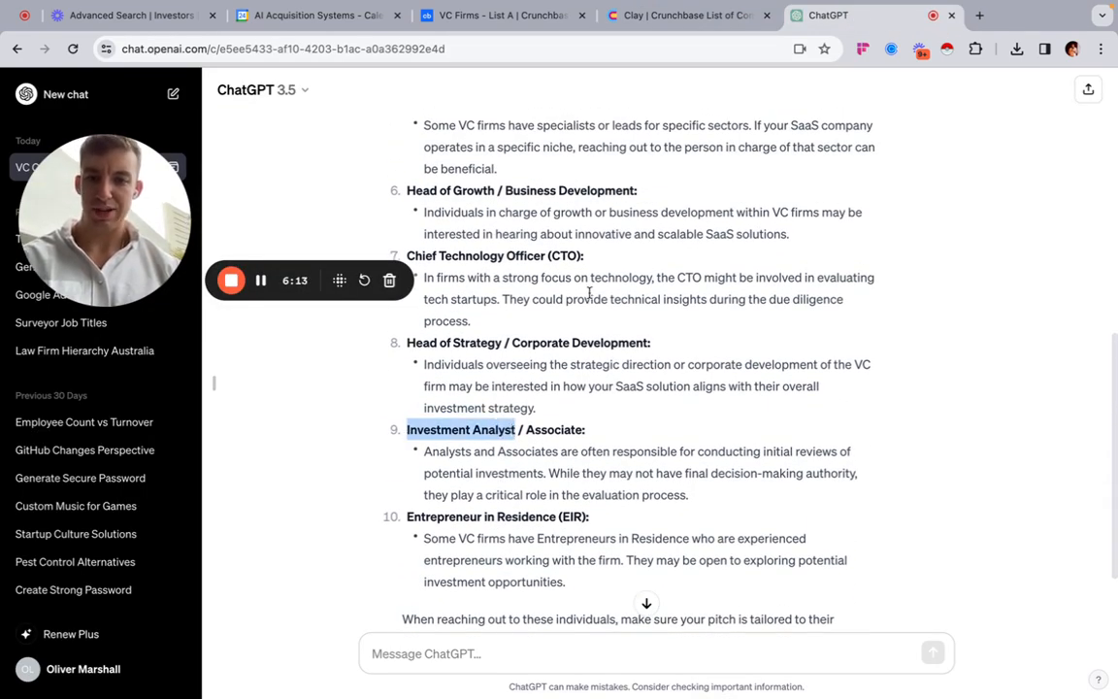
key("ctrl+c")
left_click(692, 15)
key("ctrl+v")
key("Return")
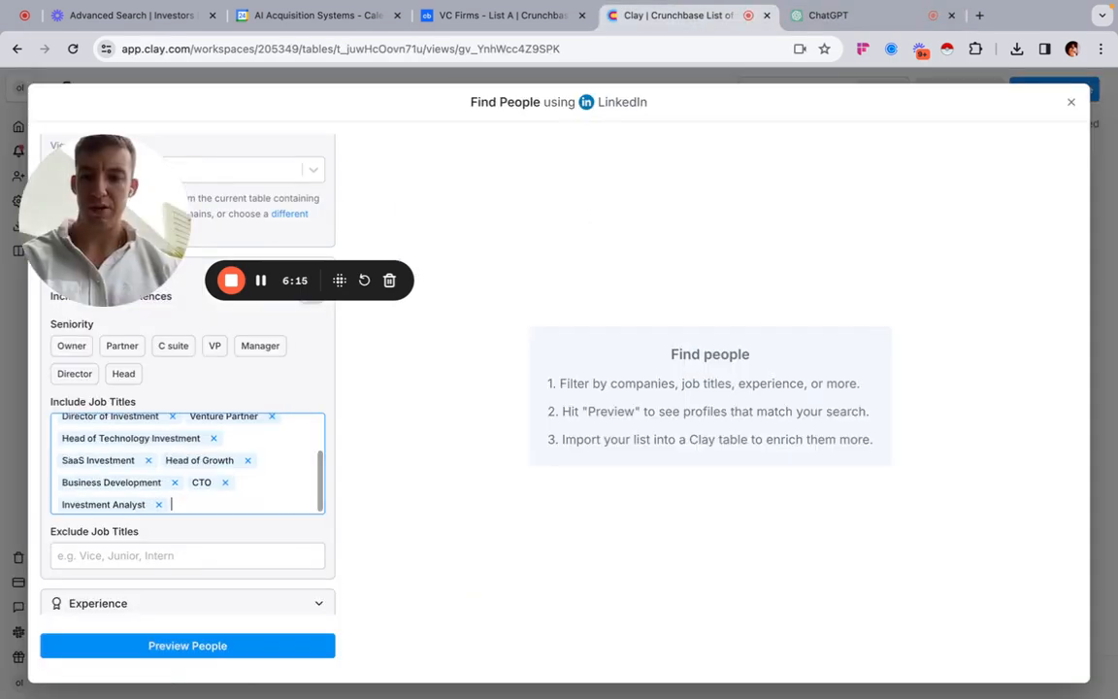
Preview the people matching the company and job title filters and look through the results.
scroll(171, 545, "down", 5)
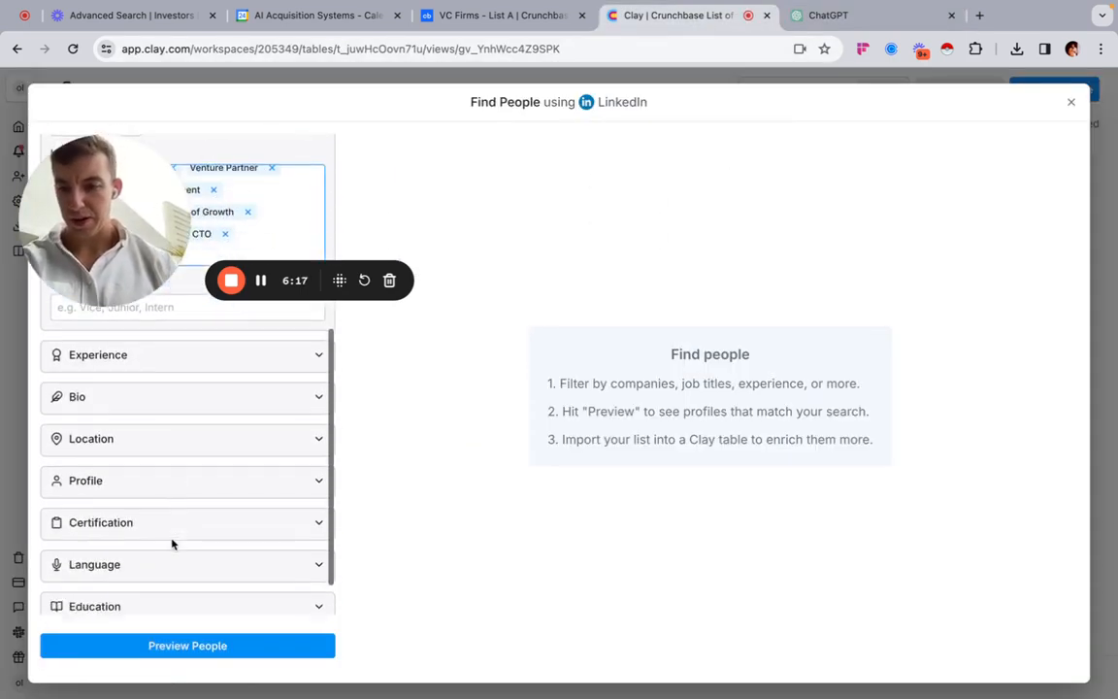
scroll(171, 545, "up", 5)
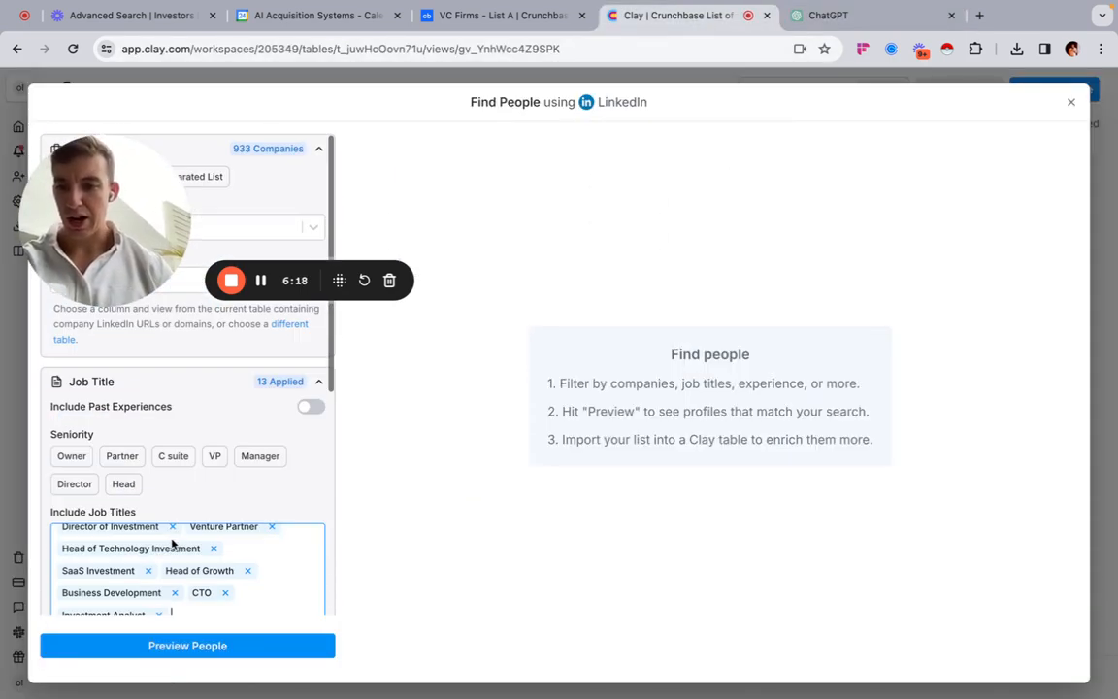
left_click(188, 644)
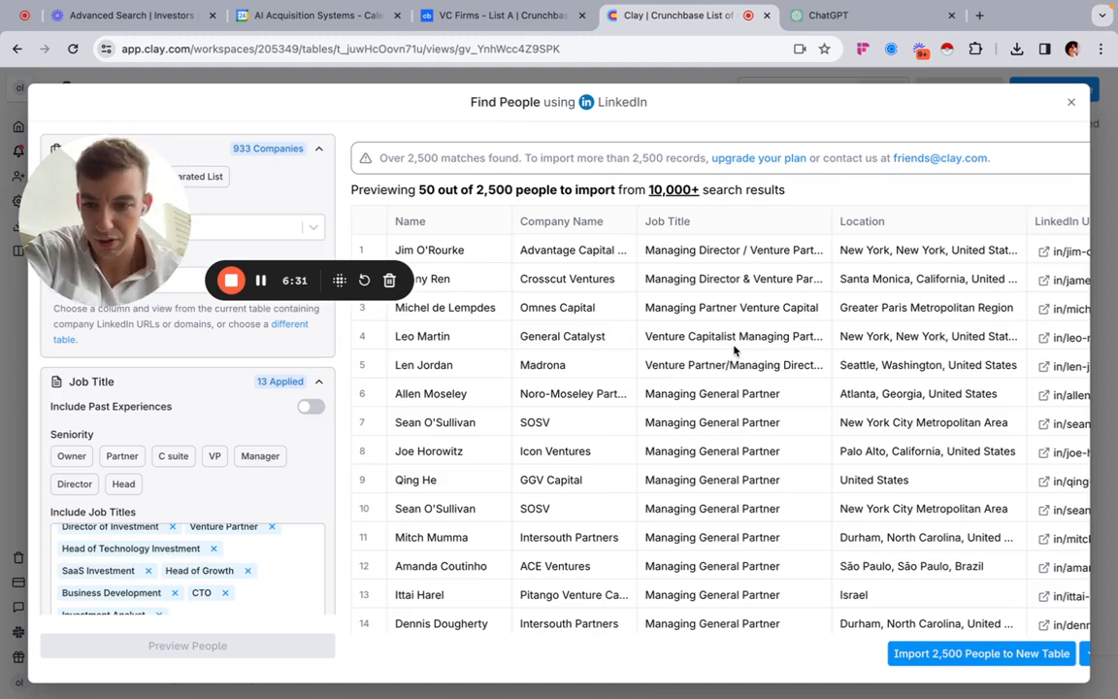
scroll(736, 495, "down", 5)
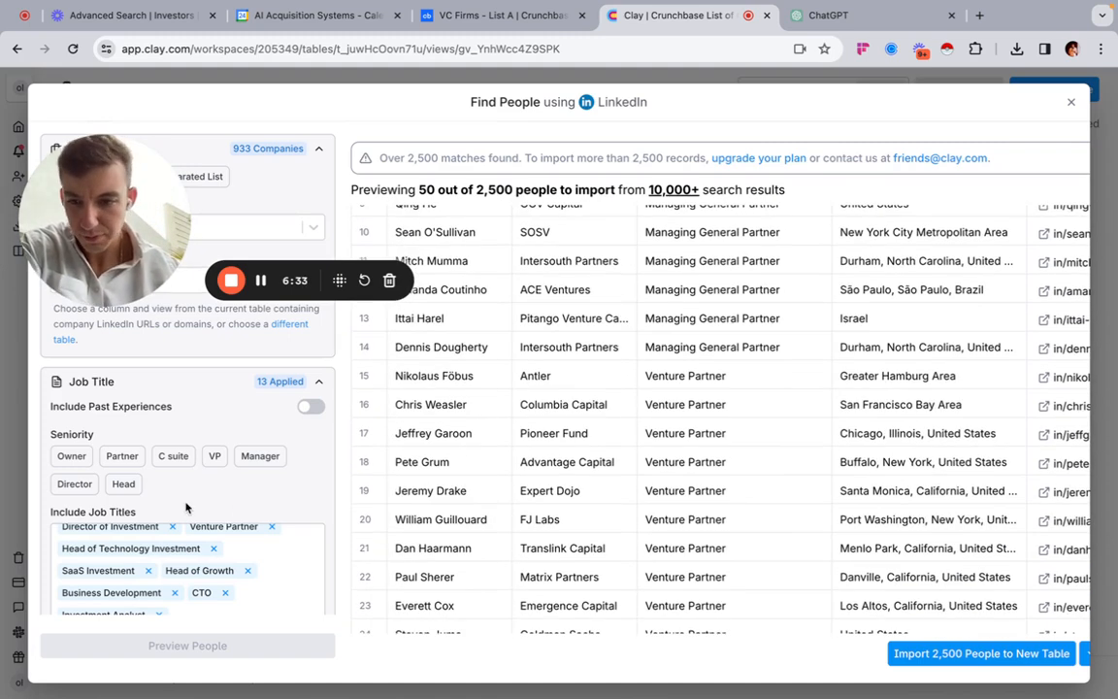
Remove "Investment Analyst" from the included job titles and preview the matching people again.
scroll(165, 524, "down", 2)
left_click(158, 507)
scroll(242, 492, "down", 2)
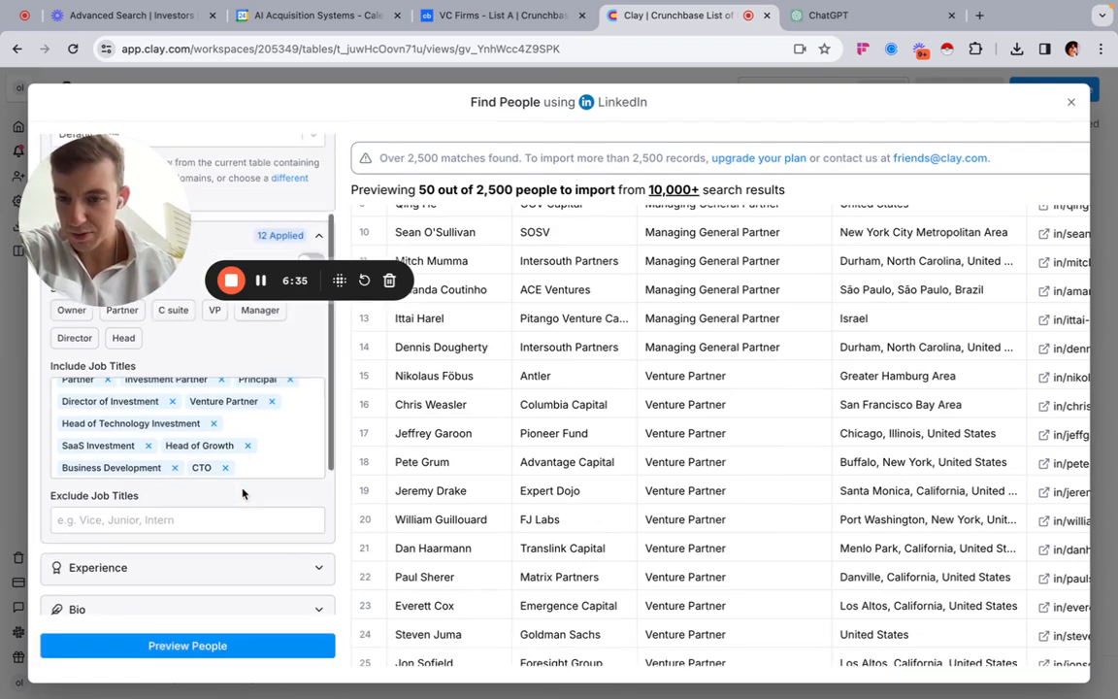
left_click(204, 647)
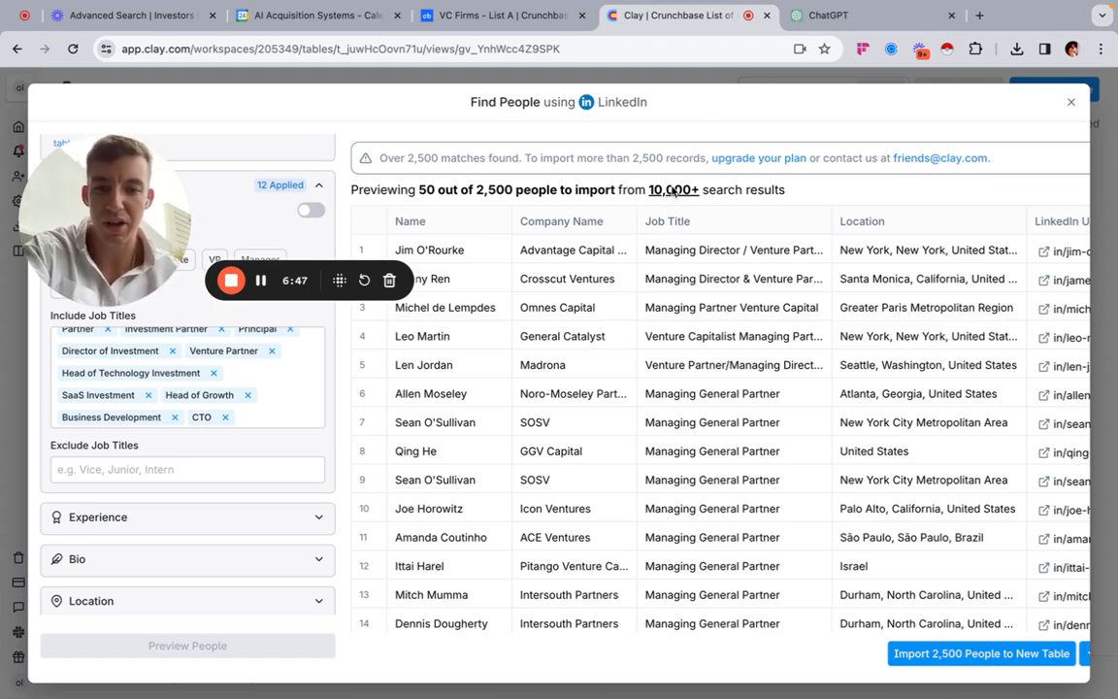
Import the 2,500 previewed people into a new Clay table.
scroll(880, 509, "right", 2)
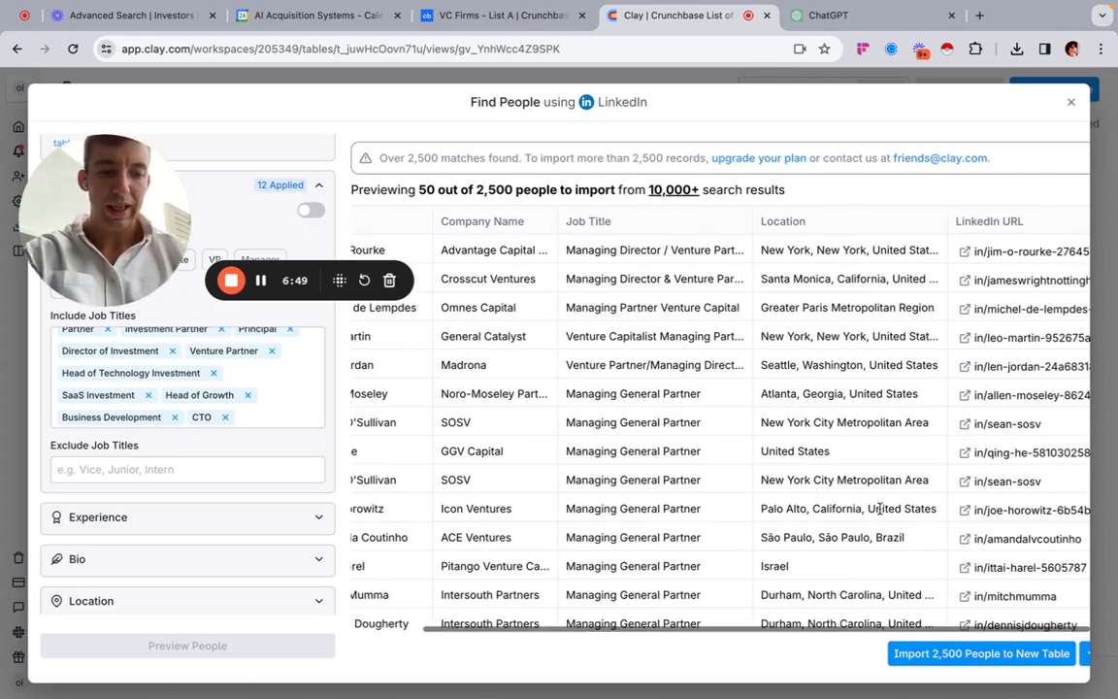
left_click(977, 656)
left_click(569, 502)
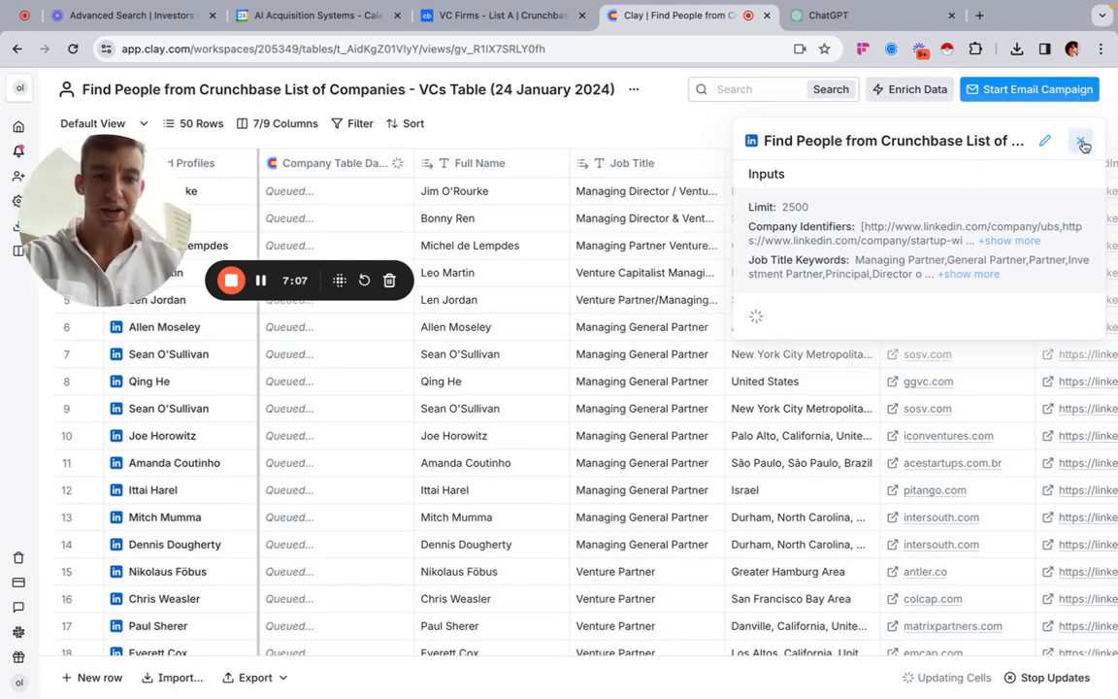
left_click_drag(134, 215, 762, 543)
scroll(522, 356, "right", 5)
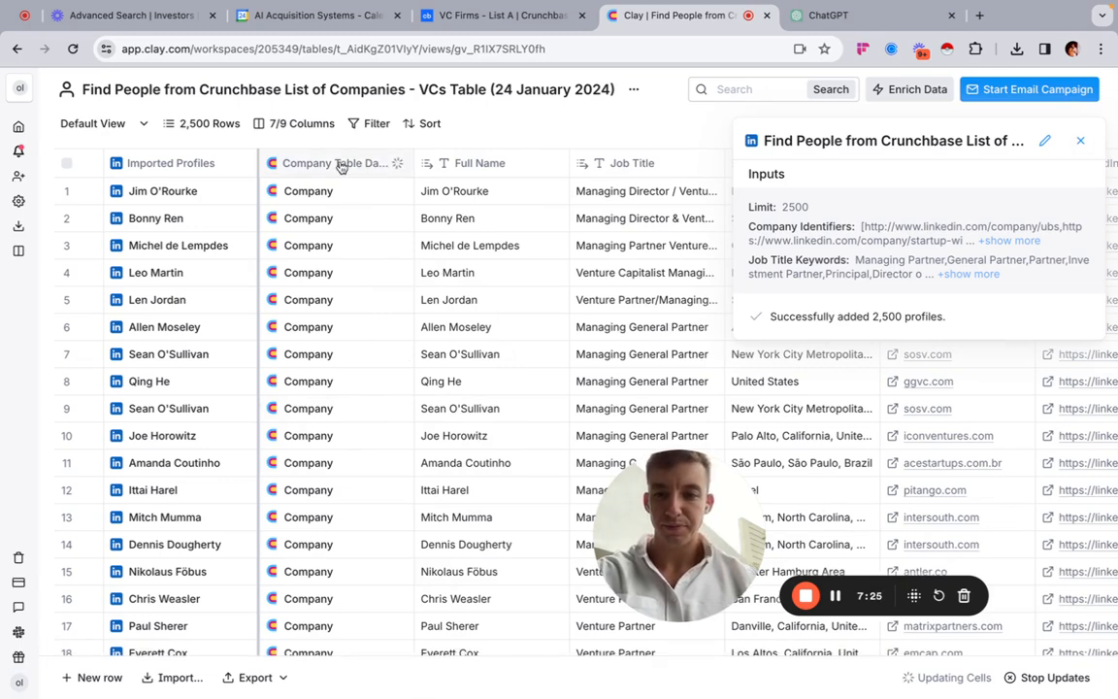
left_click(327, 168)
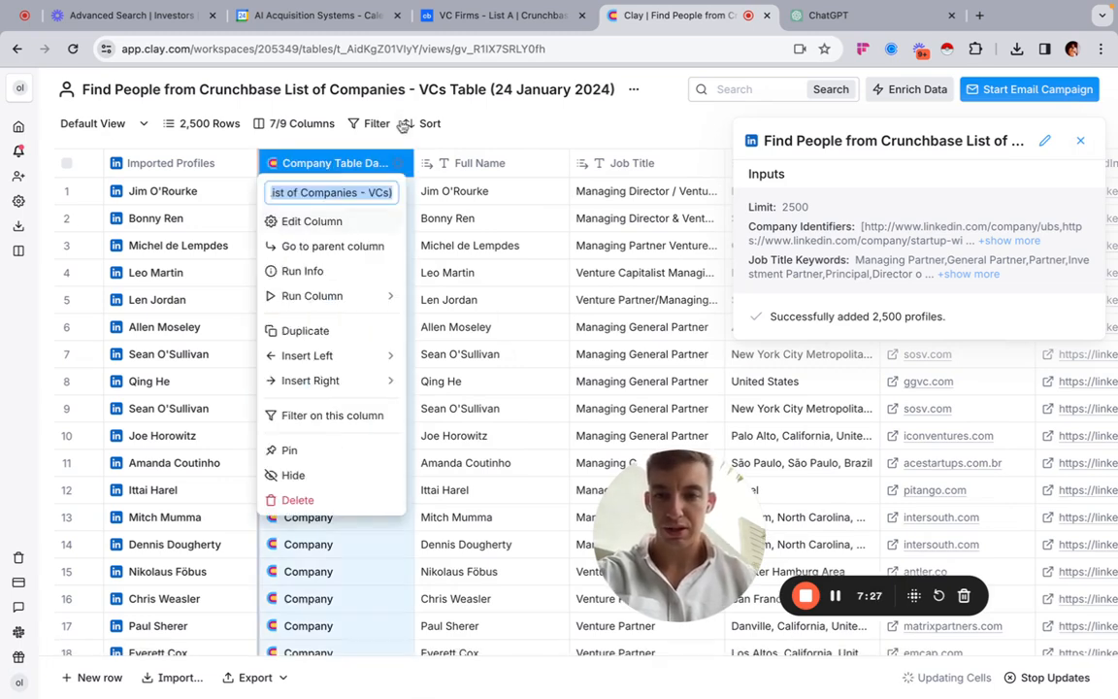
left_click(922, 131)
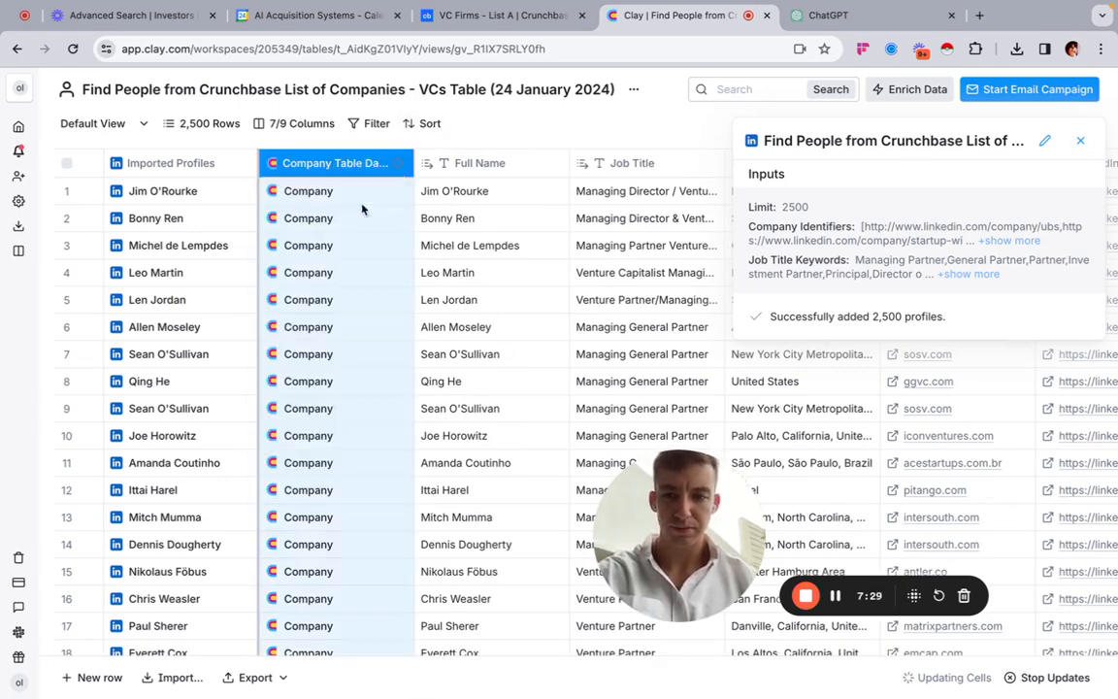
Open the company data details of the first row and add Twitter and Website as new table columns.
left_click(400, 192)
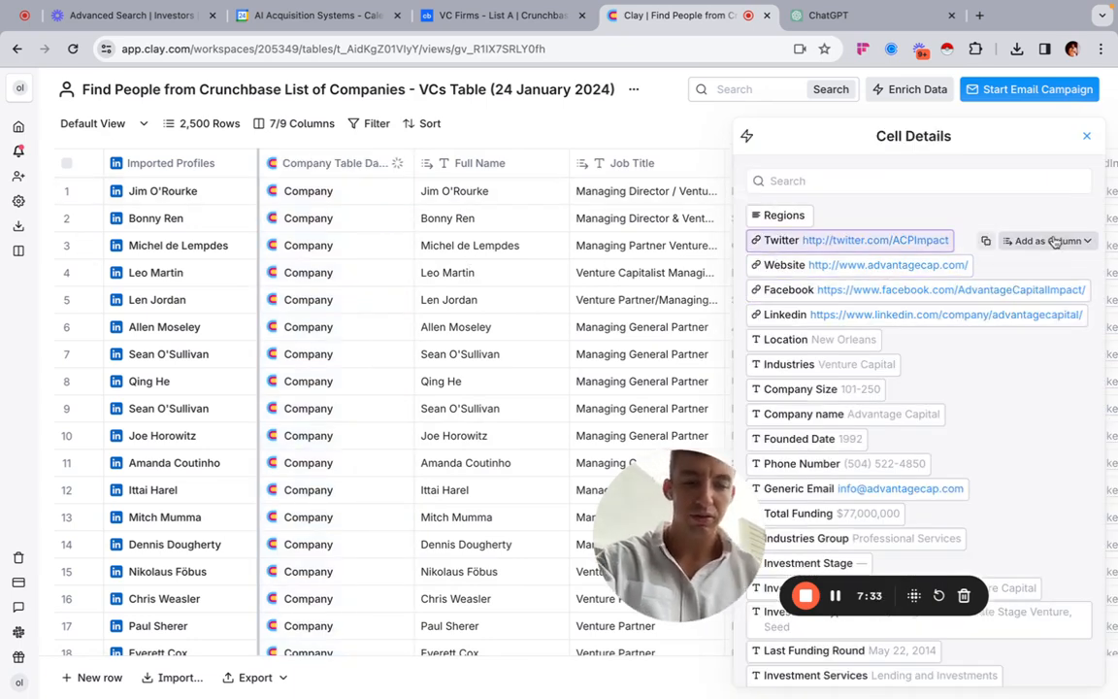
left_click(1054, 241)
key("Return")
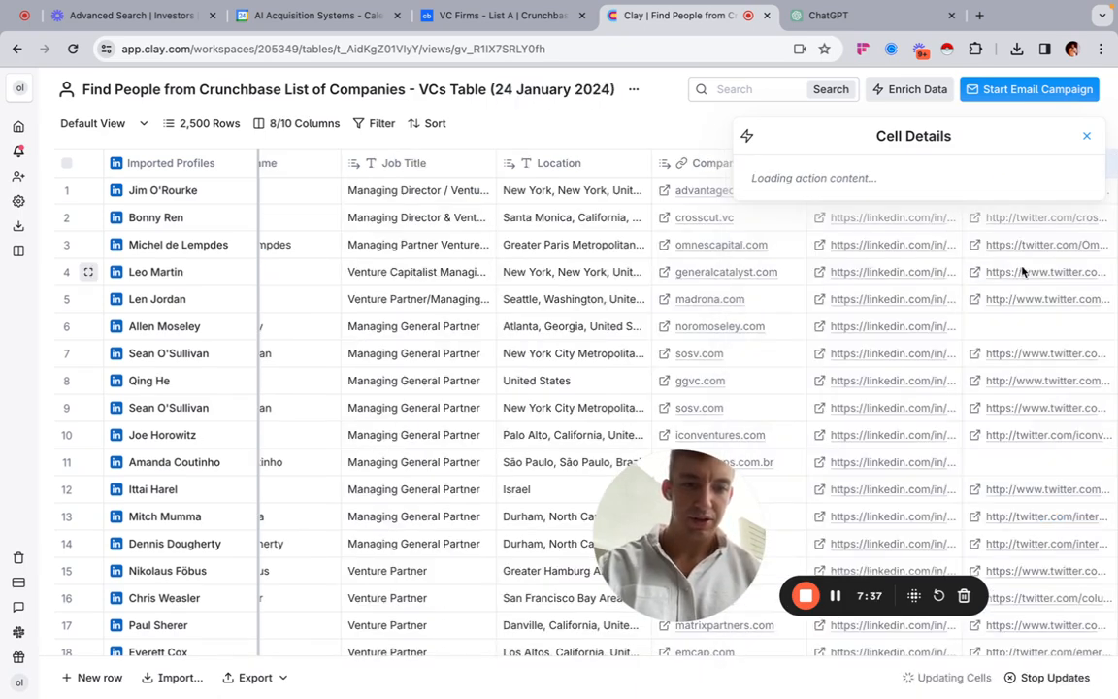
left_click(1012, 265)
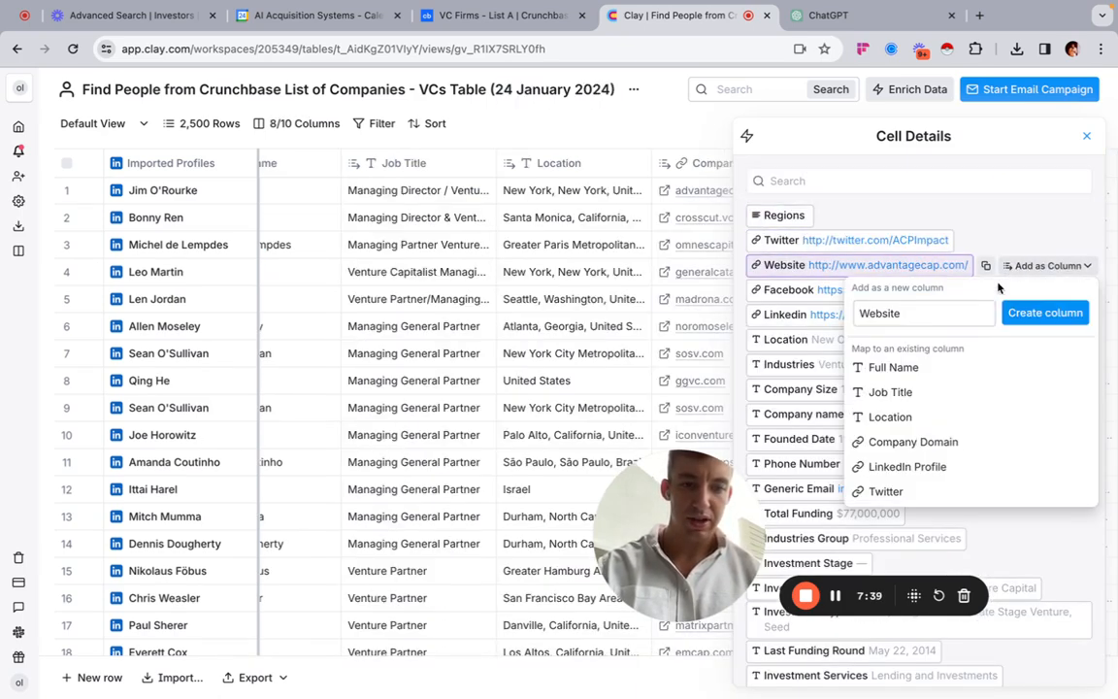
left_click(1044, 314)
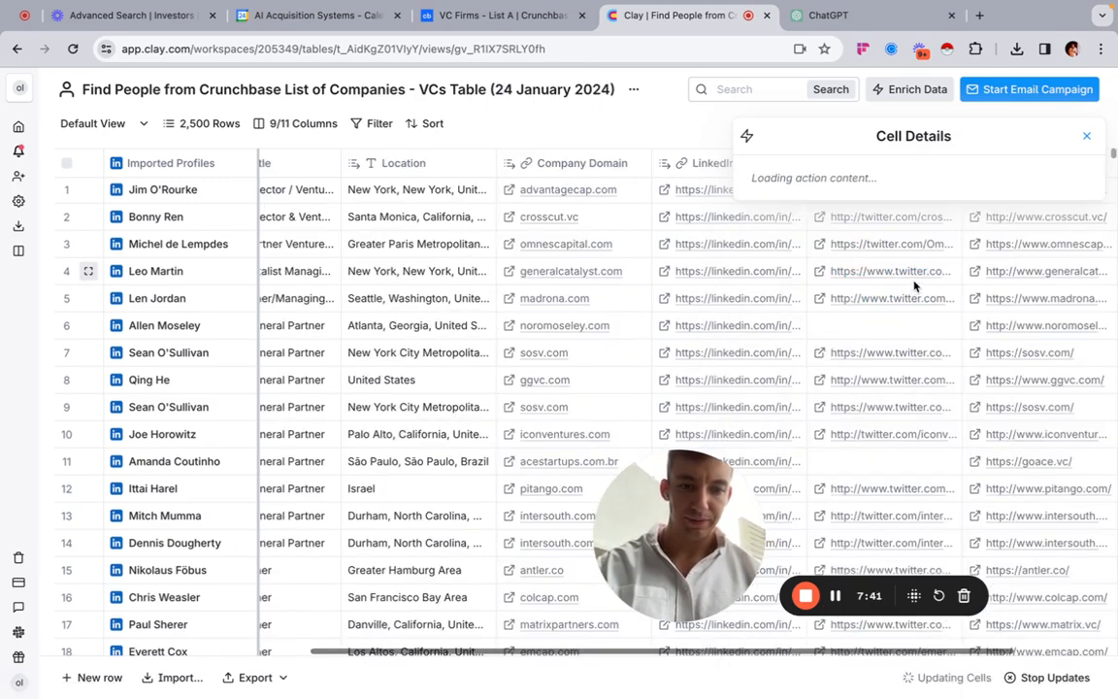
Add the Facebook and Linkedin fields from the company cell details as new columns.
left_click(1048, 290)
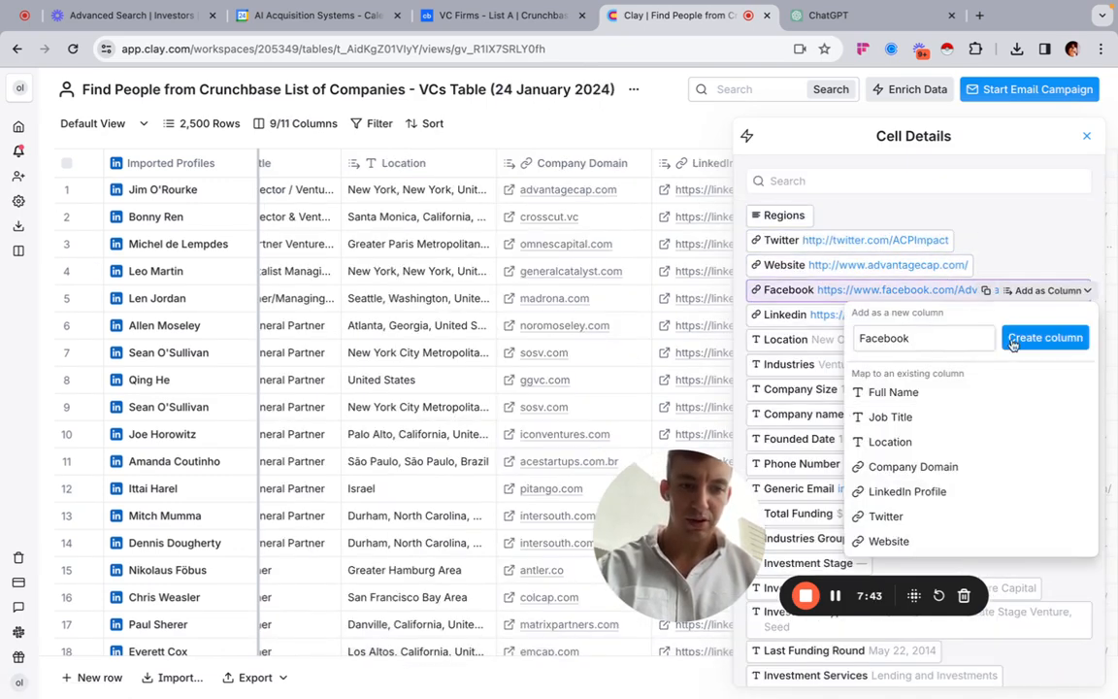
left_click(1043, 335)
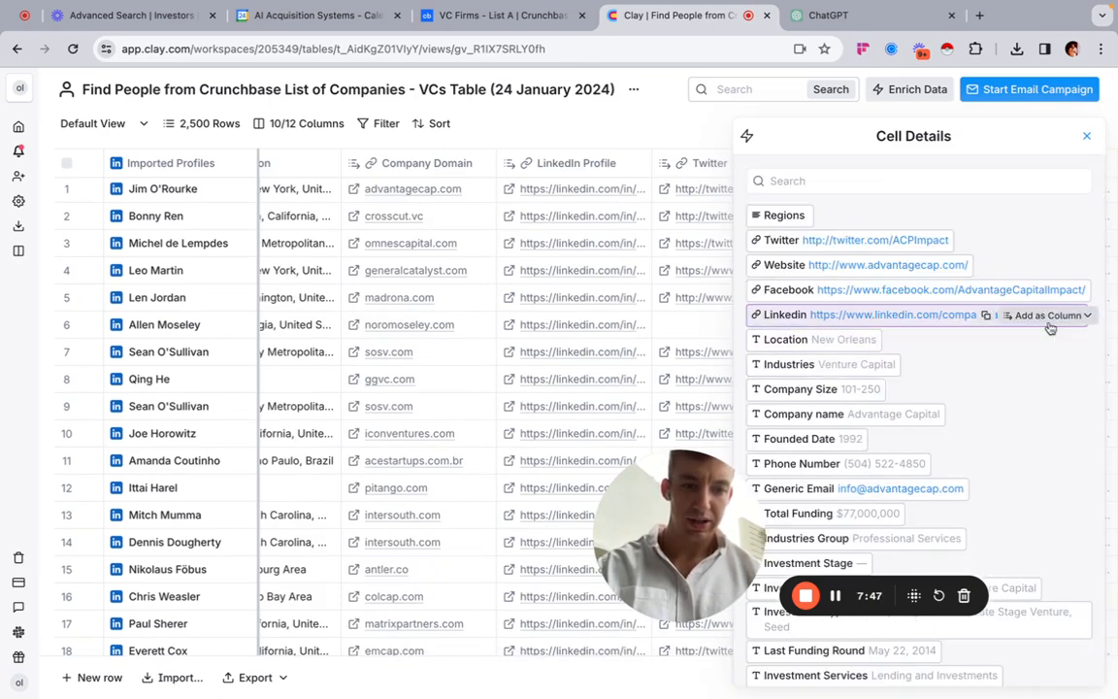
left_click(1047, 314)
left_click(1037, 359)
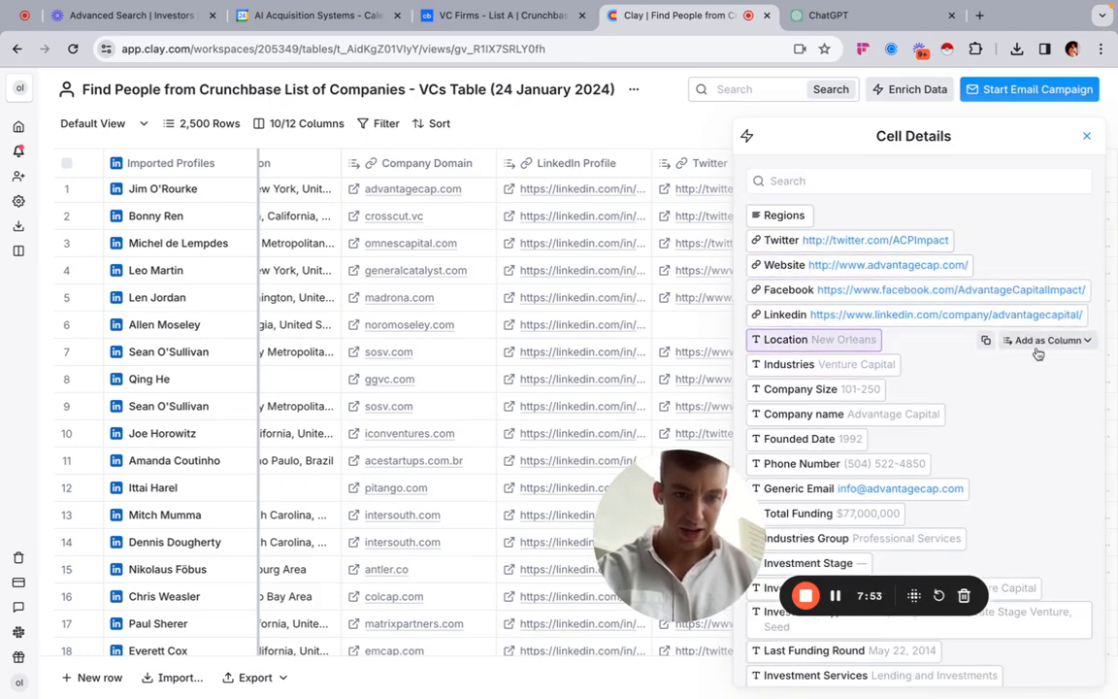
Add the Industries field from the company cell details as a new column, leaving Location out.
left_click(1038, 341)
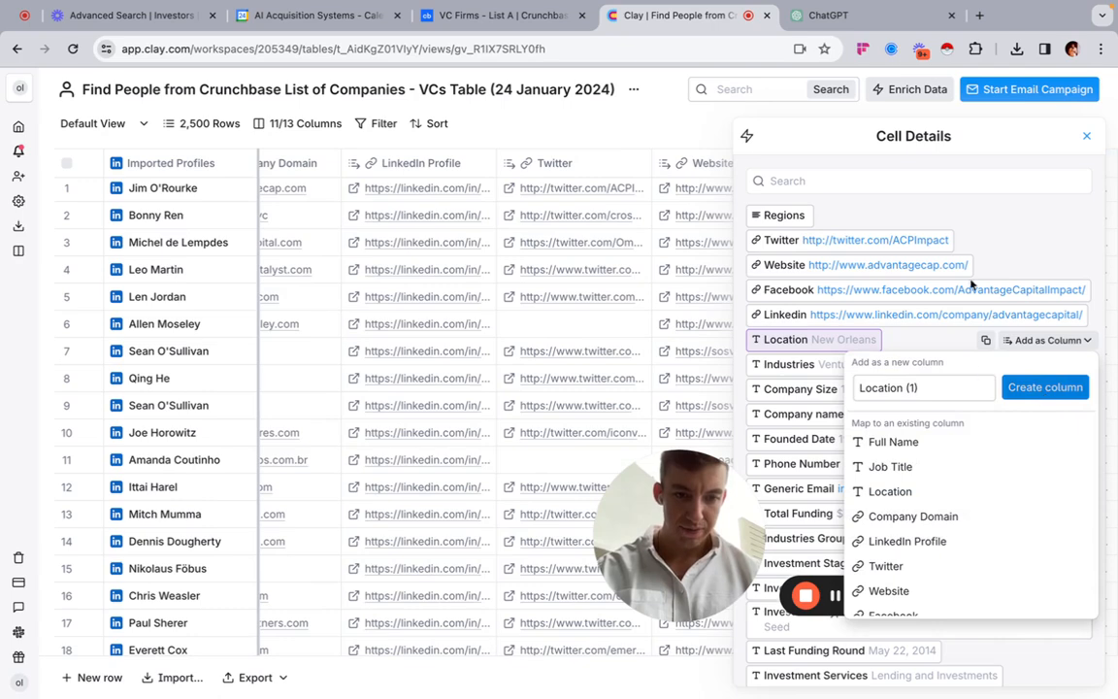
left_click(804, 365)
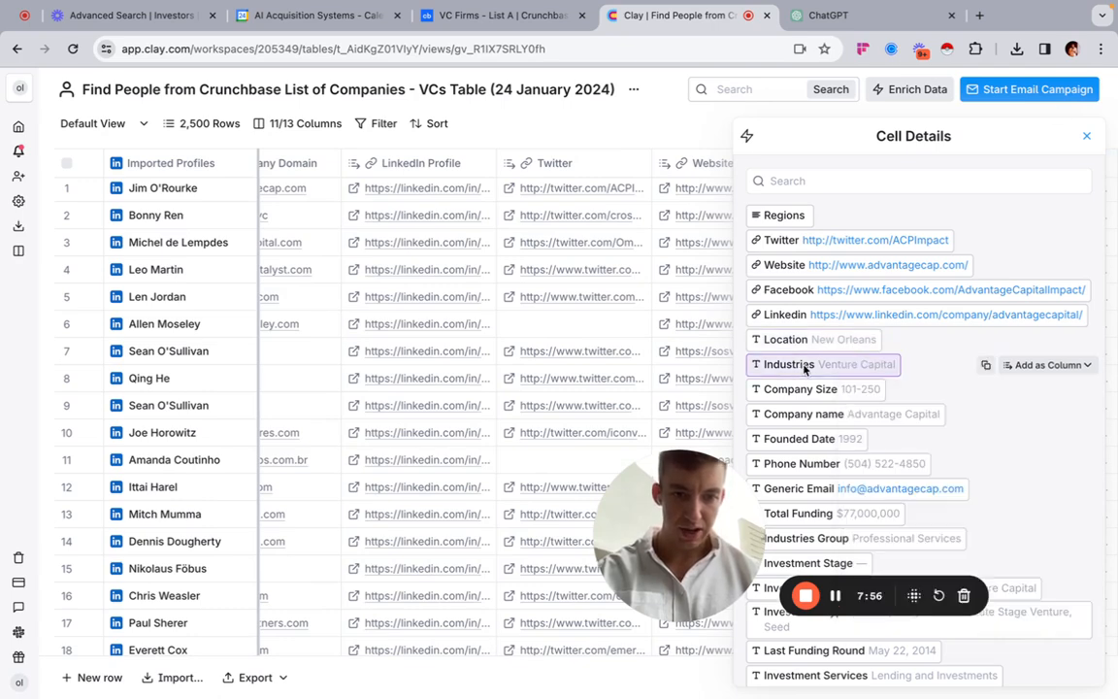
left_click(1029, 366)
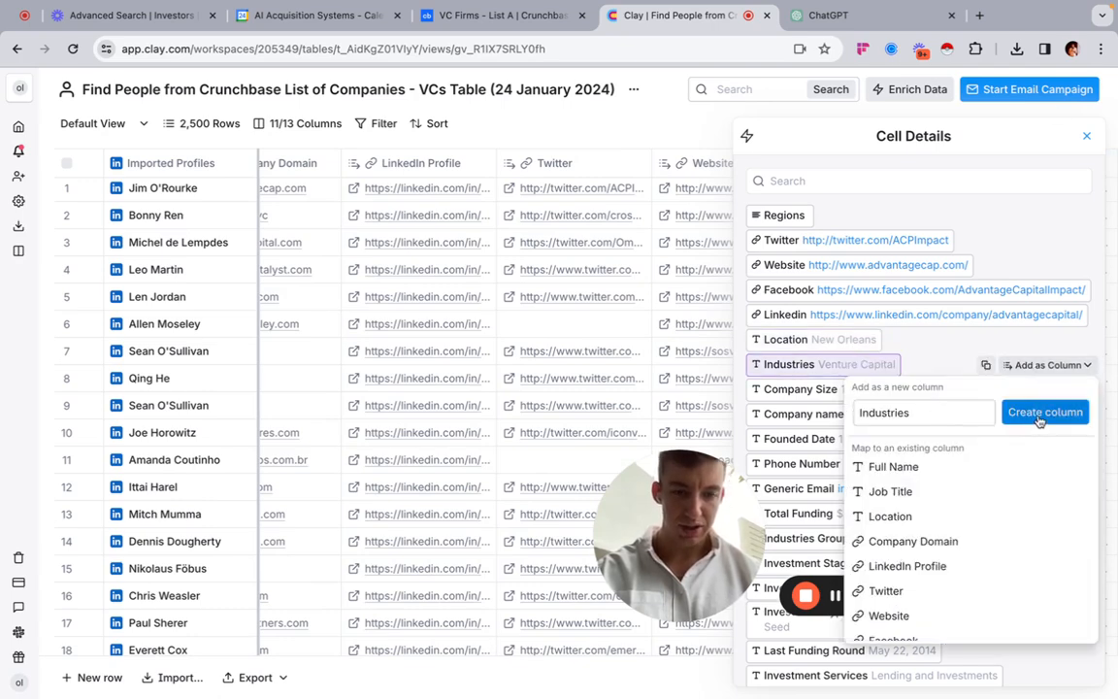
left_click(1040, 413)
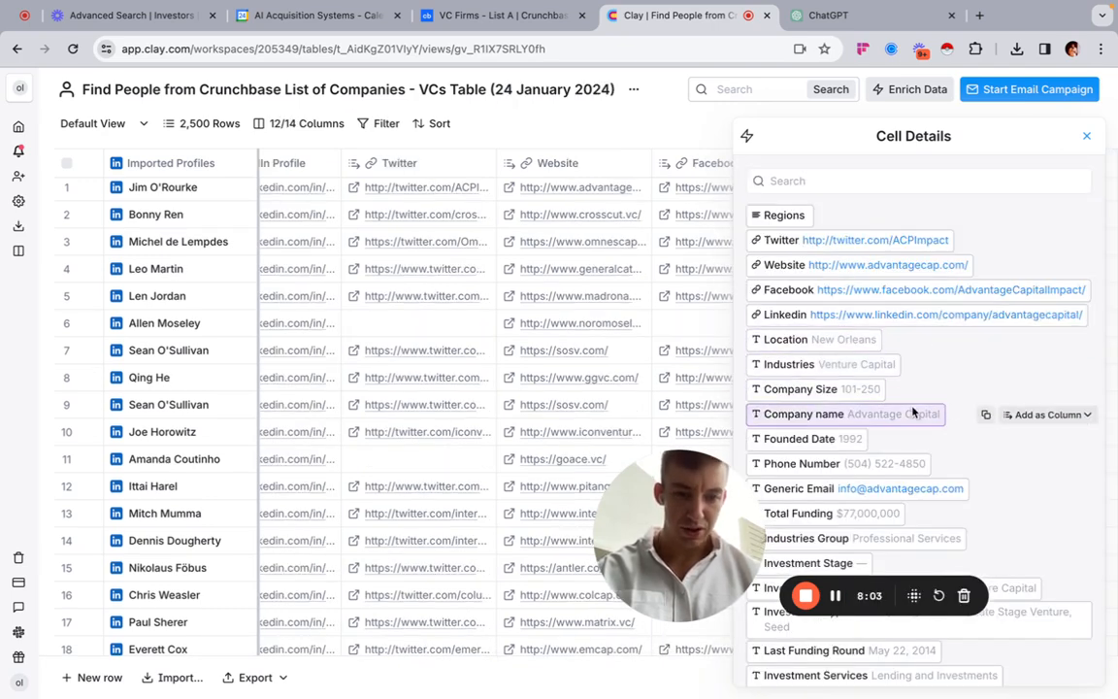
Add the Company Size and Company name fields from the cell details as new columns.
left_click(1044, 389)
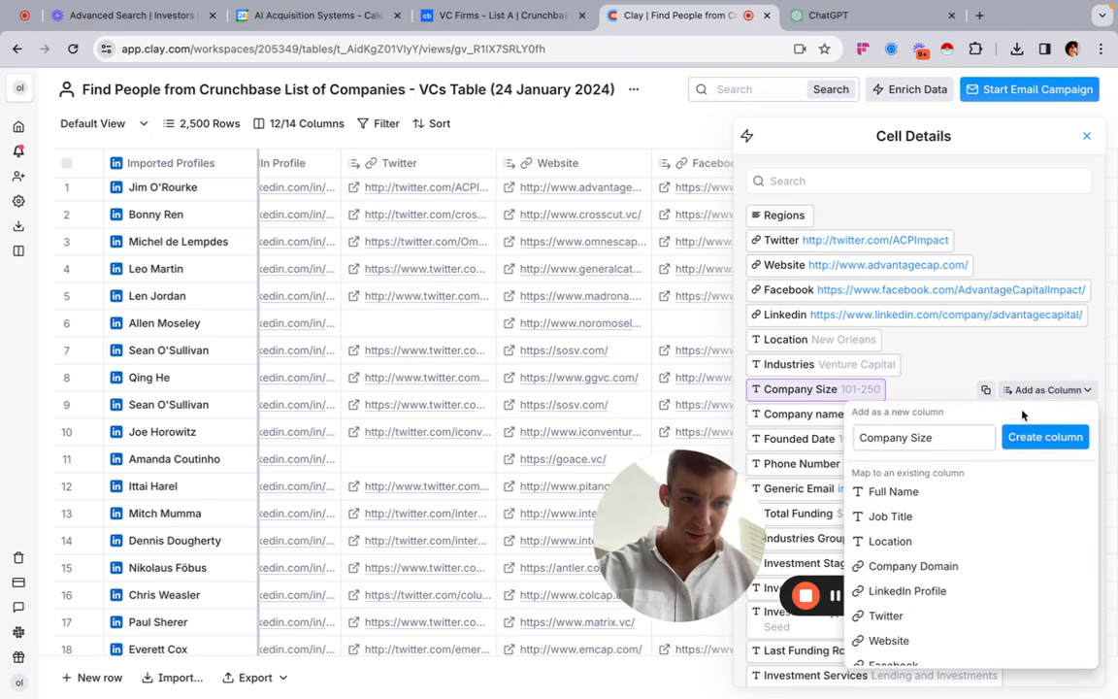
left_click(1048, 438)
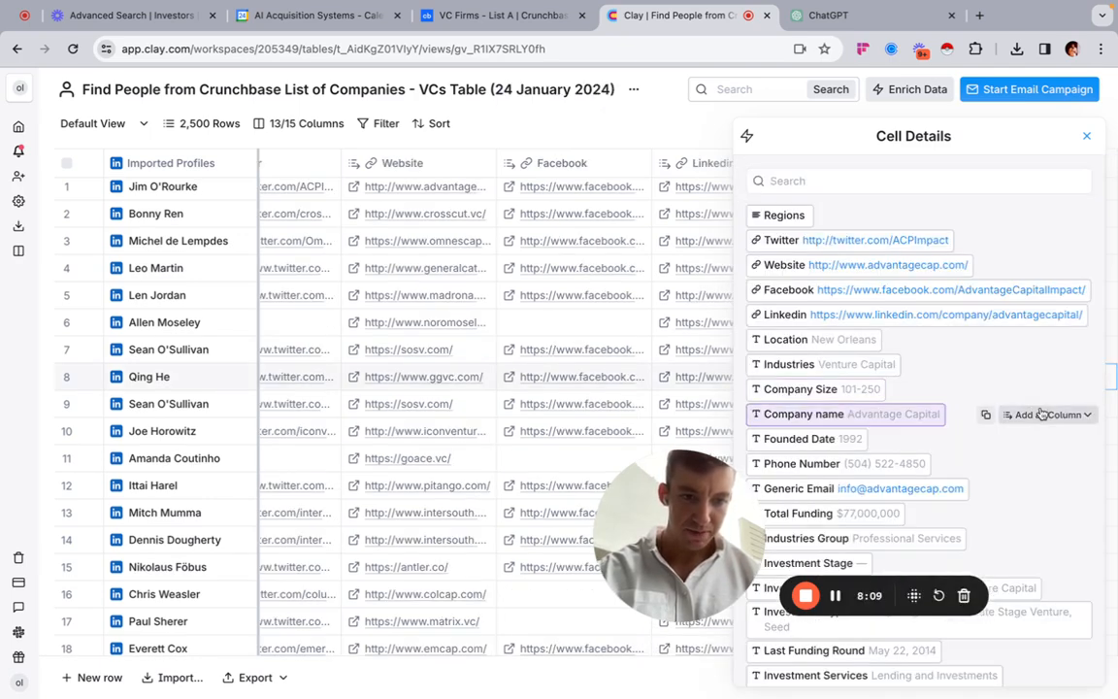
left_click(1041, 416)
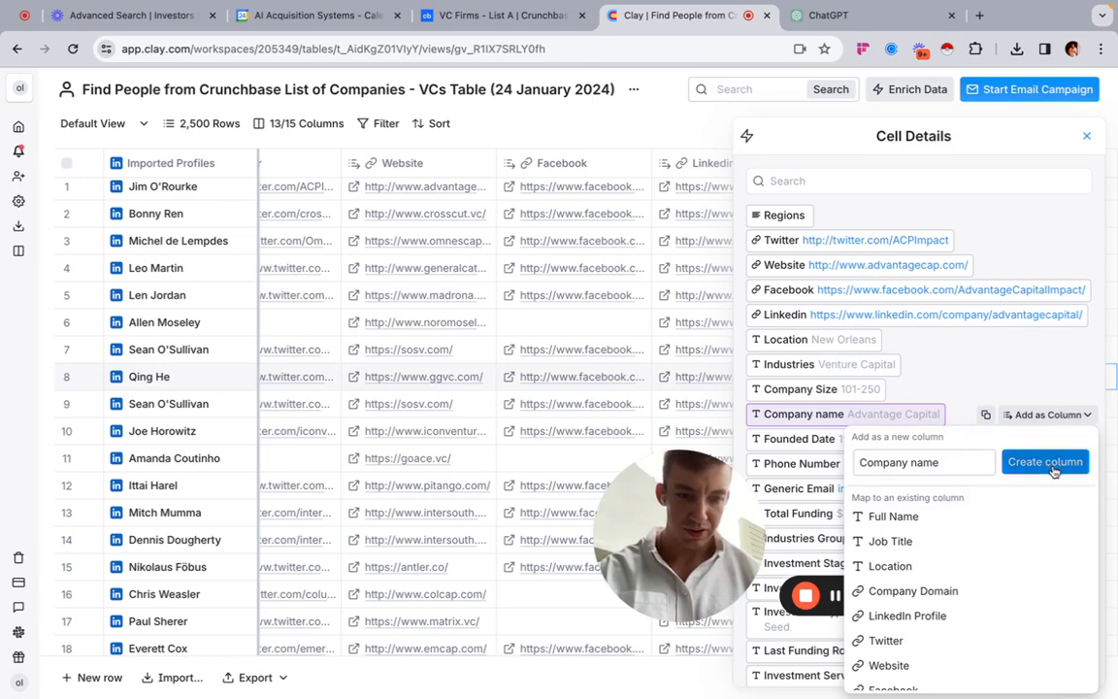
key("Return")
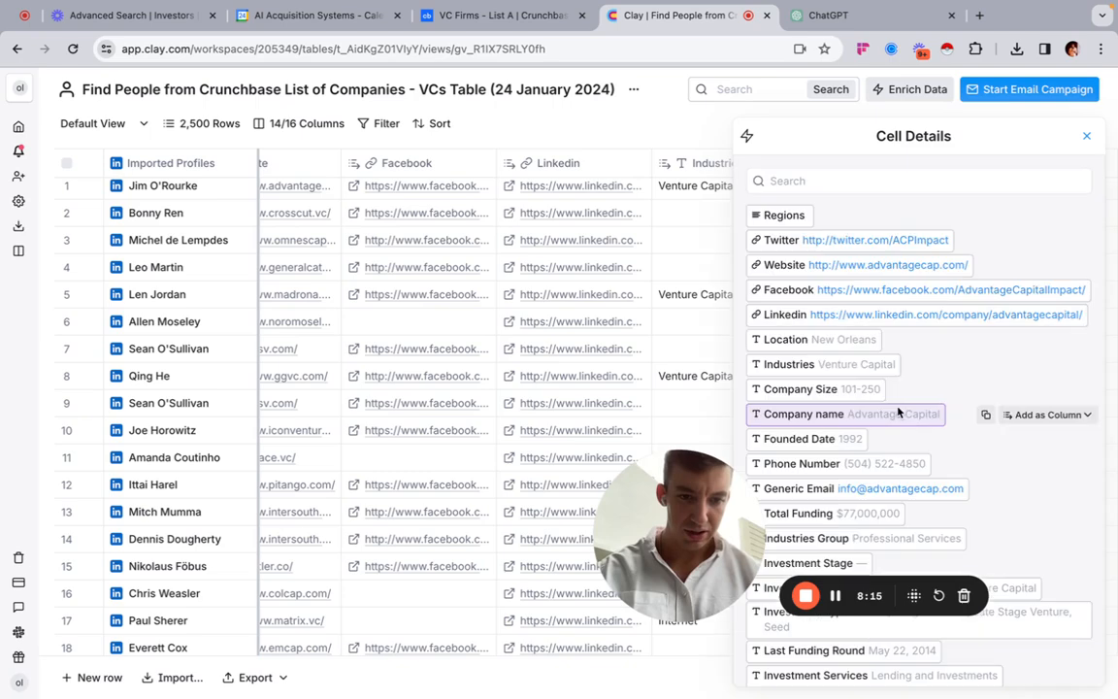
Add the Founded Date and Phone Number fields from the cell details as new columns.
left_click(1050, 440)
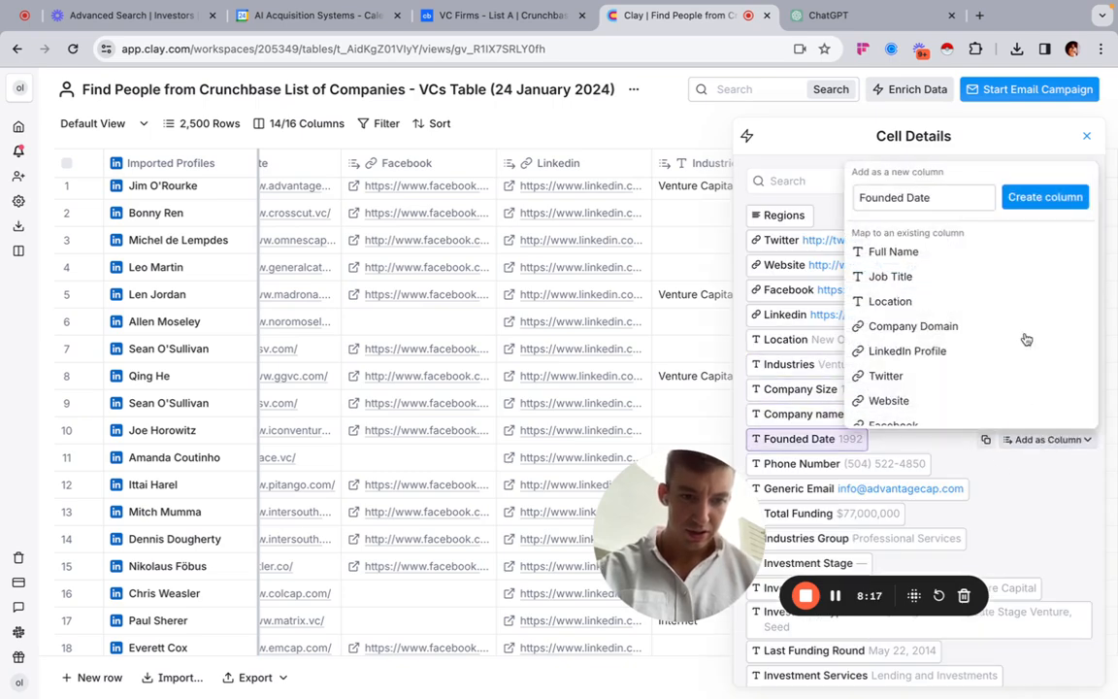
left_click(1019, 200)
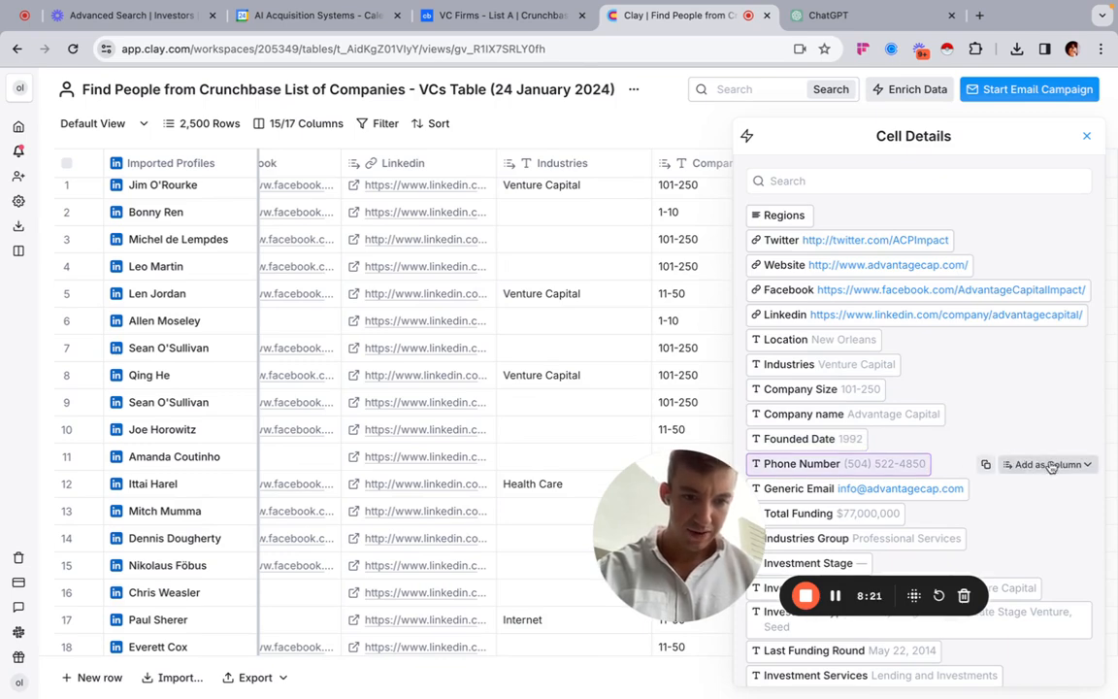
left_click(1046, 464)
left_click(1046, 221)
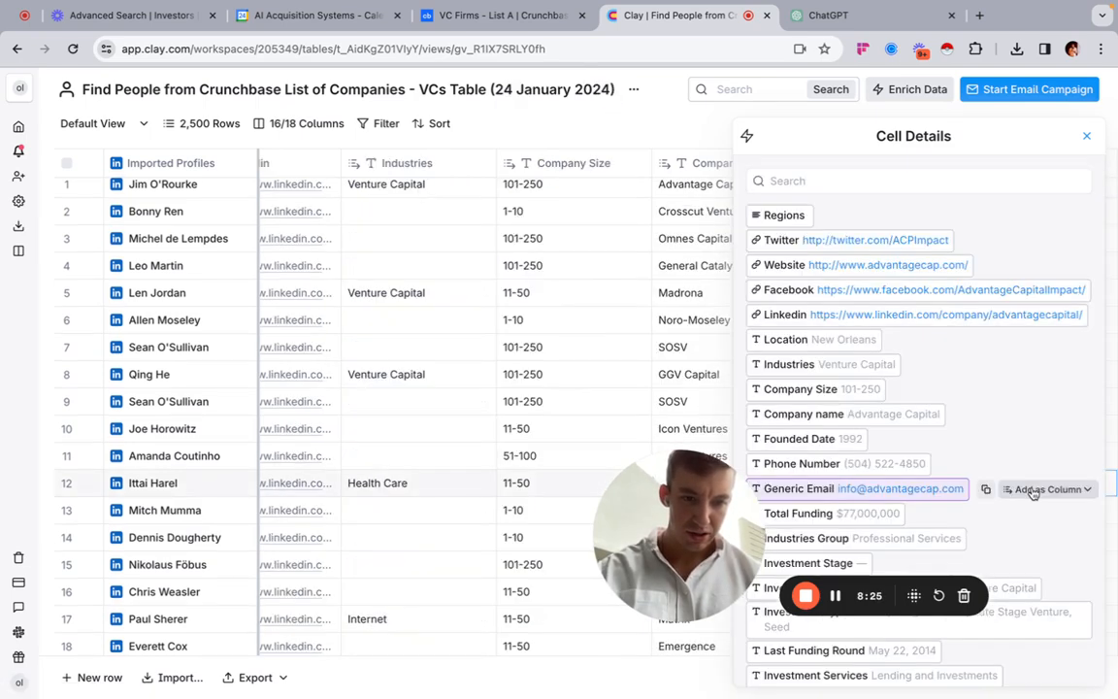
Add the Generic Email and Total Funding fields from the company cell details as new columns.
left_click(1049, 489)
left_click(1034, 245)
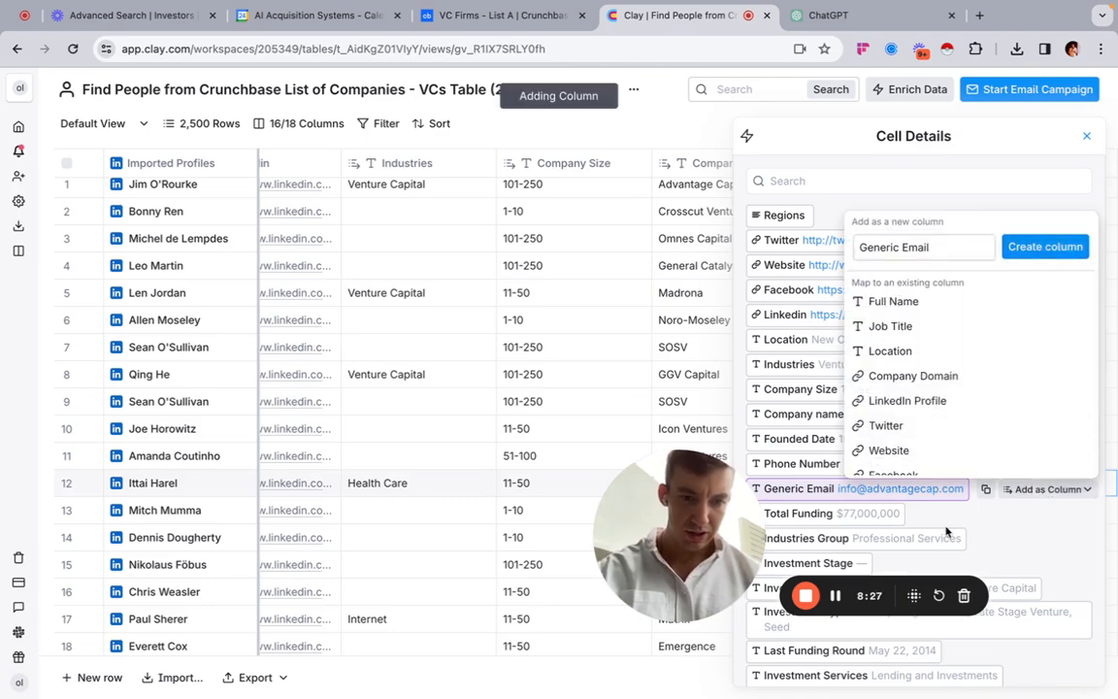
scroll(946, 531, "down", 1)
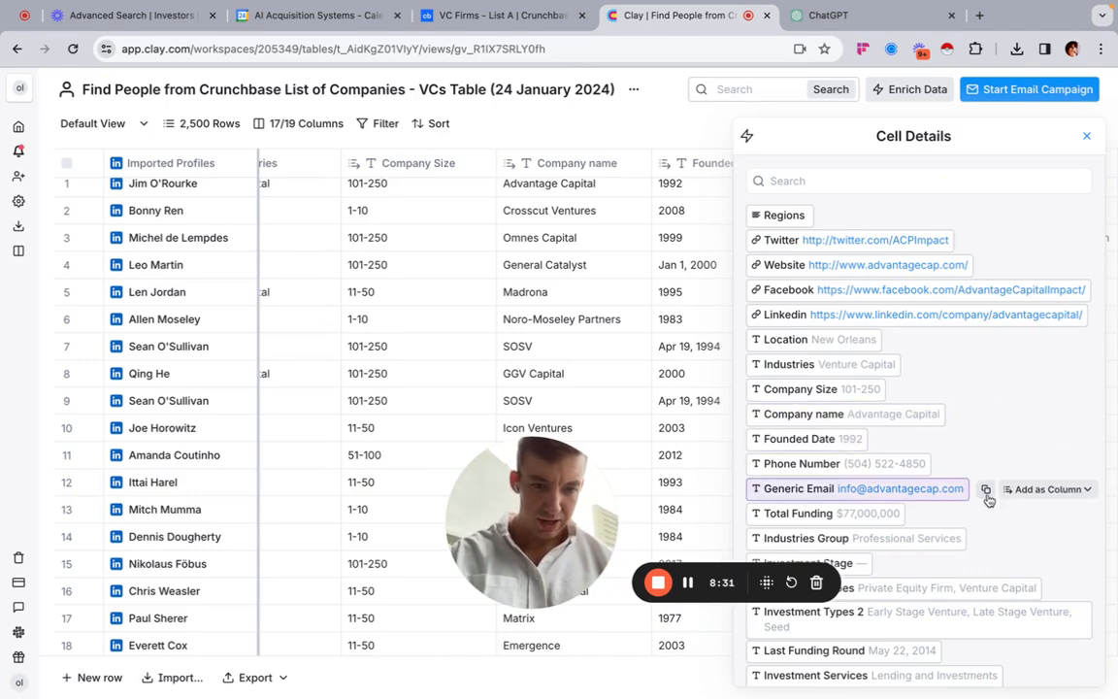
scroll(992, 499, "down", 1)
left_click(1049, 479)
left_click(1046, 236)
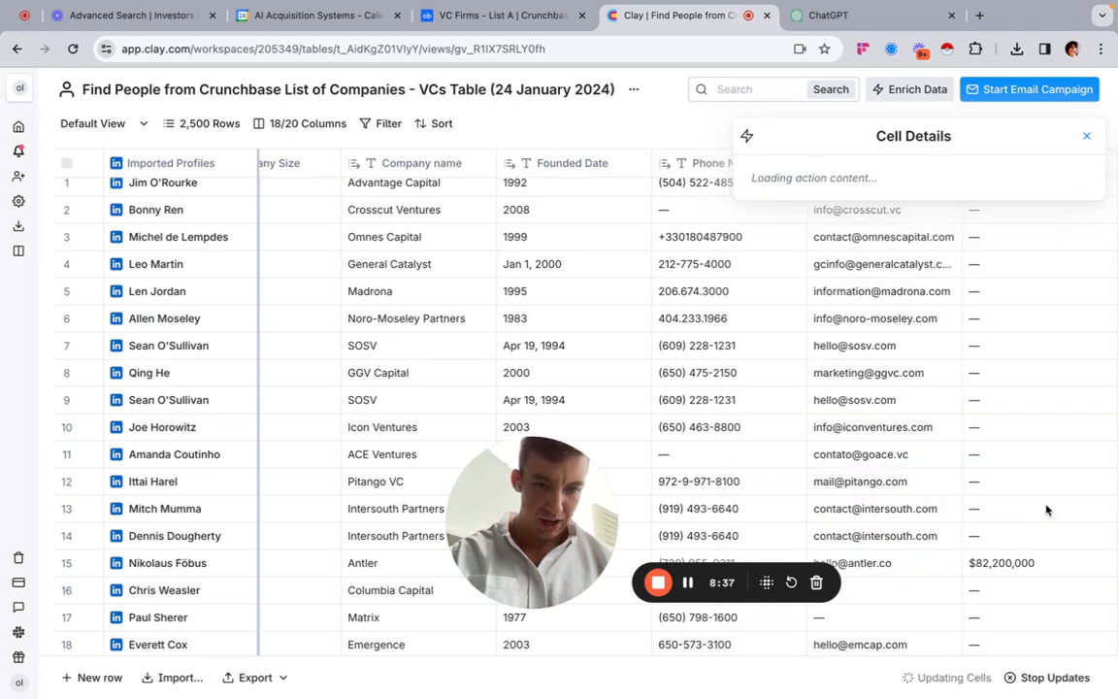
left_click(1045, 515)
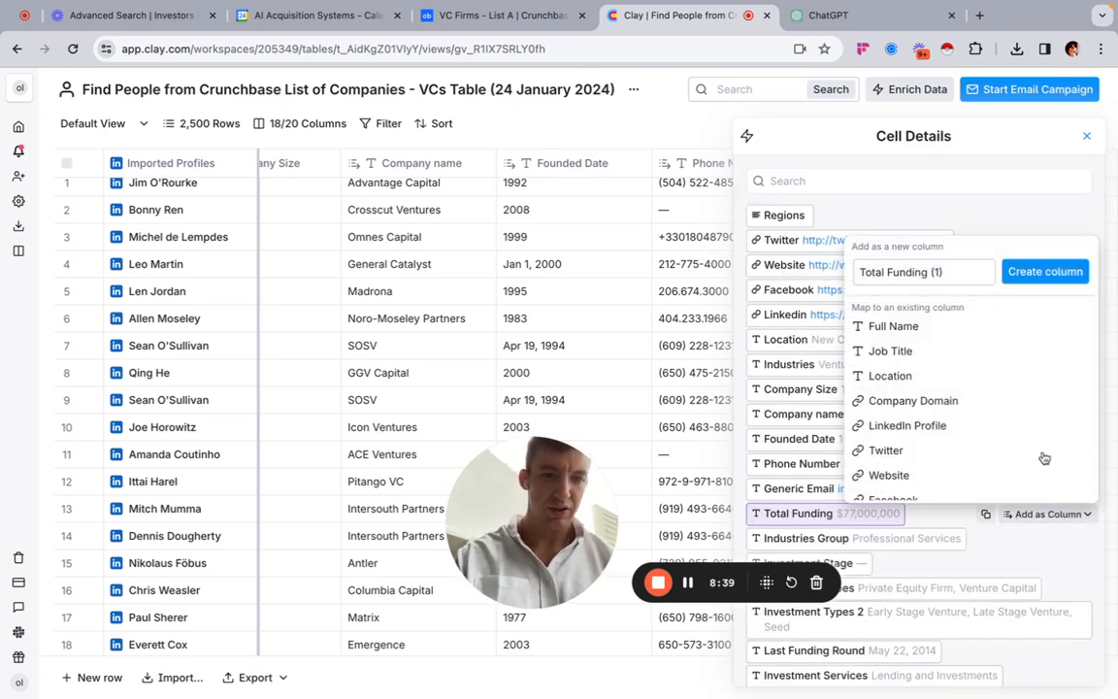
left_click(934, 532)
Add the Industries Group and Investment Stage fields from the cell details as new columns.
left_click(1020, 539)
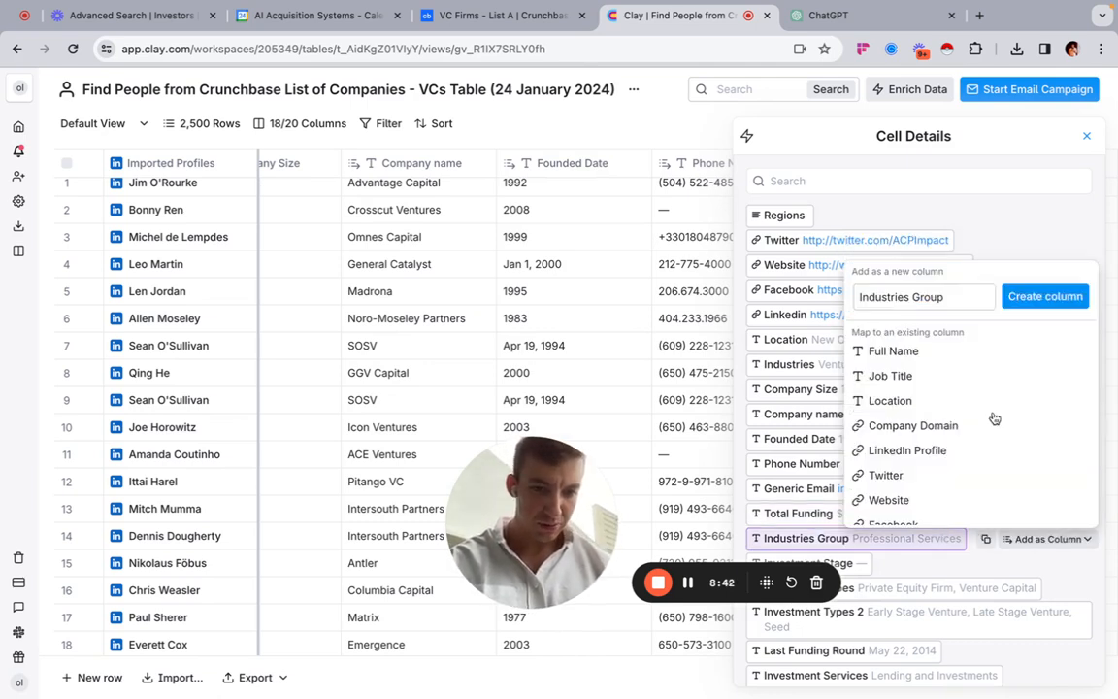
left_click(1031, 298)
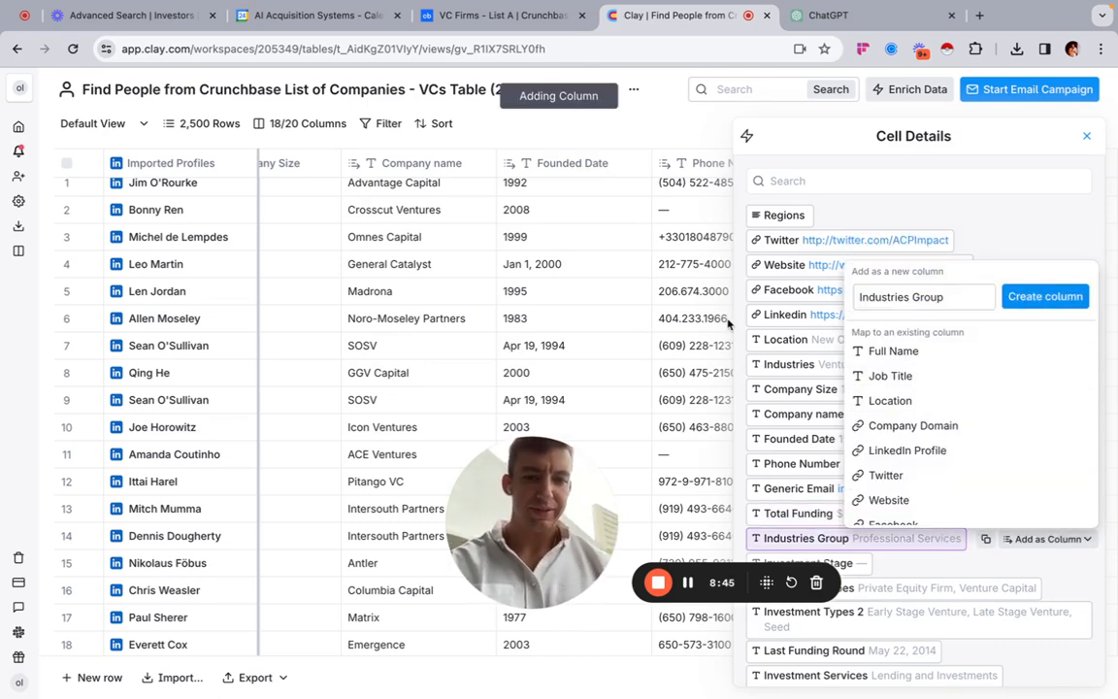
left_click(689, 587)
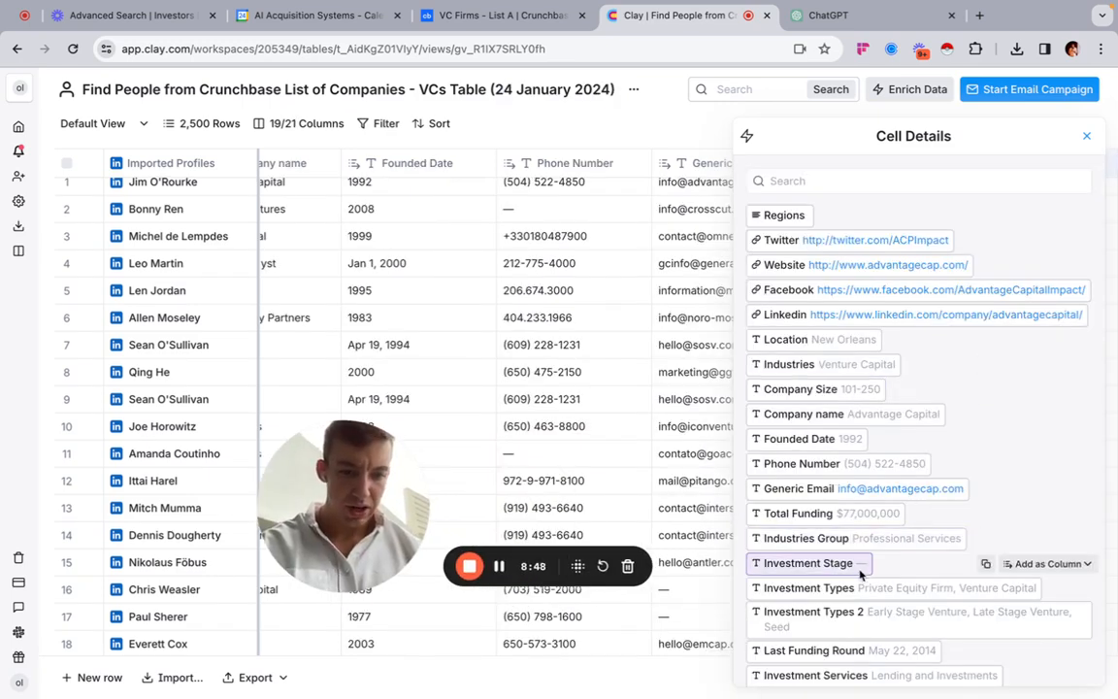
scroll(882, 561, "down", 1)
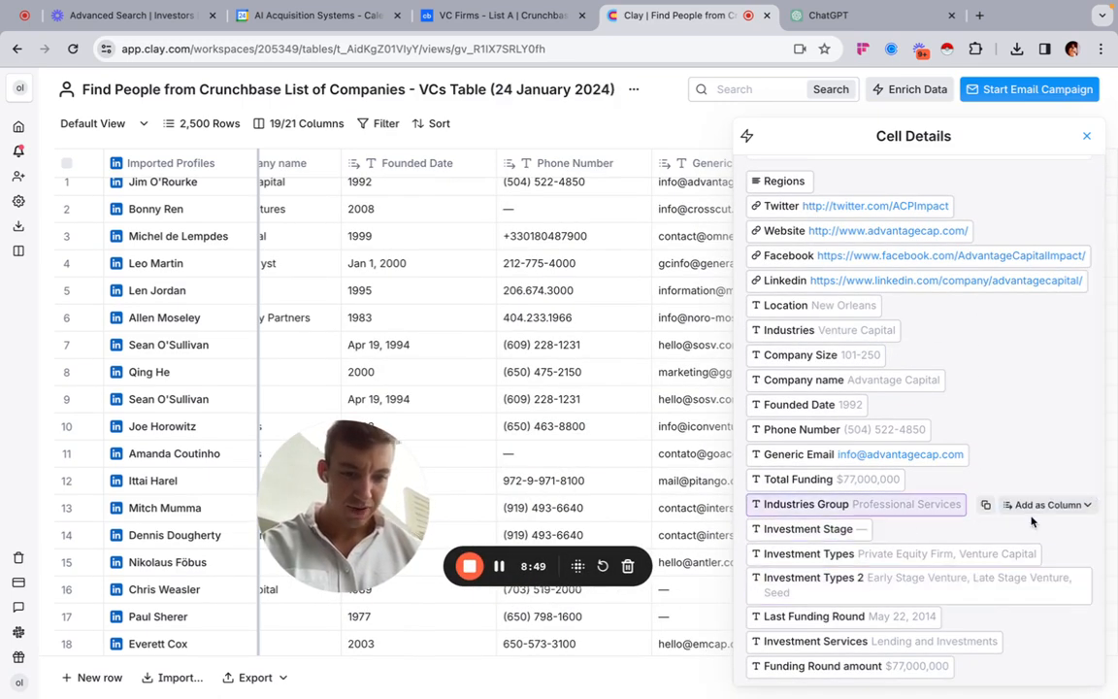
left_click(1039, 532)
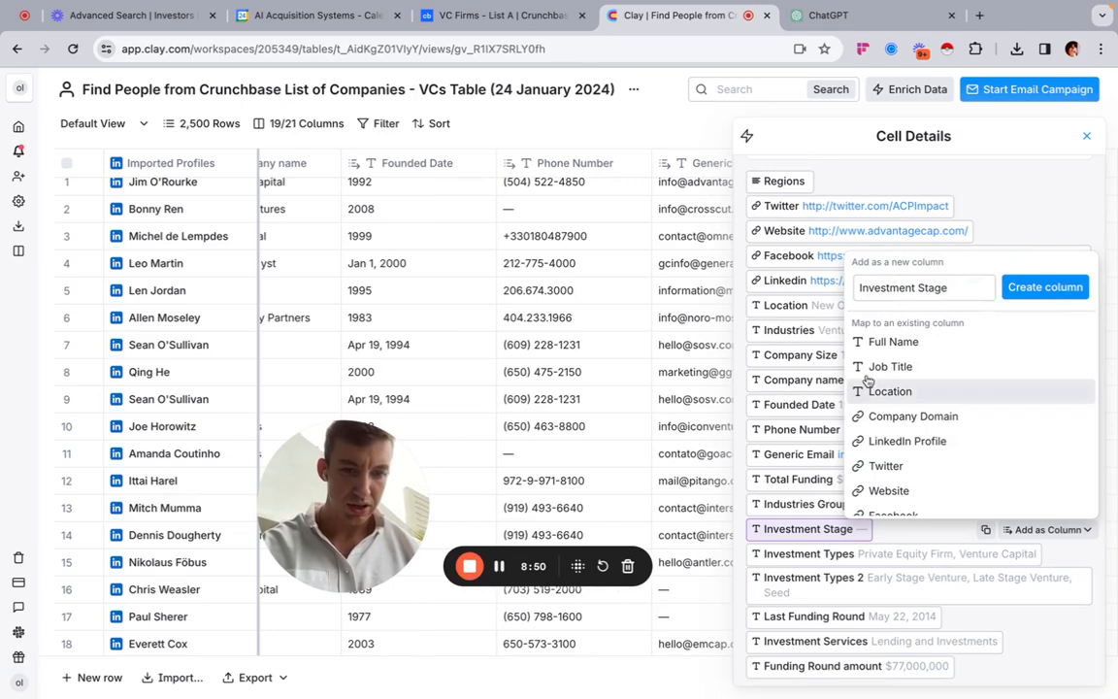
left_click(1045, 288)
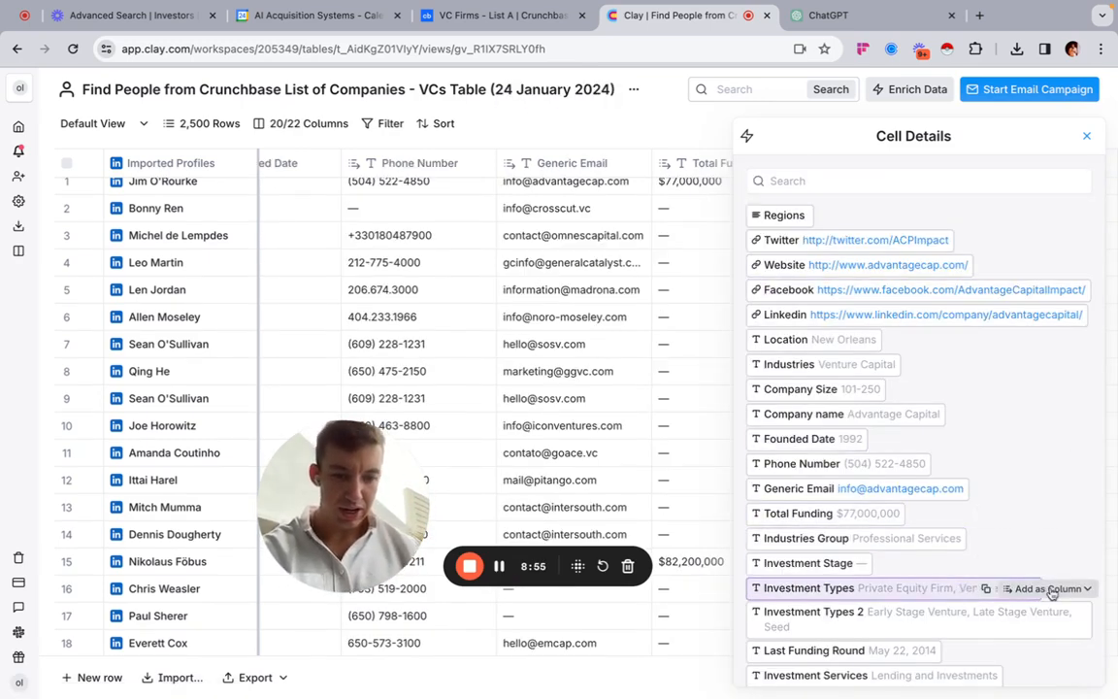
Add the Investment Types field as a column and Investment Types 2 as a column named Investment Stage 2.
left_click(1052, 591)
left_click(1044, 346)
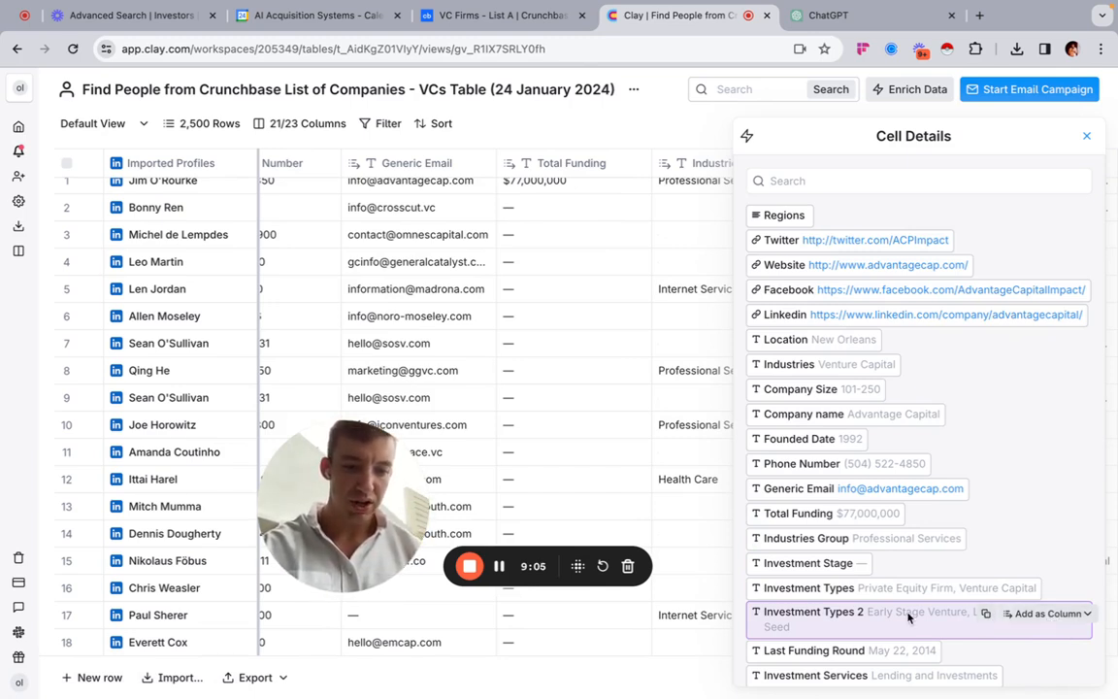
left_click(1033, 618)
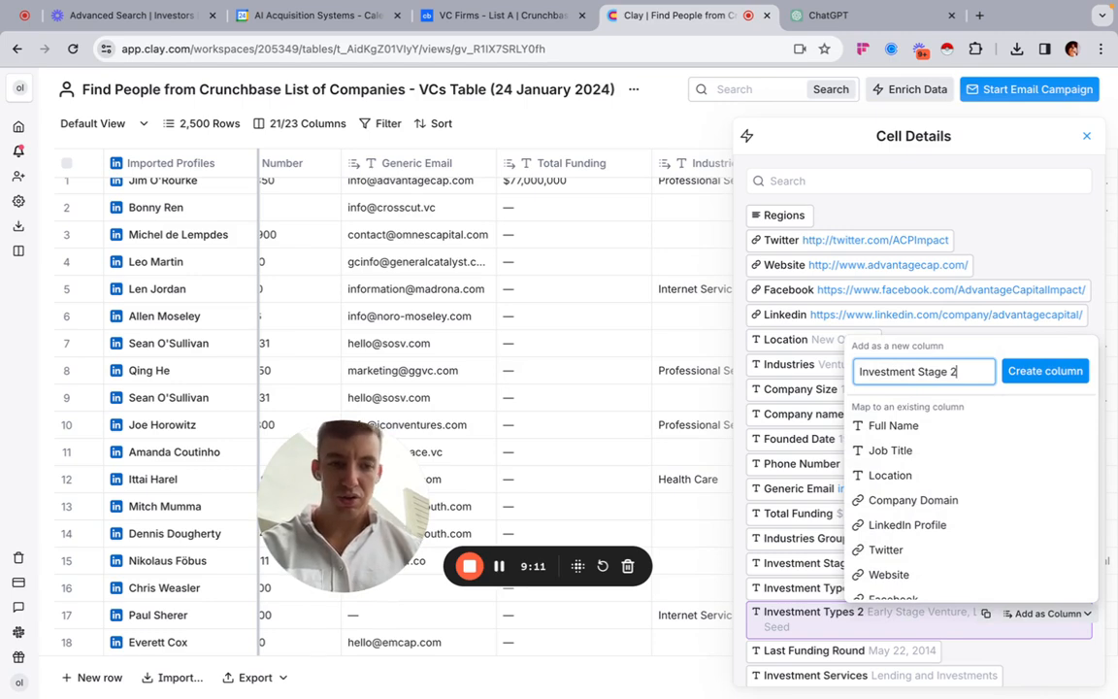
left_click(1044, 370)
scroll(805, 544, "down", 1)
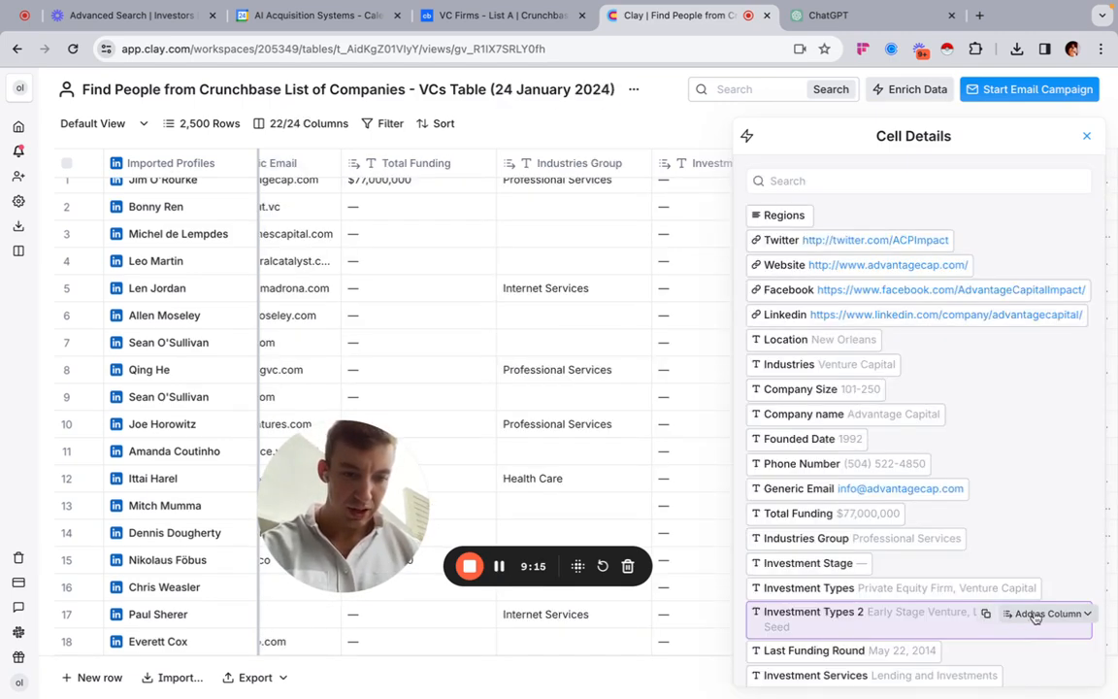
left_click(1035, 616)
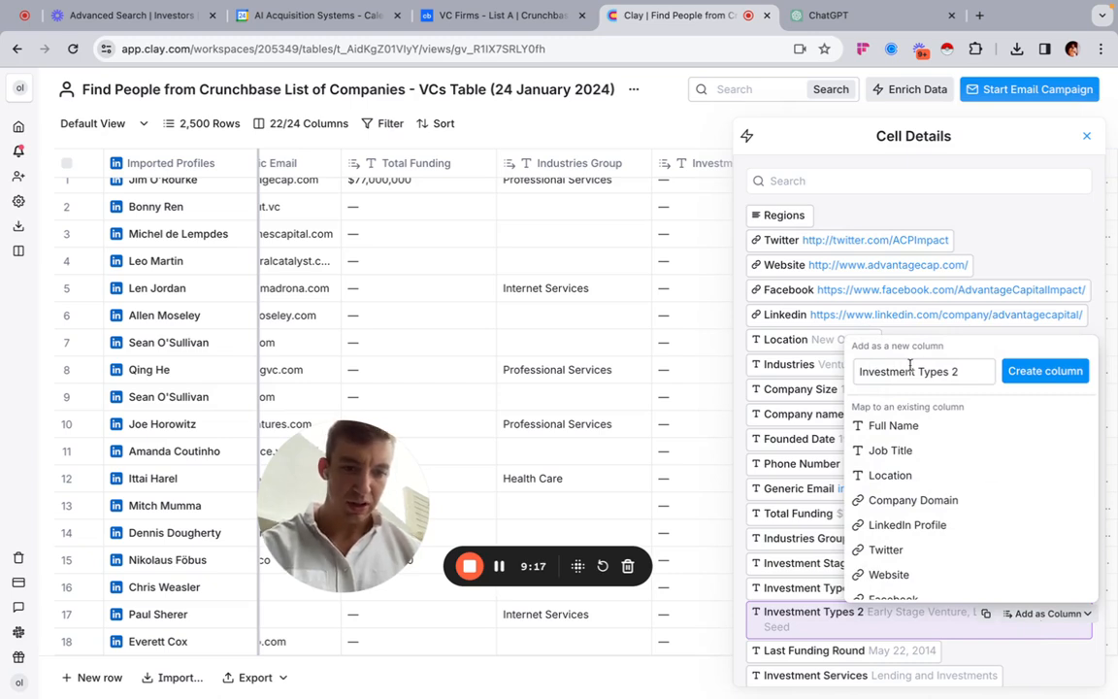
left_click(860, 660)
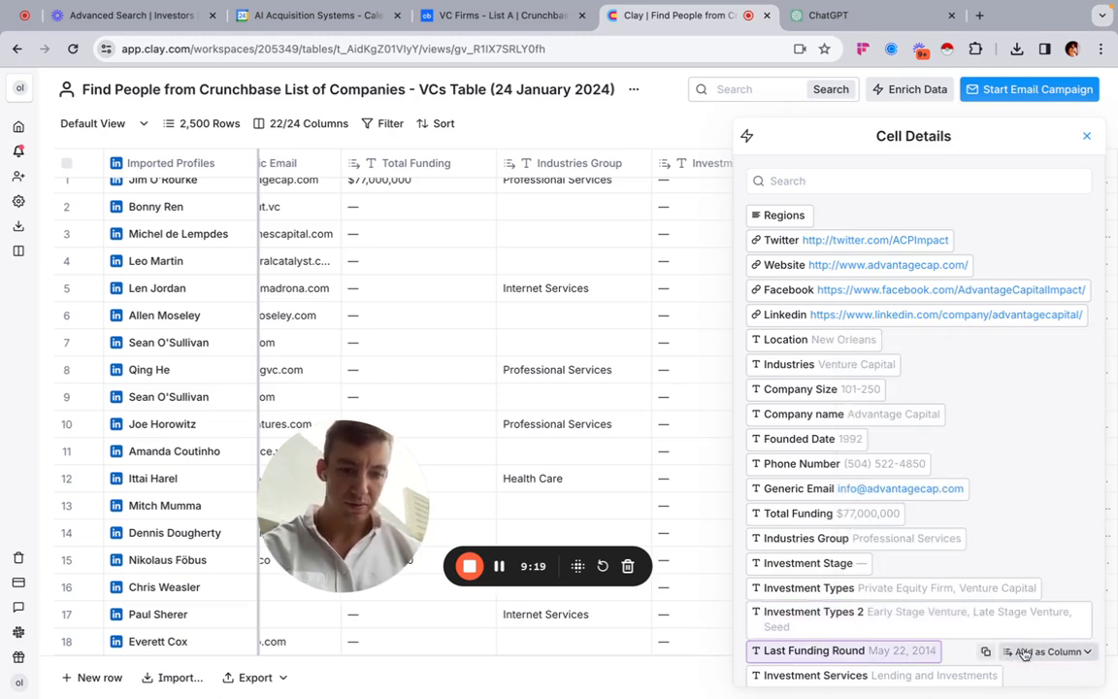
Add the Last Funding Round field as a column and Funding Round amount as a column named Funding Total amount.
left_click(1046, 652)
left_click(1045, 411)
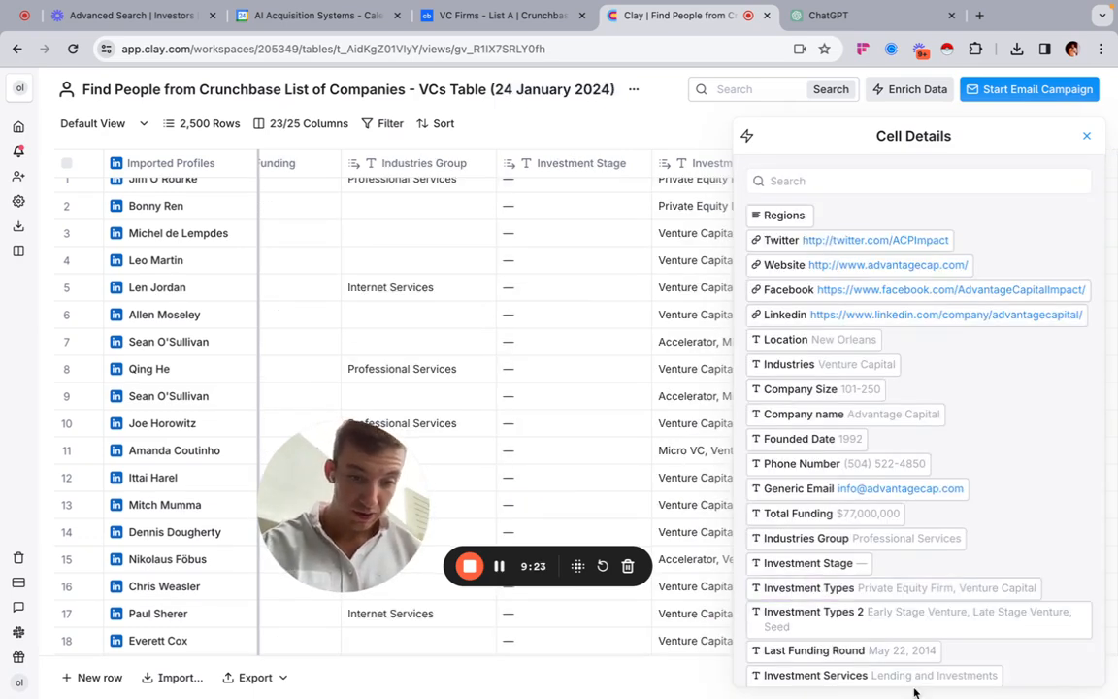
scroll(995, 646, "down", 1)
left_click(1046, 666)
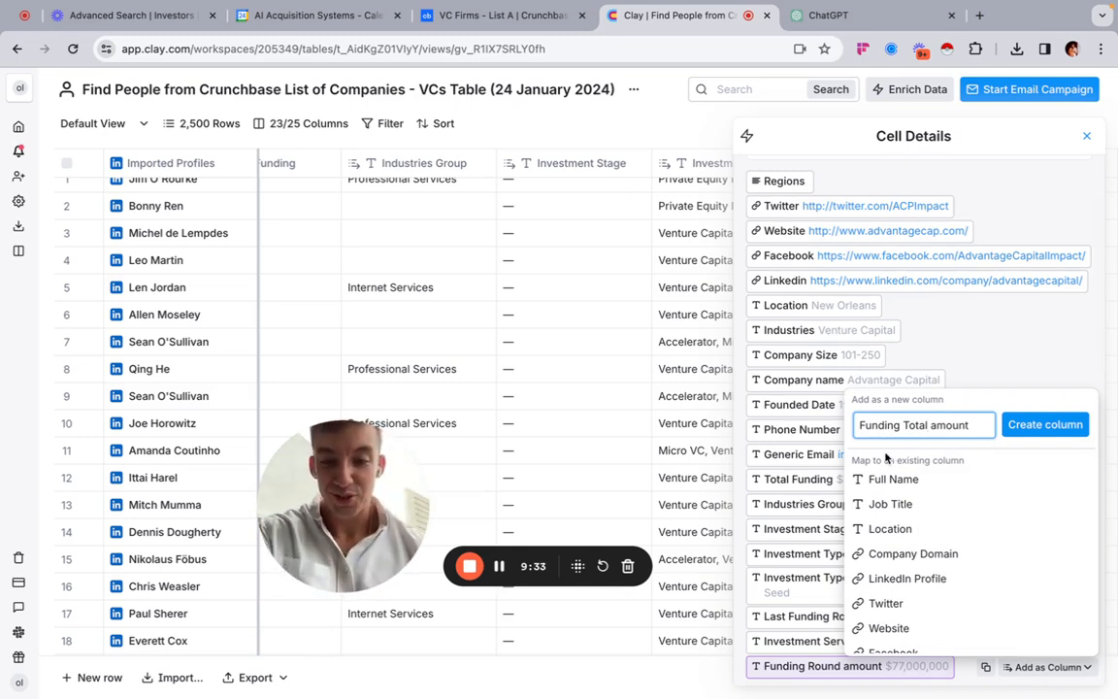
left_click(1028, 424)
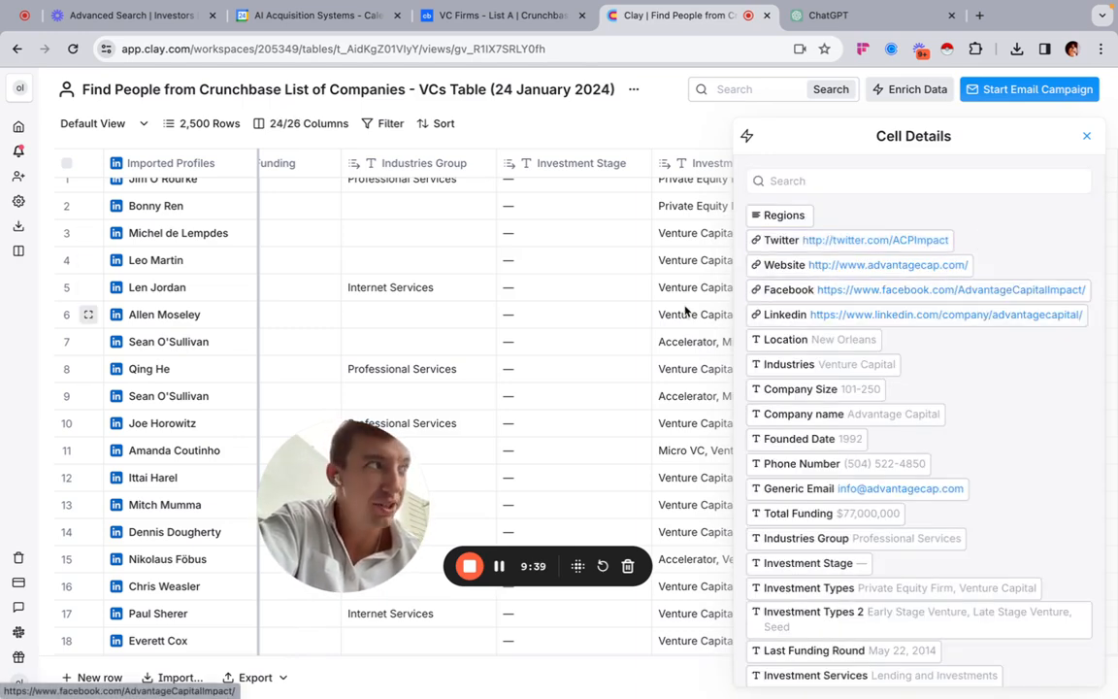
Close the company cell details and review the newly added columns across the table.
scroll(591, 346, "right", 5)
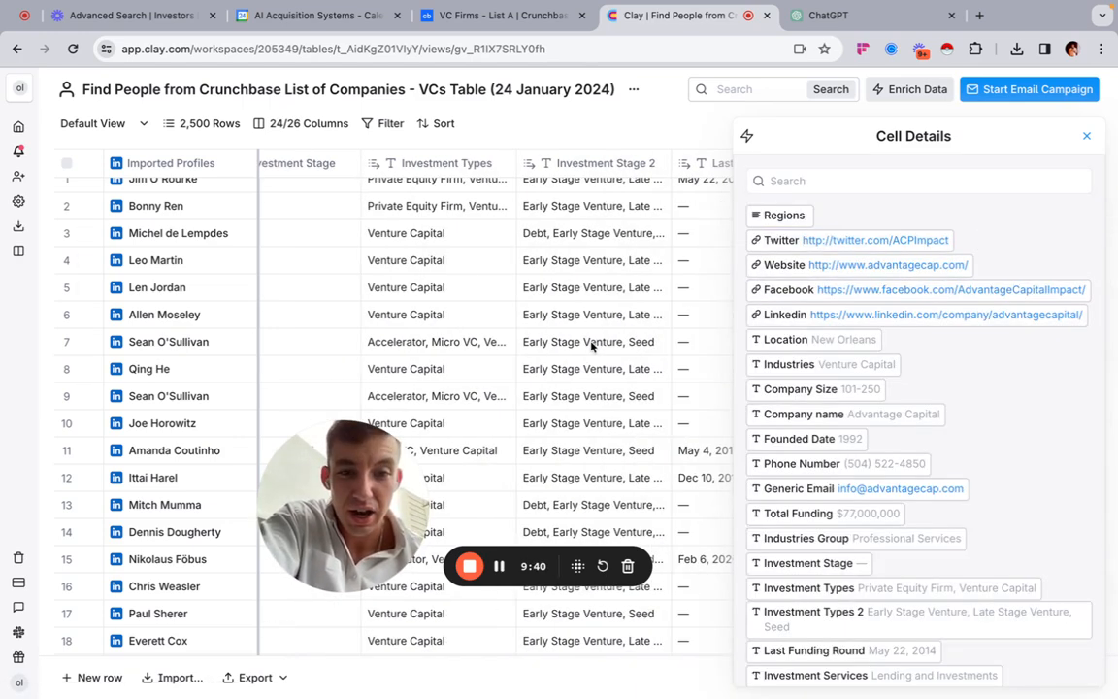
left_click(1085, 137)
scroll(844, 274, "up", 1)
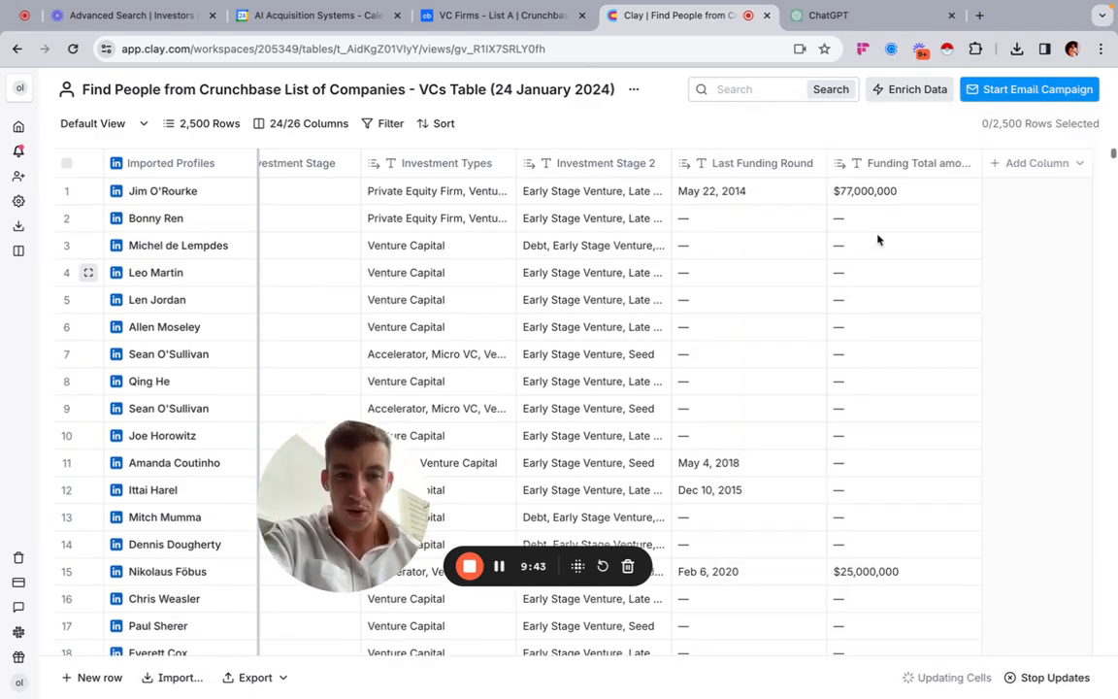
scroll(851, 312, "left", 10)
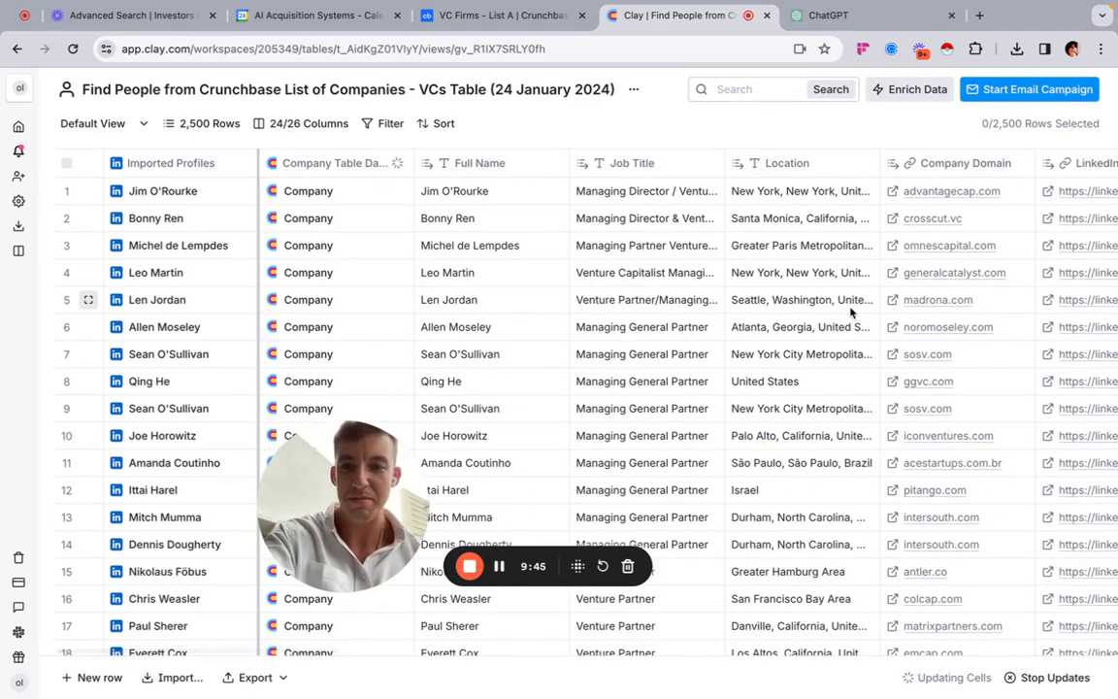
scroll(851, 312, "right", 5)
scroll(852, 312, "right", 10)
scroll(302, 197, "left", 9)
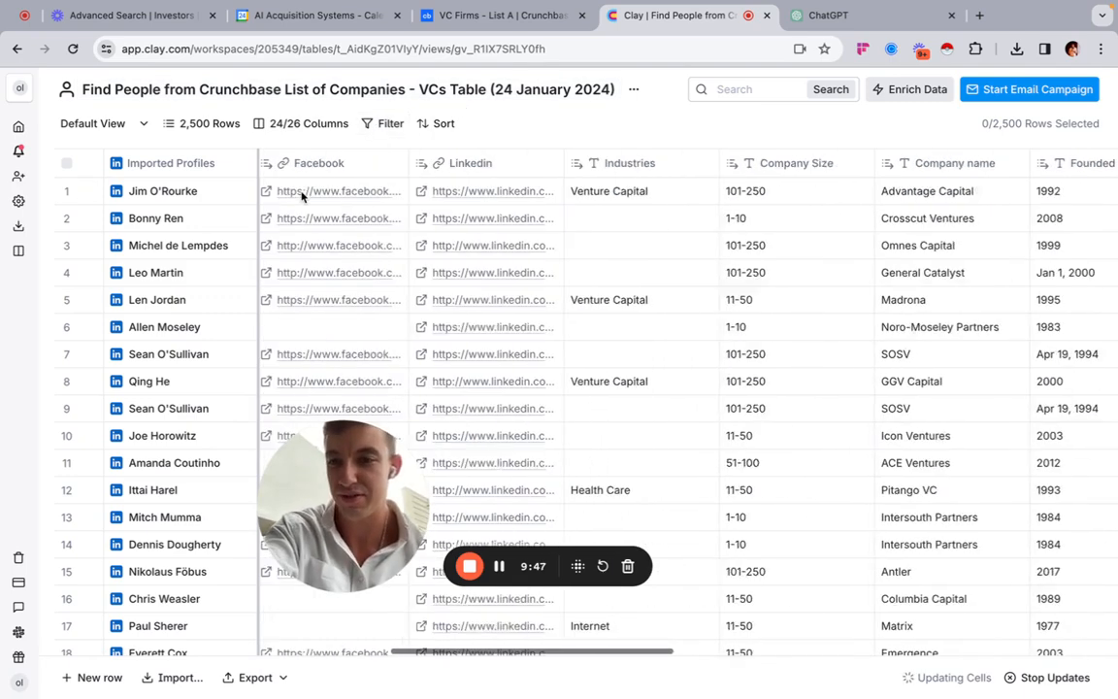
Add the Url field from the first imported profile's details as a new column named Linkedin Personal Url.
left_click(184, 200)
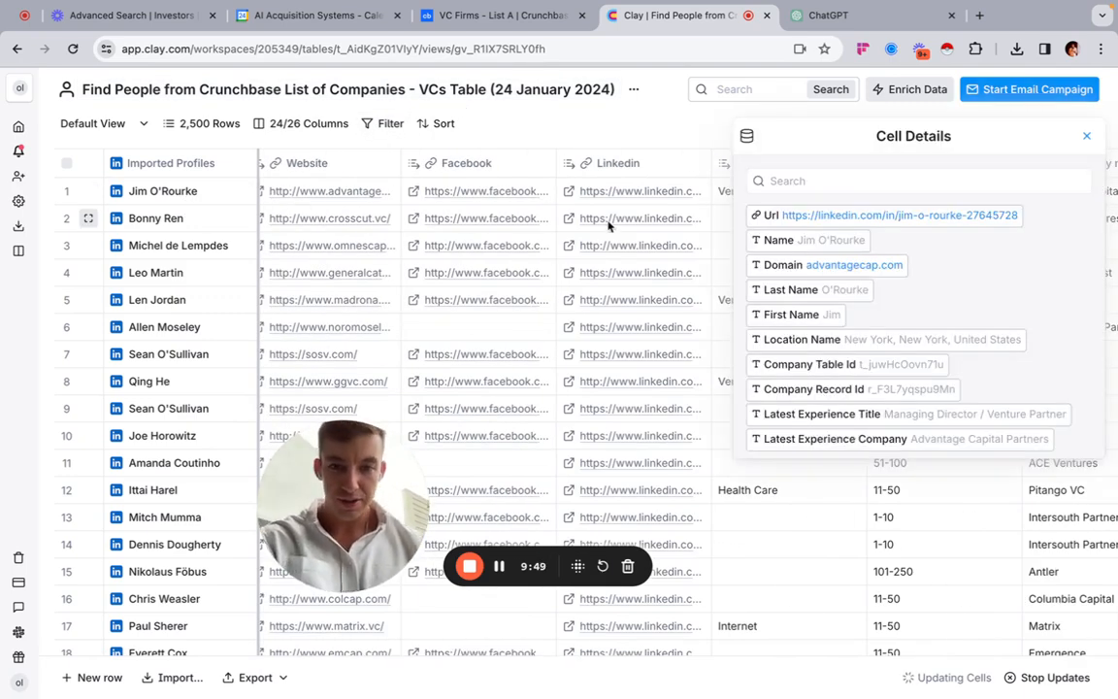
left_click(1050, 215)
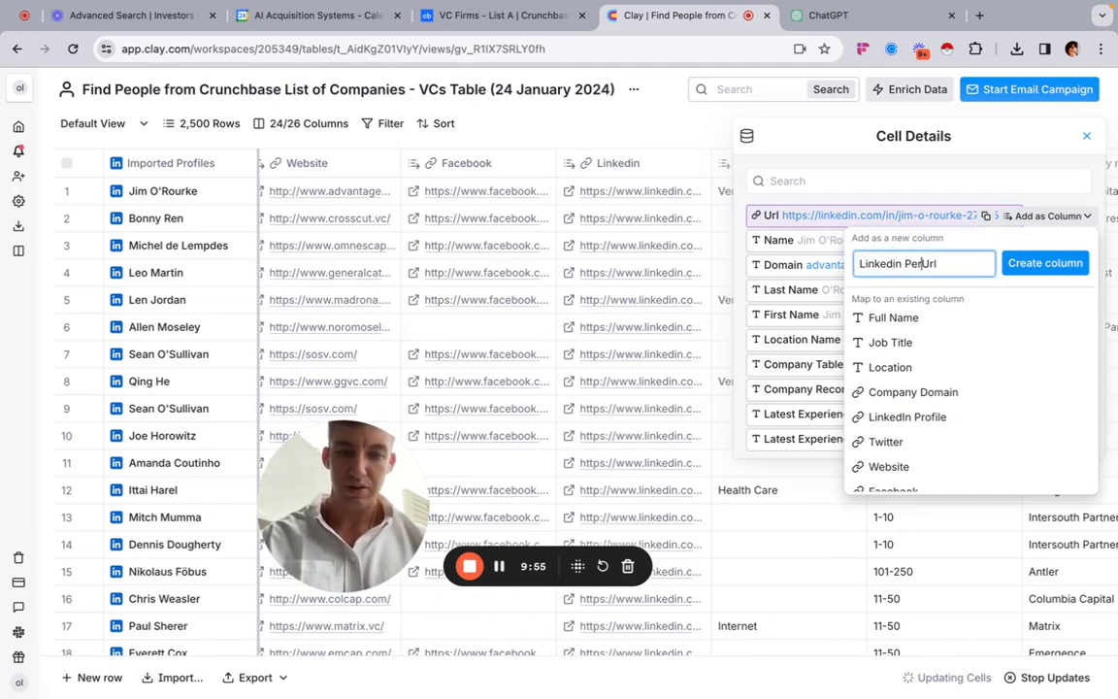
left_click(1033, 264)
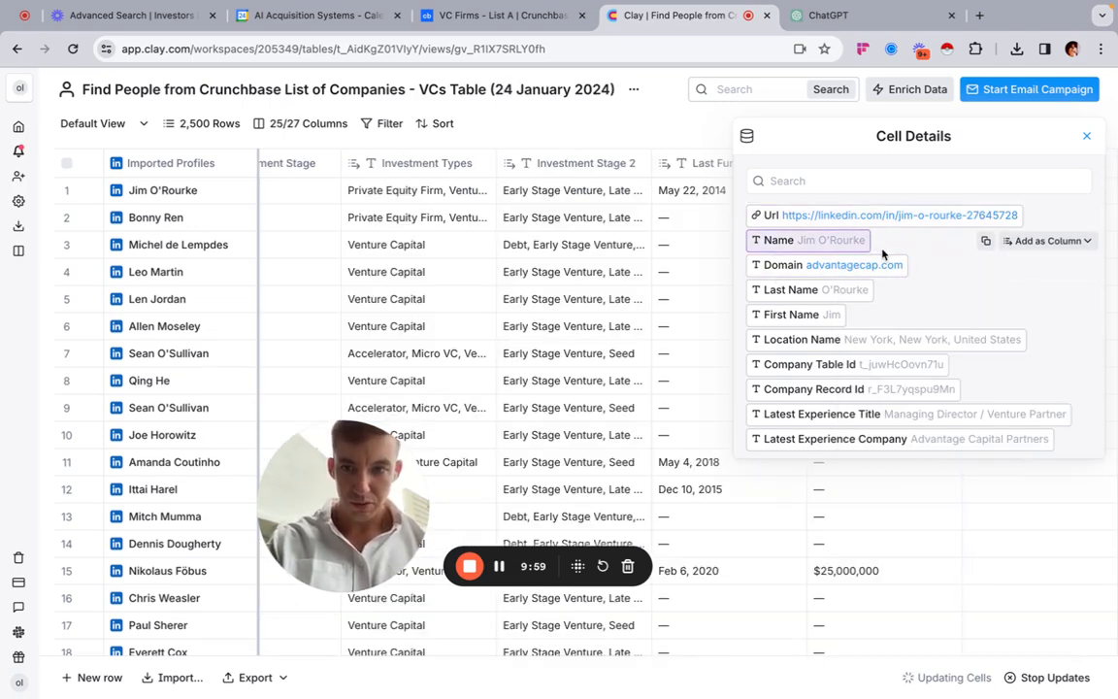
Add the profile's First Name and Last Name fields as new columns and close the cell details.
scroll(593, 245, "left", 5)
scroll(595, 248, "left", 10)
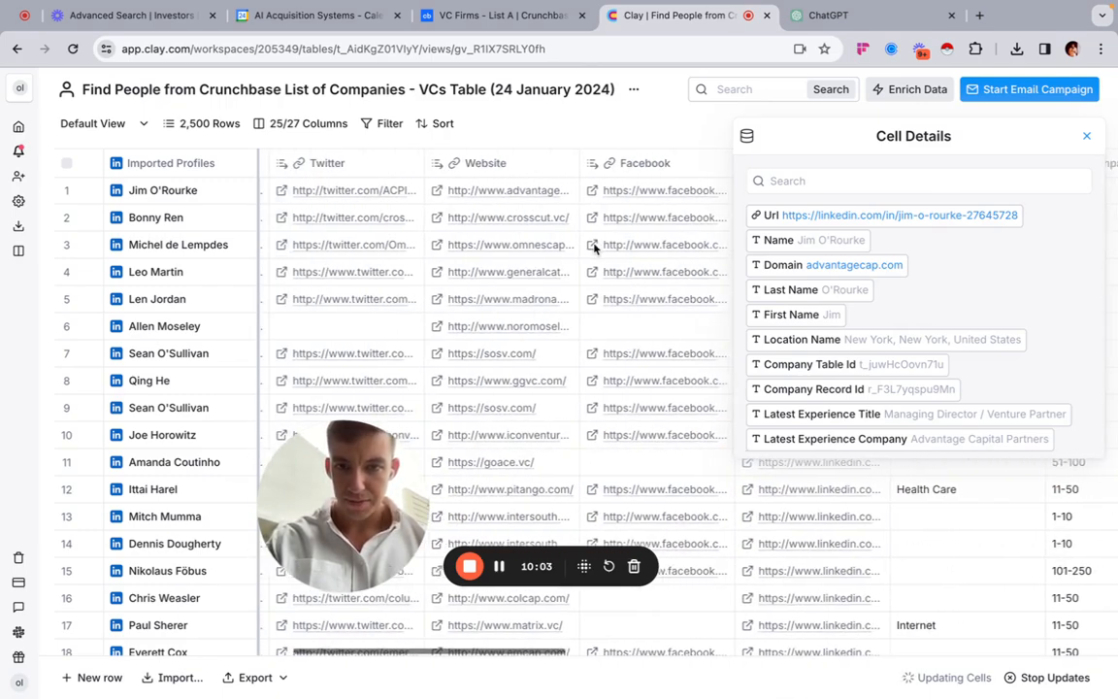
scroll(594, 246, "left", 5)
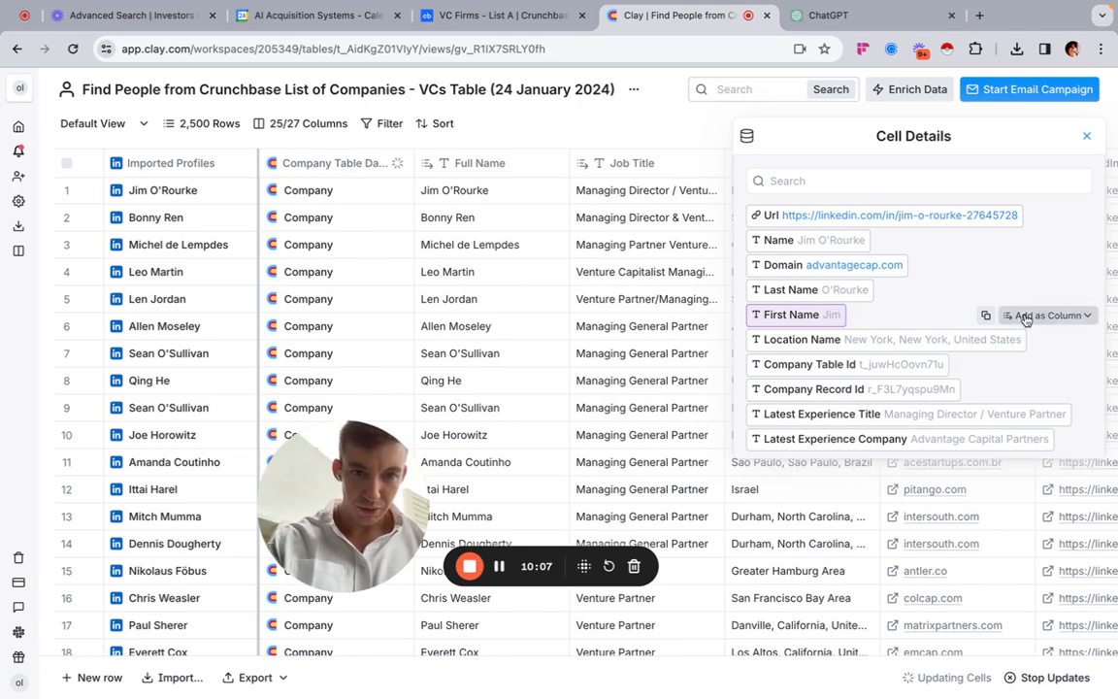
left_click(1025, 317)
left_click(1037, 362)
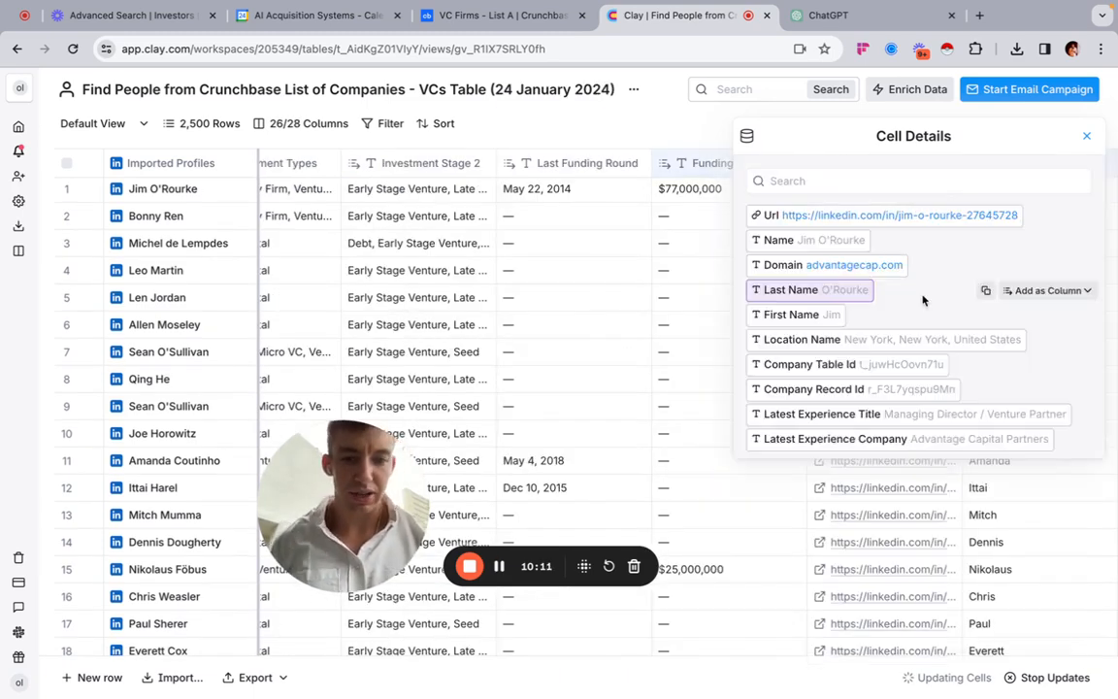
left_click(1025, 290)
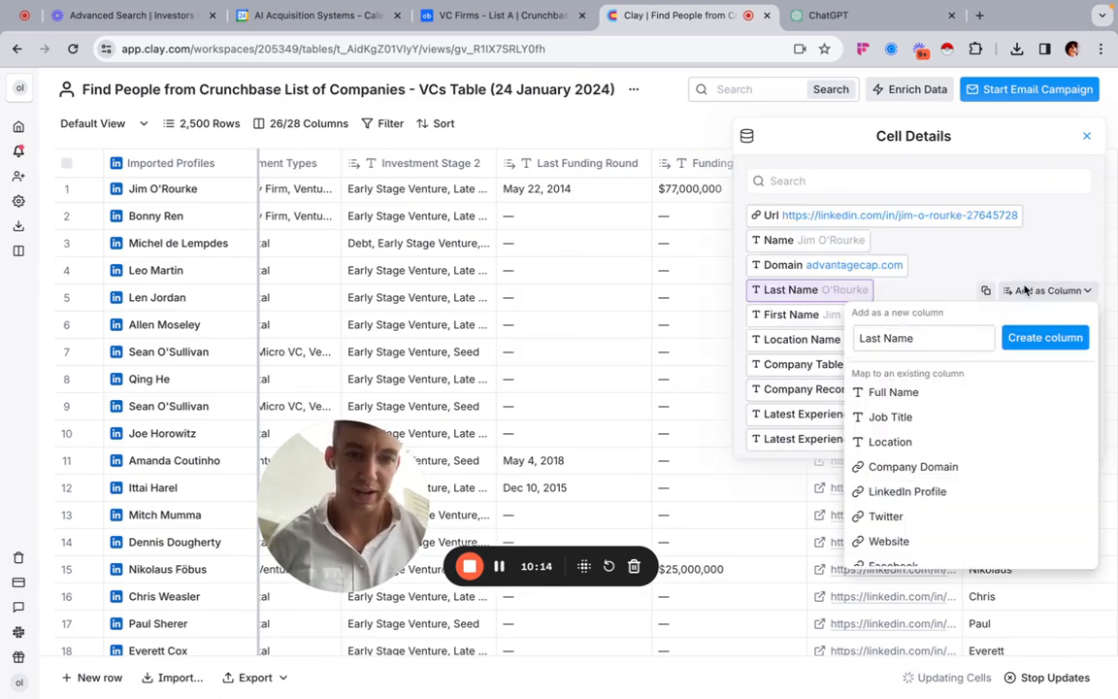
left_click(1021, 348)
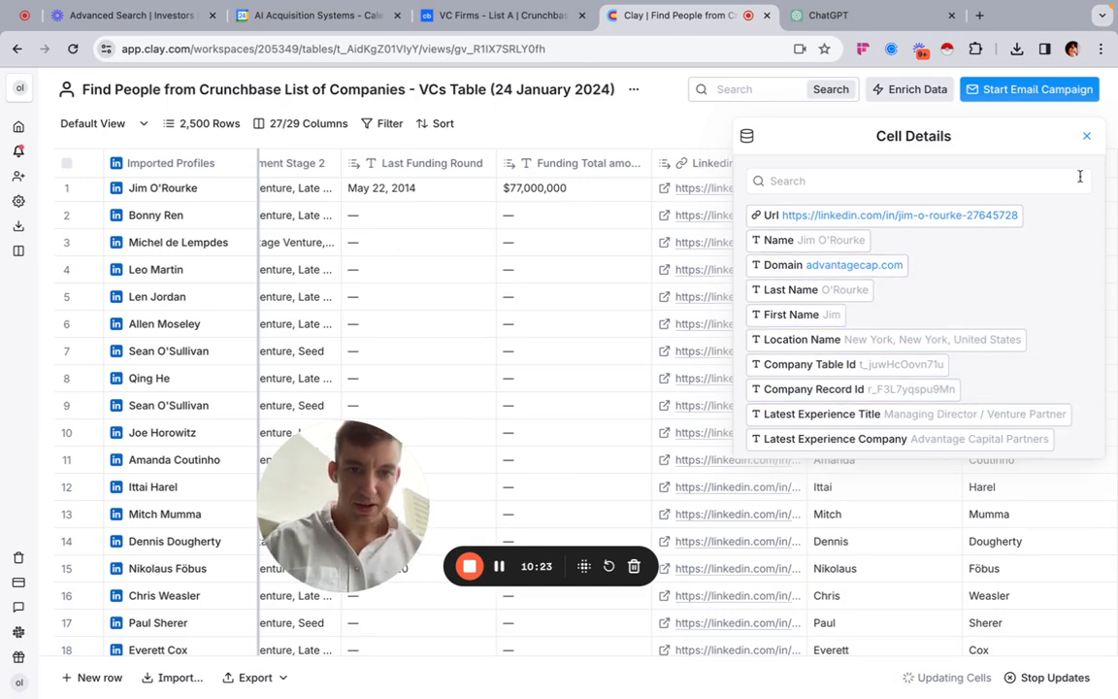
left_click(1085, 138)
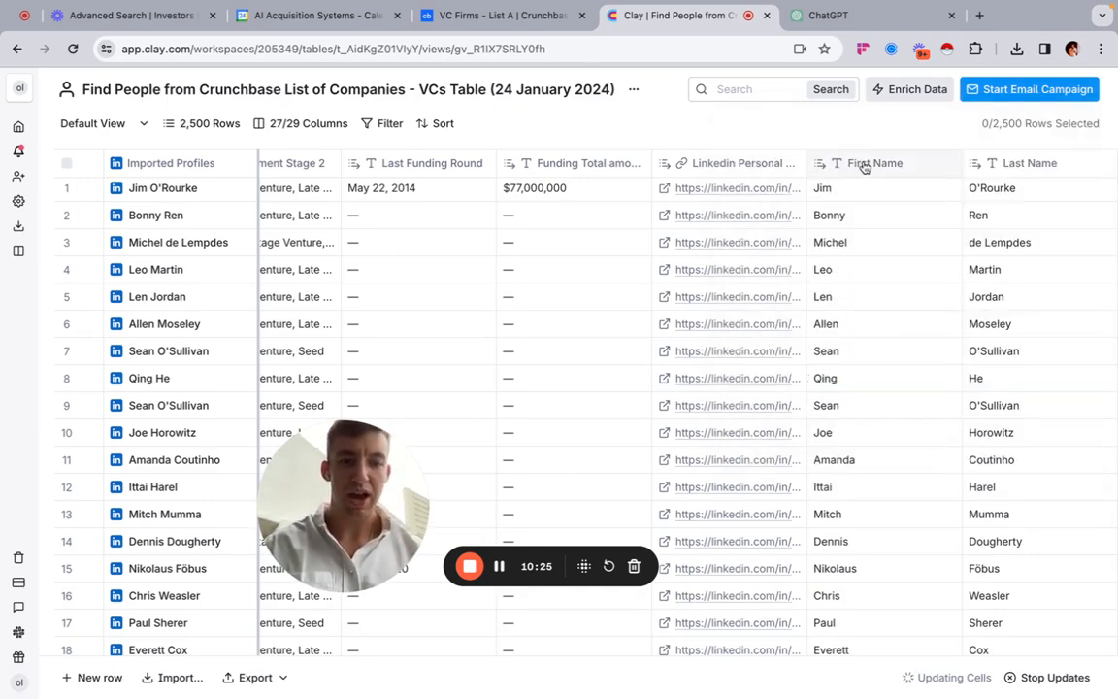
Reorder the table columns so that First Name and Last Name directly follow Full Name, ahead of Job Title.
left_click(301, 123)
scroll(338, 413, "down", 10)
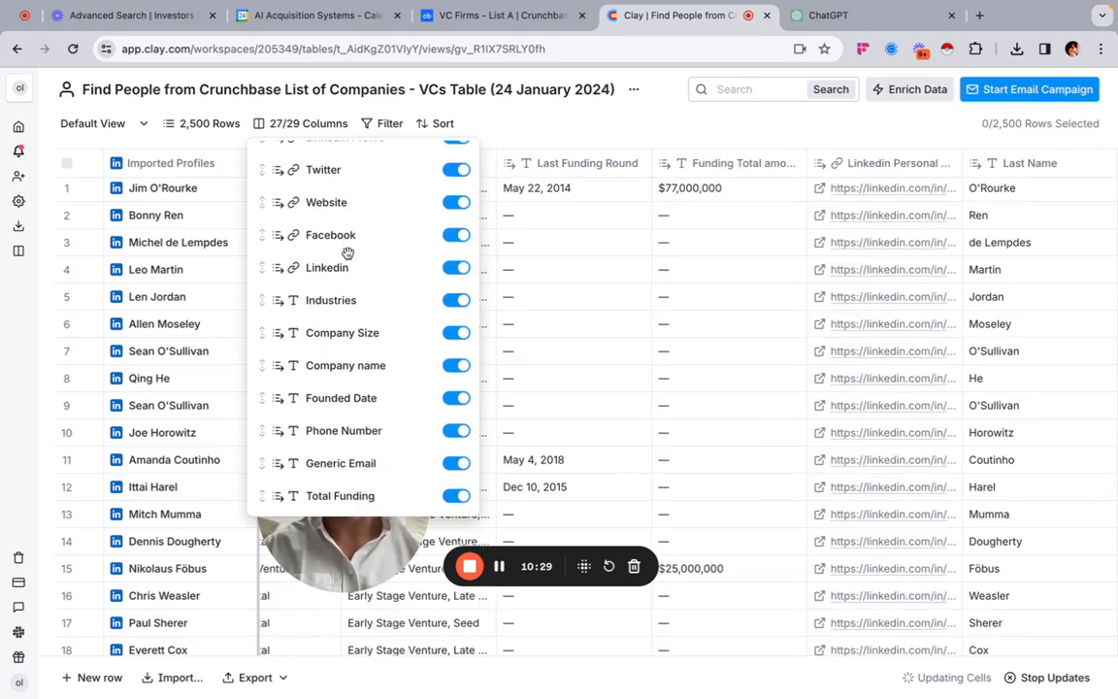
scroll(346, 255, "up", 5)
scroll(344, 366, "down", 1)
scroll(344, 366, "down", 3)
scroll(344, 366, "up", 2)
scroll(345, 369, "down", 8)
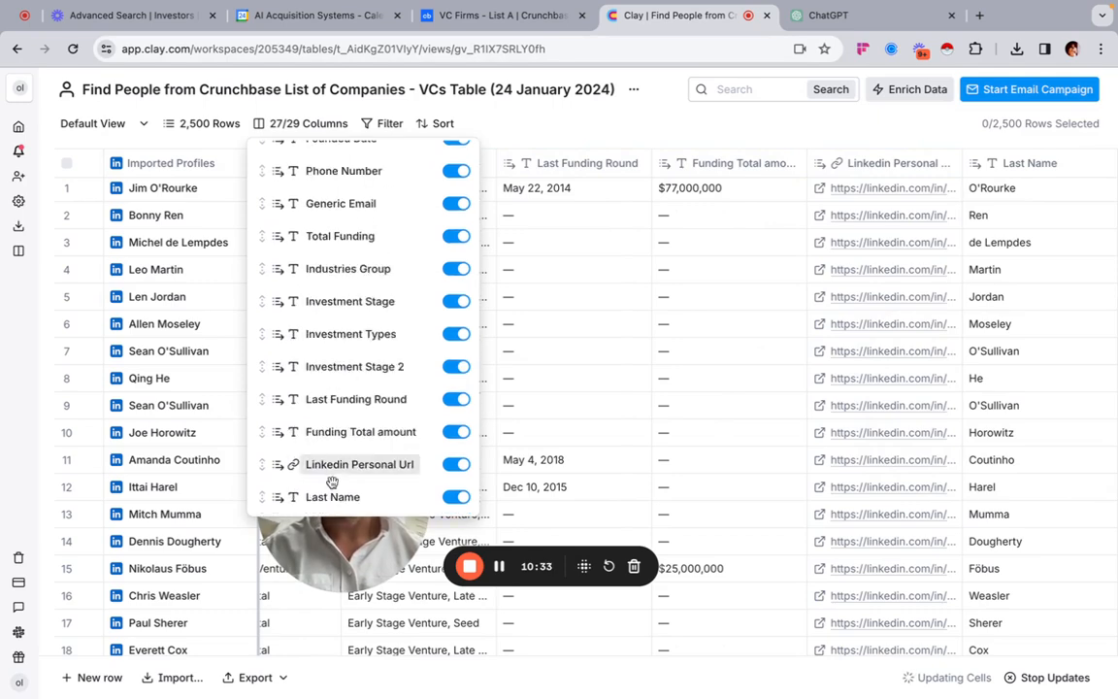
left_click_drag(283, 496, 332, 344)
scroll(344, 359, "down", 8)
scroll(353, 371, "up", 10)
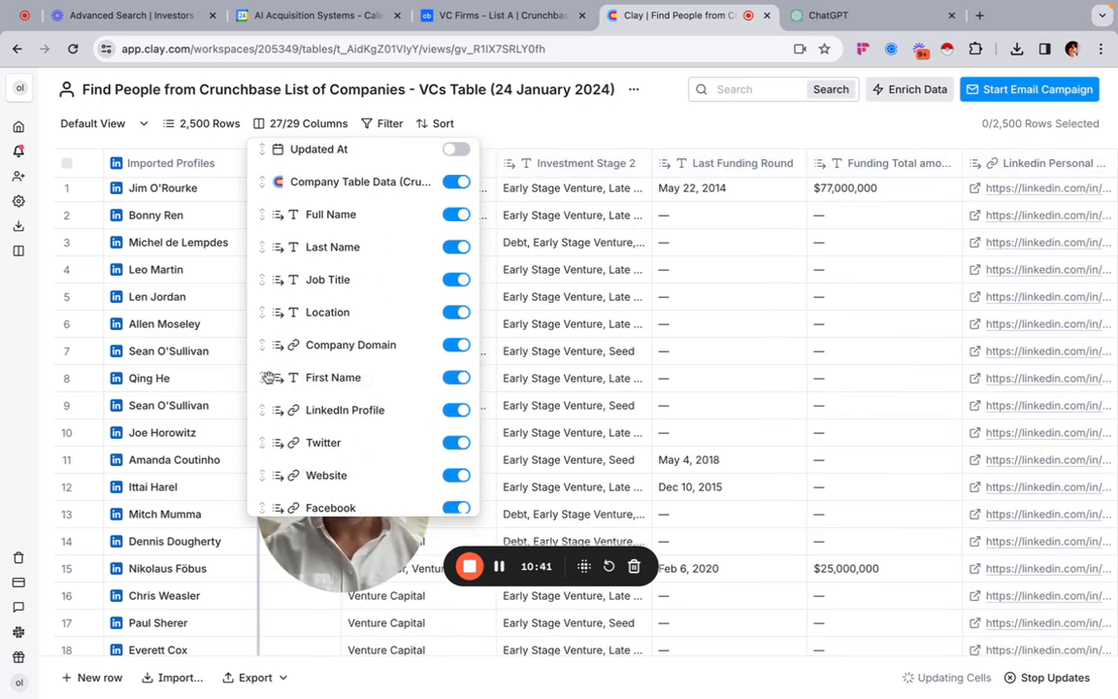
left_click_drag(268, 315, 264, 244)
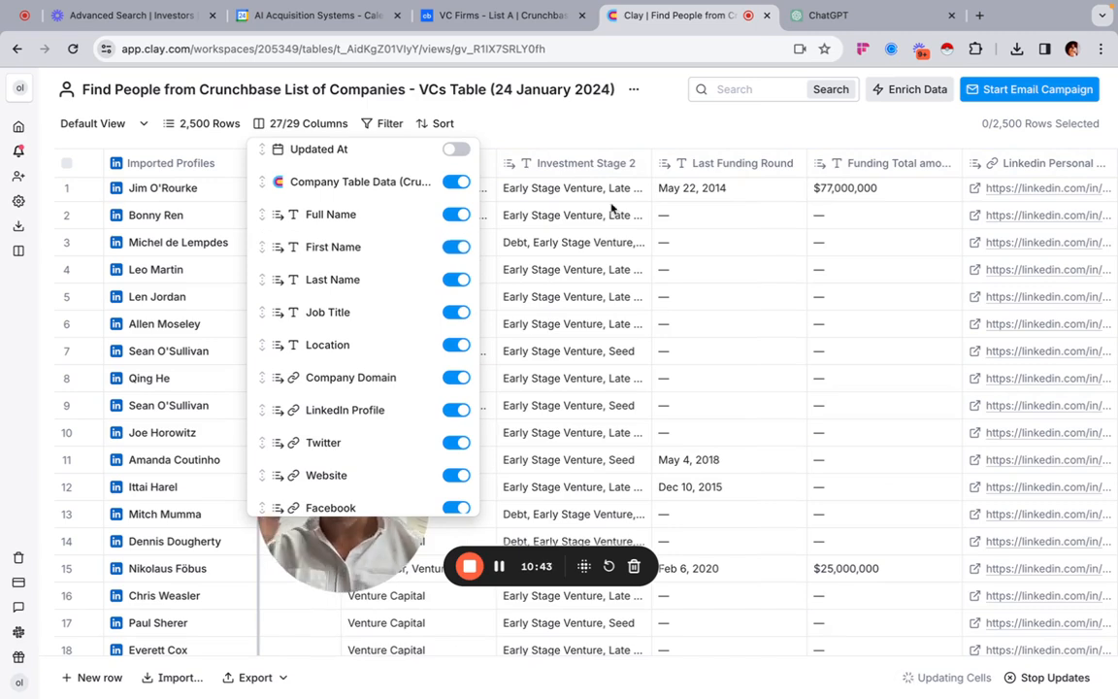
Close the column list and review the column order across the whole table, from Full Name through Linkedin Personal Url.
left_click(622, 123)
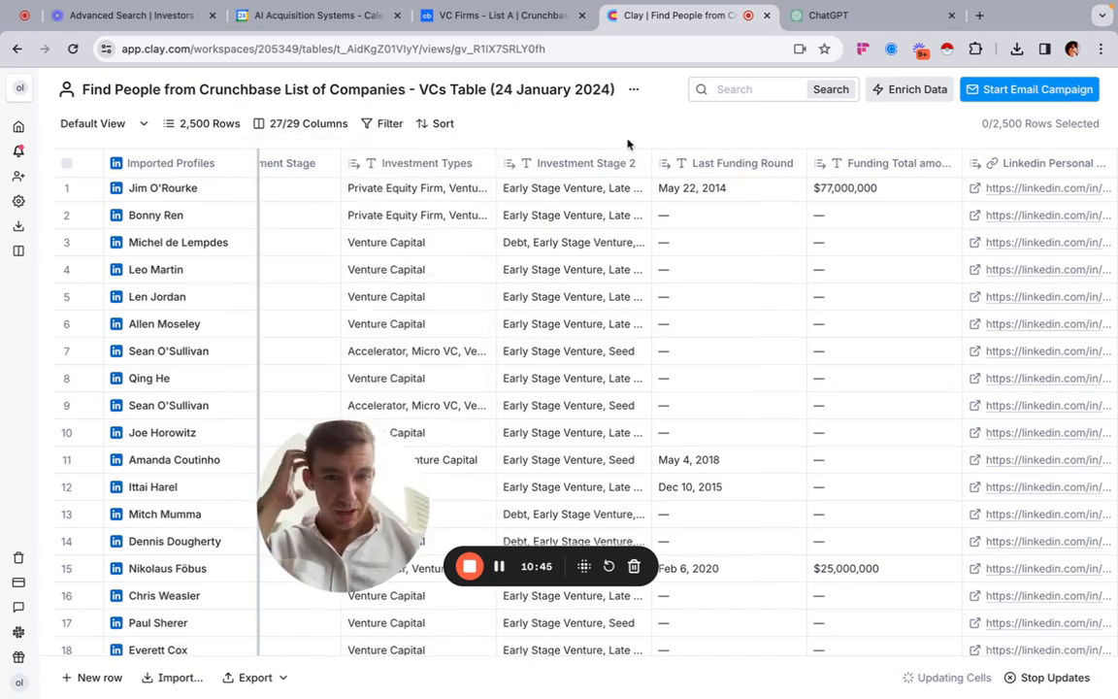
scroll(682, 333, "right", 2)
scroll(681, 332, "left", 15)
scroll(606, 293, "left", 5)
scroll(606, 293, "right", 10)
scroll(871, 217, "right", 3)
scroll(771, 302, "right", 5)
scroll(771, 301, "left", 15)
scroll(716, 240, "right", 6)
scroll(762, 205, "right", 3)
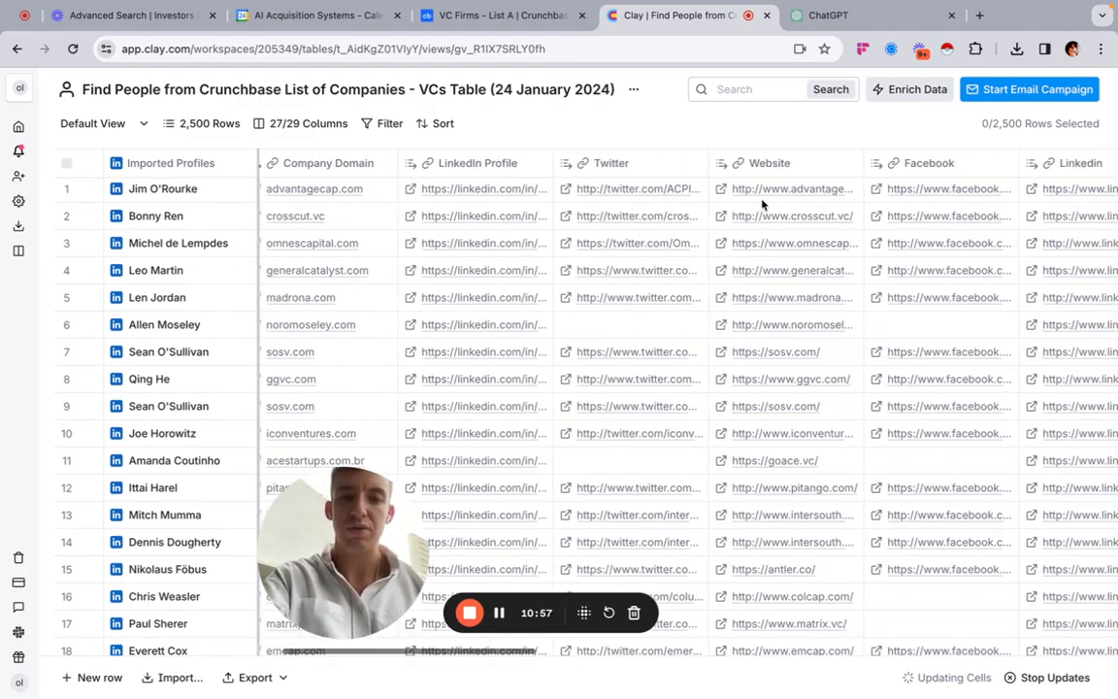
scroll(763, 243, "left", 8)
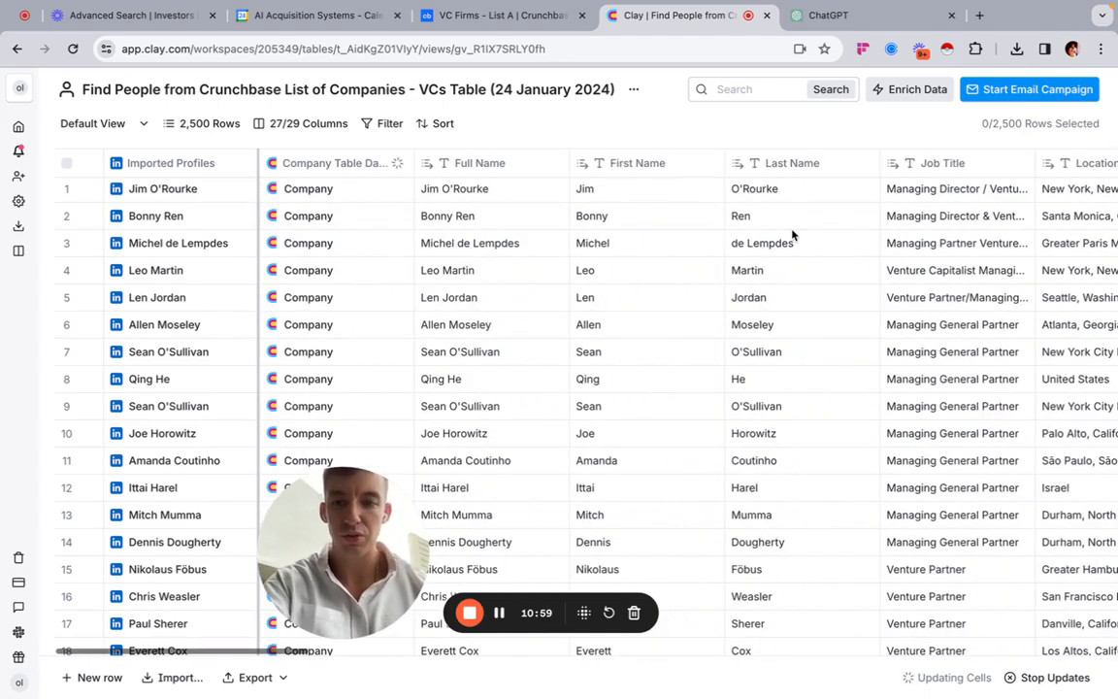
scroll(763, 246, "right", 10)
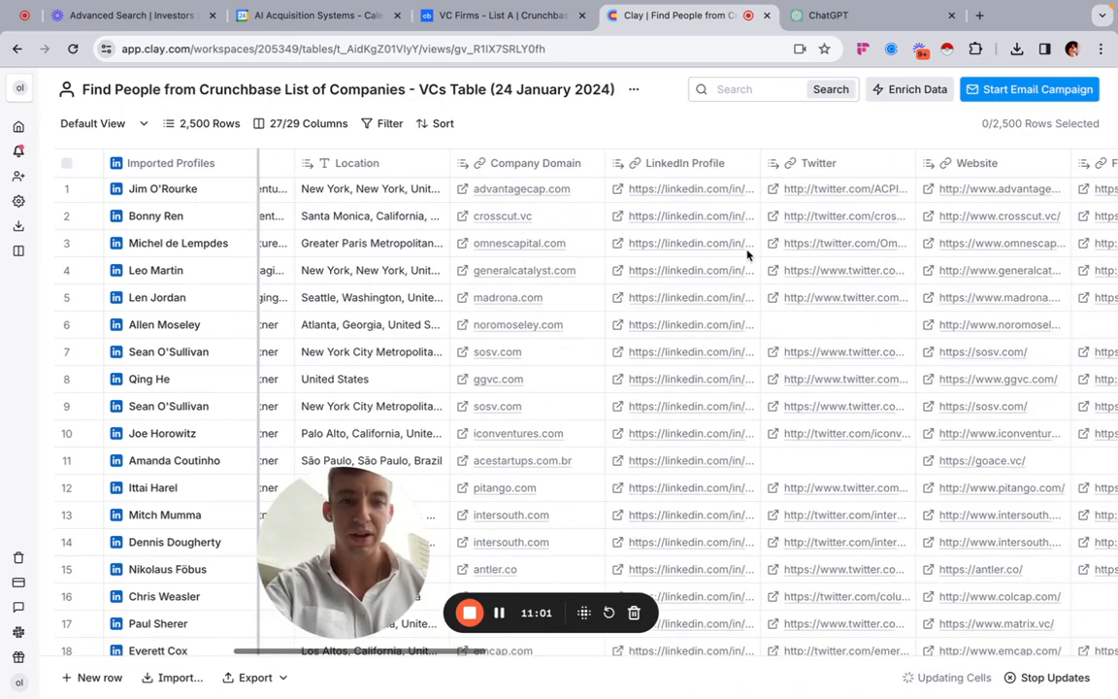
scroll(748, 254, "right", 5)
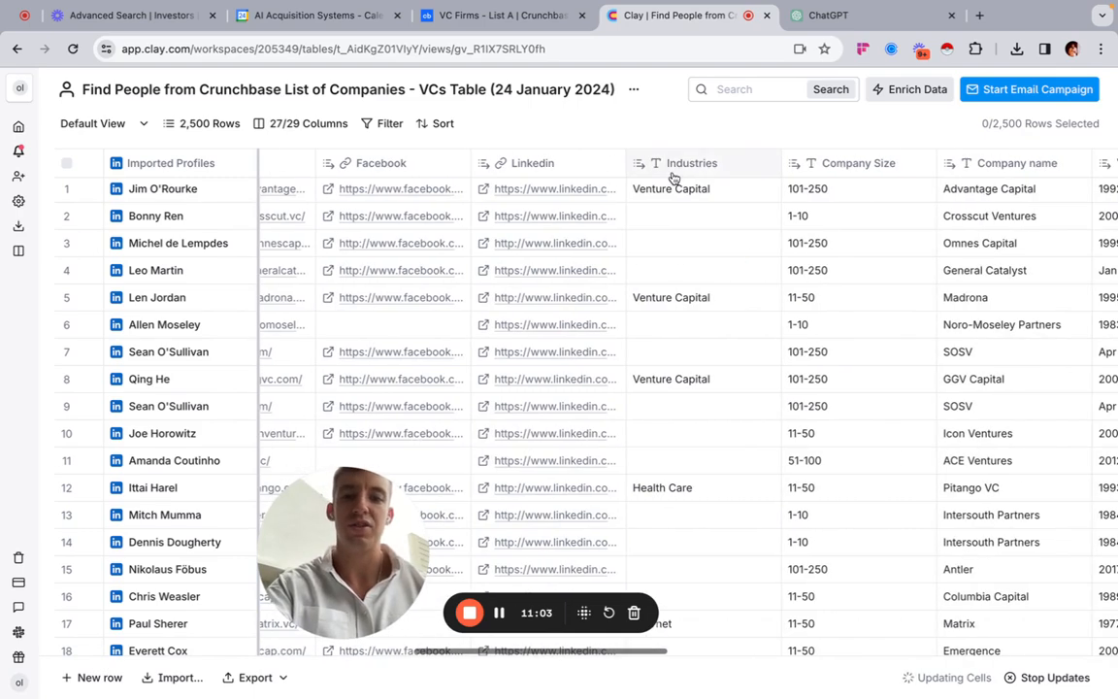
scroll(723, 180, "right", 5)
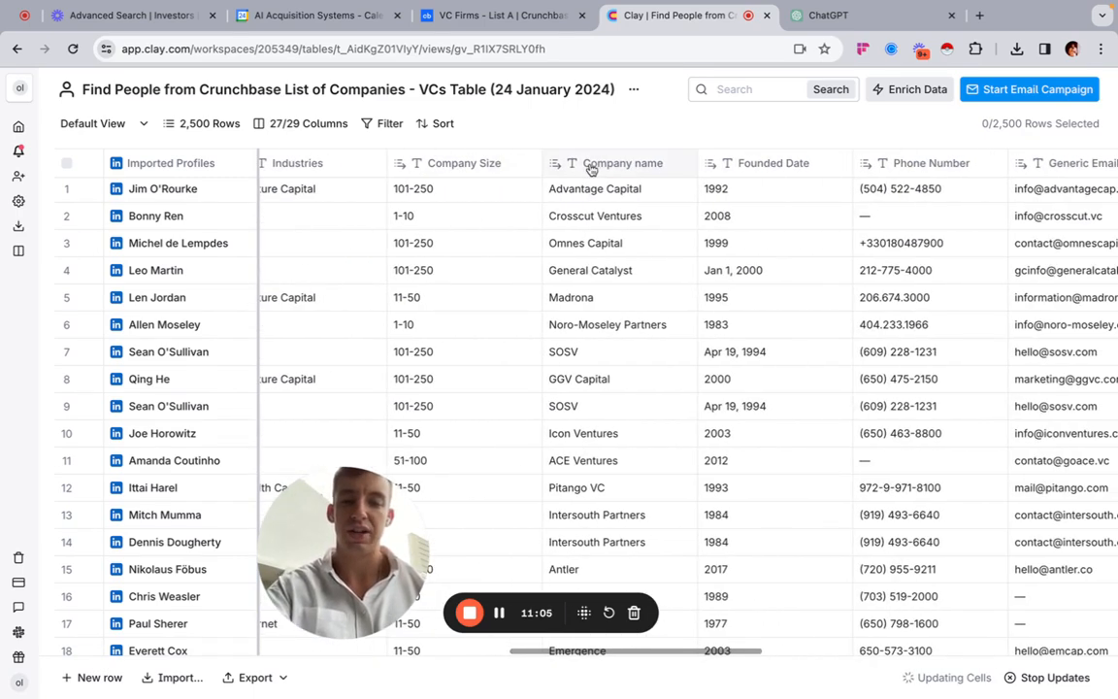
Move the Company name column so that it sits between Job Title and Location, and close the column list.
left_click(301, 123)
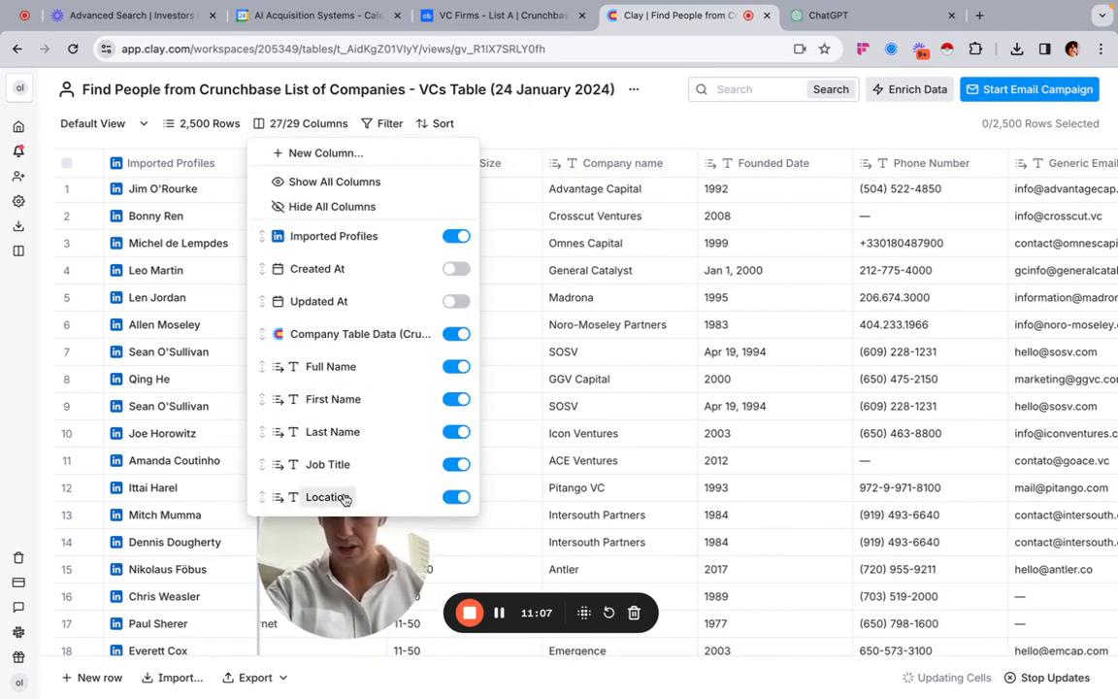
scroll(345, 499, "down", 3)
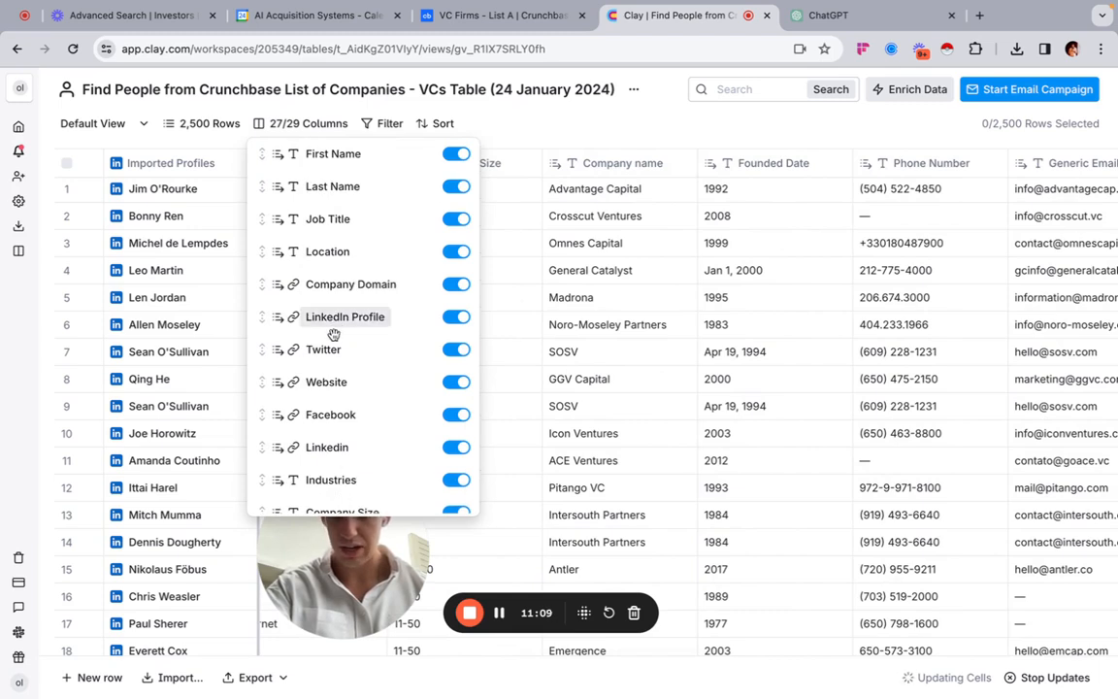
scroll(335, 330, "down", 2)
left_click_drag(265, 443, 269, 386)
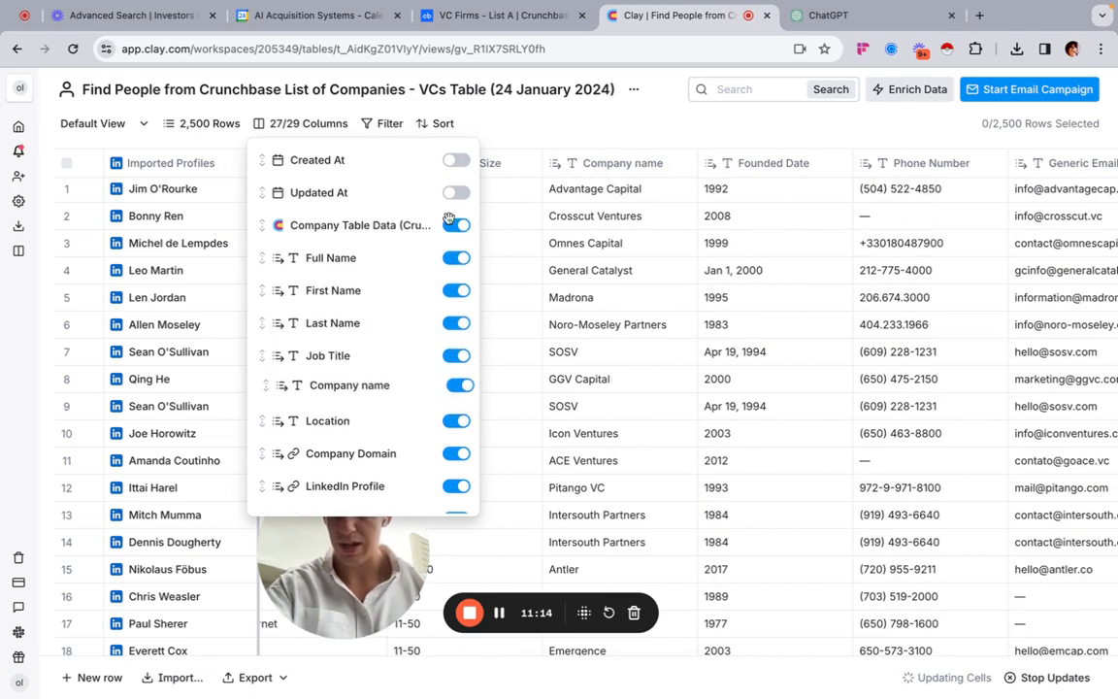
left_click(574, 118)
Search the data enrichments for "email" and choose the Work Email waterfall for a person.
scroll(626, 297, "right", 10)
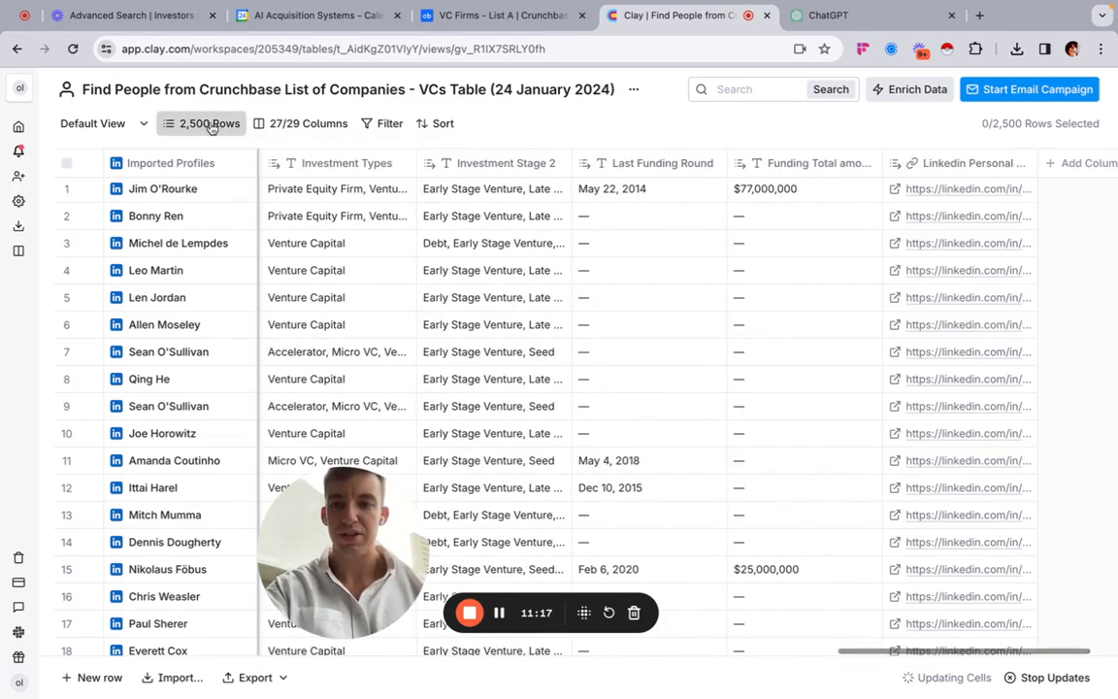
scroll(717, 272, "right", 2)
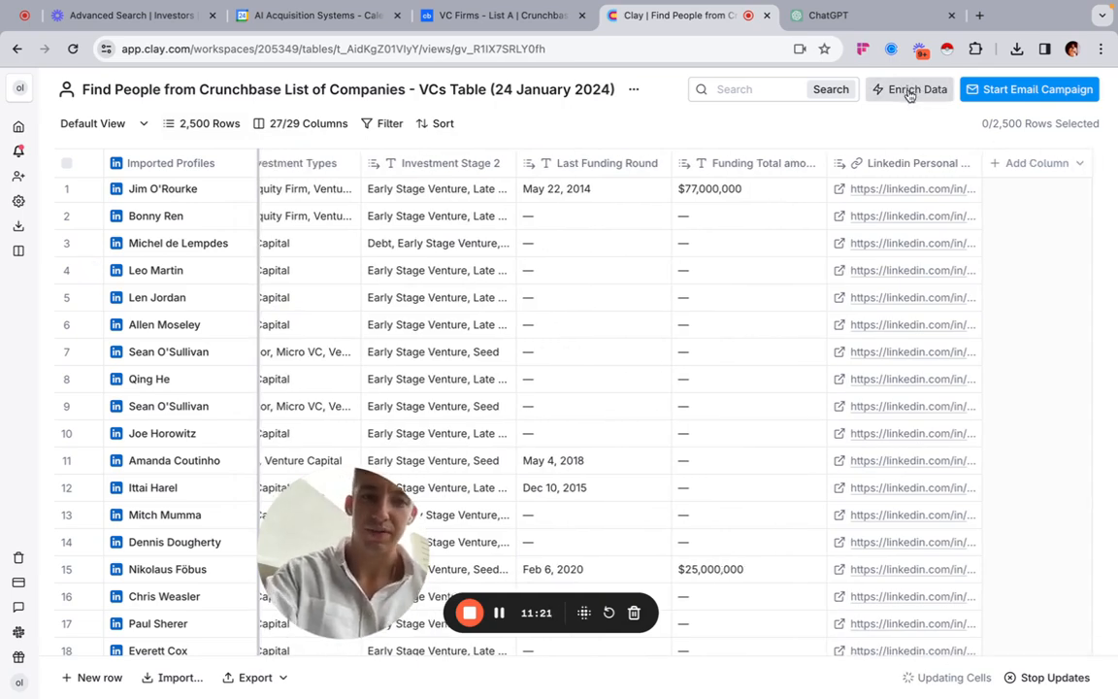
left_click(910, 91)
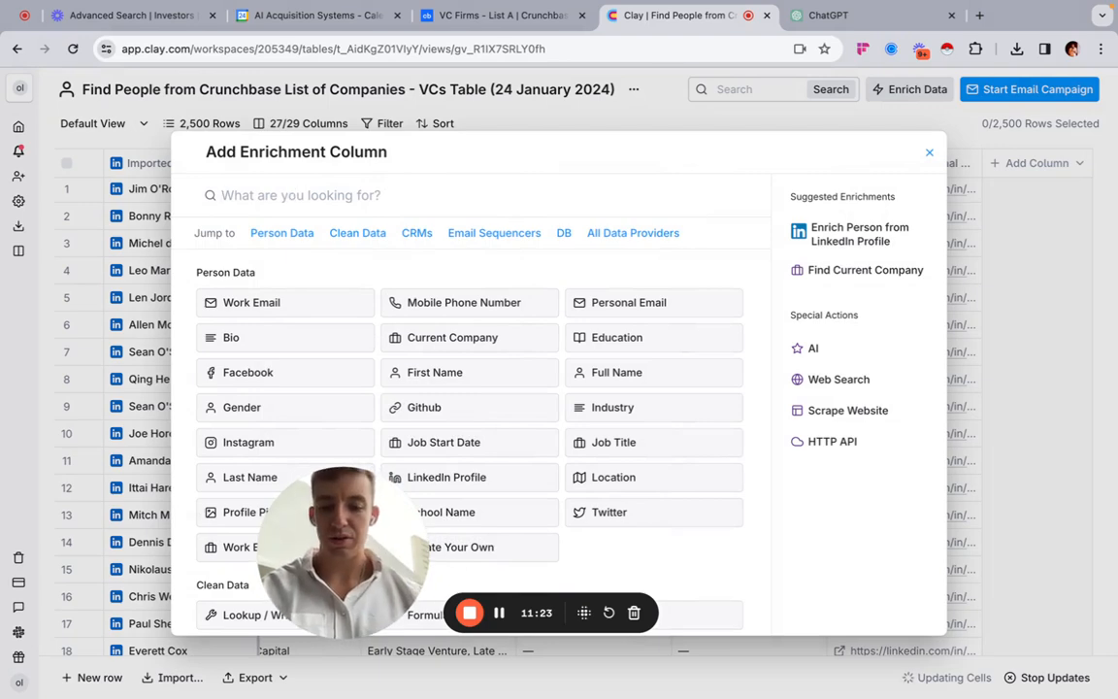
type("email")
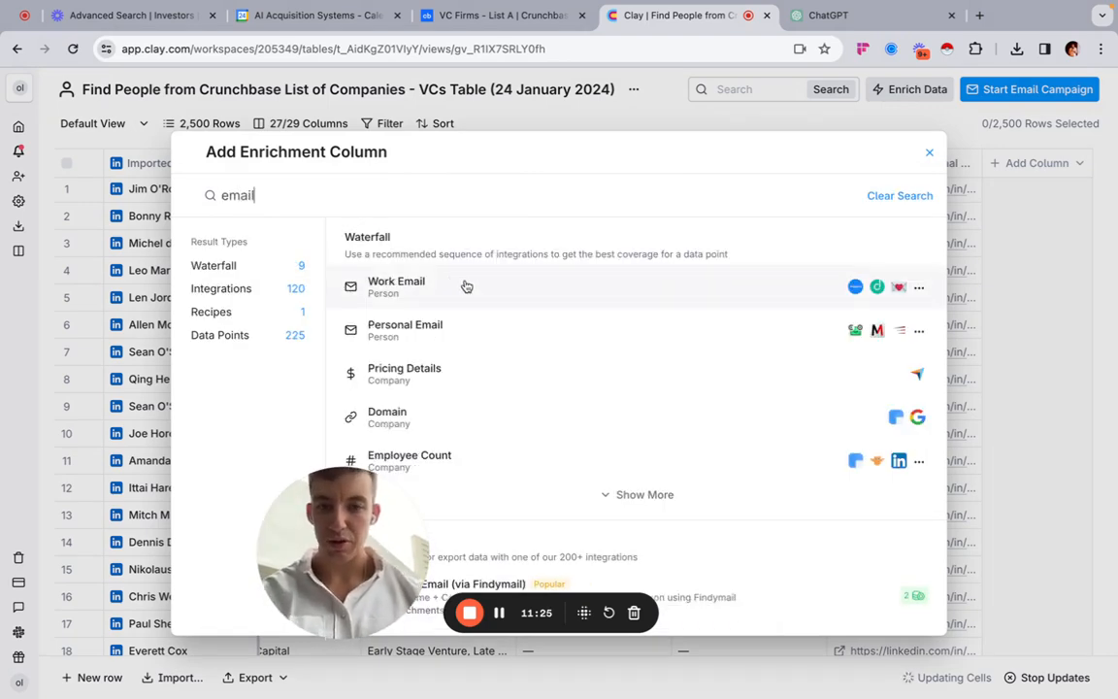
left_click(466, 287)
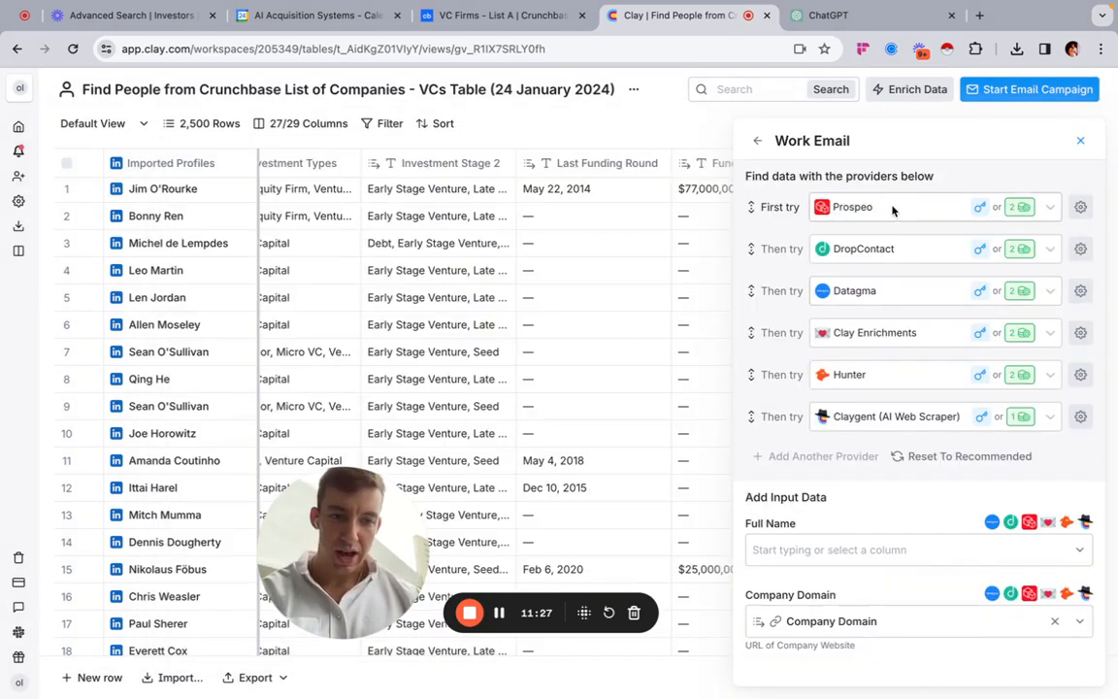
Map the Work Email enrichment's inputs to the Full Name and Company Domain columns.
left_click(838, 551)
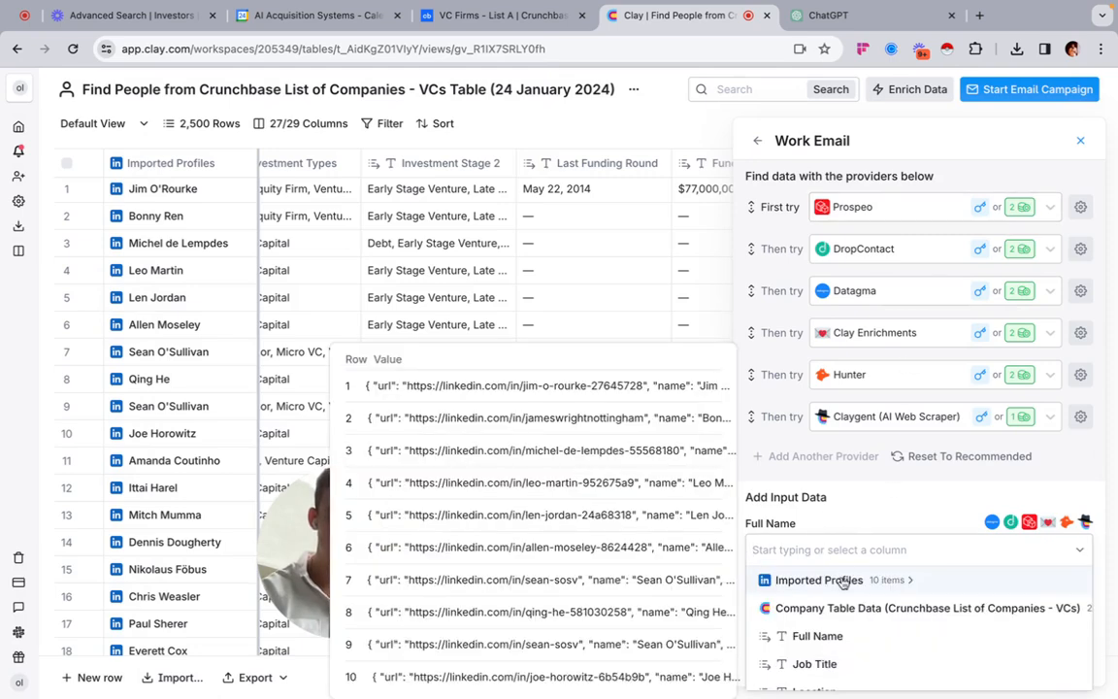
left_click(860, 637)
scroll(835, 485, "down", 3)
left_click(865, 438)
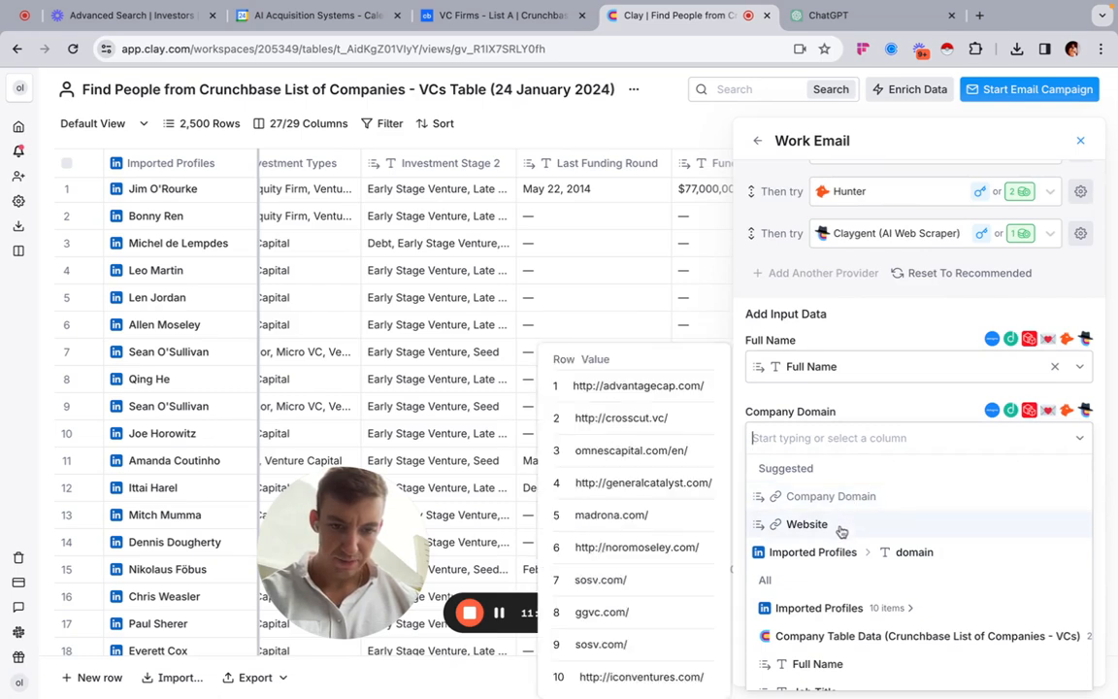
left_click(828, 496)
scroll(836, 406, "down", 1)
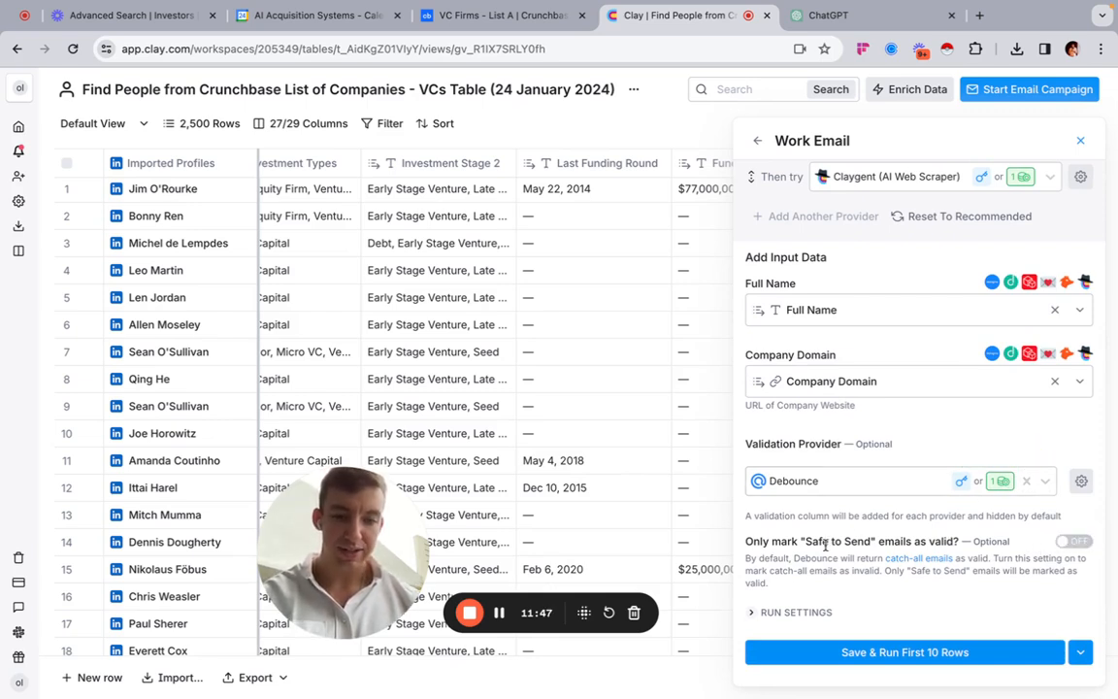
Enable marking only "Safe to Send" emails as valid, check the provider sequence, and save and run the enrichment on the first 10 rows.
left_click(1072, 540)
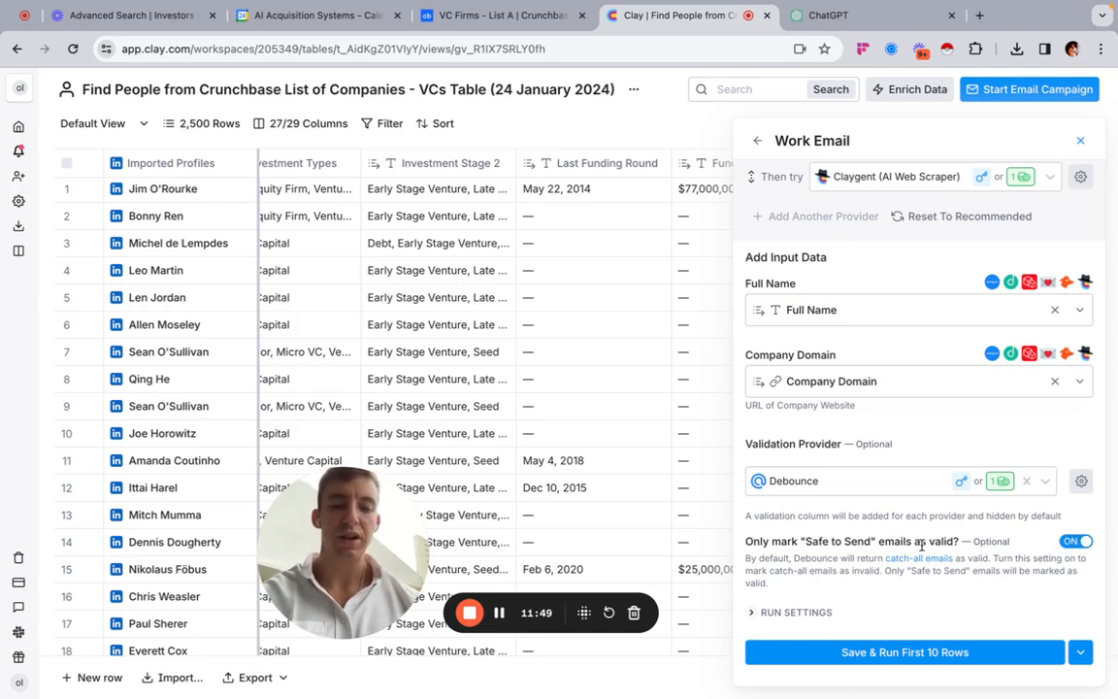
scroll(880, 326, "up", 5)
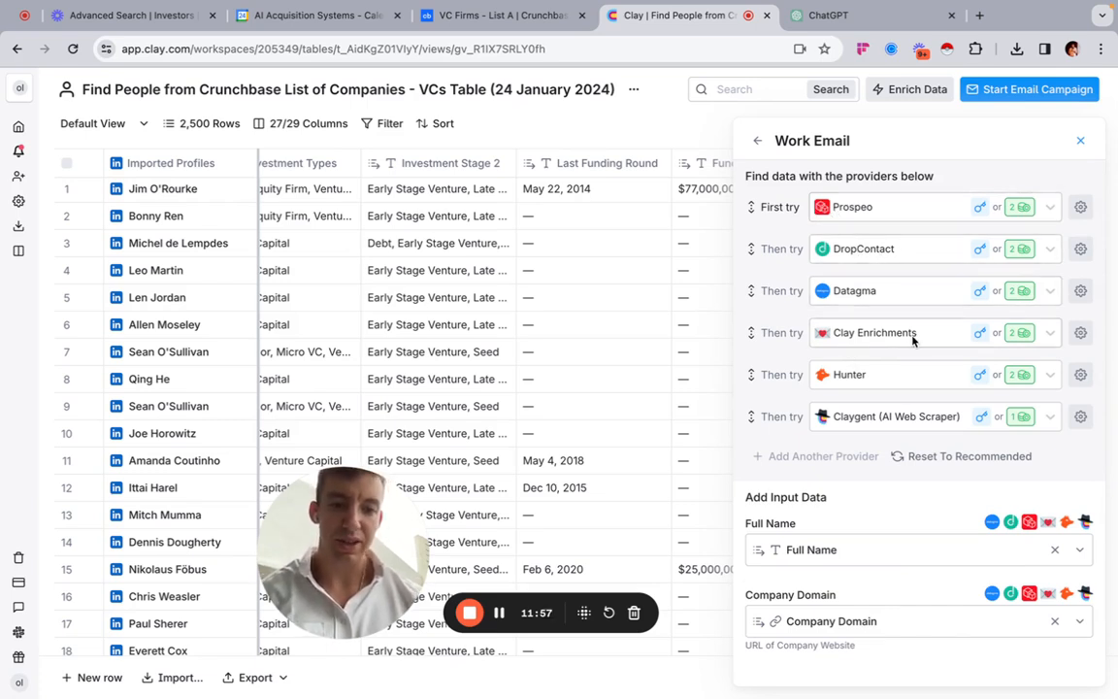
scroll(919, 522, "down", 5)
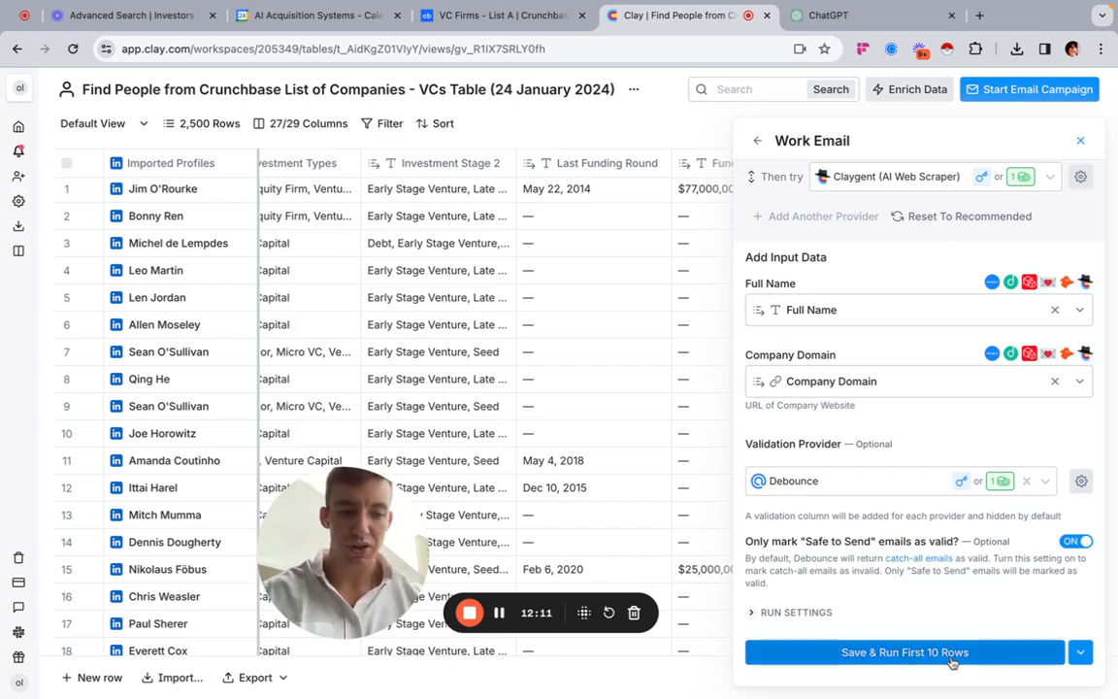
left_click(910, 653)
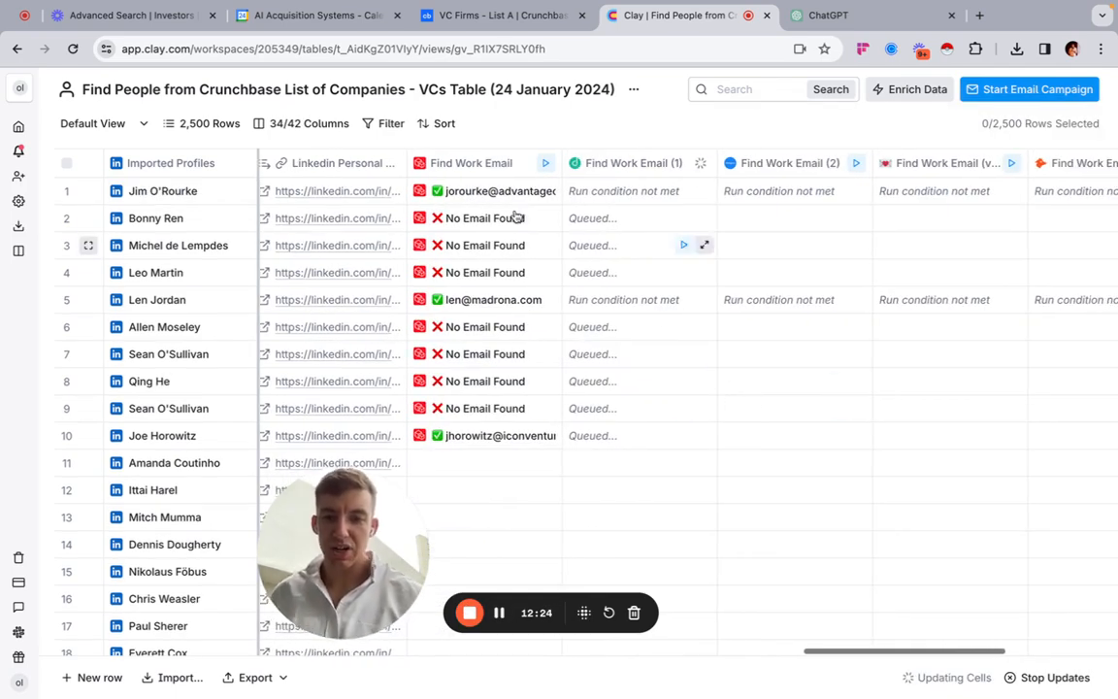
Inspect the new work email provider columns through Claygent and the Validated Work Email cells of the first rows.
scroll(499, 200, "right", 1)
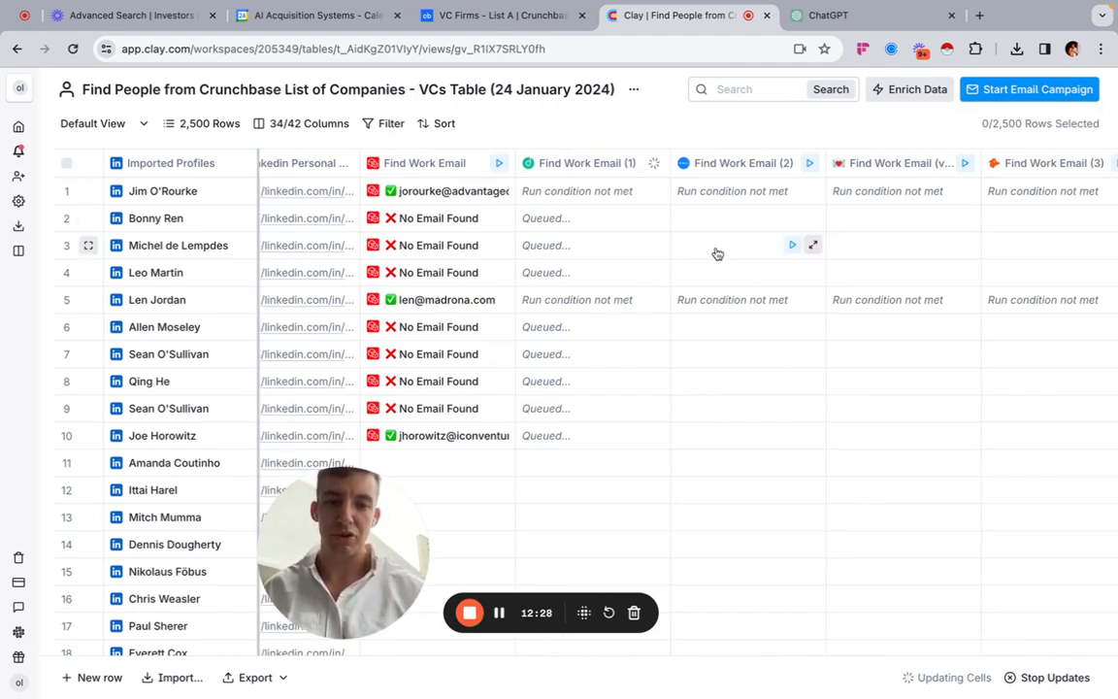
scroll(713, 254, "right", 5)
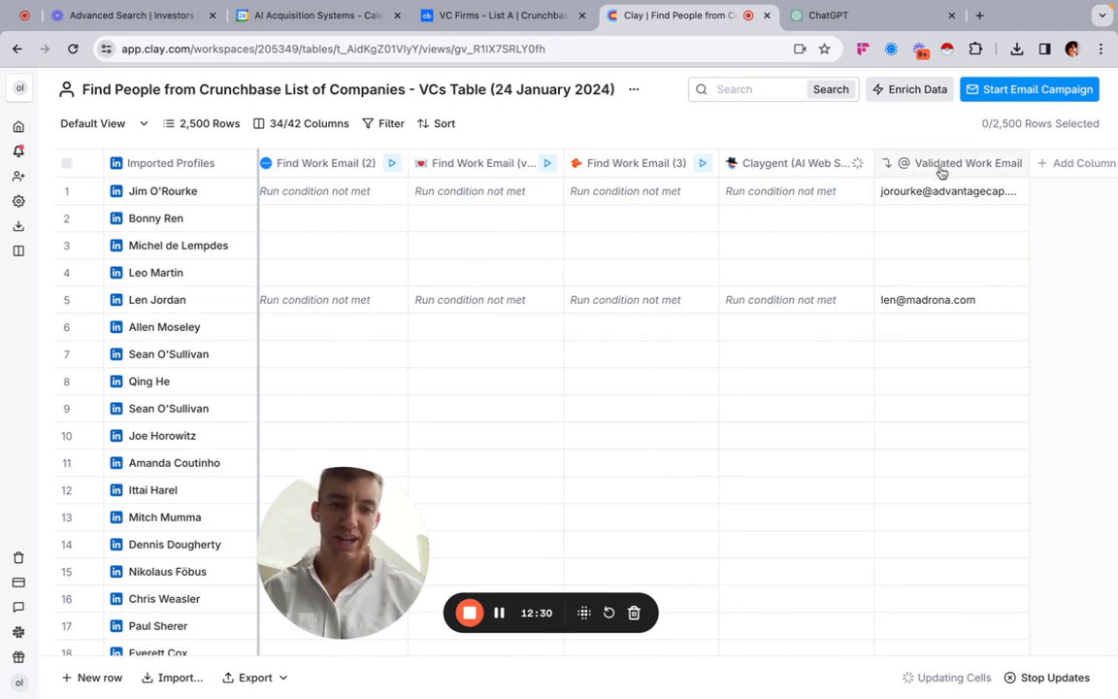
left_click(801, 168)
left_click(784, 136)
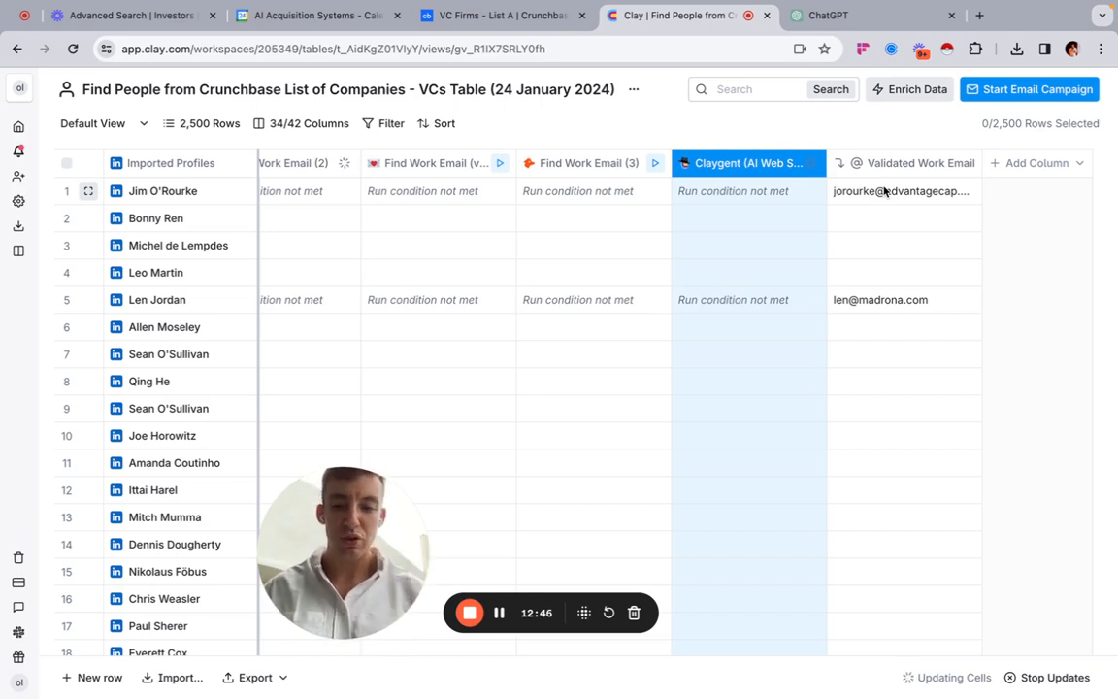
left_click(901, 216)
left_click(908, 253)
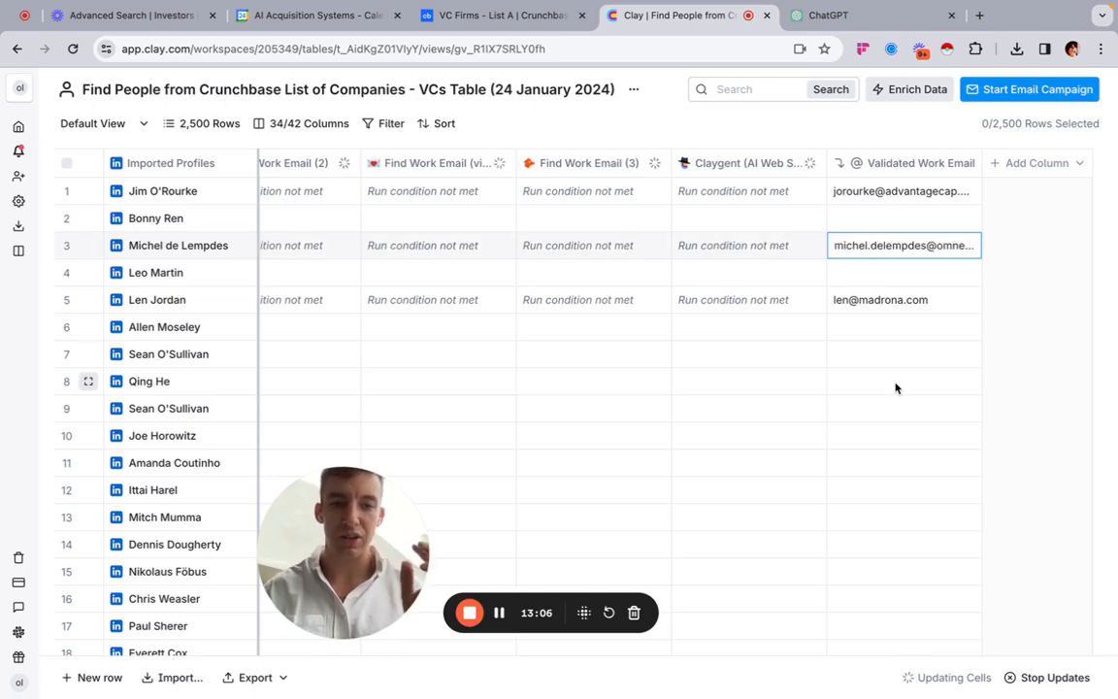
Compare the email results of each waterfall provider with the Validated Work Email column for the first 10 rows.
scroll(896, 389, "left", 10)
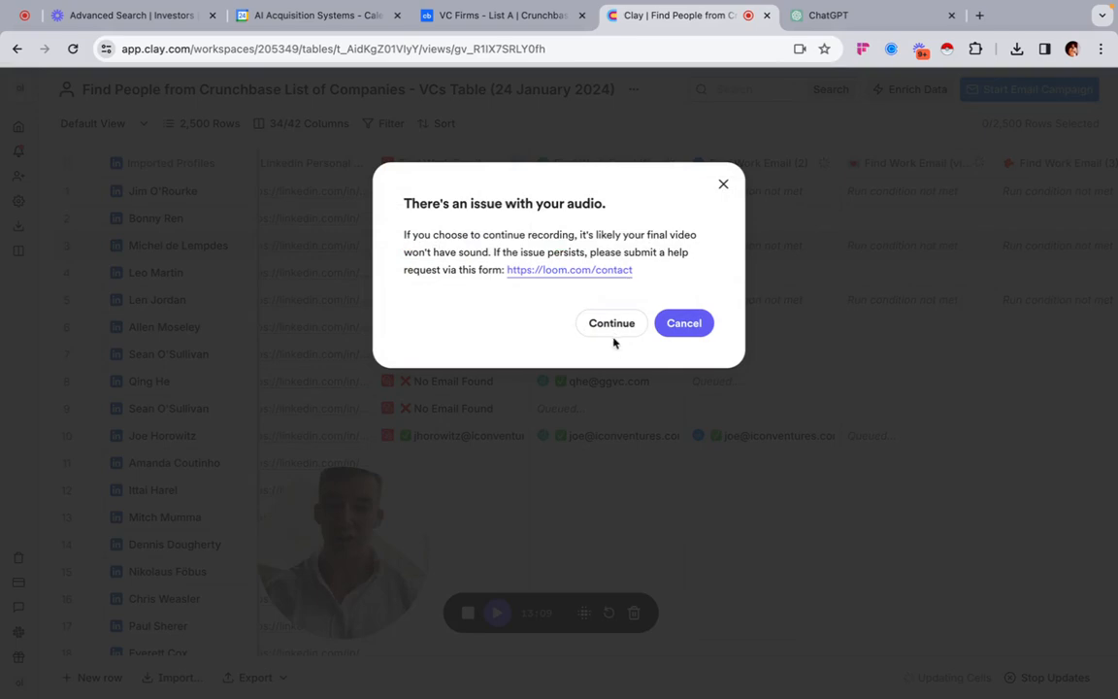
left_click(610, 322)
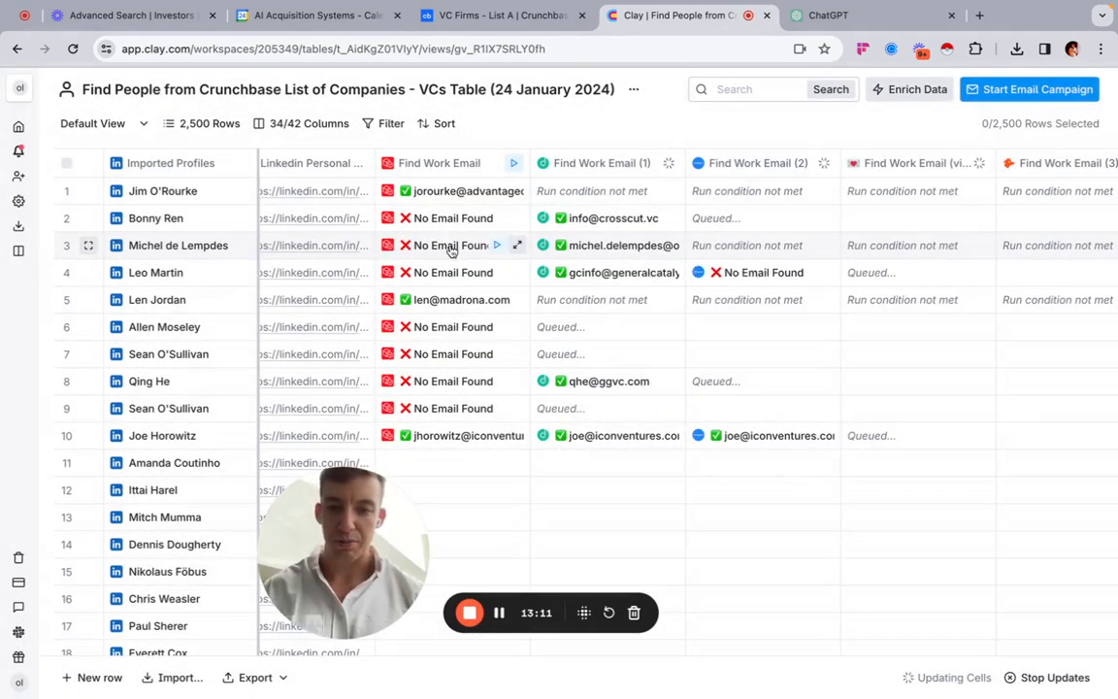
scroll(621, 268, "right", 1)
scroll(621, 268, "right", 5)
scroll(711, 269, "left", 2)
scroll(712, 268, "right", 2)
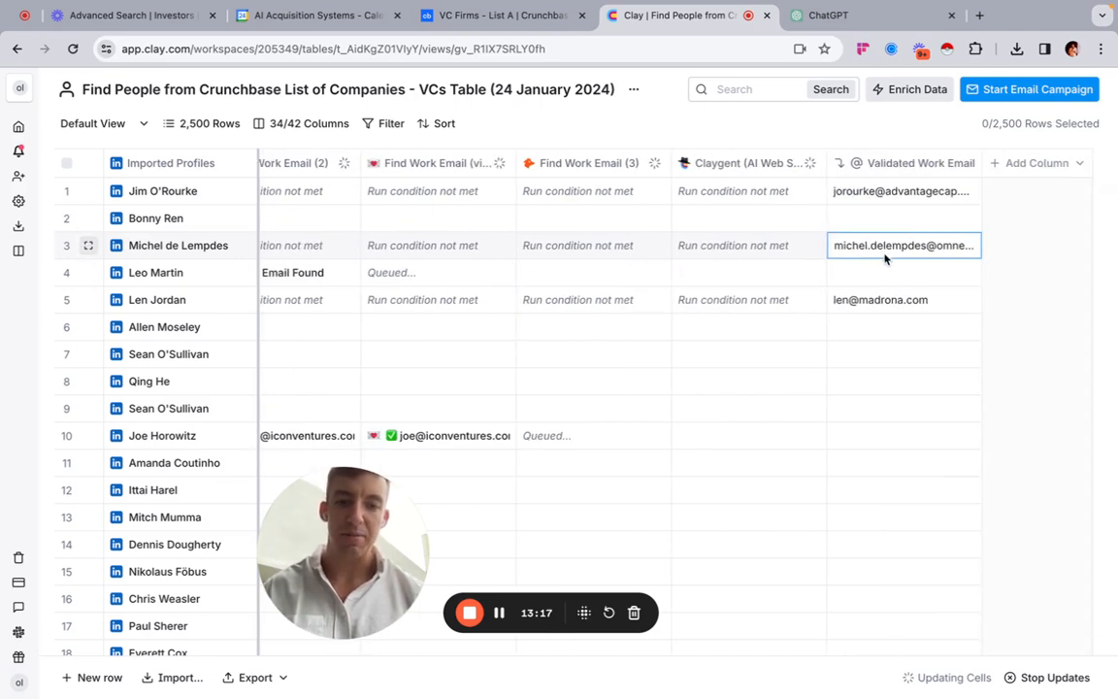
scroll(816, 292, "left", 4)
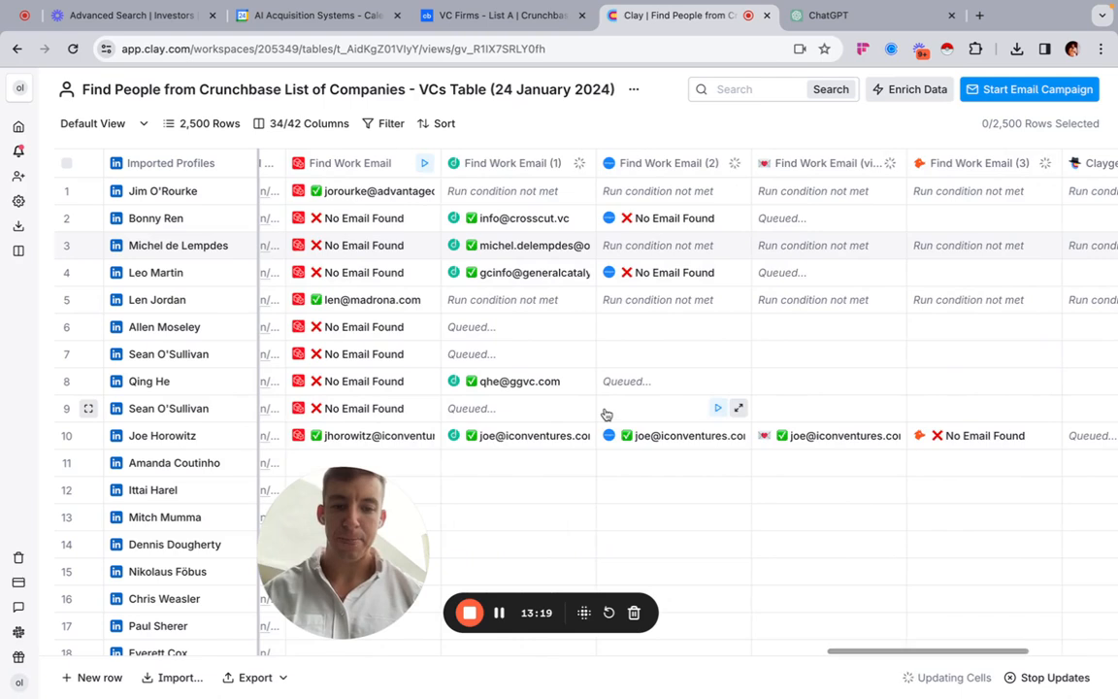
scroll(604, 411, "right", 5)
scroll(535, 433, "left", 3)
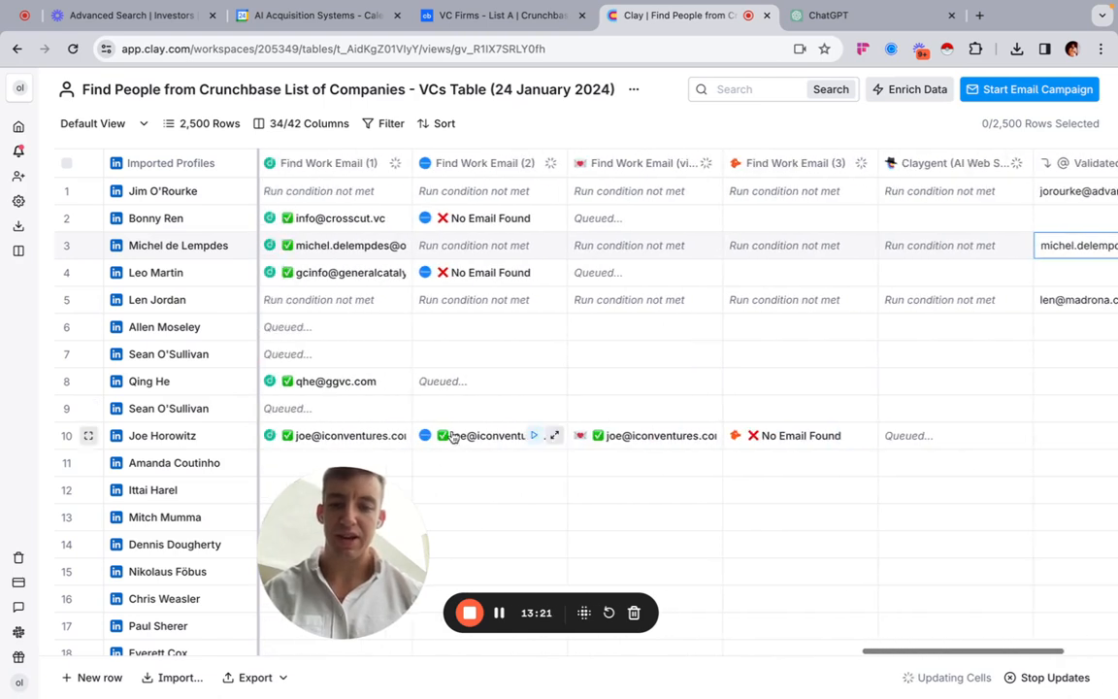
scroll(583, 436, "right", 3)
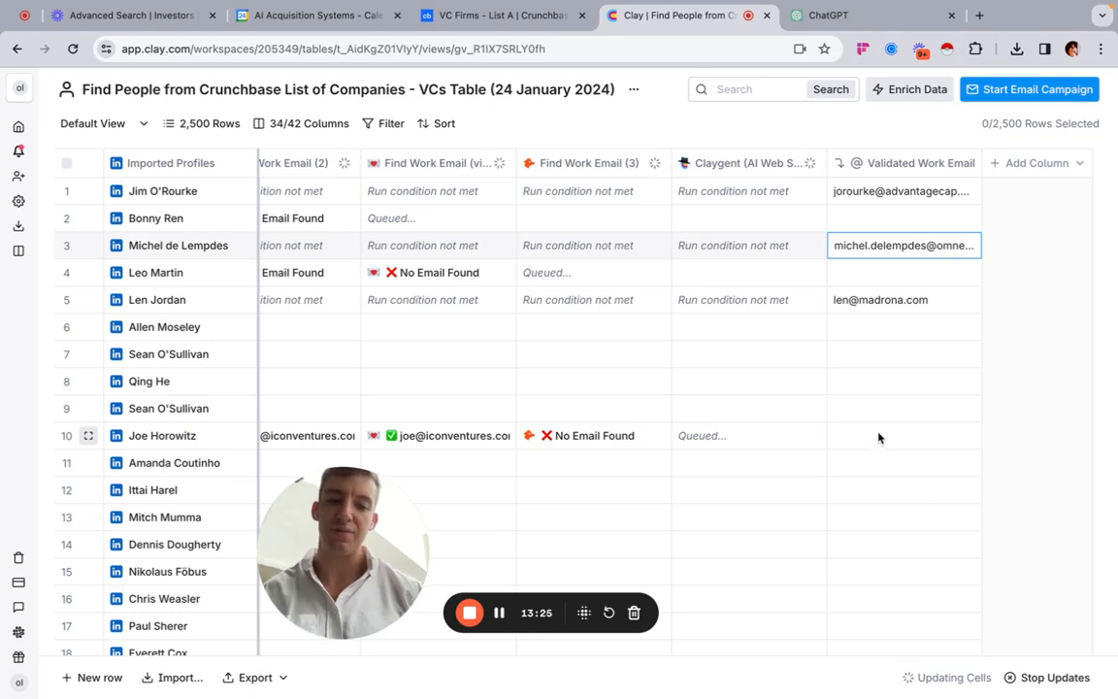
scroll(894, 436, "left", 8)
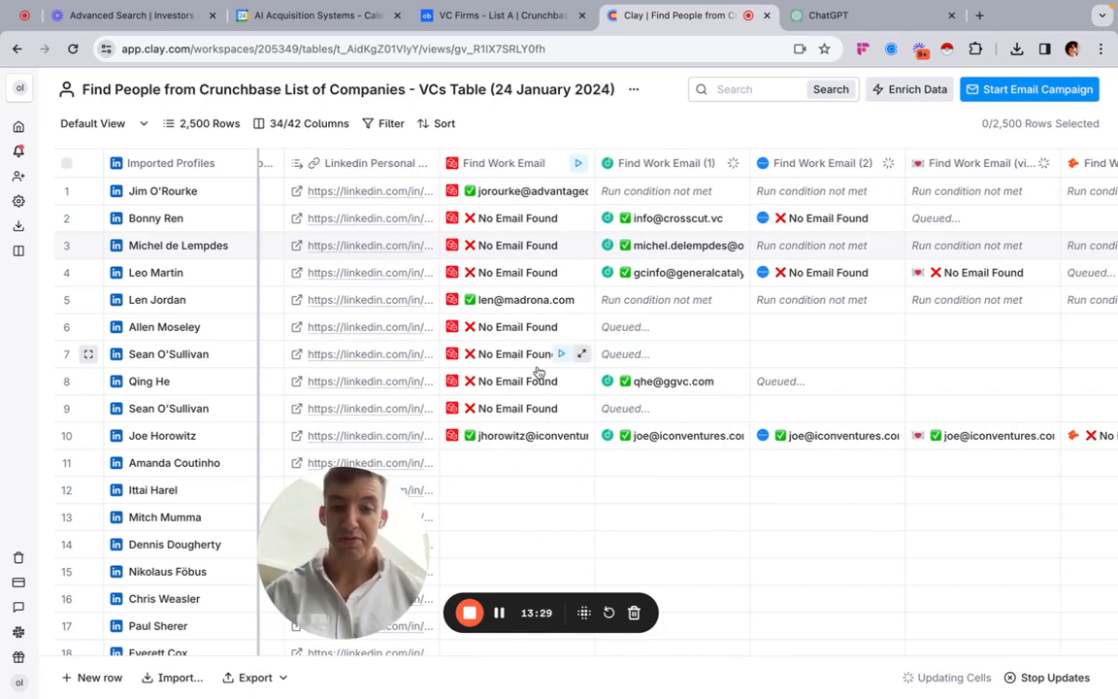
scroll(532, 374, "down", 1)
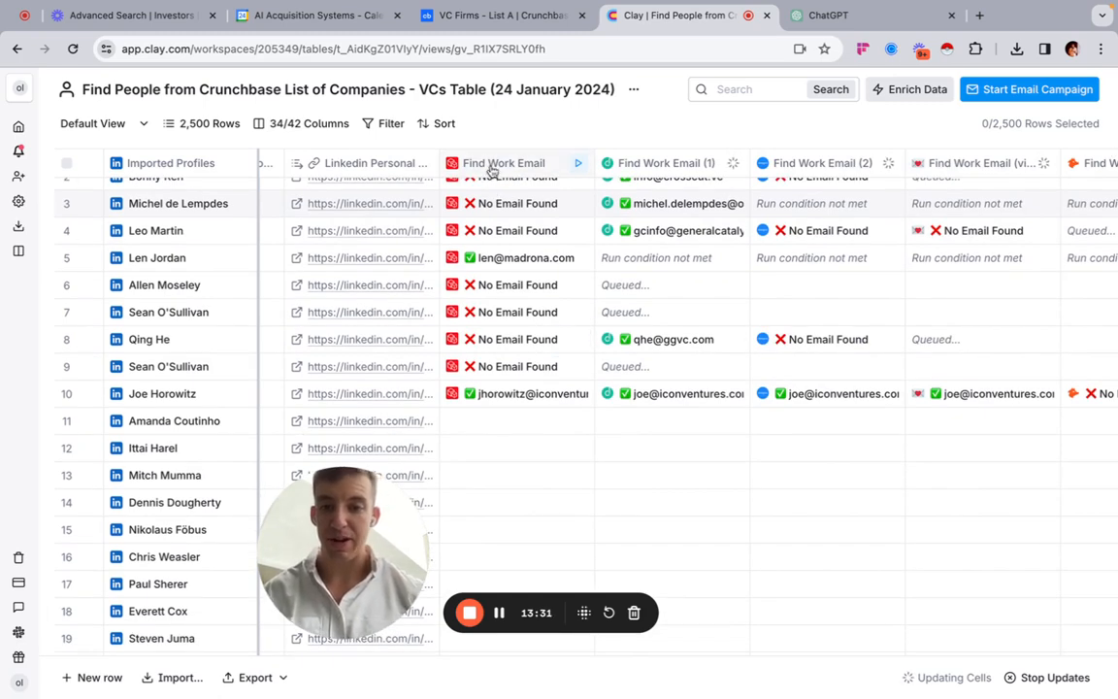
scroll(582, 349, "right", 3)
scroll(612, 357, "left", 1)
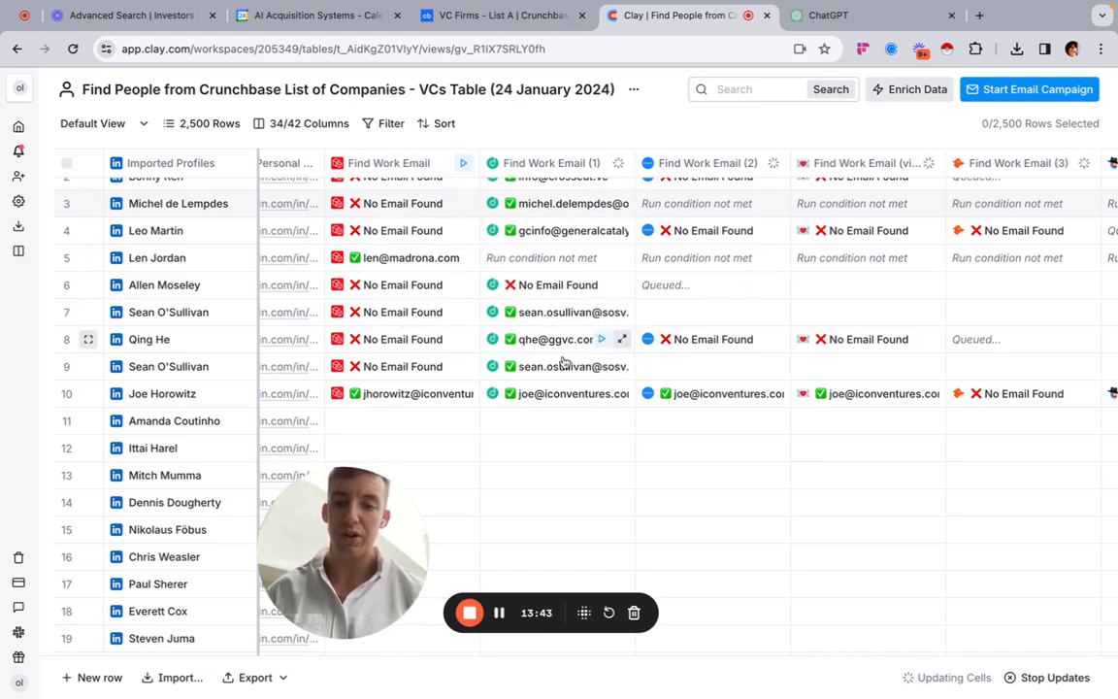
scroll(580, 329, "right", 1)
scroll(580, 329, "right", 10)
scroll(716, 257, "left", 8)
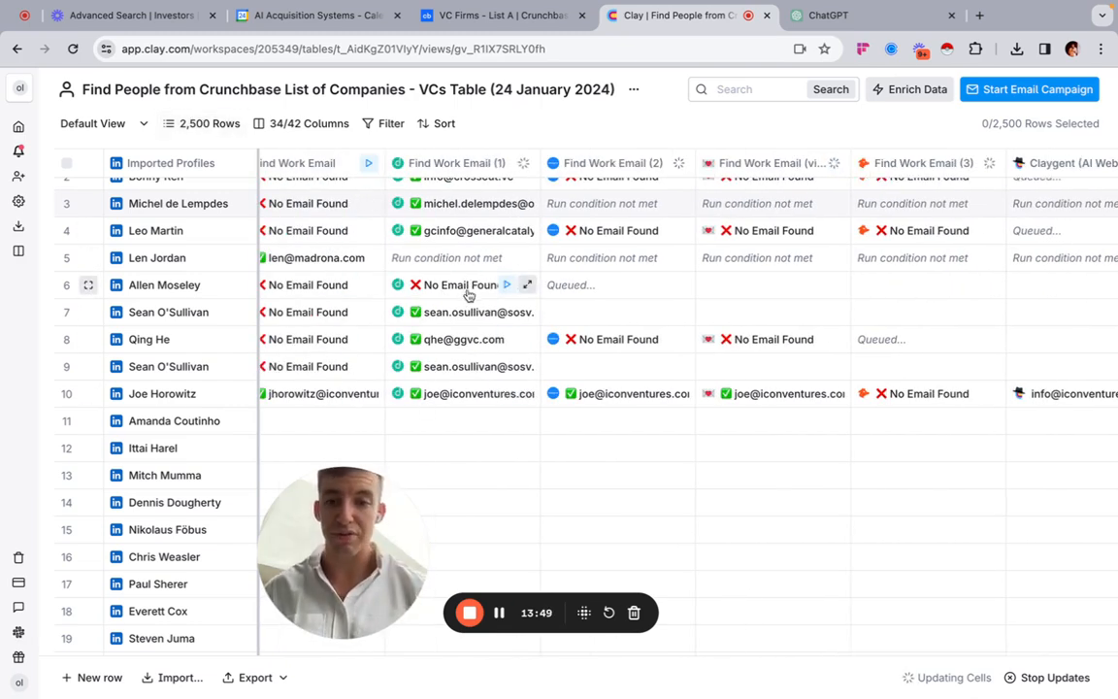
Check the run options of the first Find Work Email column and review the funding, investment and industry columns.
scroll(464, 339, "left", 2)
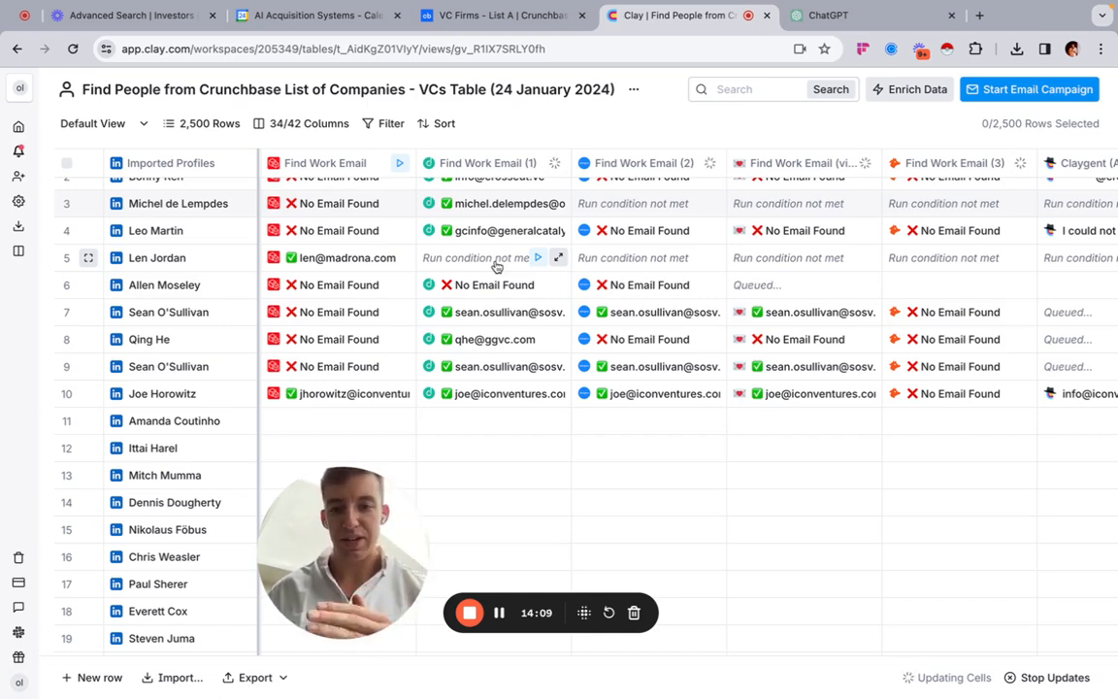
left_click(368, 170)
mouse_move(637, 273)
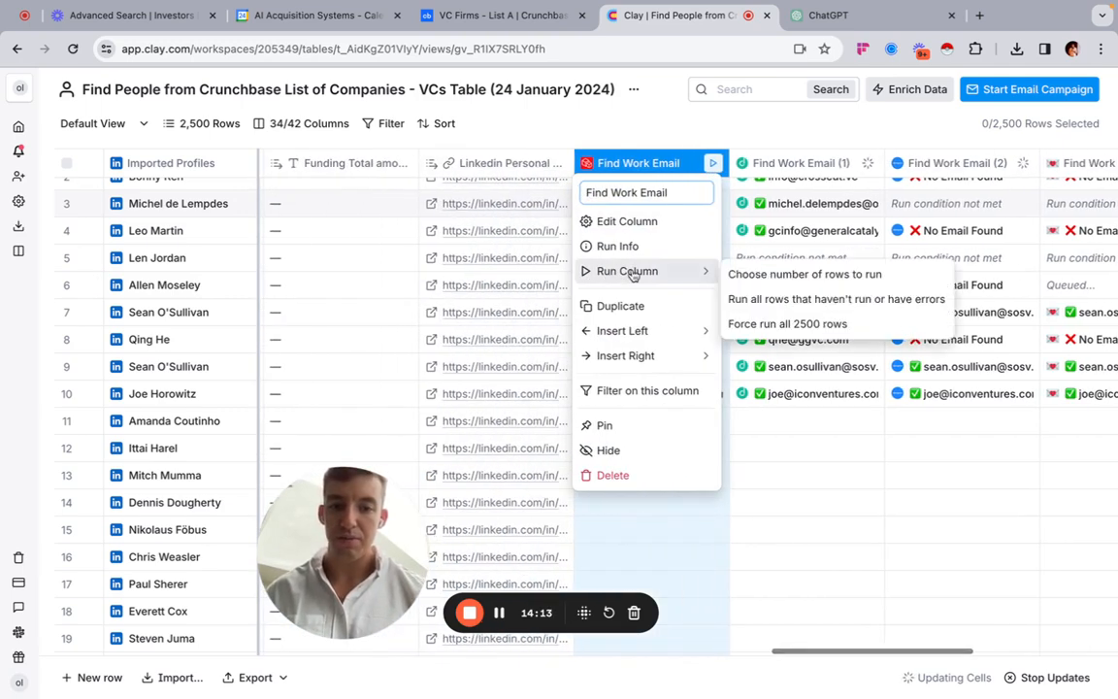
left_click(793, 301)
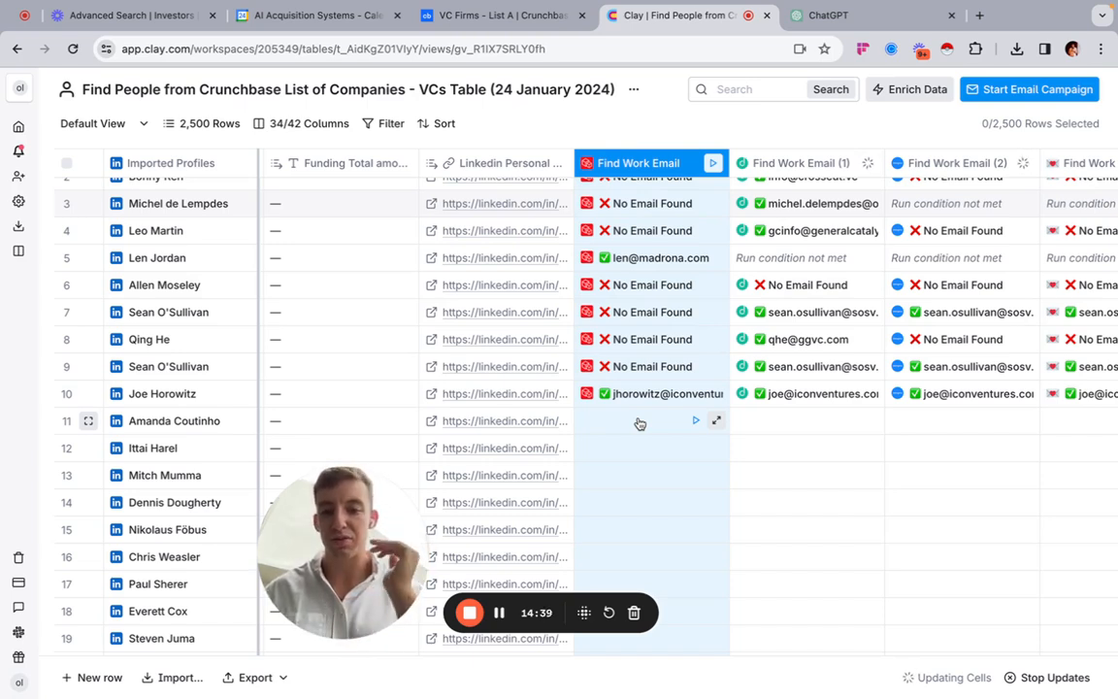
scroll(640, 423, "left", 10)
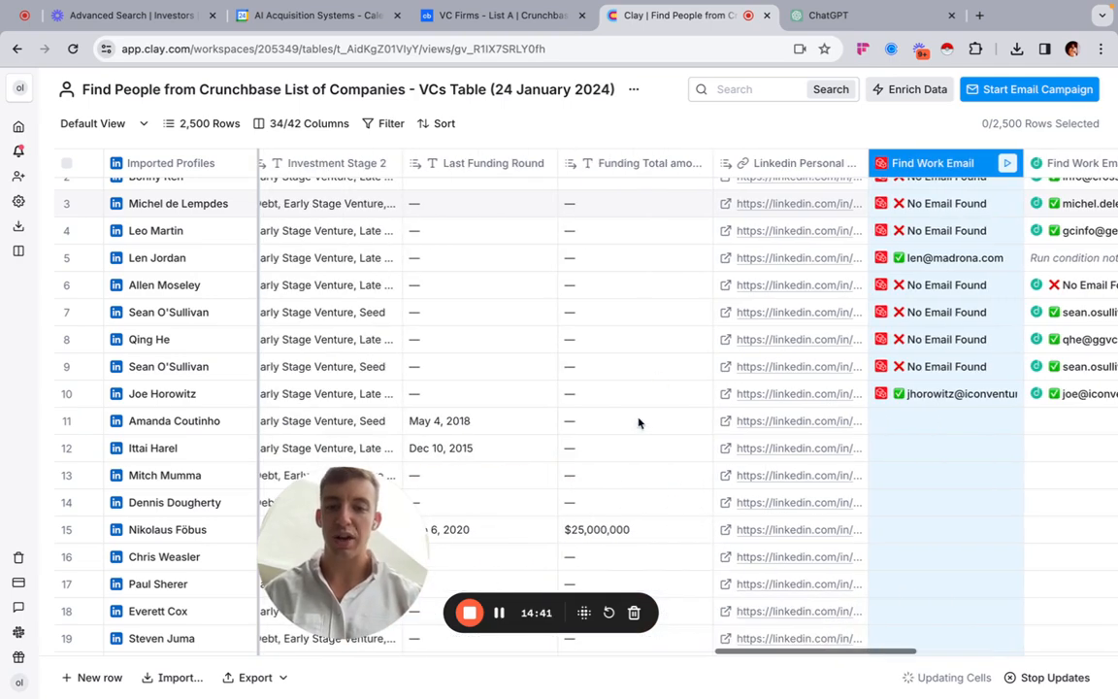
scroll(480, 220, "left", 4)
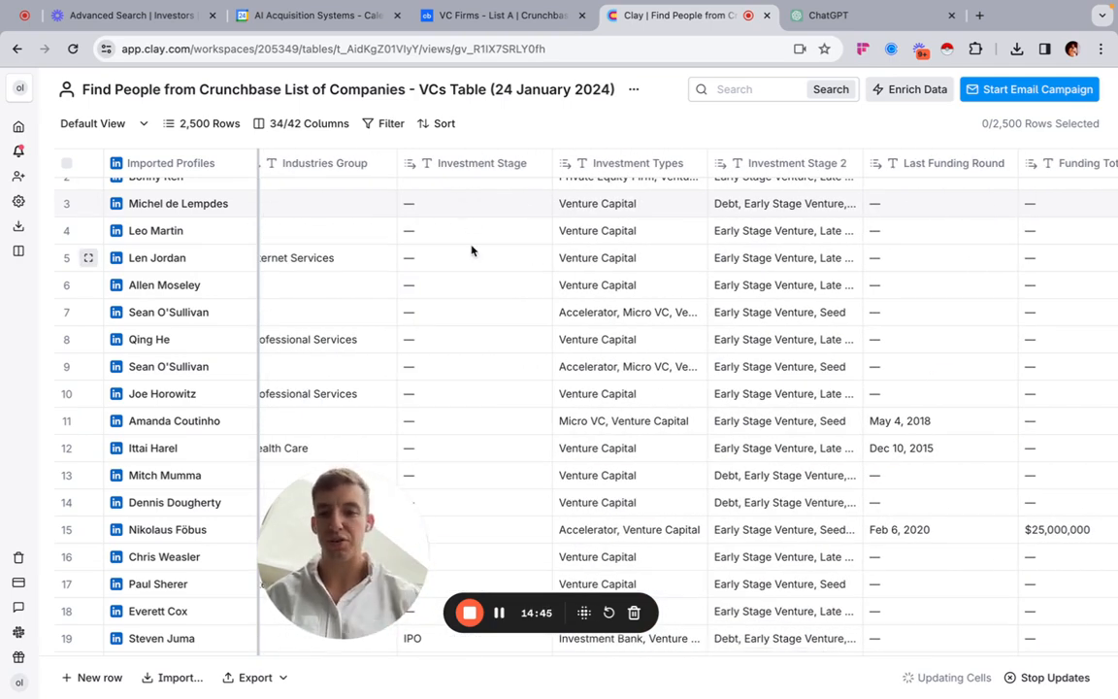
scroll(472, 250, "left", 5)
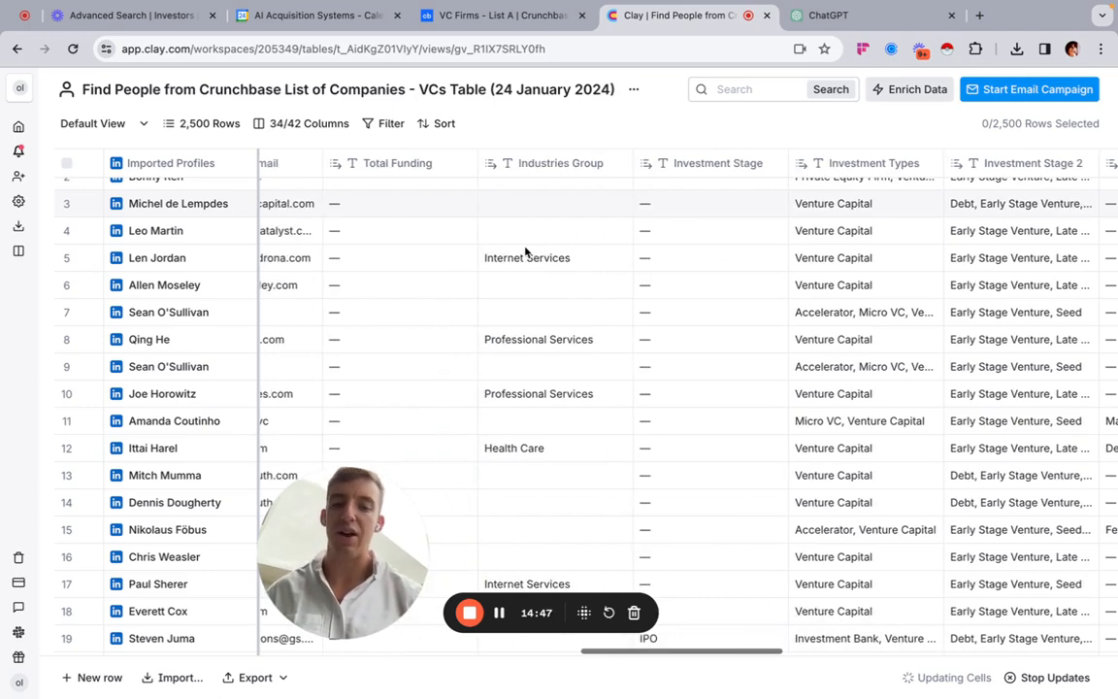
scroll(538, 252, "right", 10)
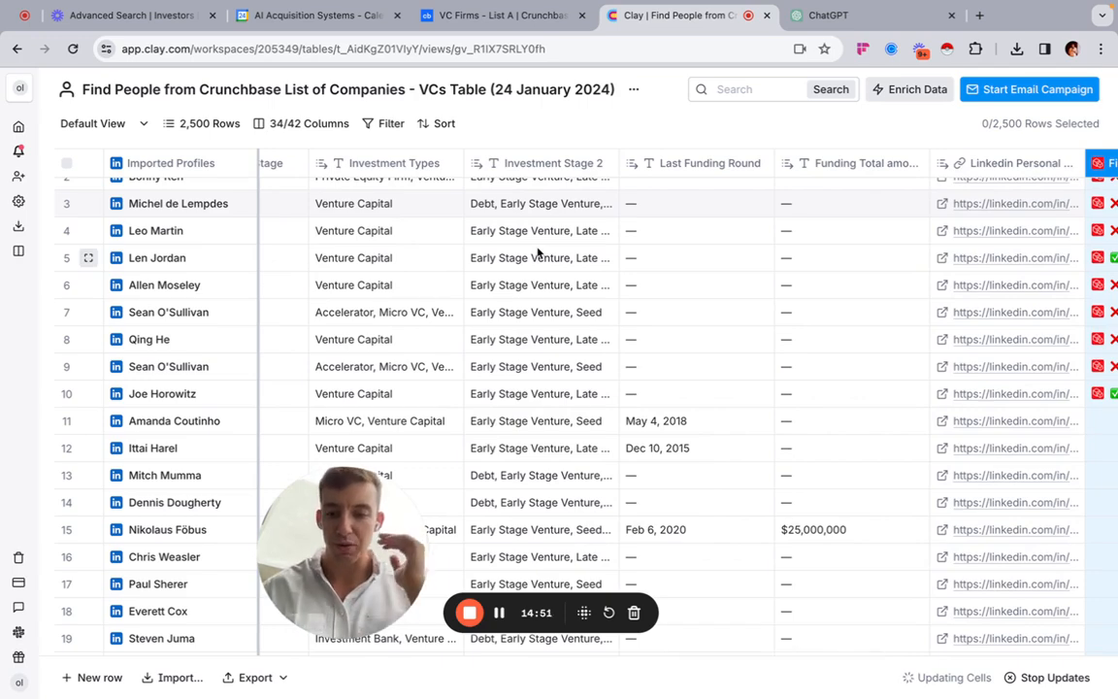
Run the first Find Work Email enrichment on row 11 only.
scroll(538, 253, "right", 9)
scroll(718, 420, "down", 1)
scroll(718, 420, "down", 5)
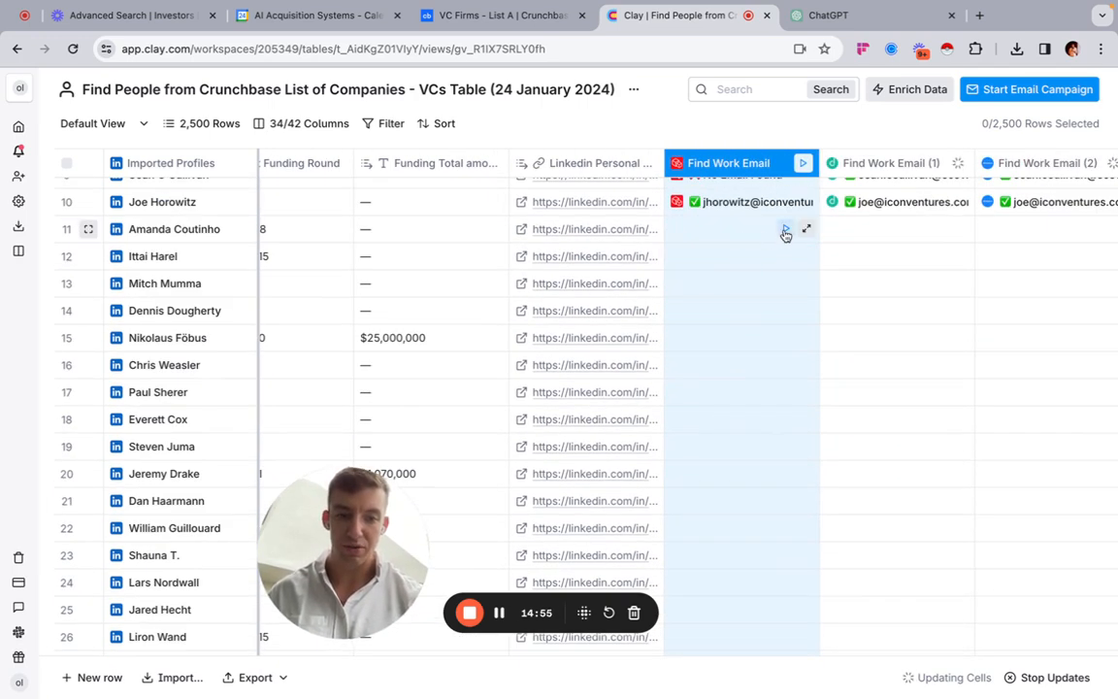
left_click(786, 229)
Run the first Find Work Email column on all rows that haven't run or have errors, and check the rows below row 10.
scroll(757, 253, "up", 9)
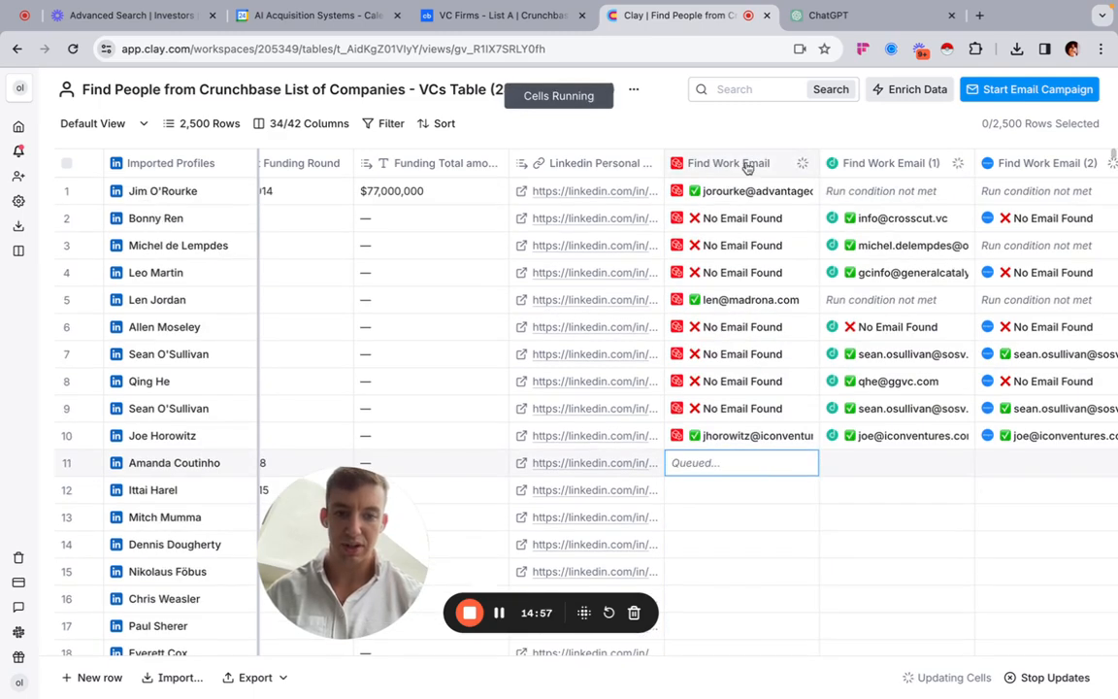
left_click(738, 163)
mouse_move(666, 271)
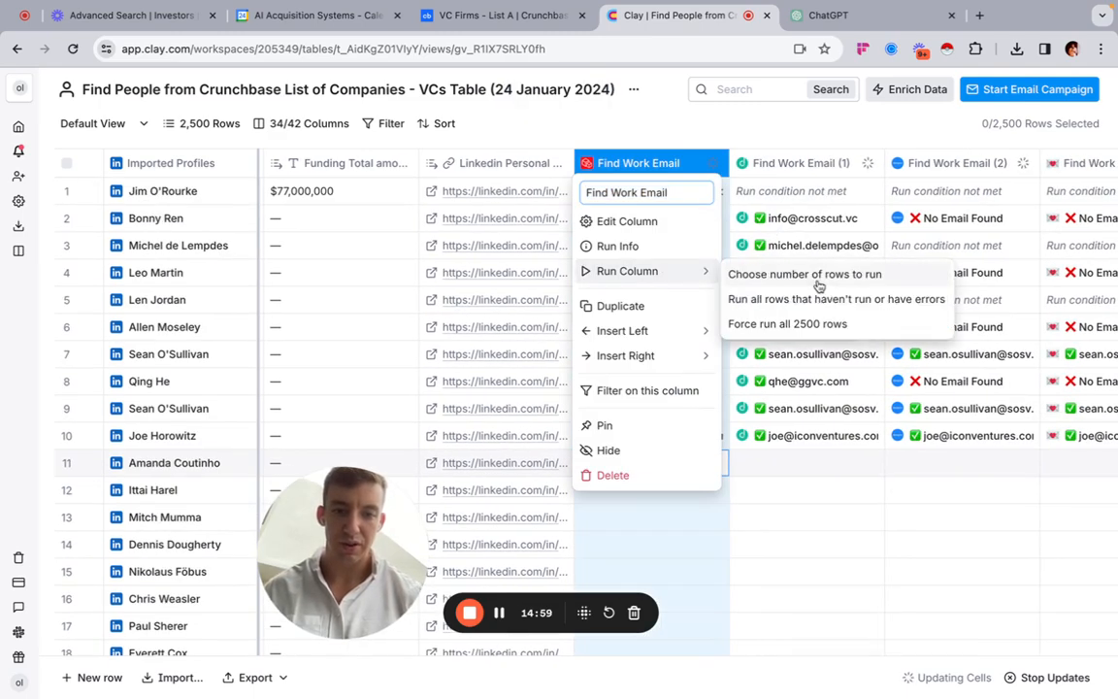
left_click(812, 299)
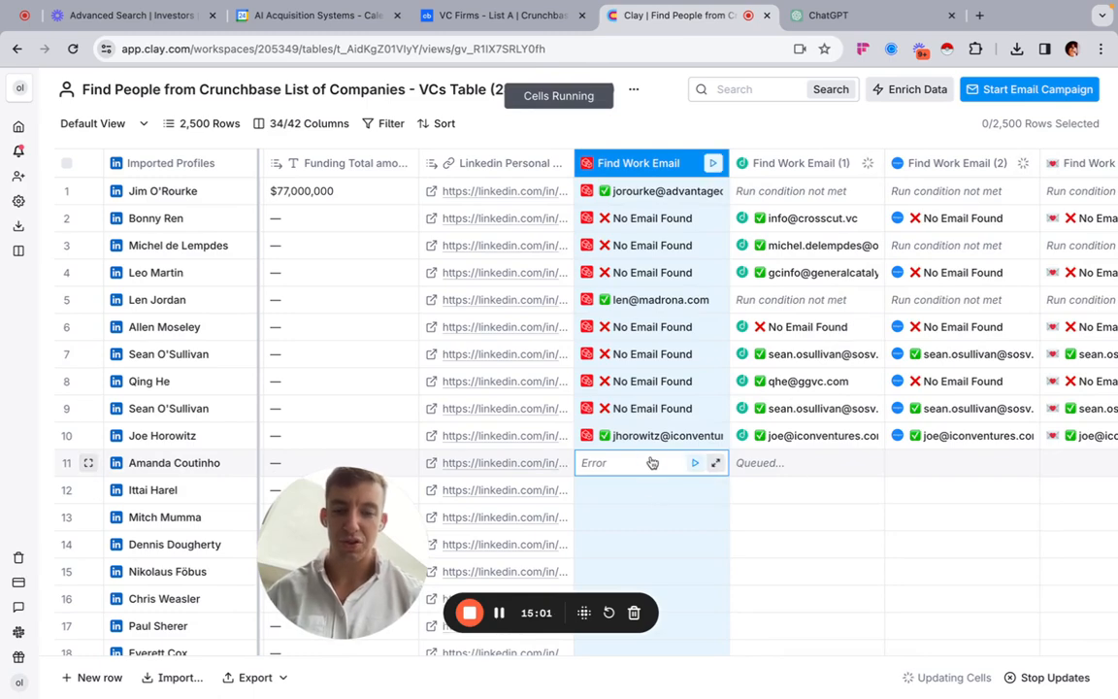
scroll(653, 463, "down", 2)
scroll(655, 351, "down", 15)
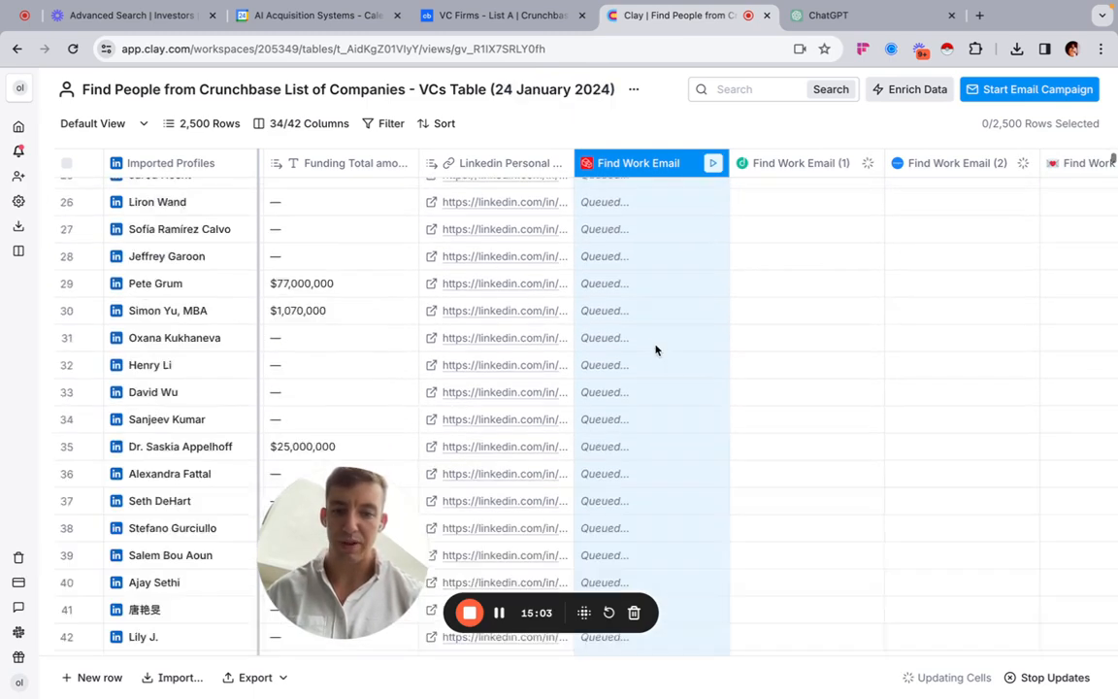
scroll(655, 351, "up", 15)
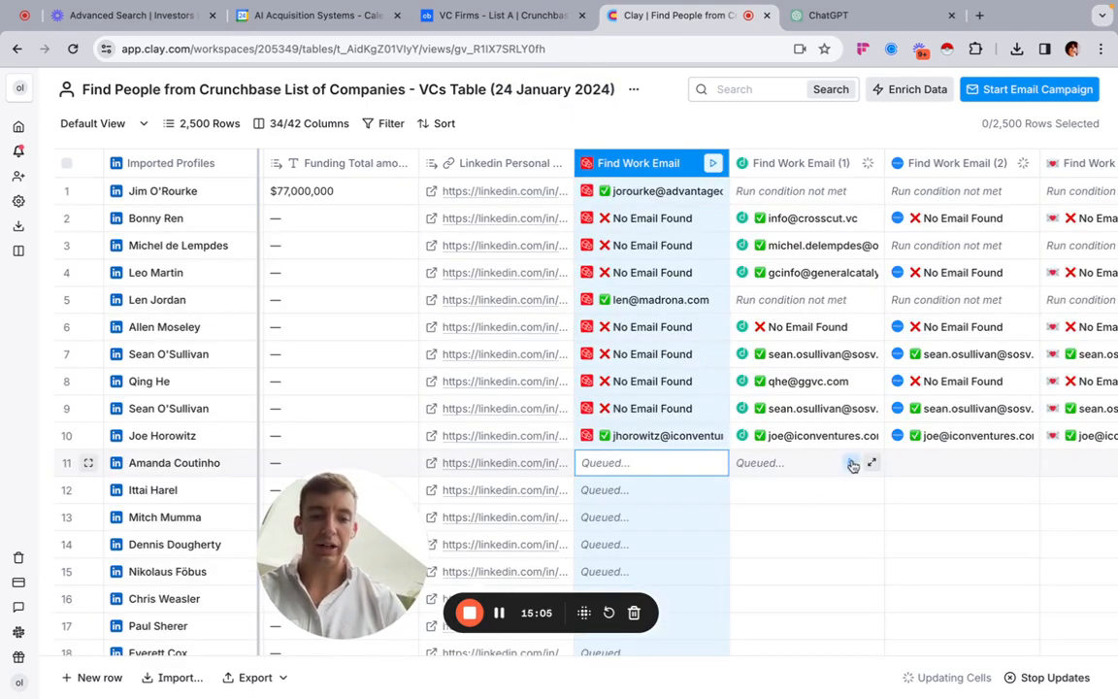
Compare the waterfall provider columns with the Validated Work Email column while the remaining rows are processed.
scroll(814, 514, "right", 5)
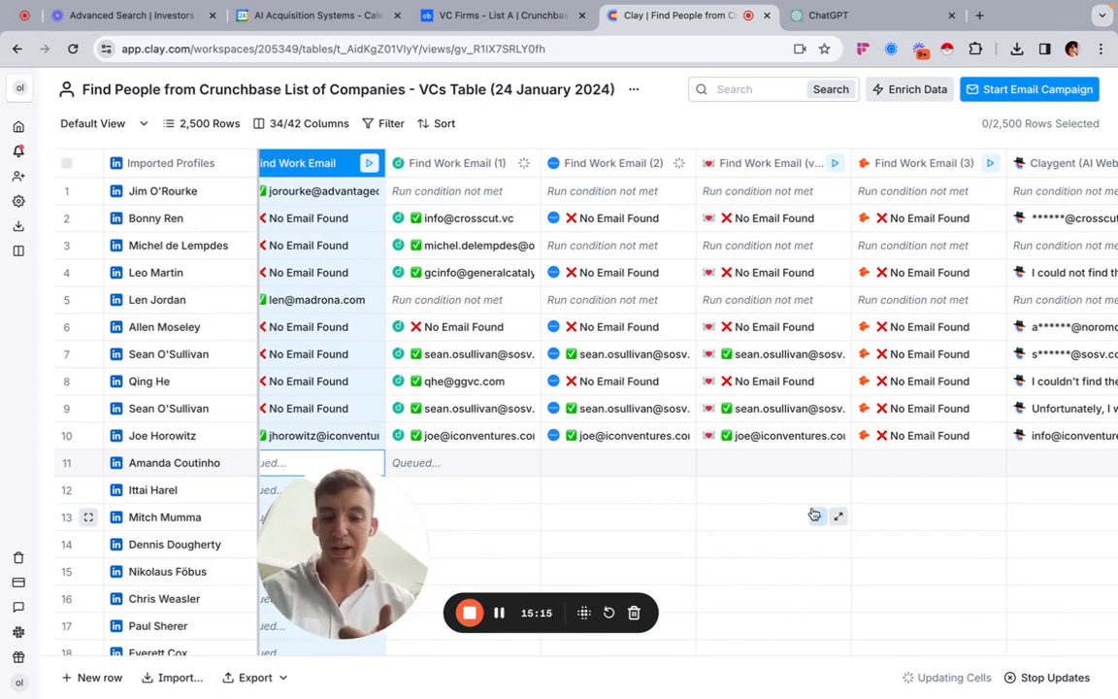
scroll(814, 515, "right", 5)
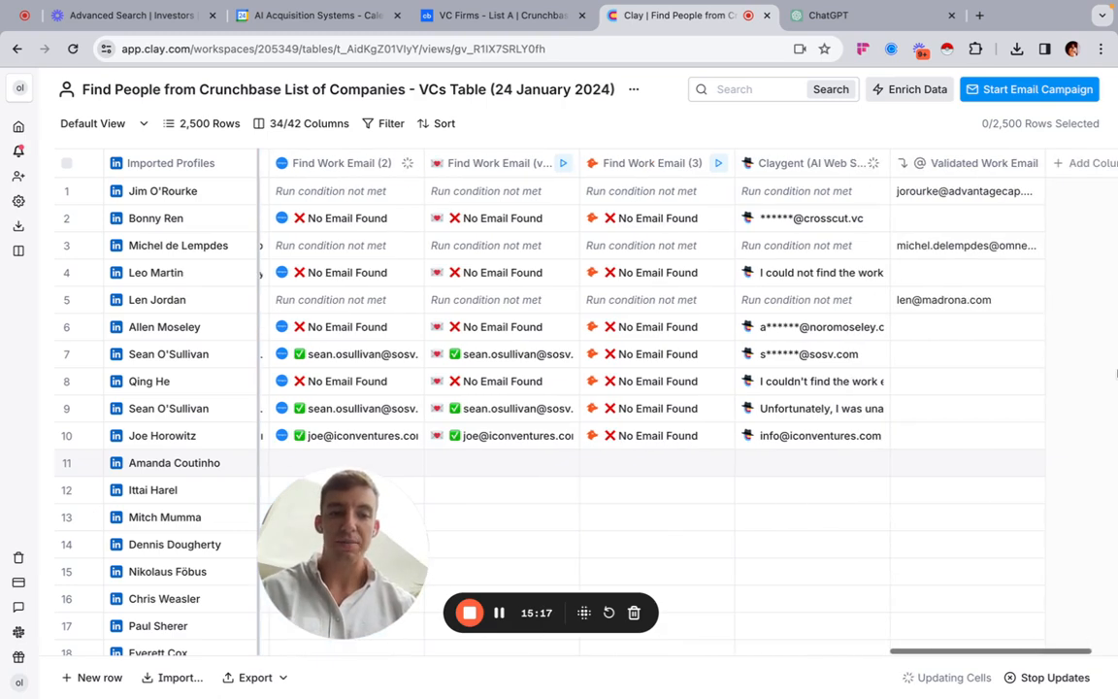
left_click(932, 299)
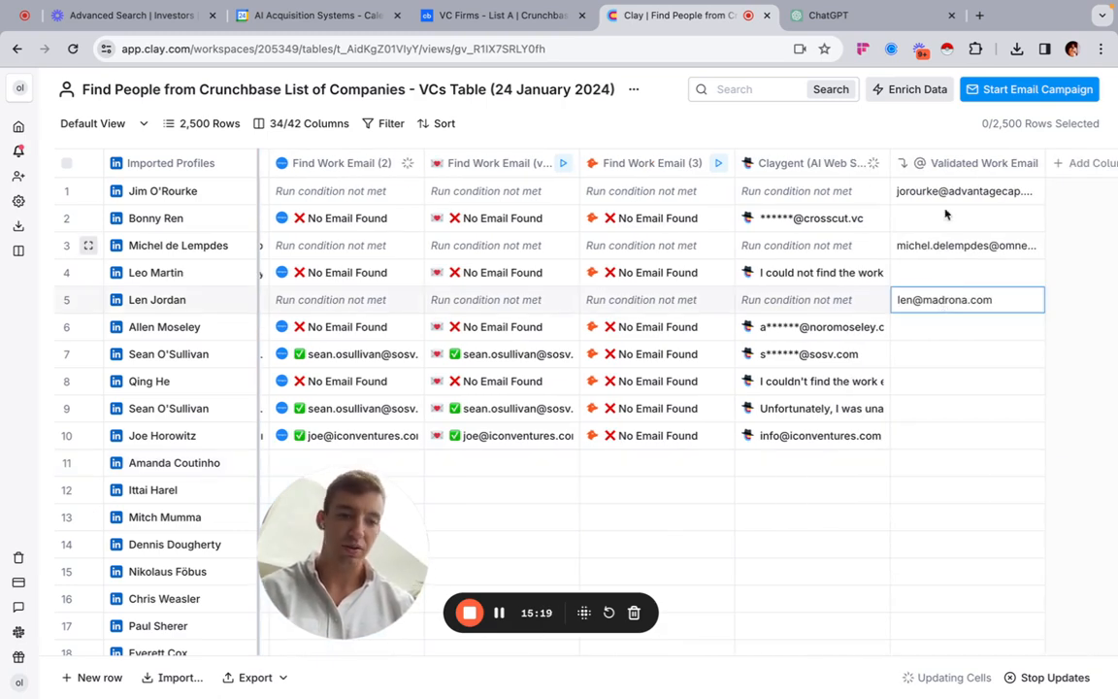
scroll(846, 431, "left", 2)
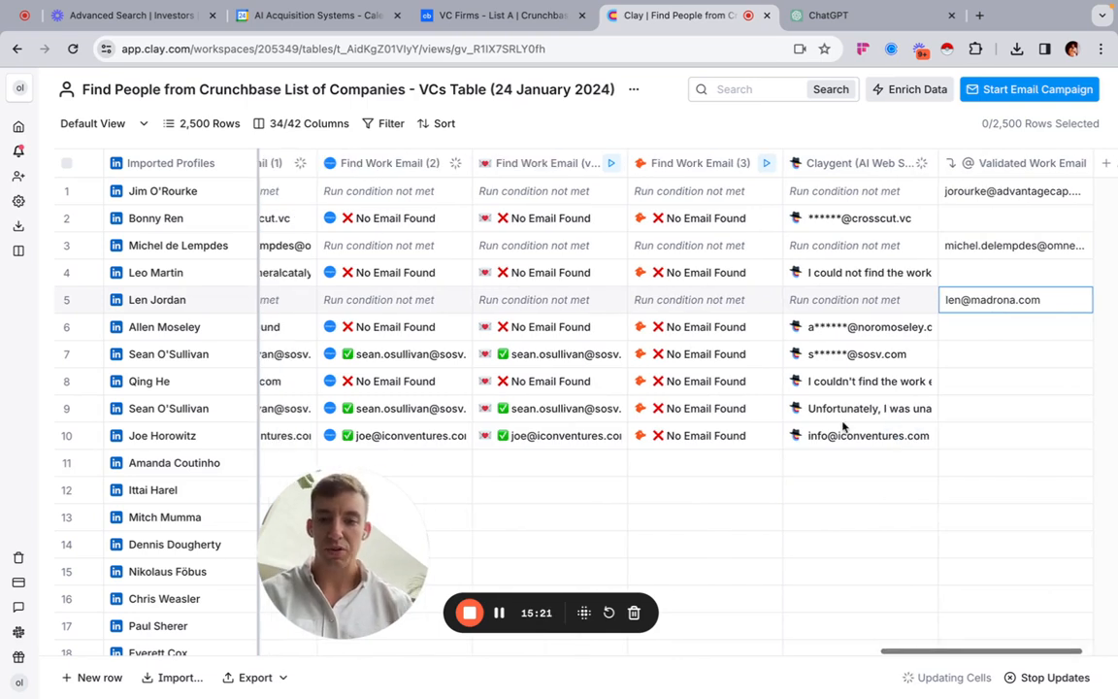
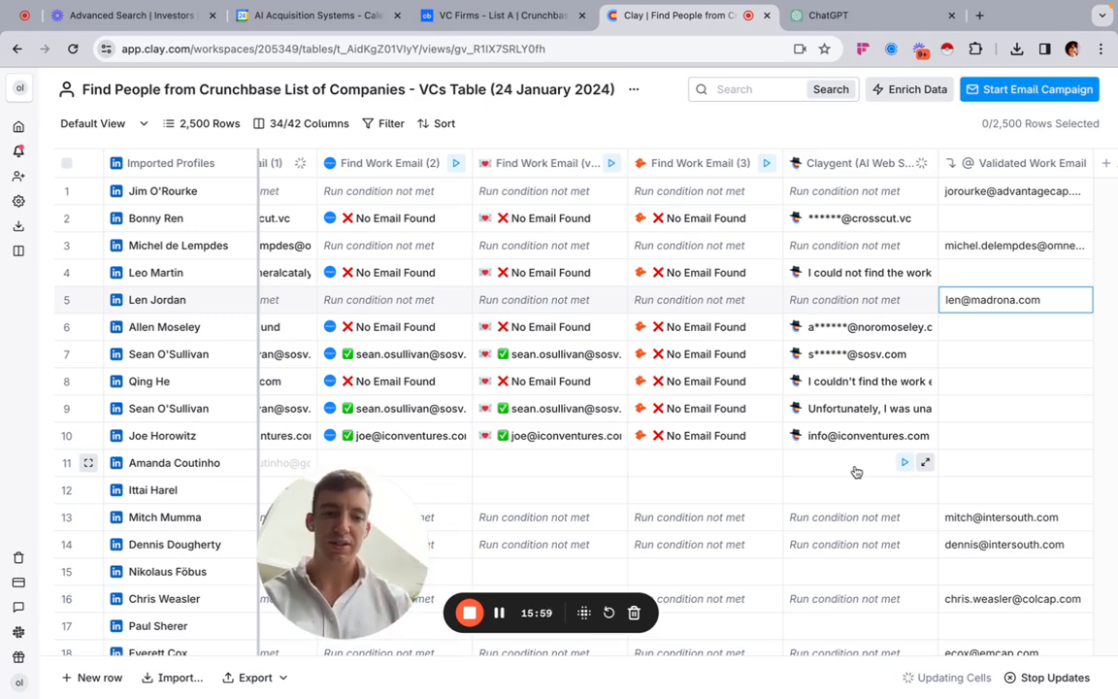
scroll(856, 471, "left", 4)
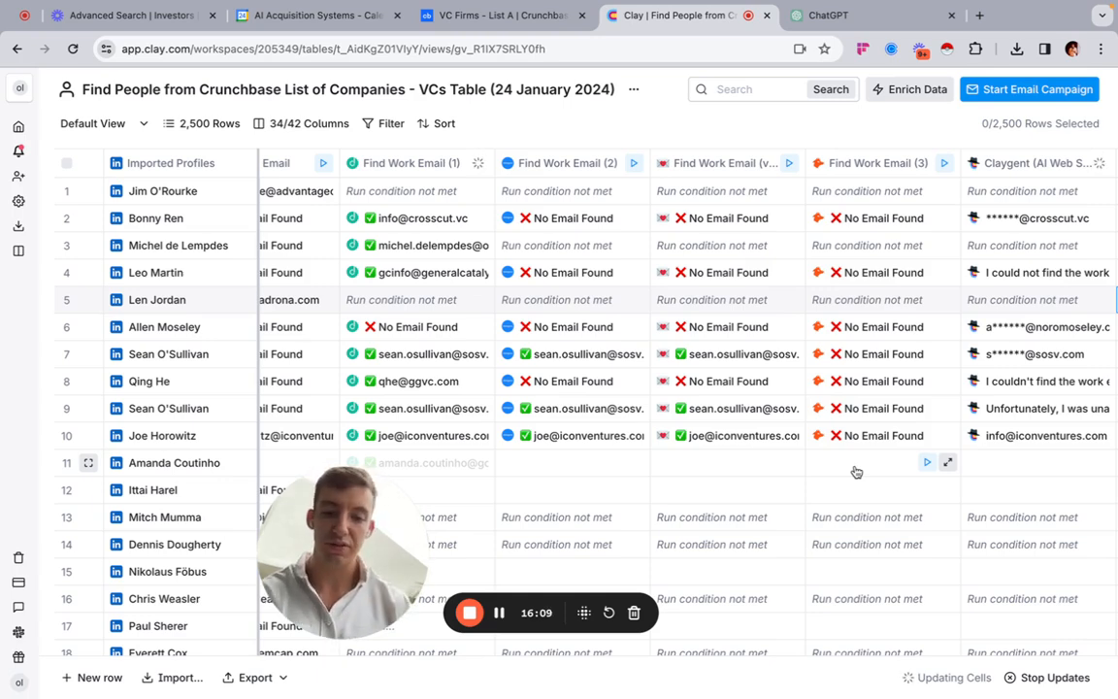
scroll(747, 419, "left", 5)
scroll(697, 437, "right", 3)
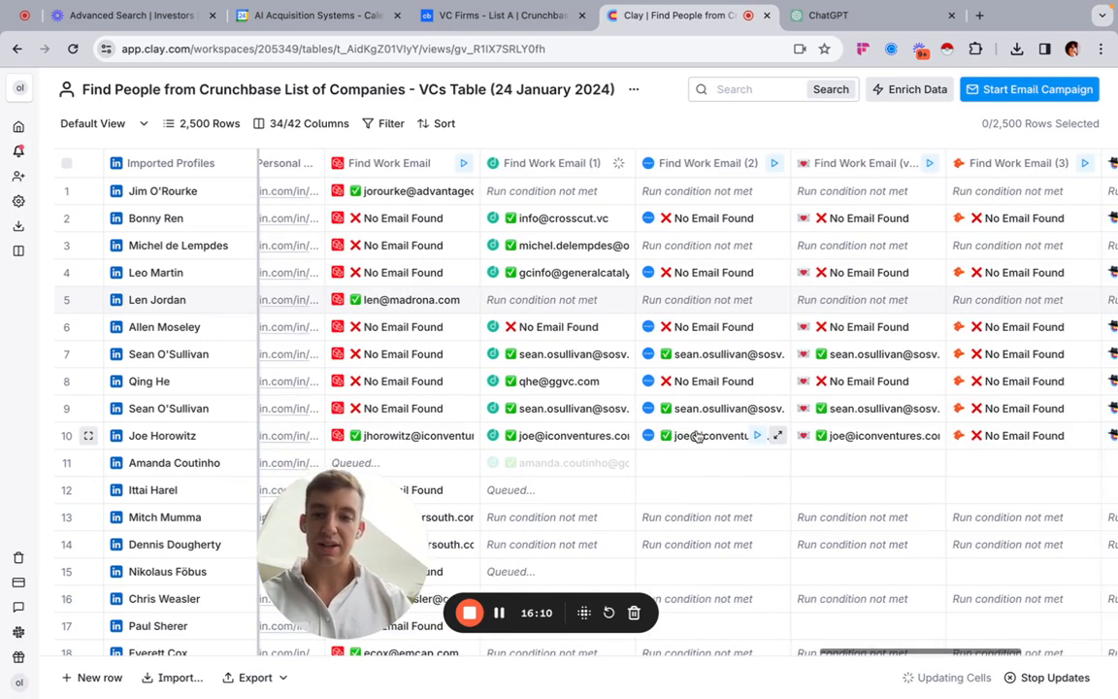